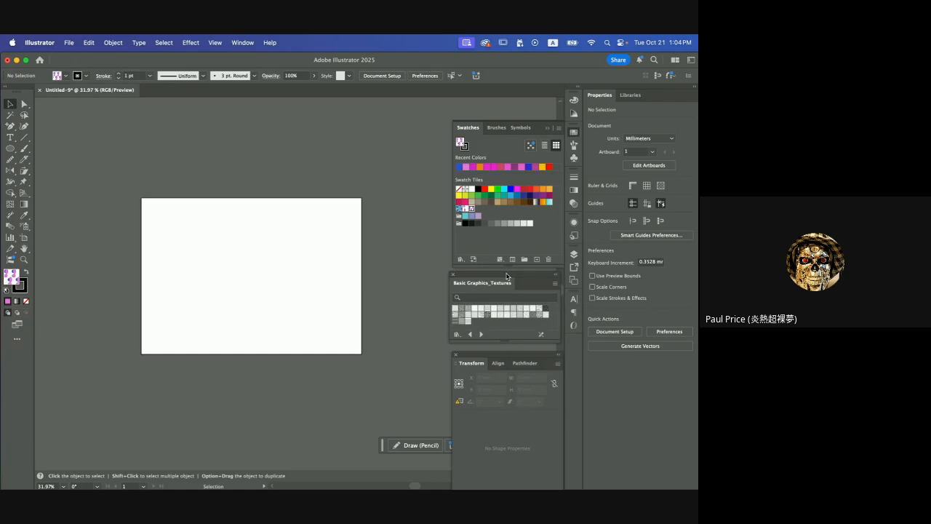
Switch the open swatch library to Decorative Legacy and set the fill to a bright magenta.
left_click(481, 334)
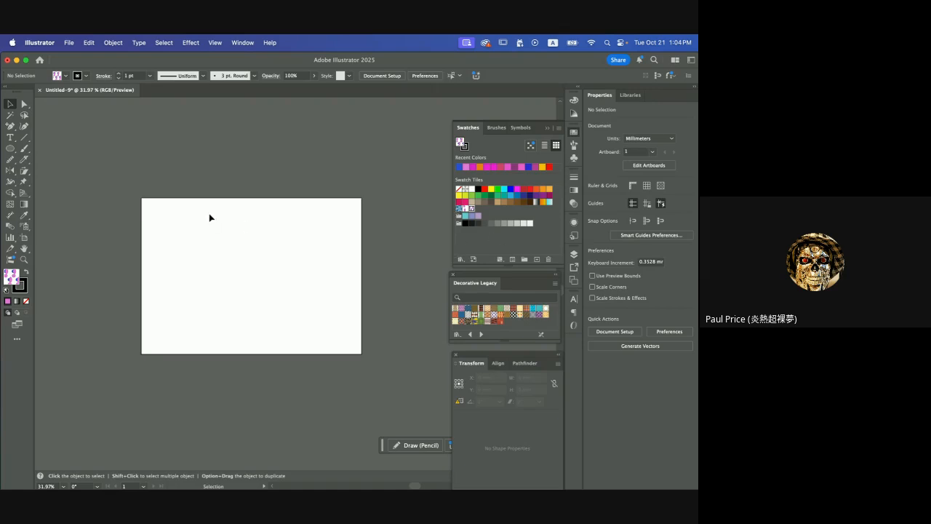
double_click(13, 279)
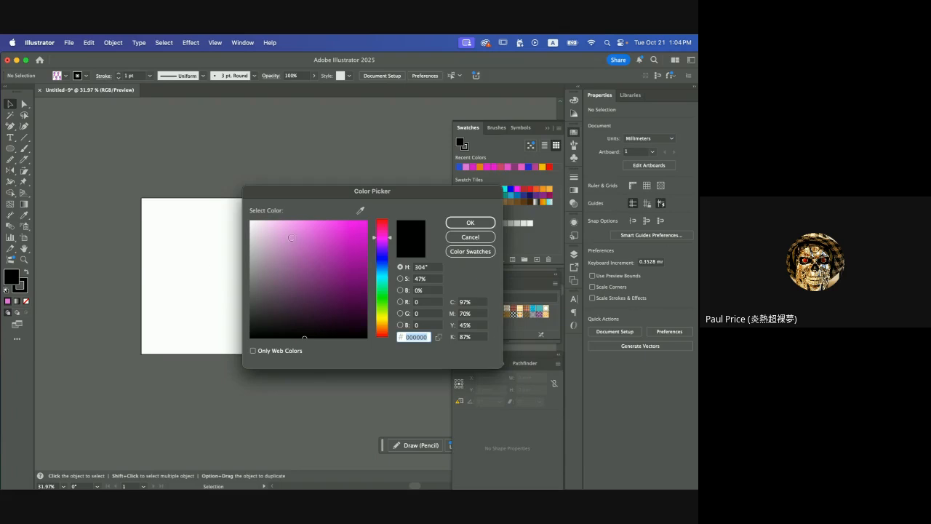
left_click(333, 230)
left_click(462, 224)
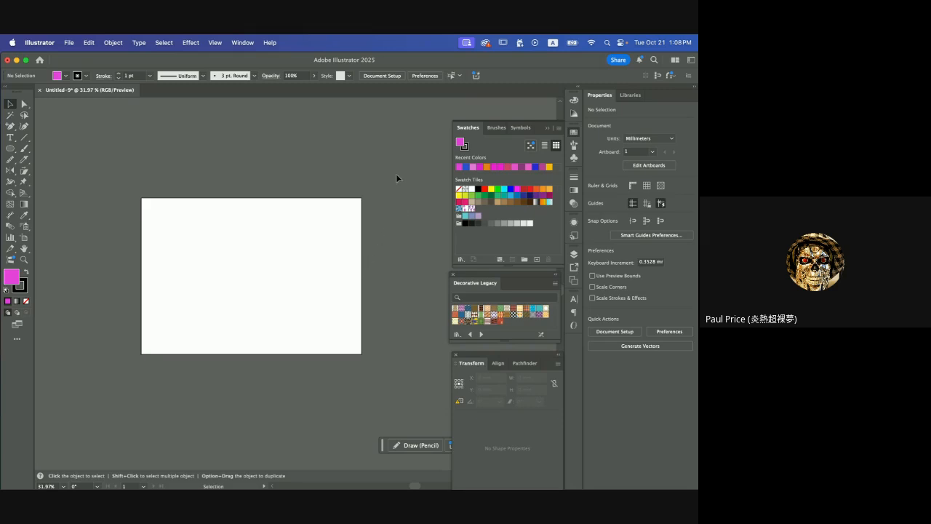
Draw a rectangle about 116 by 86 mm in the upper-left area of the artboard.
scroll(397, 222, "up", 2)
scroll(397, 221, "down", 2)
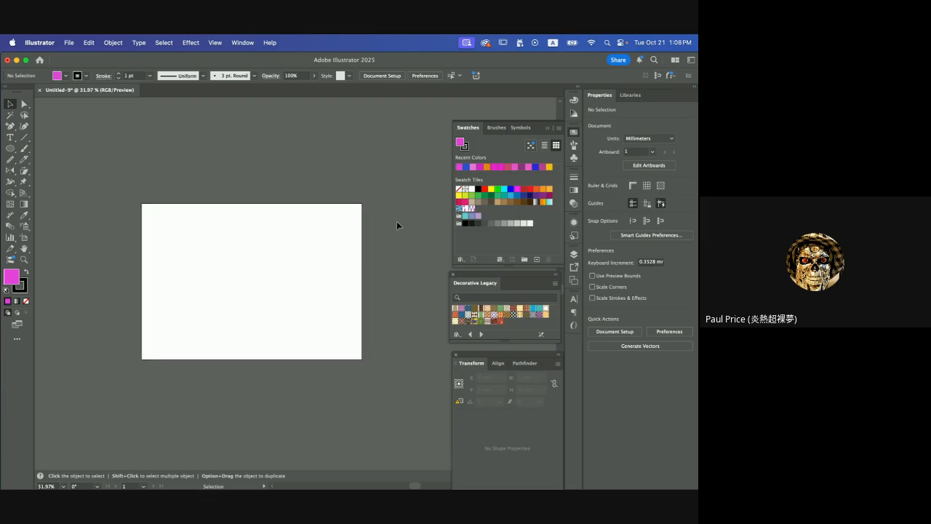
scroll(313, 272, "up", 3)
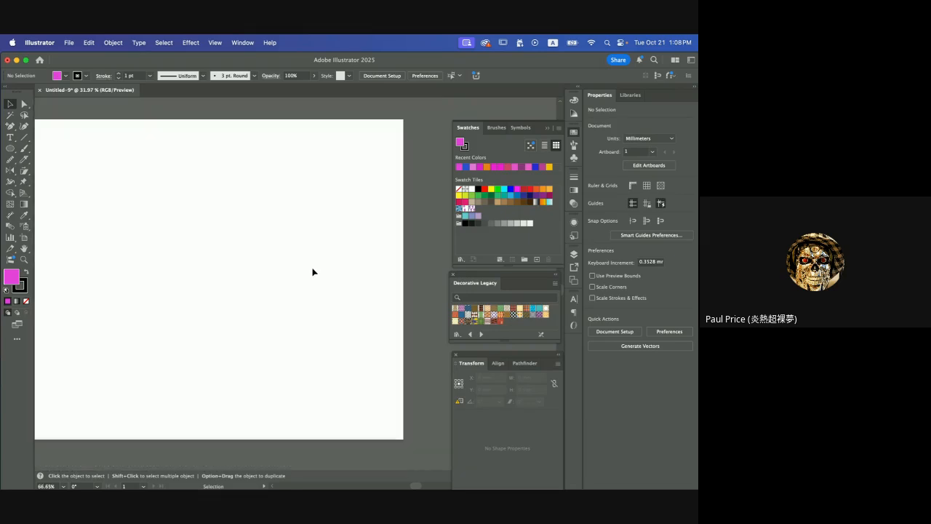
scroll(312, 272, "down", 1)
scroll(313, 272, "left", 2)
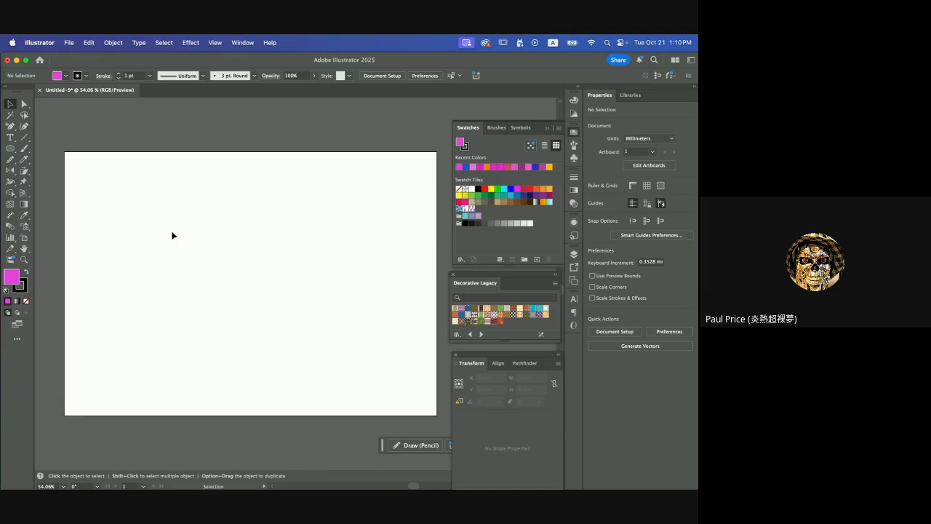
scroll(172, 235, "left", 2)
scroll(173, 235, "right", 2)
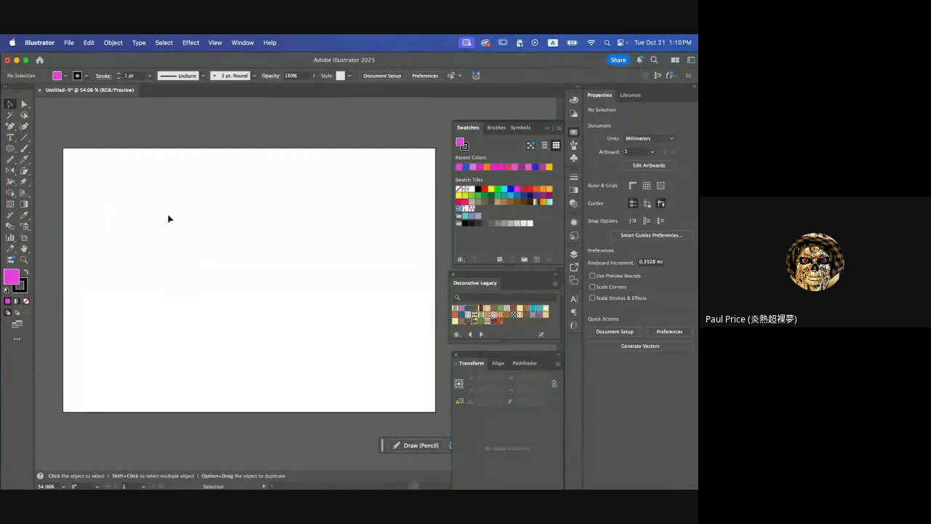
scroll(171, 220, "down", 1)
scroll(171, 220, "right", 1)
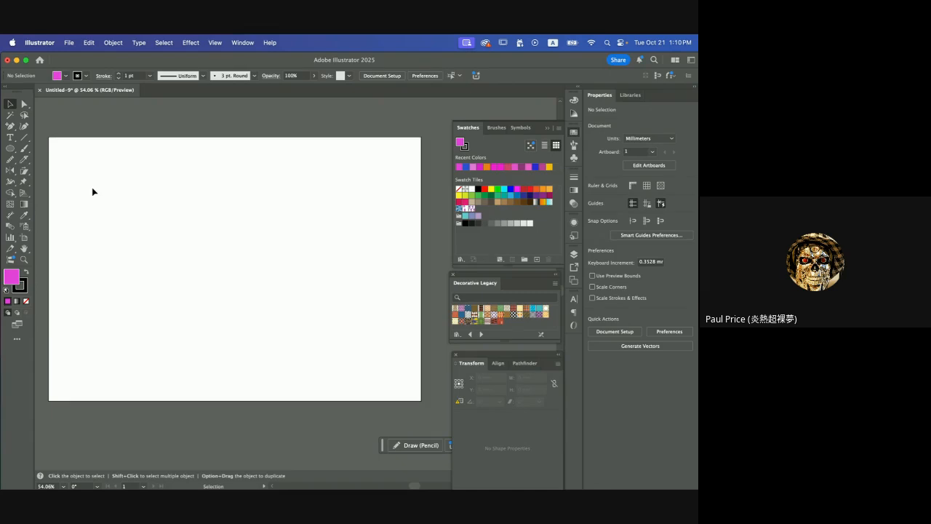
left_click(11, 150)
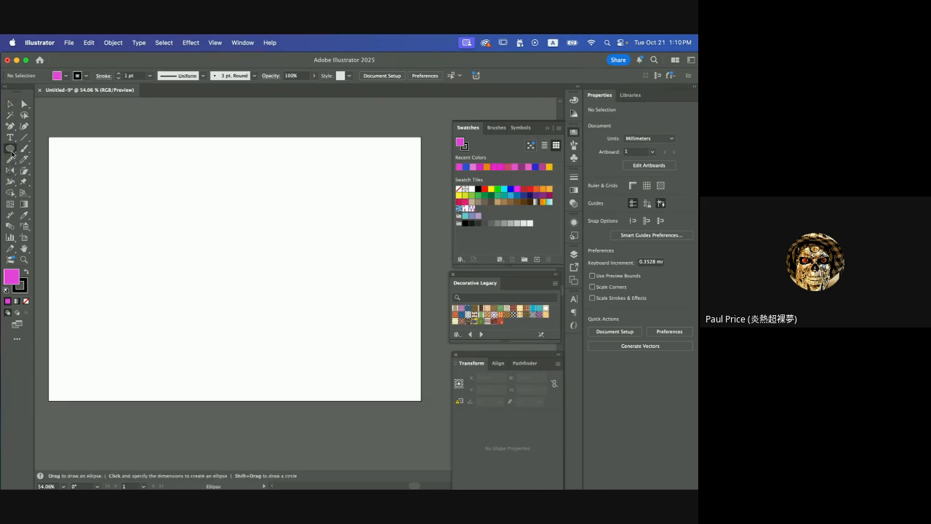
left_click(55, 149)
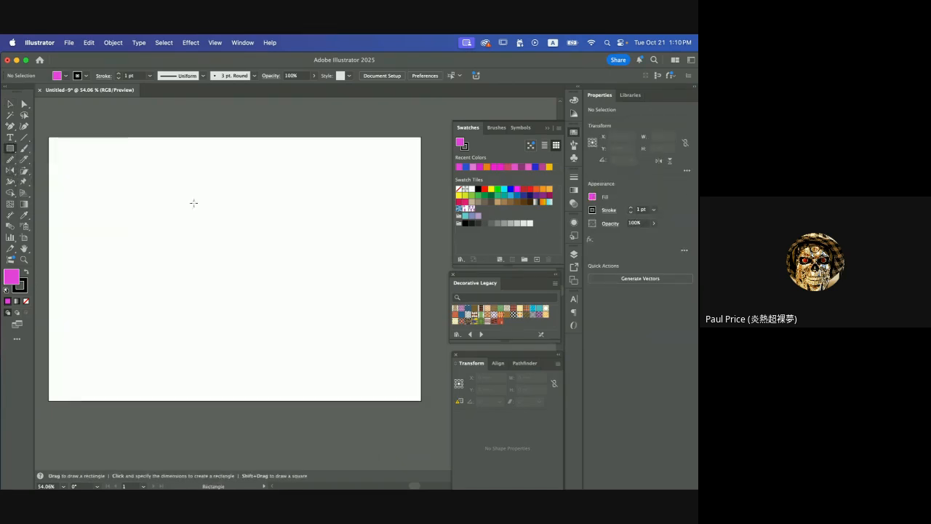
left_click_drag(124, 182, 270, 292)
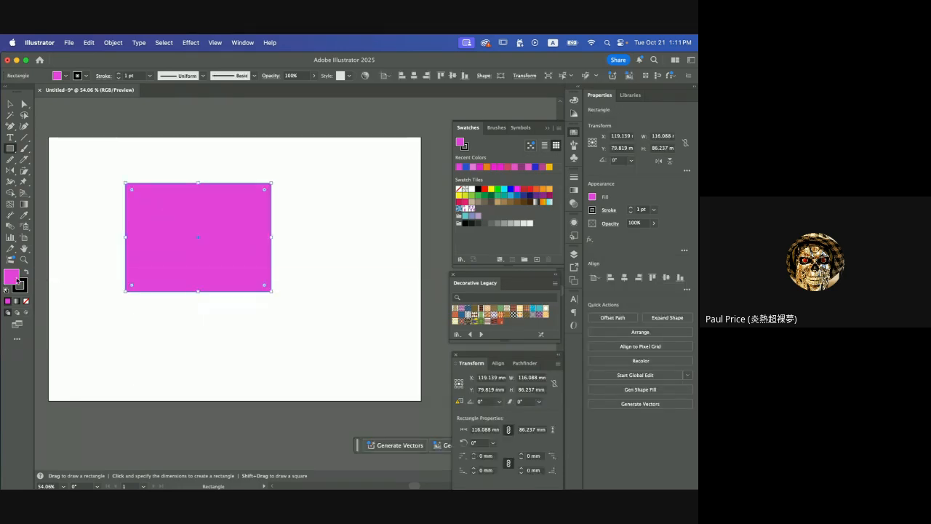
Change the rectangle's fill to the darker magenta c42ac4.
double_click(14, 278)
mouse_move(320, 254)
left_mouse_down()
mouse_move(313, 249)
mouse_move(347, 284)
mouse_move(335, 298)
mouse_move(342, 246)
left_mouse_up()
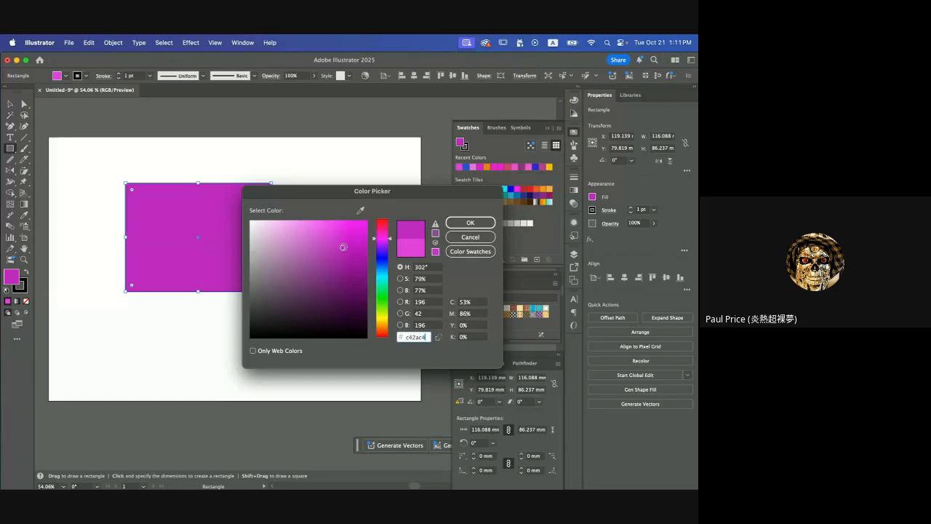
left_click(455, 224)
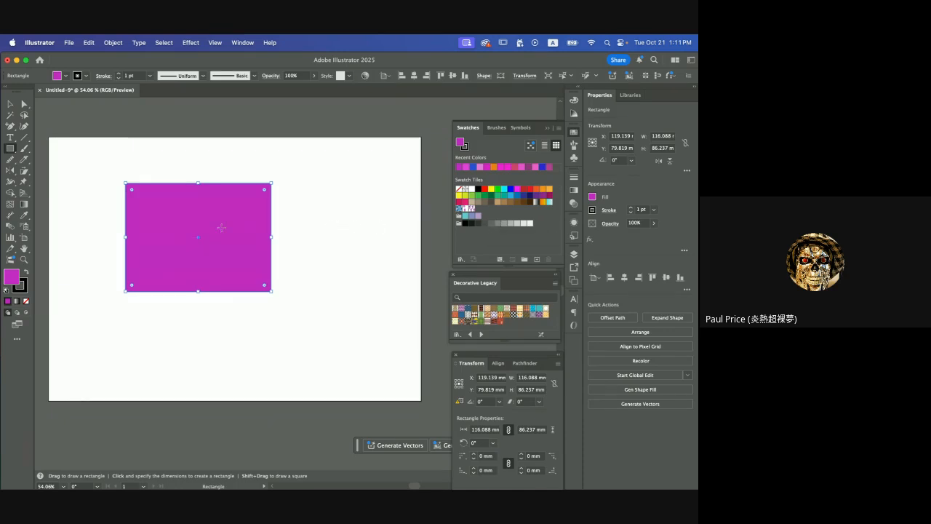
Change the rectangle's fill to the teal 2bb3c1.
double_click(9, 278)
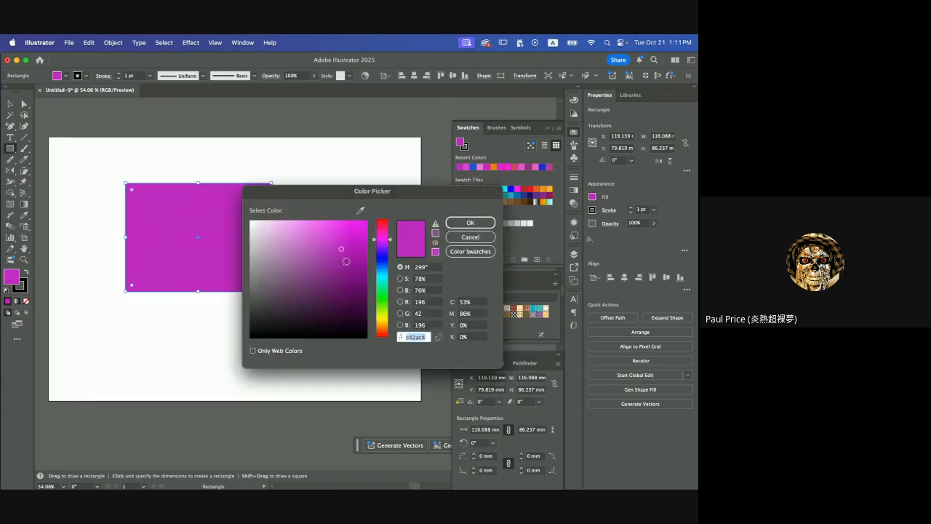
left_click(386, 257)
left_click(384, 274)
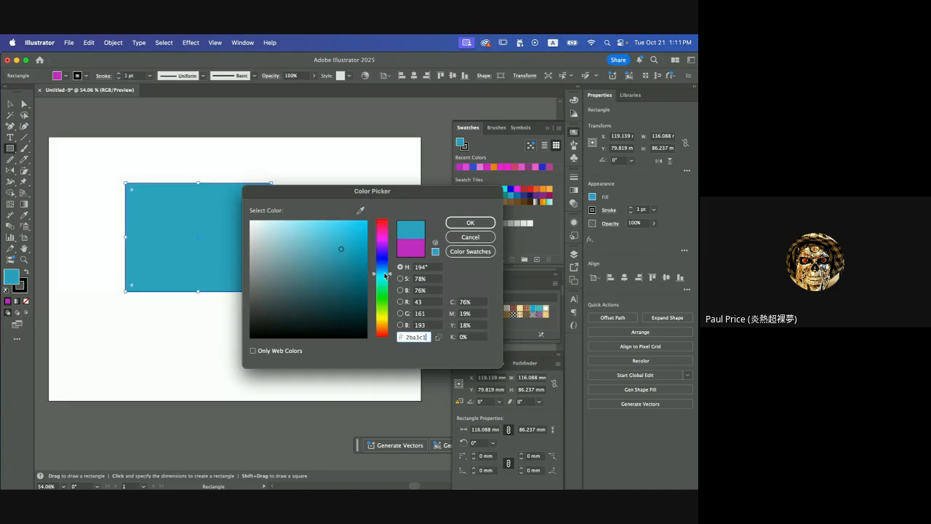
left_click_drag(385, 275, 386, 277)
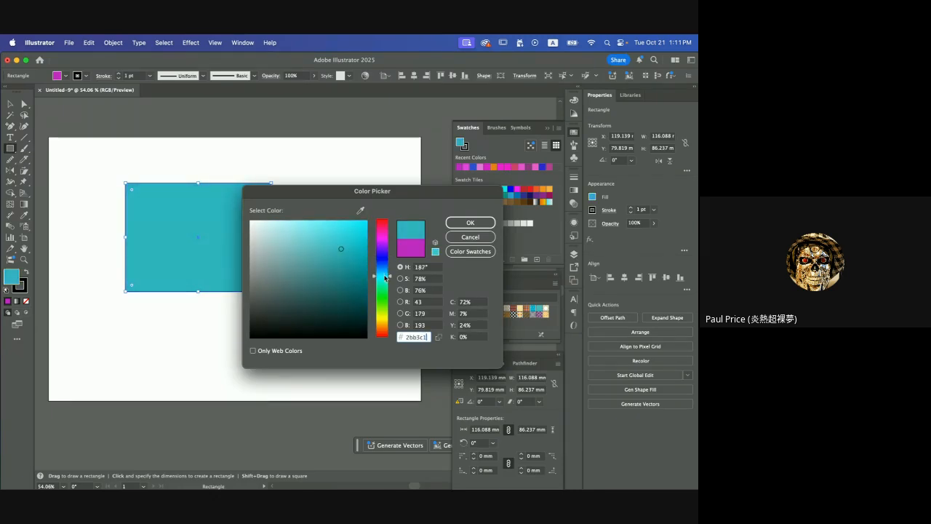
left_click(470, 223)
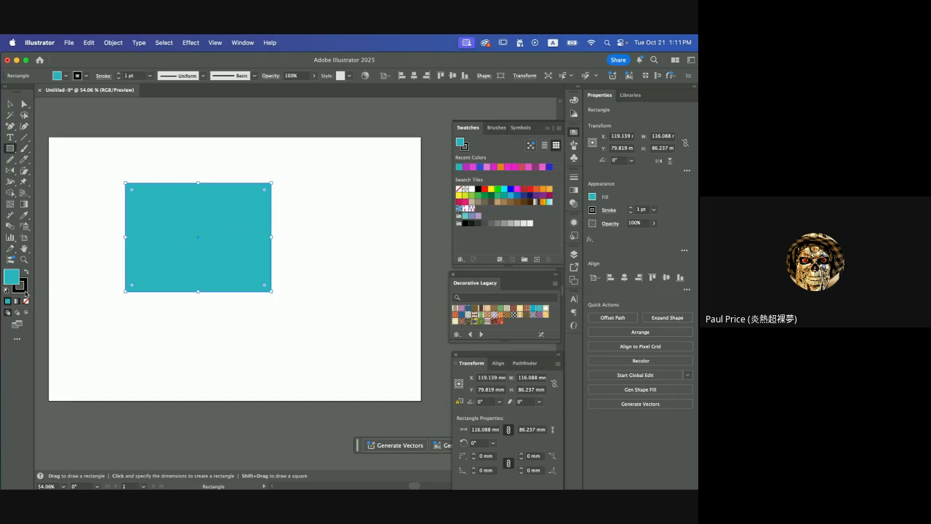
Remove the rectangle's stroke and return to its fill with the document swatches displayed.
left_click(25, 290)
left_click(26, 301)
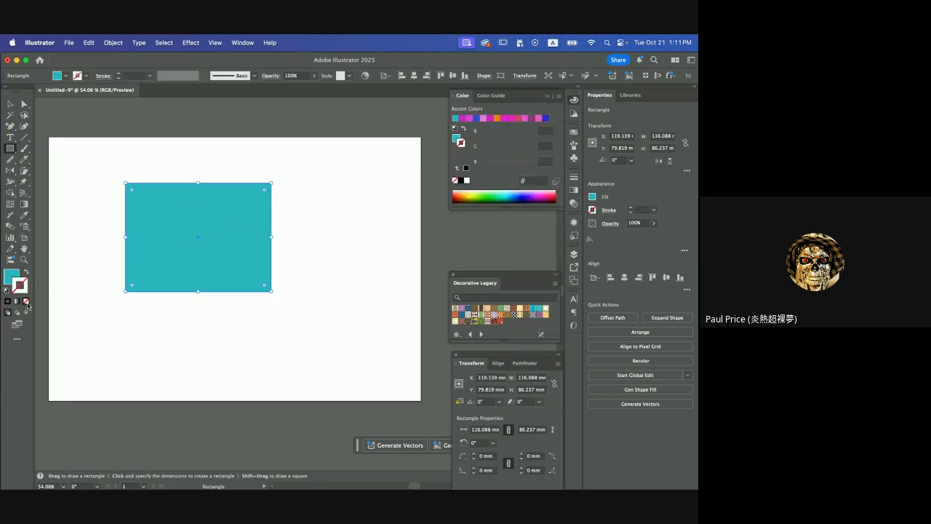
left_click(13, 278)
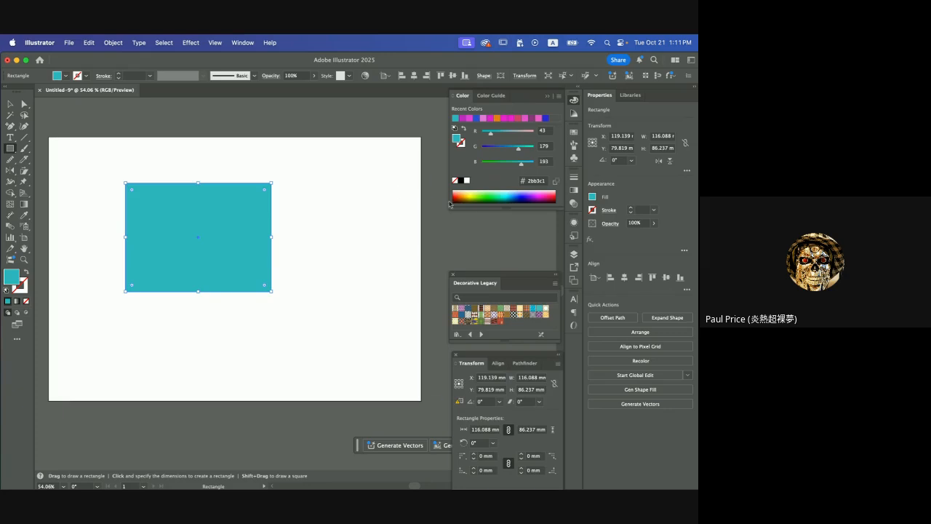
left_click(575, 133)
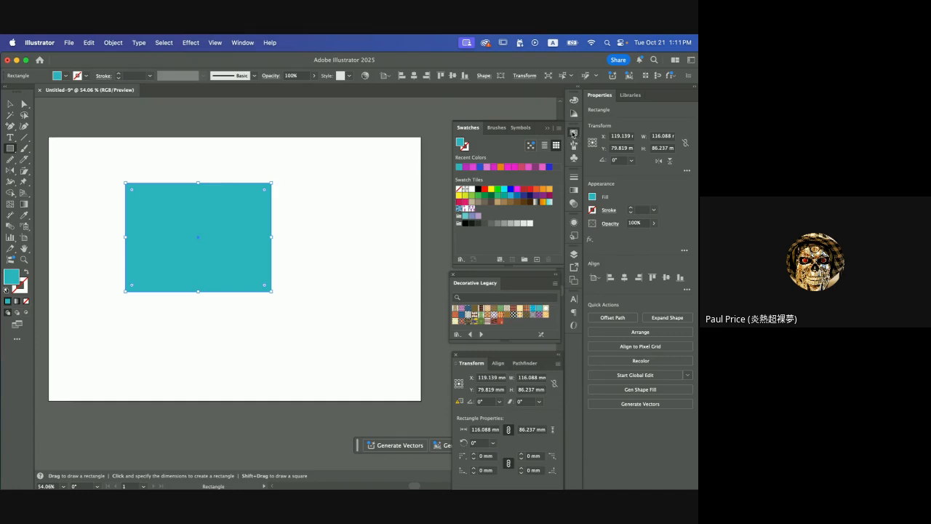
left_click(248, 45)
left_click(245, 47)
left_click(245, 45)
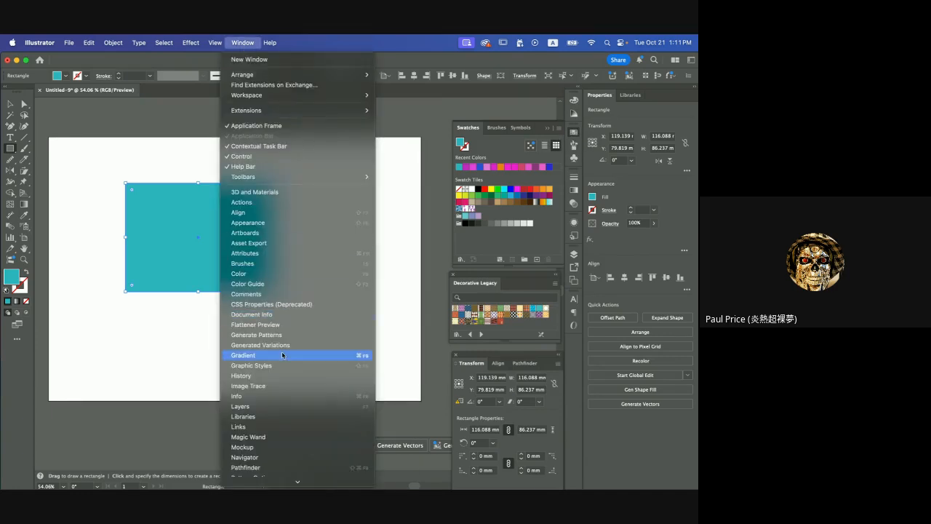
scroll(280, 376, "down", 5)
scroll(282, 376, "down", 2)
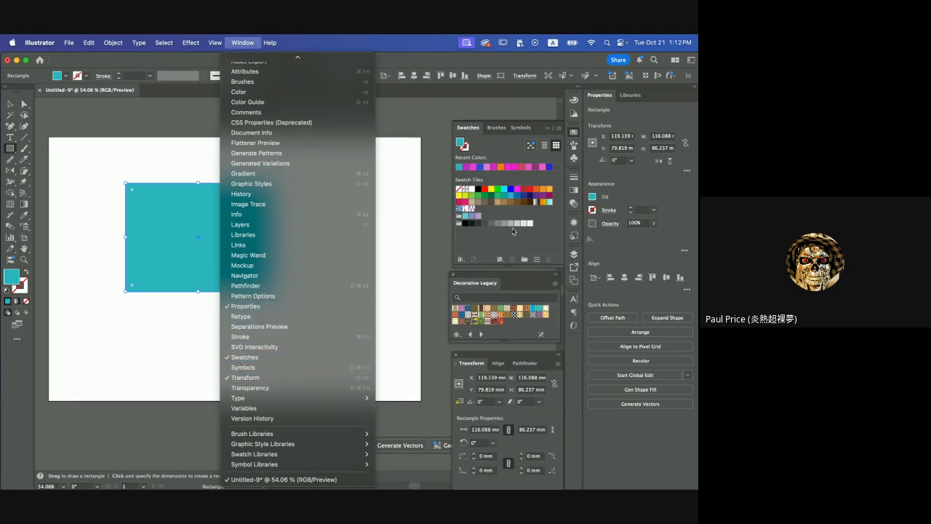
left_click(506, 182)
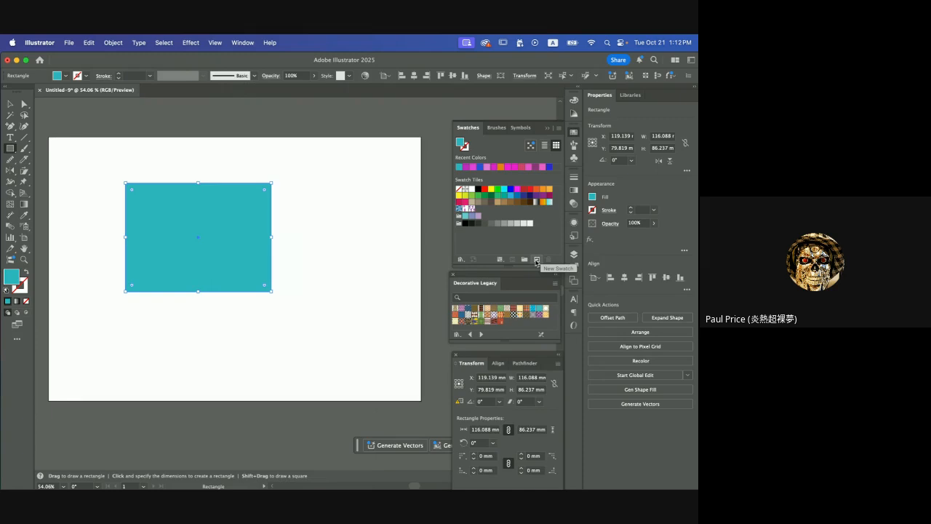
Save the rectangle's teal fill as a new global Process Color swatch in RGB mode.
left_click(538, 261)
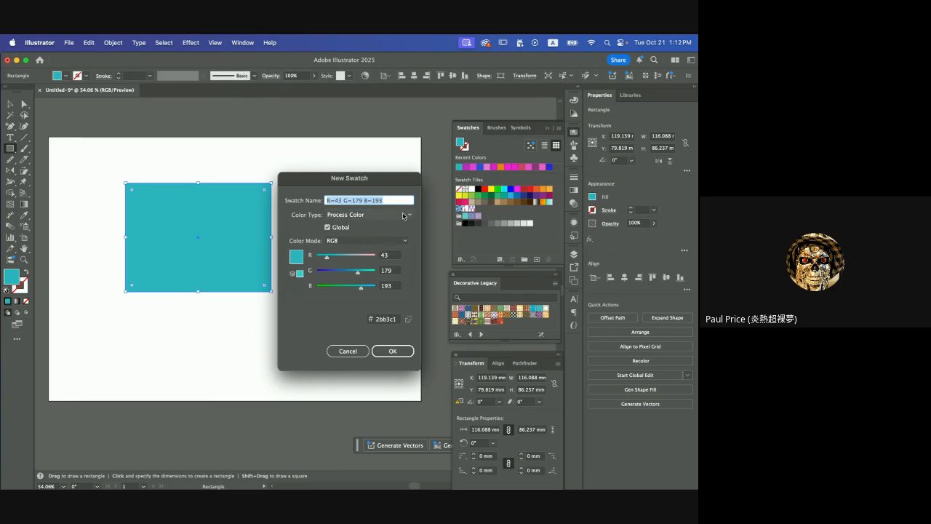
left_click(394, 217)
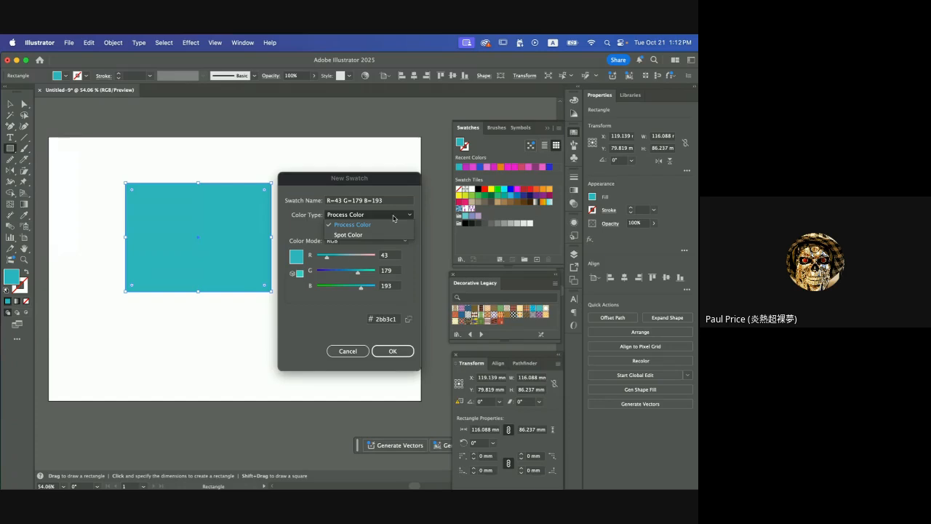
left_click(309, 224)
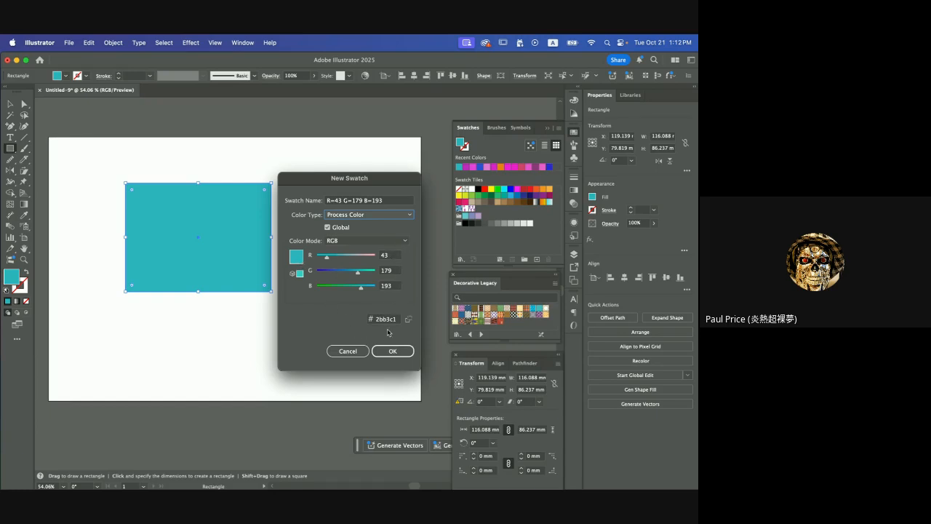
left_click(395, 354)
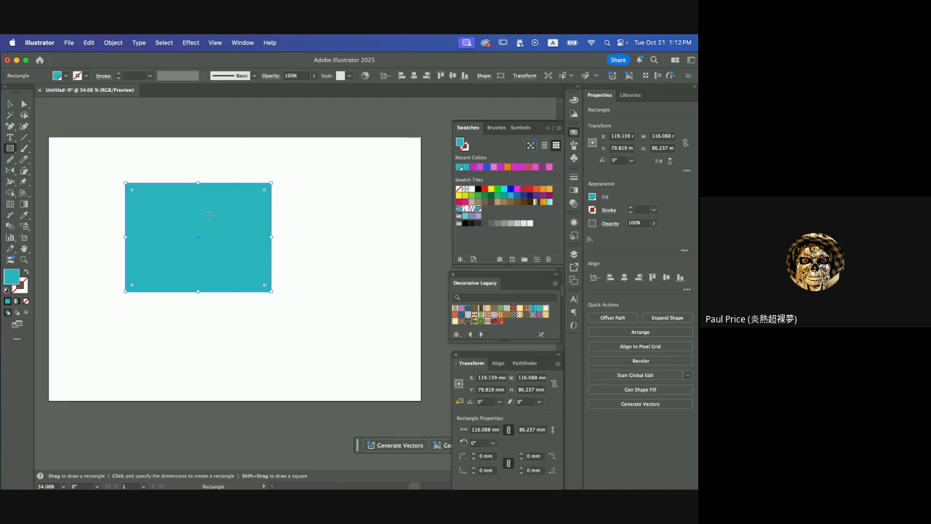
Move the rectangle across the artboard and back to its upper-left area, at about X 115 mm and Y 64 mm.
left_click(10, 104)
left_click_drag(150, 211, 250, 222)
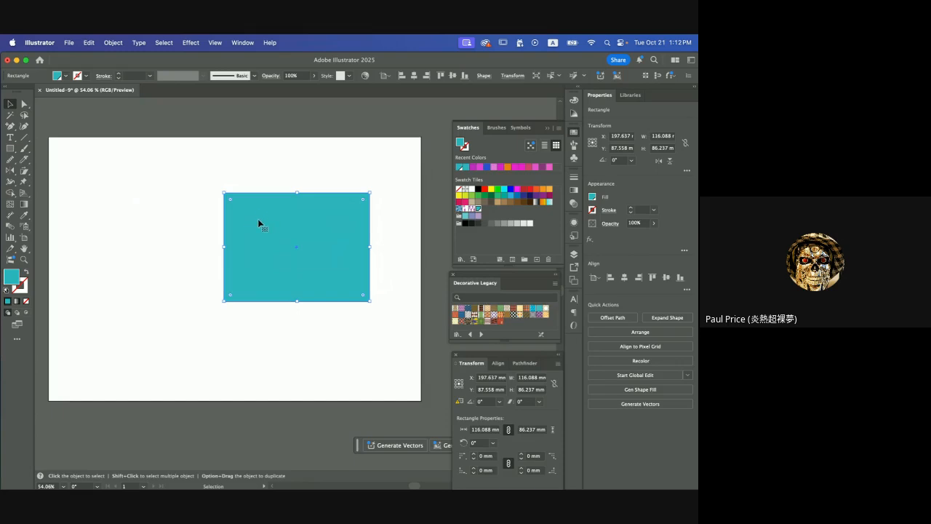
left_click_drag(258, 220, 152, 189)
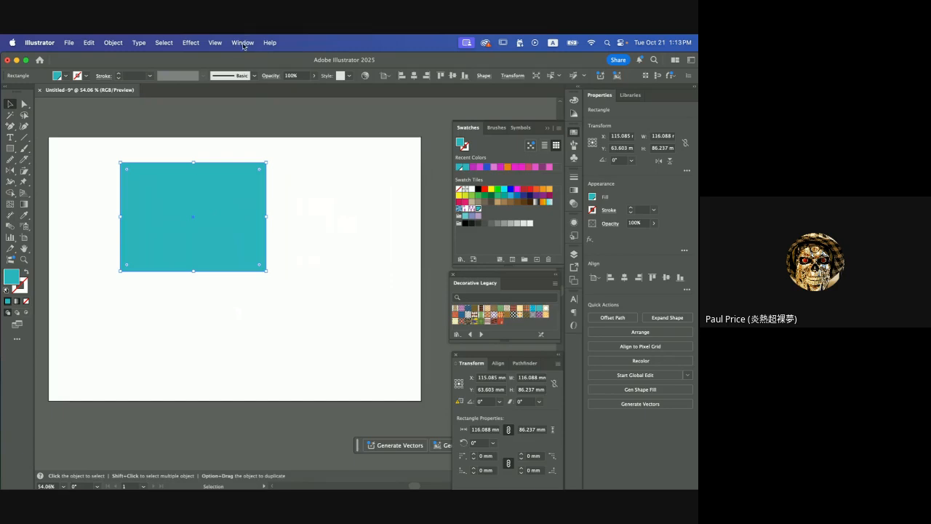
Show the Pattern Options and place them beside the rectangle, clear of the artwork.
left_click(243, 43)
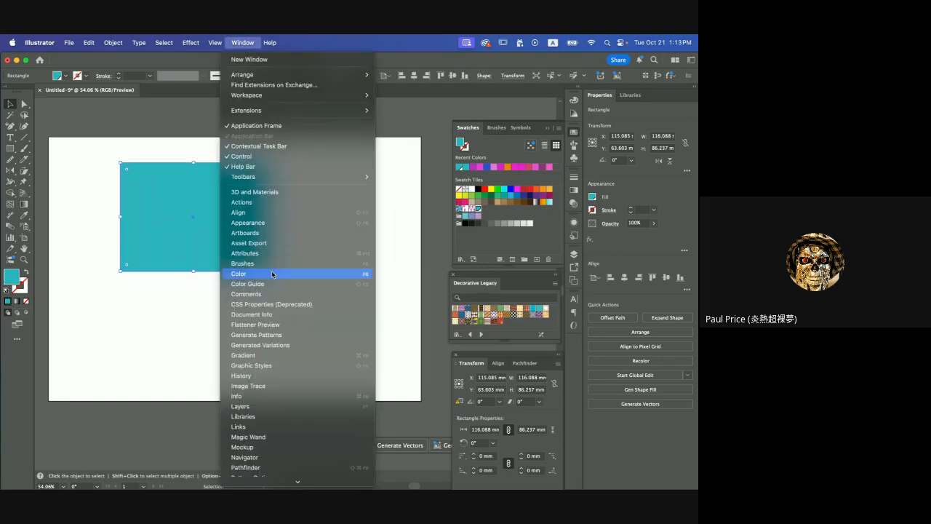
scroll(267, 374, "down", 5)
scroll(266, 376, "down", 2)
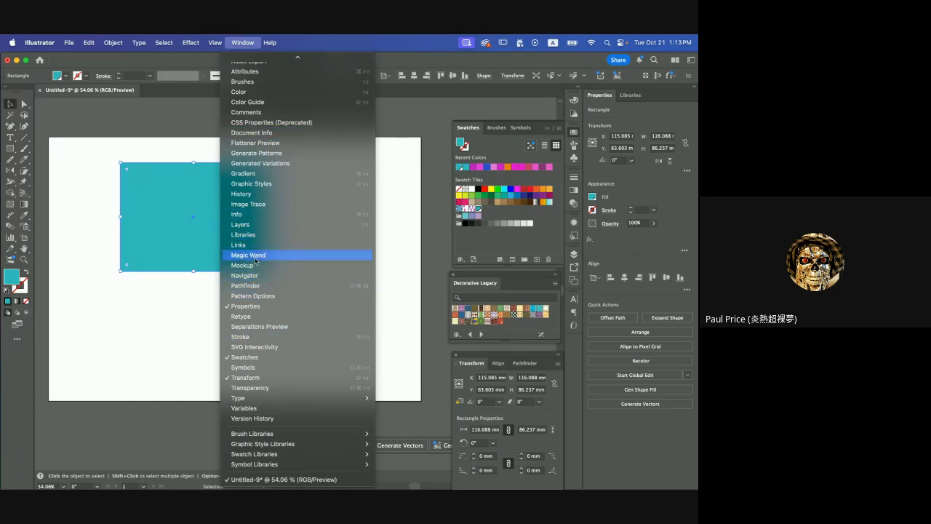
left_click(266, 296)
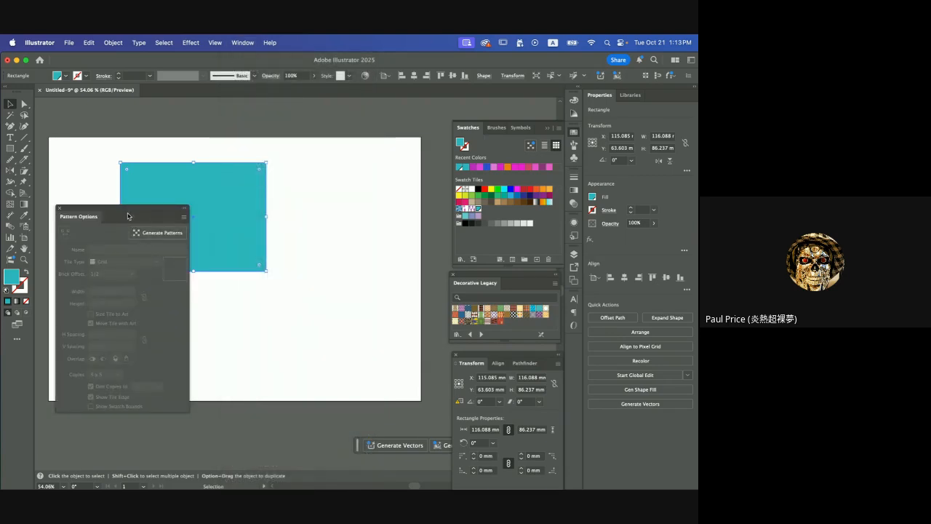
left_click_drag(131, 216, 381, 226)
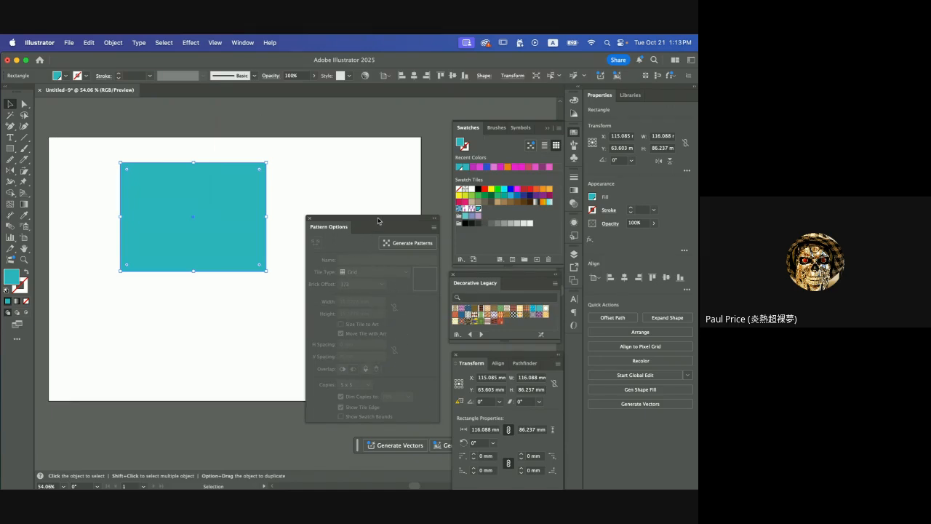
left_click_drag(376, 224, 364, 174)
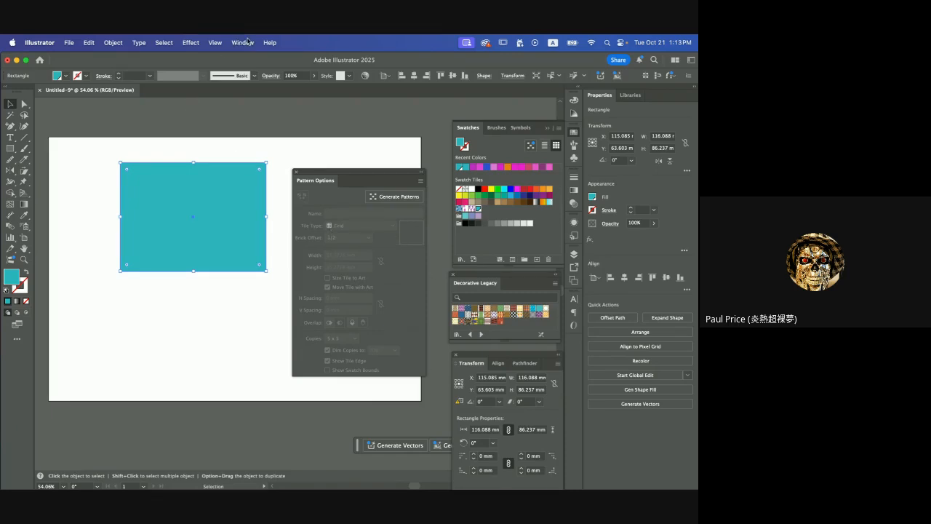
Load the Basic Graphics_Textures pattern swatch library.
left_click(246, 43)
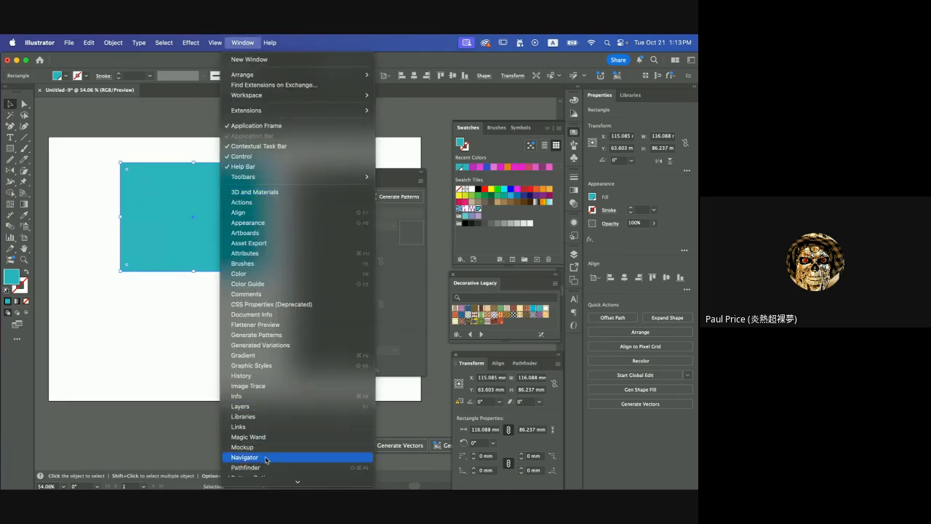
scroll(266, 454, "down", 5)
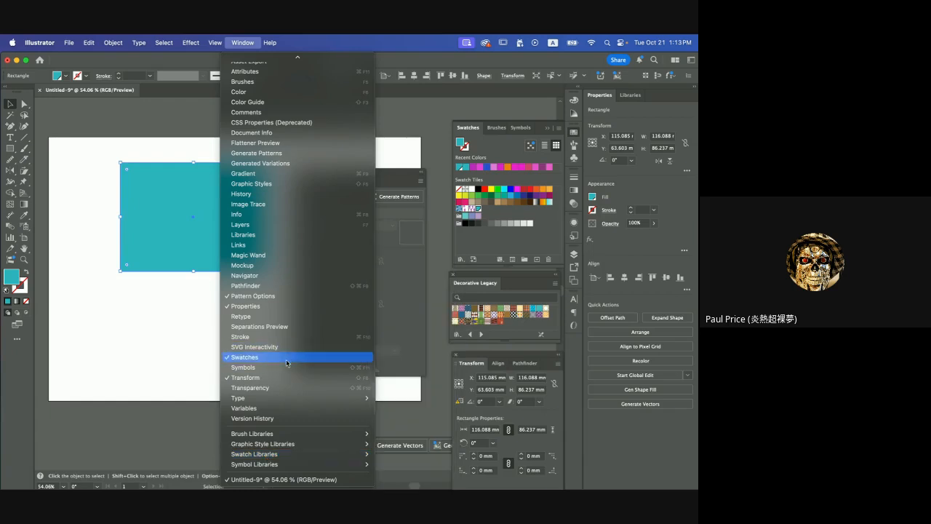
mouse_move(284, 456)
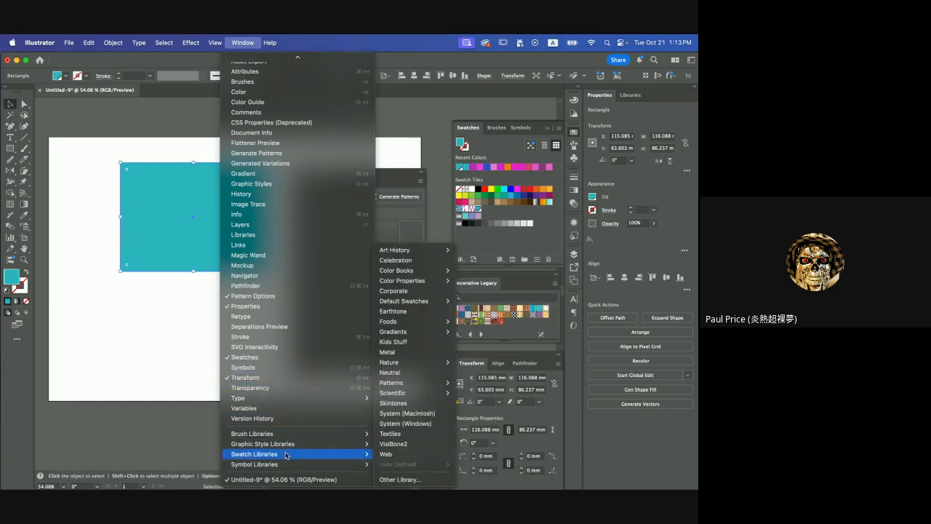
mouse_move(410, 385)
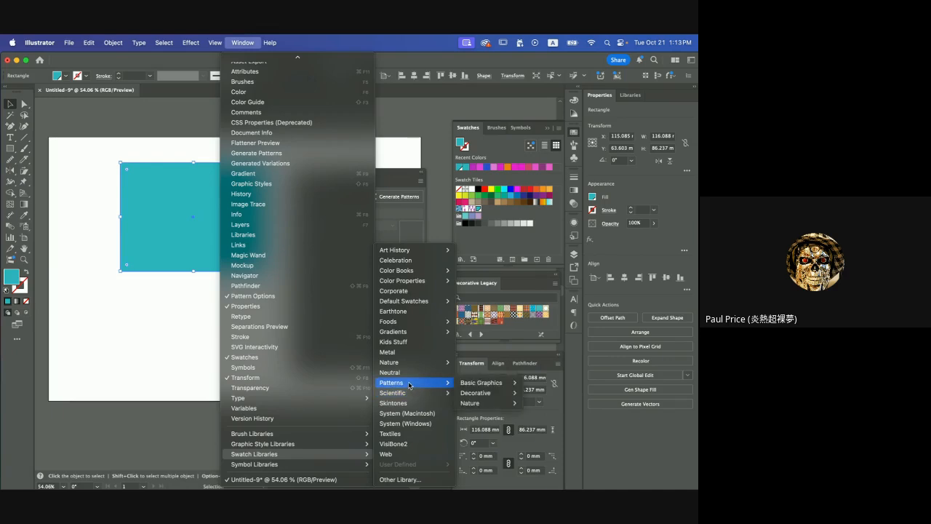
mouse_move(484, 384)
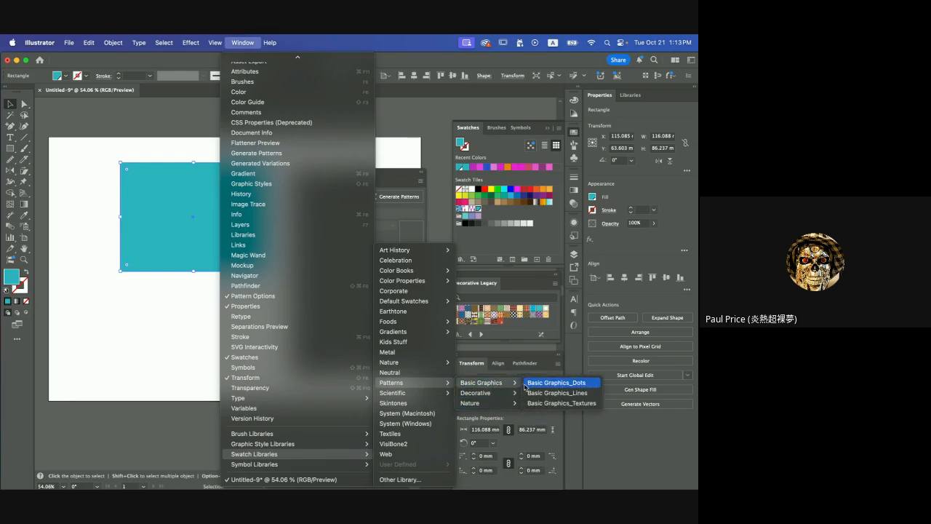
left_click(567, 402)
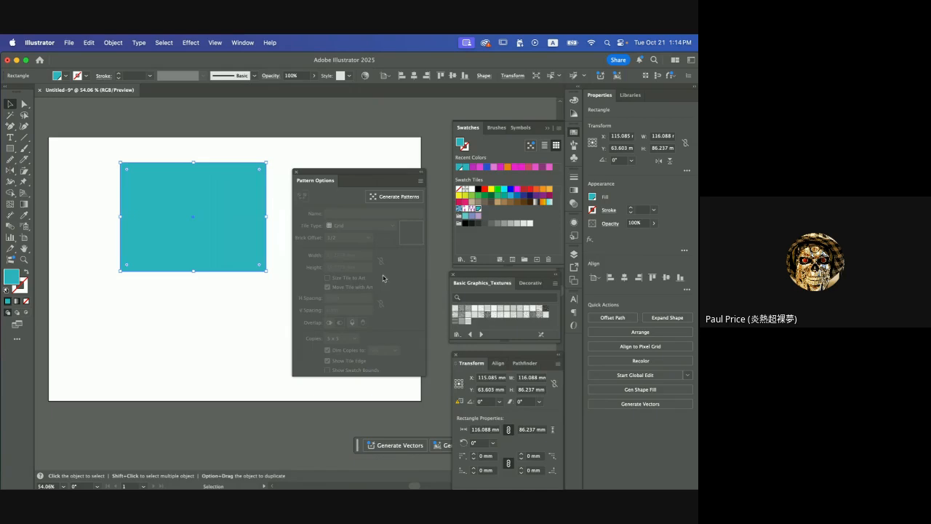
Try the Burlap, Circles, Dashed Lines and USGS 17A Shifting Sand texture patterns as the rectangle's fill.
left_click(459, 310)
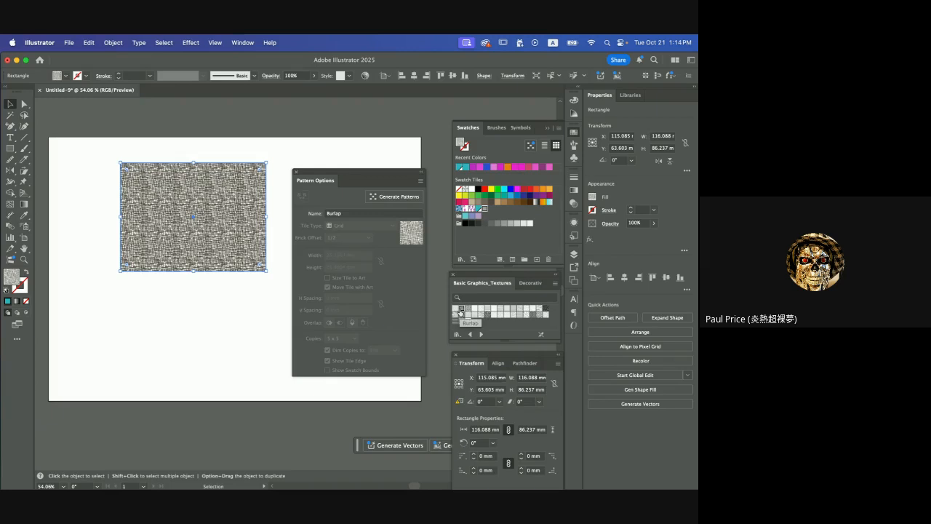
left_click(480, 309)
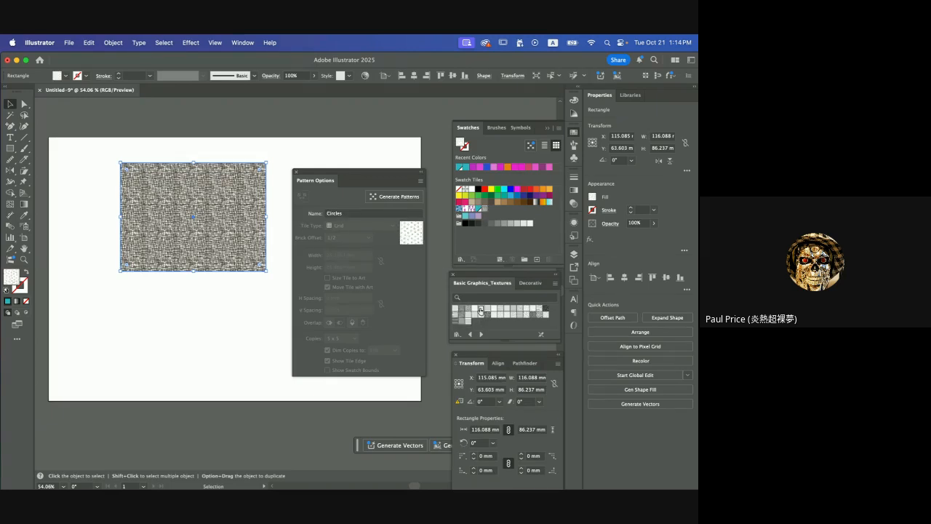
left_click(501, 310)
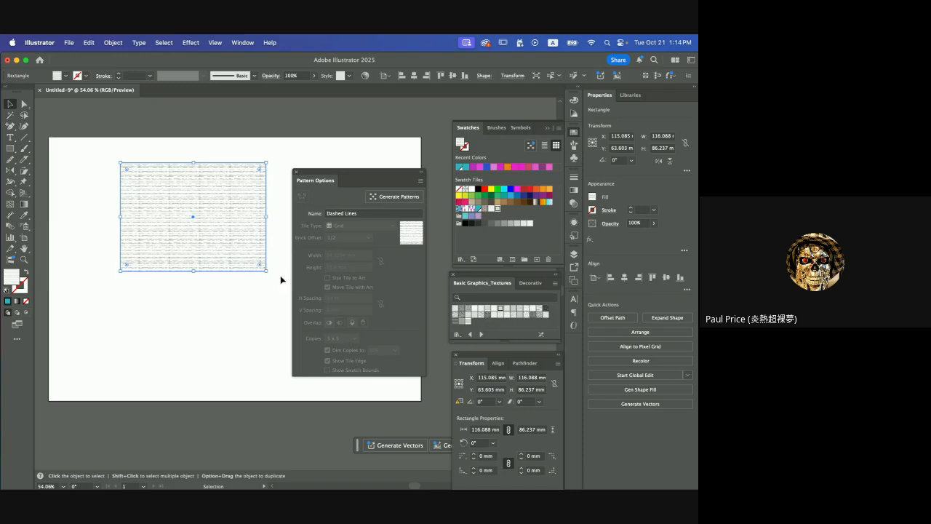
left_click(513, 315)
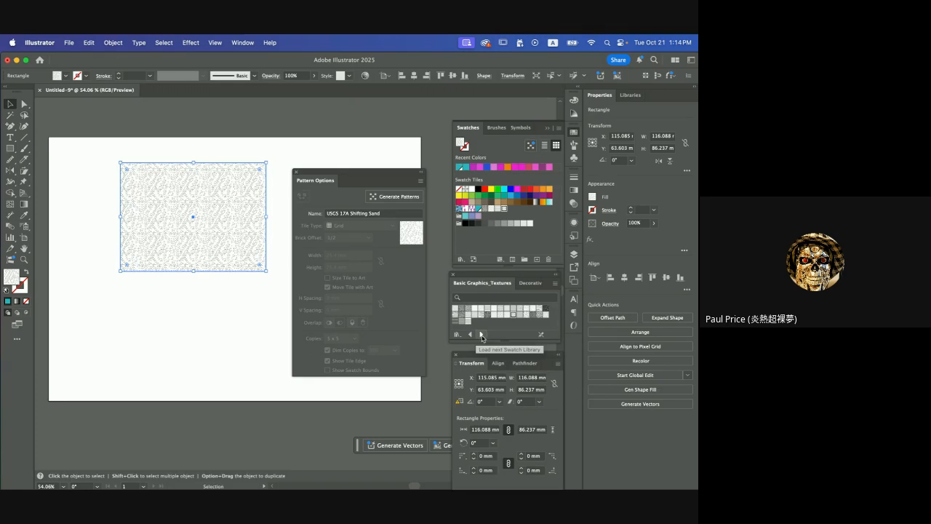
Switch to the Decorative Legacy library and try Arrows Arabian Color, Hexagon Tile Color and Checkers on the rectangle.
left_click(481, 335)
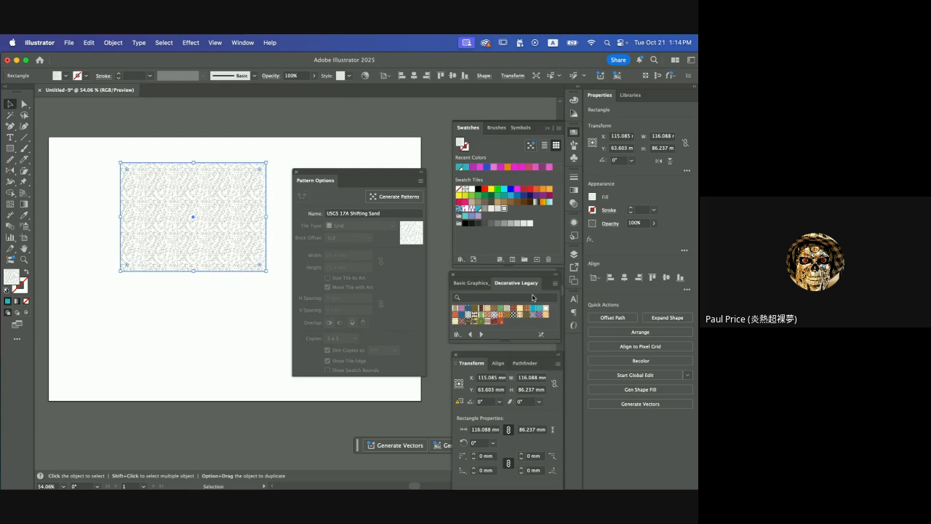
left_click(456, 311)
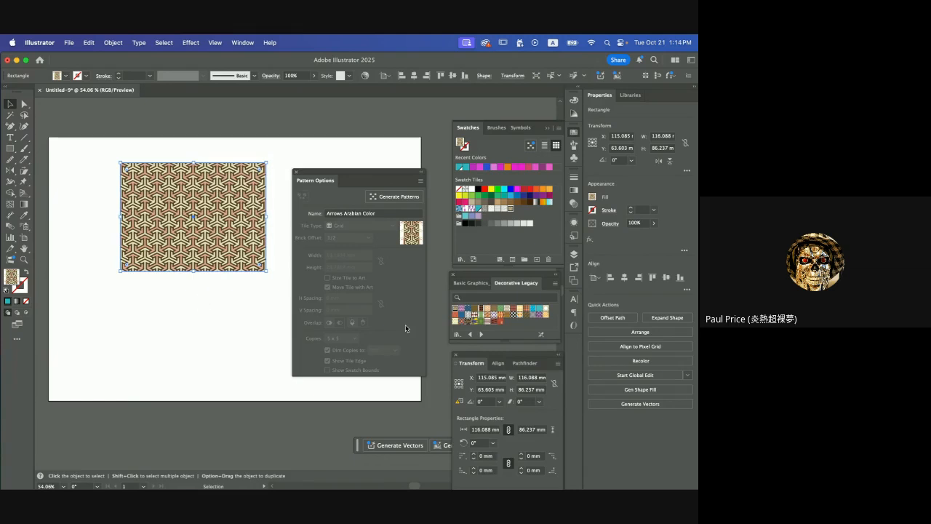
left_click(494, 317)
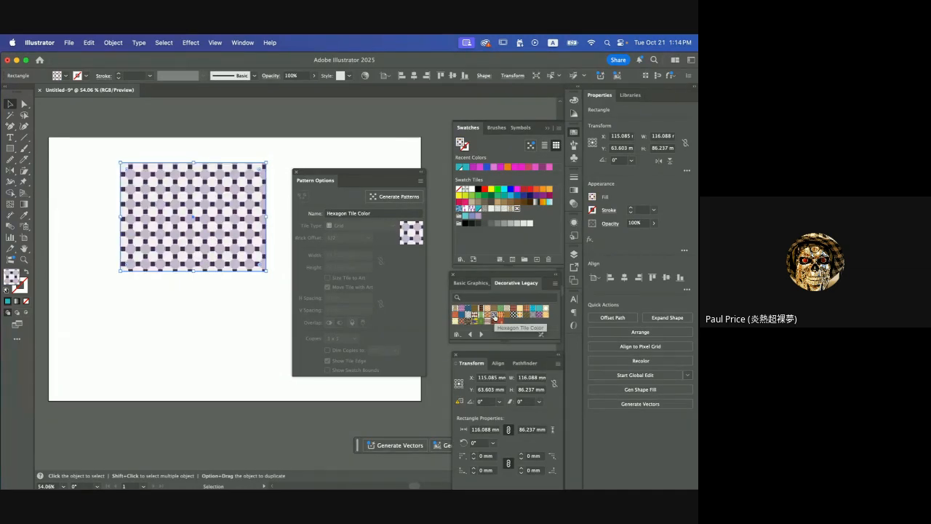
left_click(514, 316)
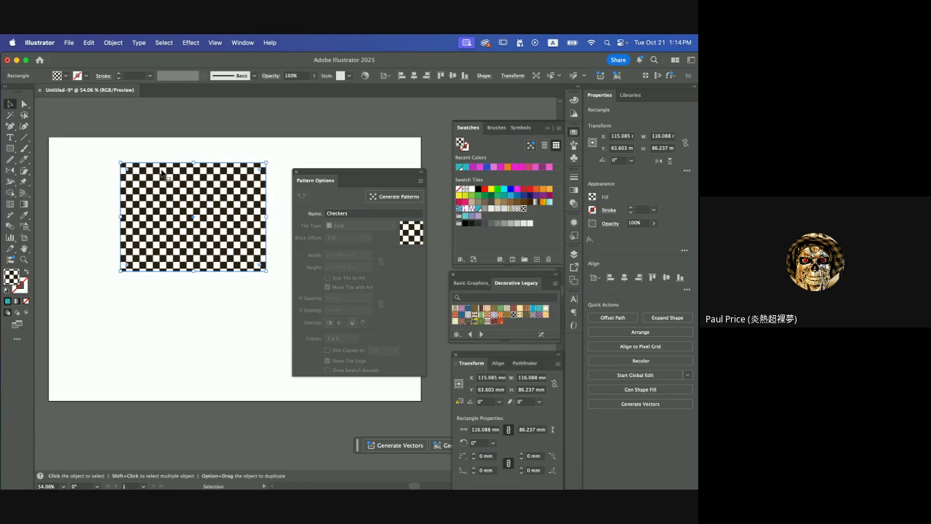
Fill the rectangle with Arrows Tricolor Color and move it over the artboard's upper-right corner, at about X 271 mm and Y 30 mm.
left_click(11, 105)
left_click(464, 311)
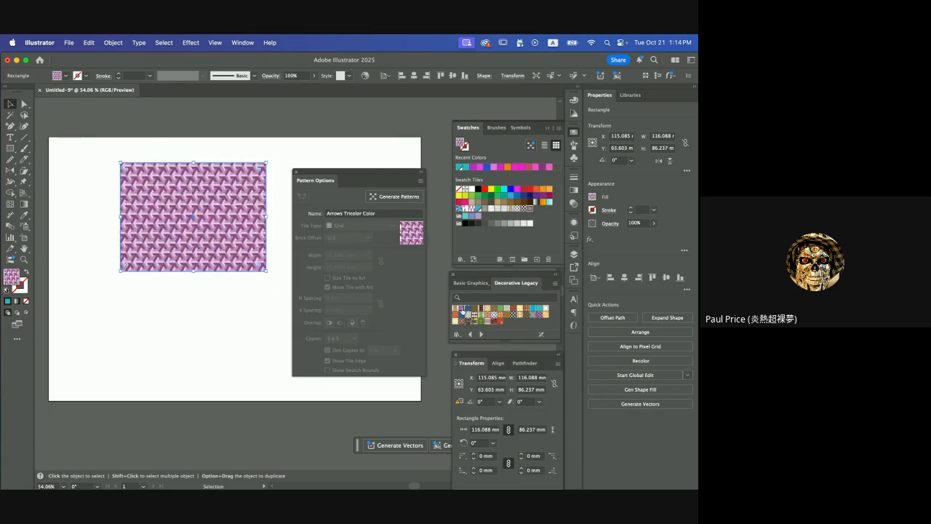
left_click_drag(198, 206, 400, 163)
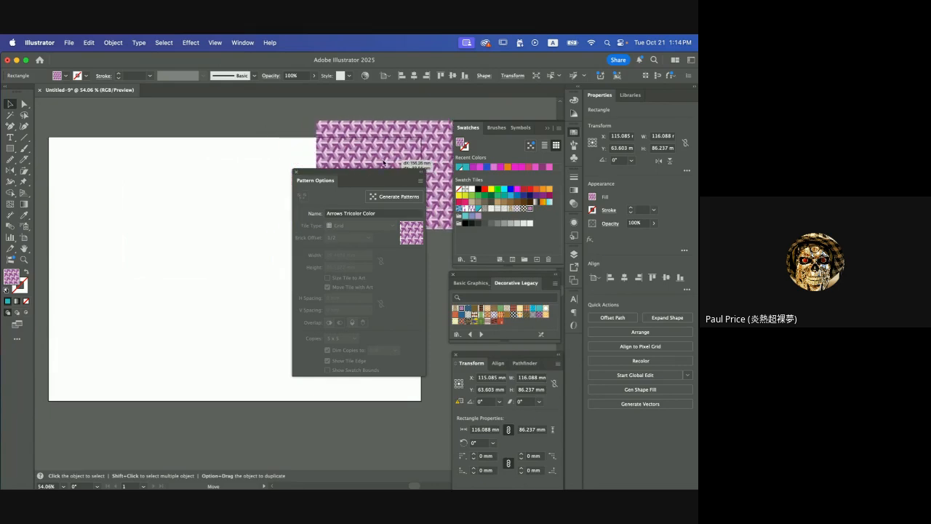
left_click(95, 216)
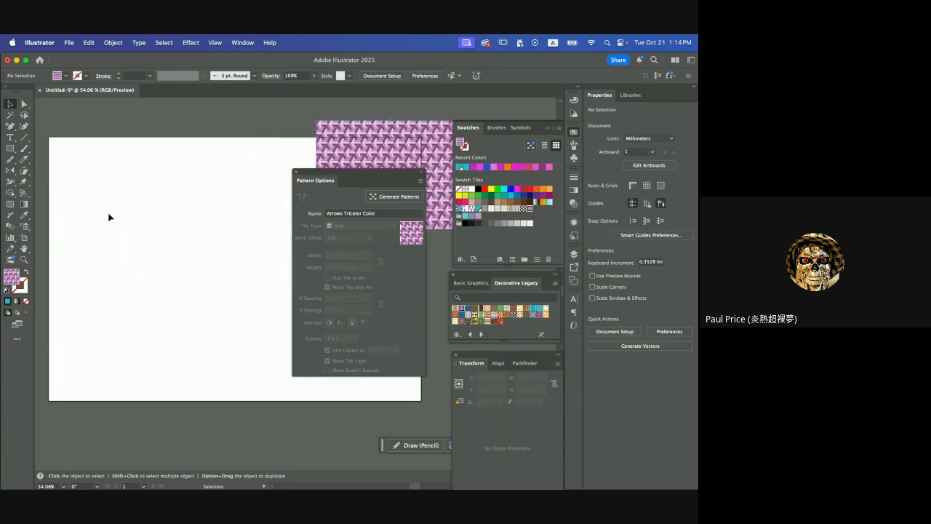
Draw a five-pointed star about 43 mm wide and 41 mm high in the artboard's upper-left area.
left_click_drag(10, 149, 29, 159)
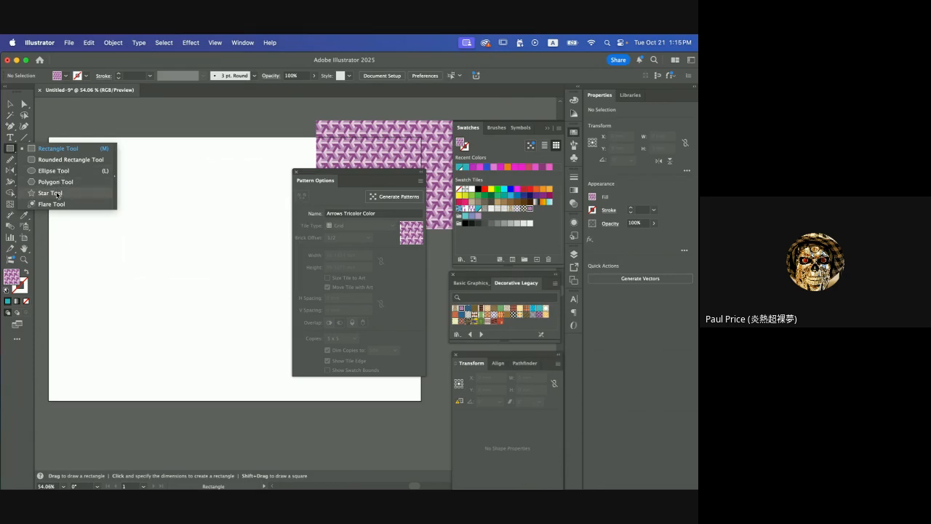
left_click(57, 194)
left_click_drag(109, 206, 125, 228)
Set the star's fill to a bright crimson with a hue of 344°.
double_click(12, 279)
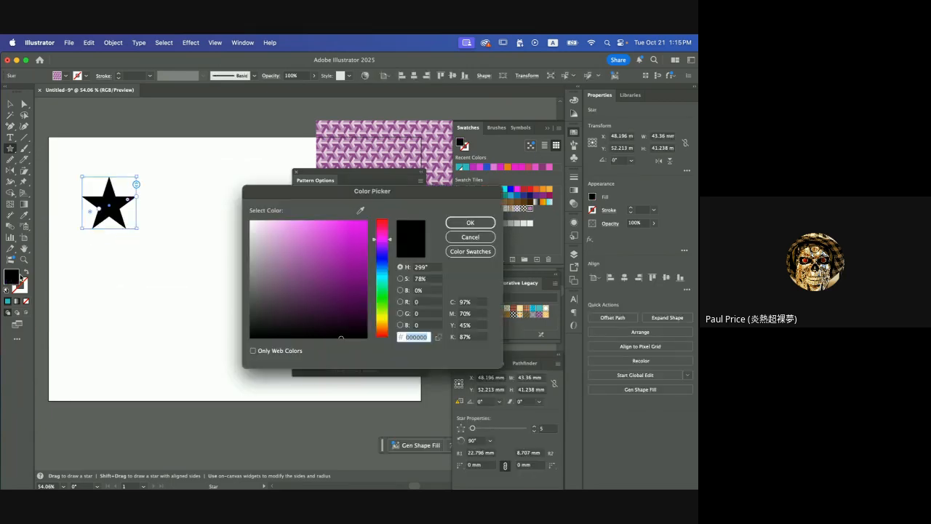
left_click(384, 234)
left_click_drag(384, 234, 384, 225)
left_click(347, 228)
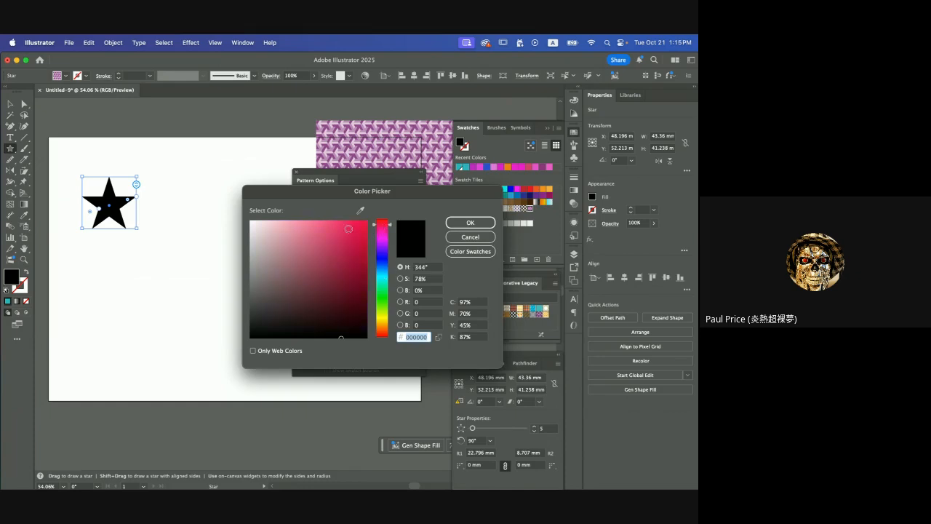
left_click(470, 223)
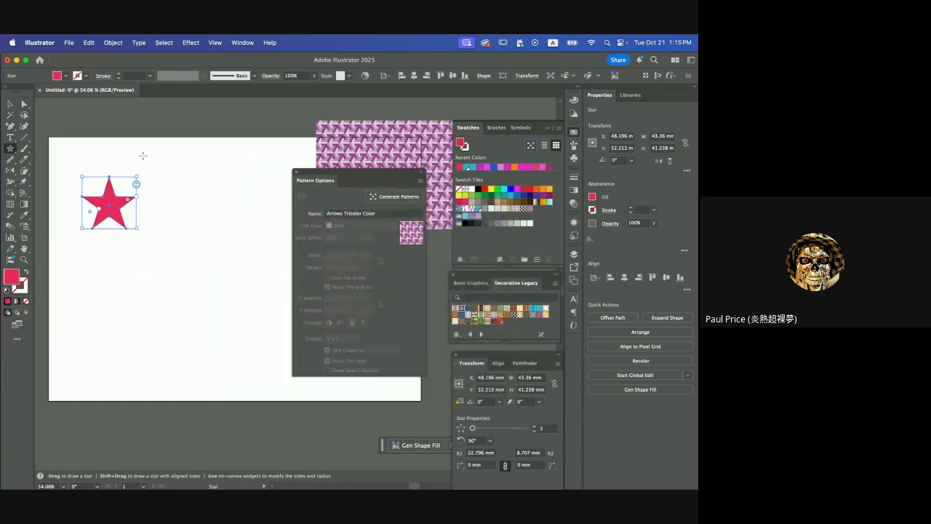
left_click(10, 104)
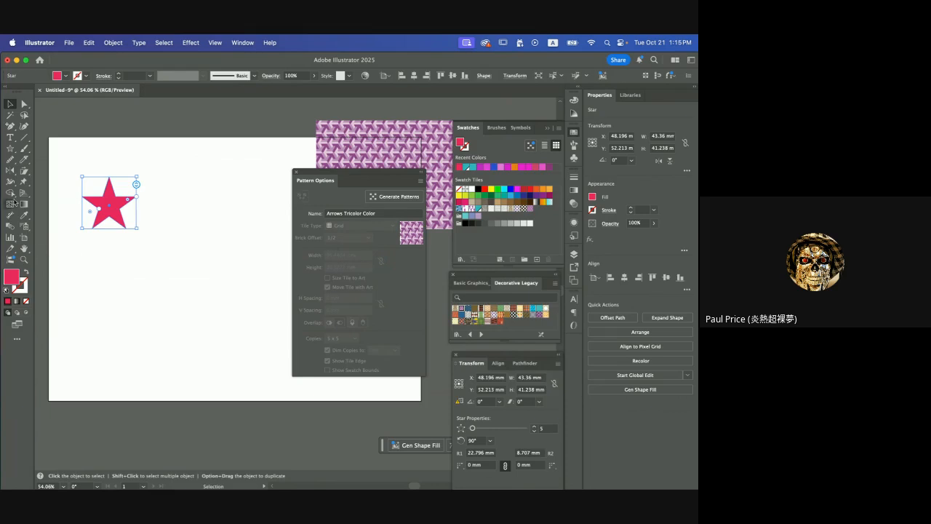
left_click(11, 150)
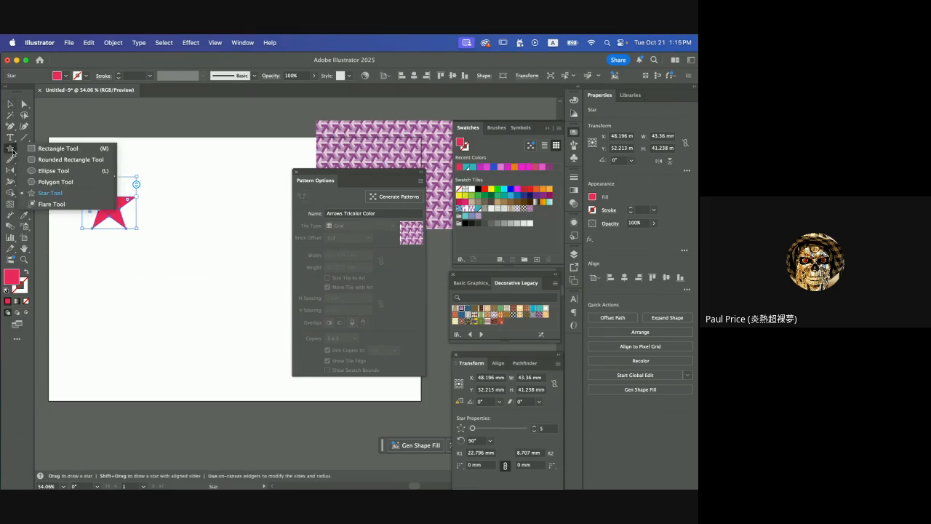
left_click(153, 167)
left_click(315, 233)
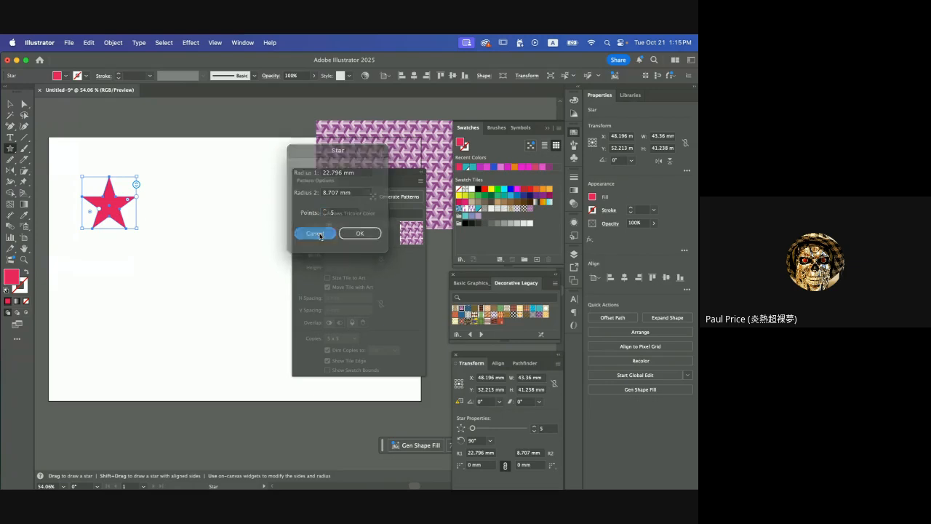
left_click(10, 104)
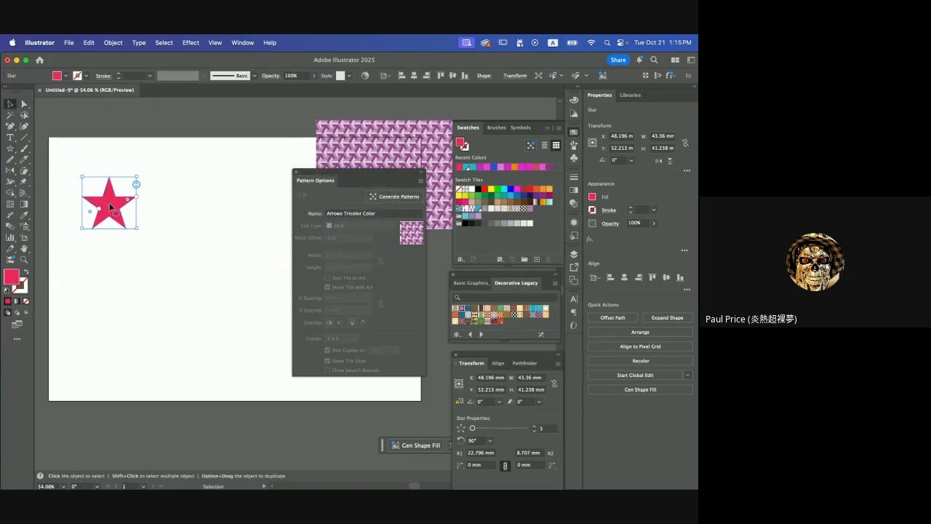
Duplicate the star twice, placing one copy diagonally down to its right and another directly below the original.
key("a")
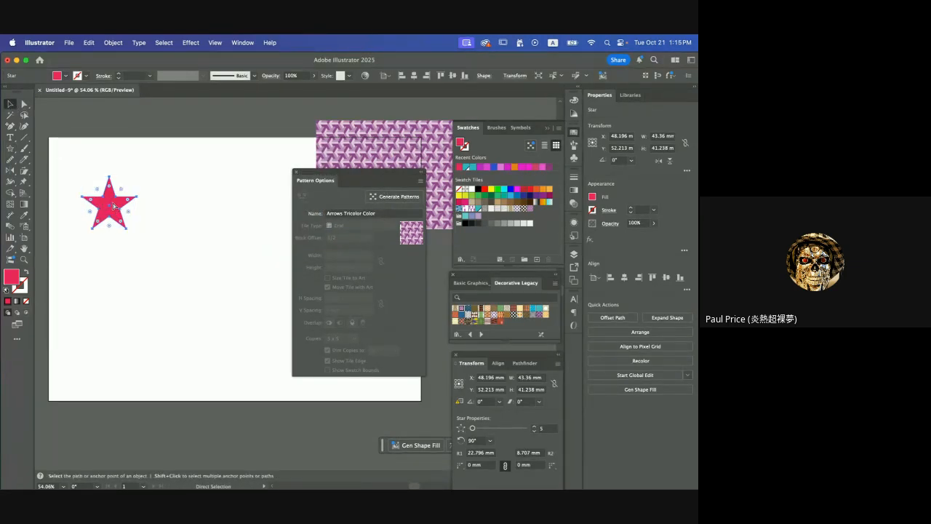
left_click_drag(114, 206, 155, 232)
key("v")
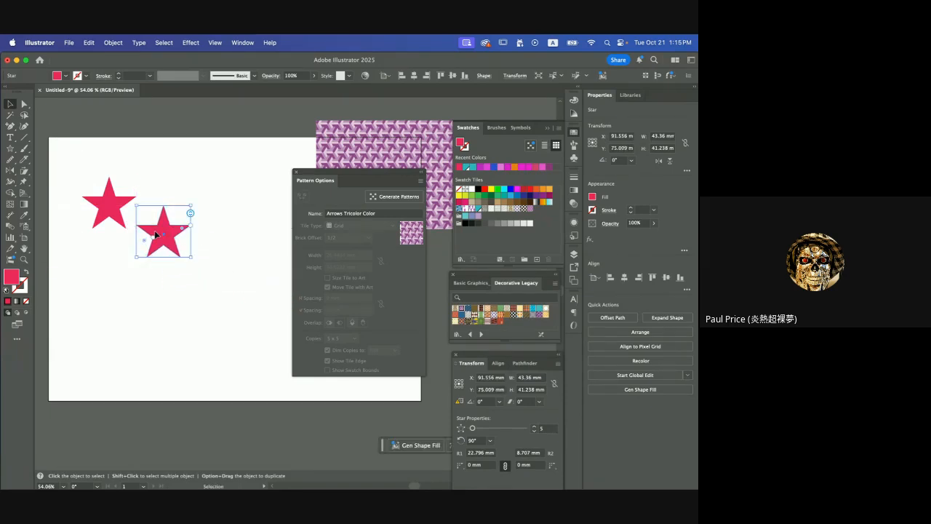
key("a")
key("super+v")
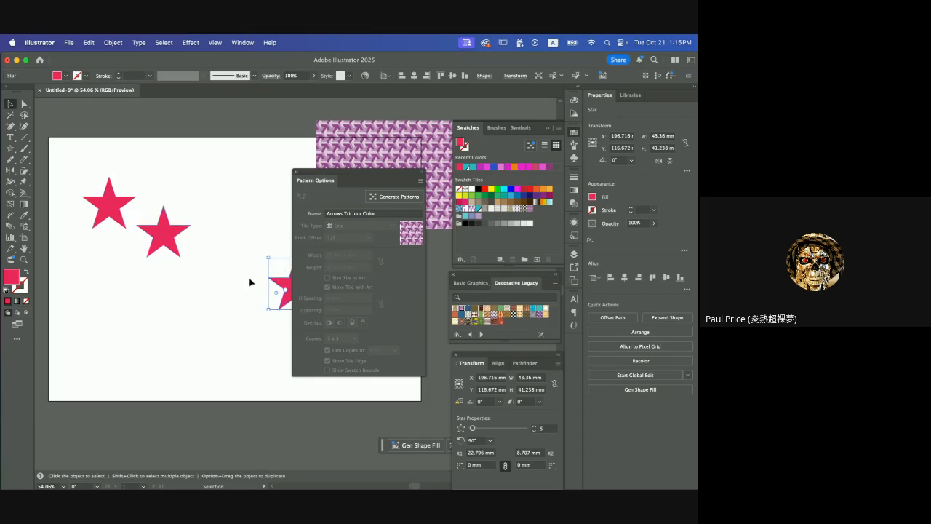
left_click_drag(284, 287, 99, 266)
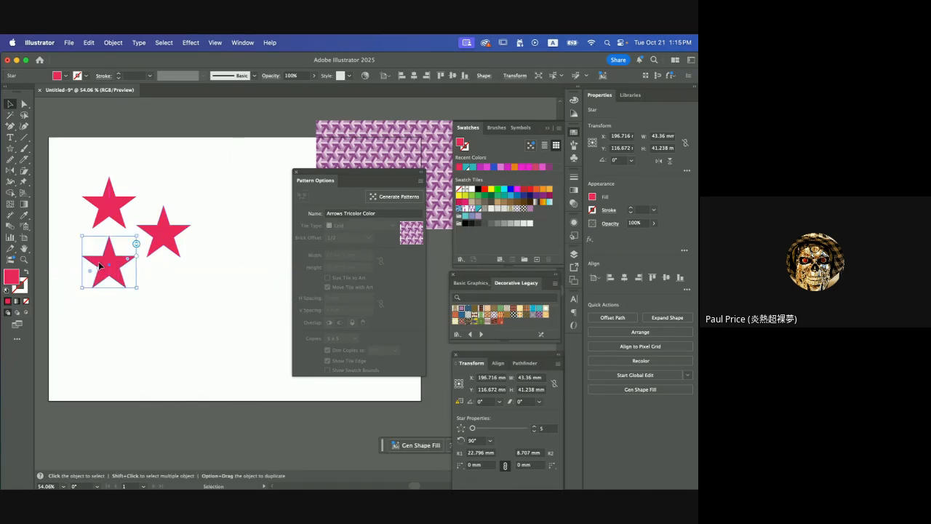
left_click(199, 266)
Delete the pattern-filled rectangle and move the Pattern Options farther from the stars, partly over the floating panels.
scroll(201, 268, "left", 2)
scroll(201, 268, "up", 1)
scroll(201, 268, "right", 1)
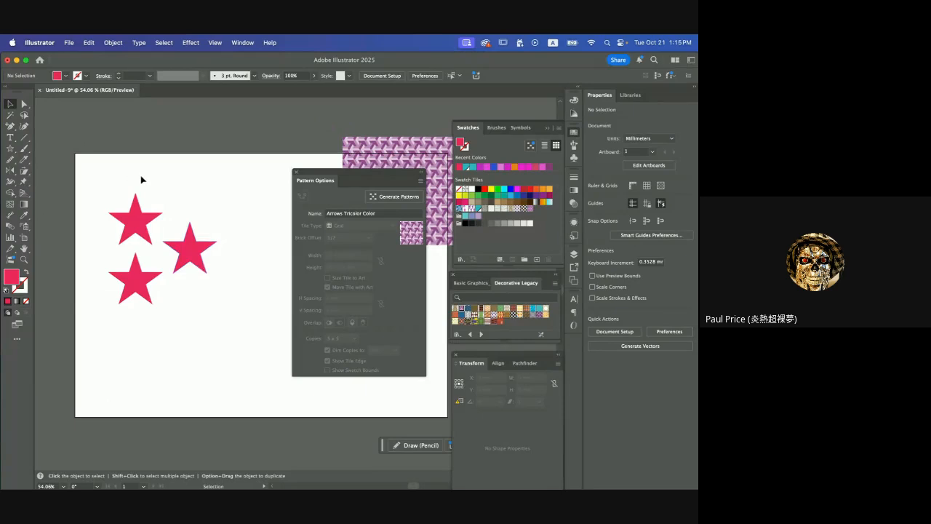
left_click(416, 149)
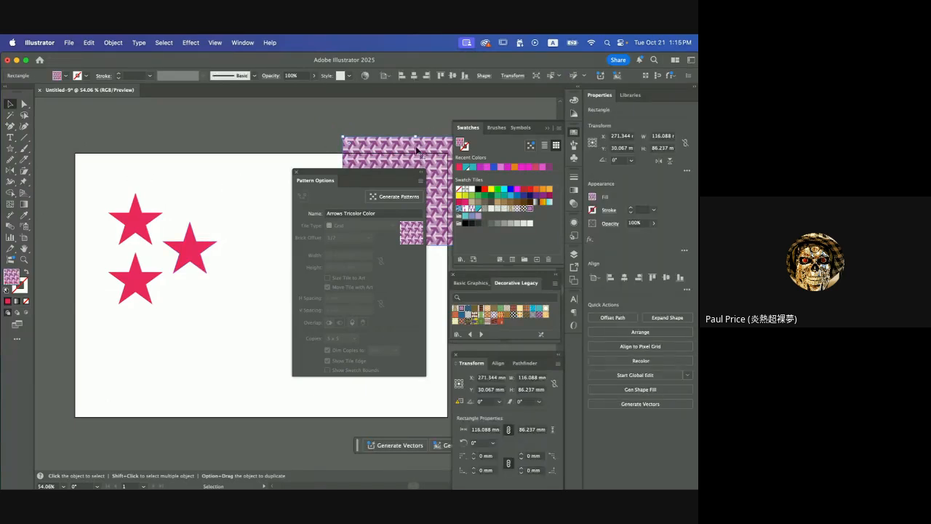
key("Delete")
left_click_drag(345, 173, 450, 235)
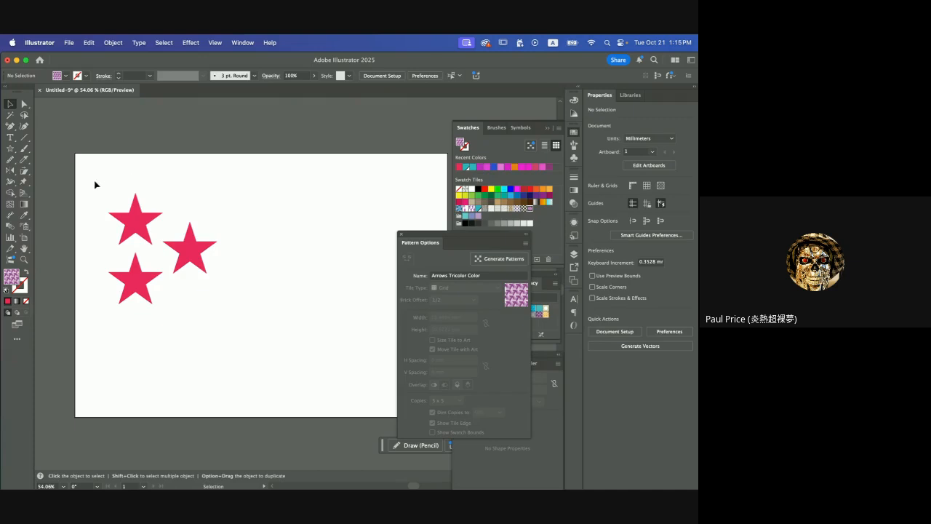
Select all three crimson stars and make a new pattern from them, acknowledging the notice about the added swatch.
left_click_drag(95, 182, 246, 347)
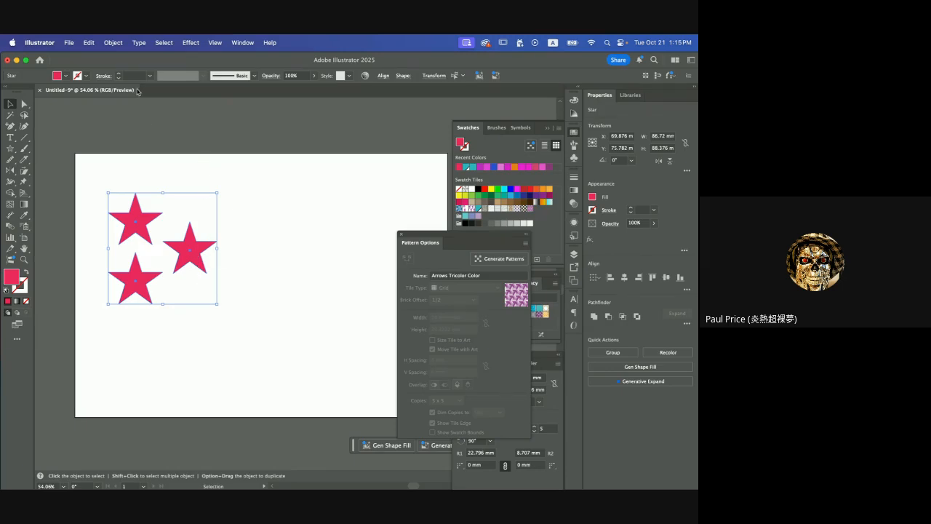
left_click(113, 43)
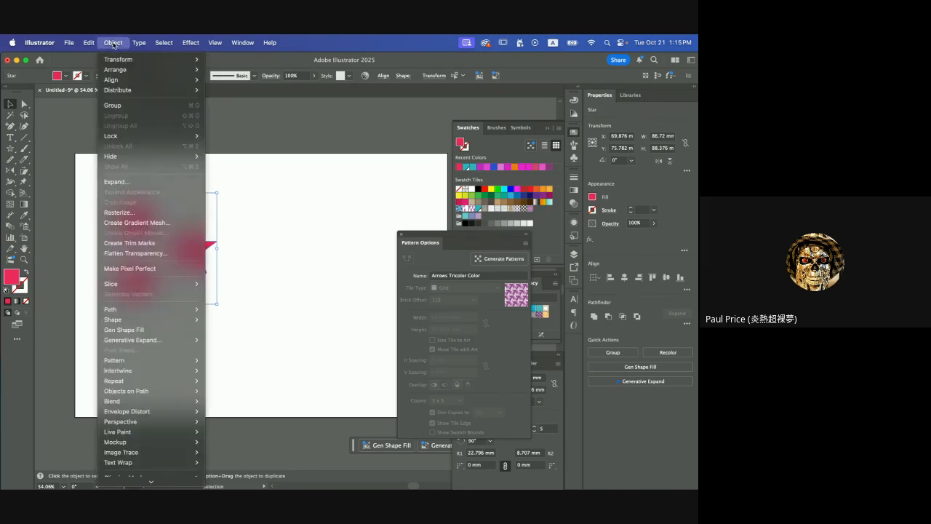
scroll(135, 371, "down", 2)
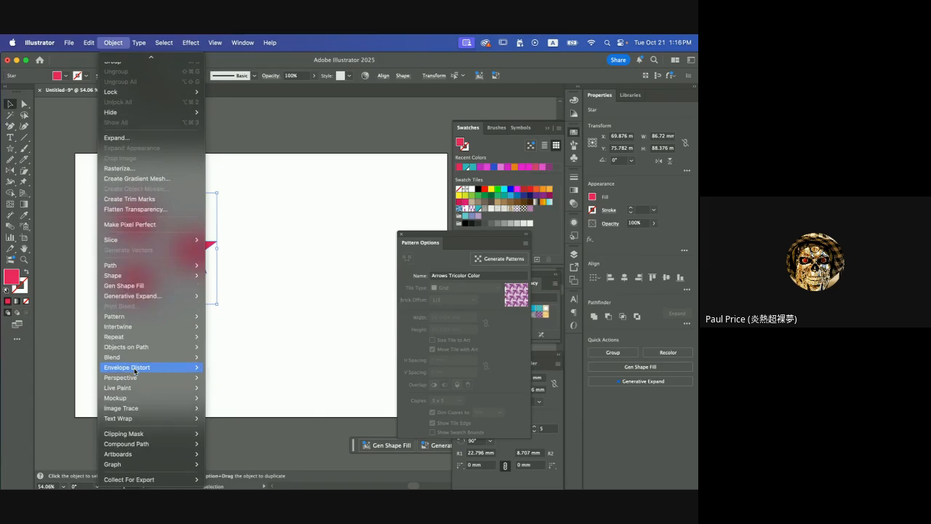
mouse_move(135, 371)
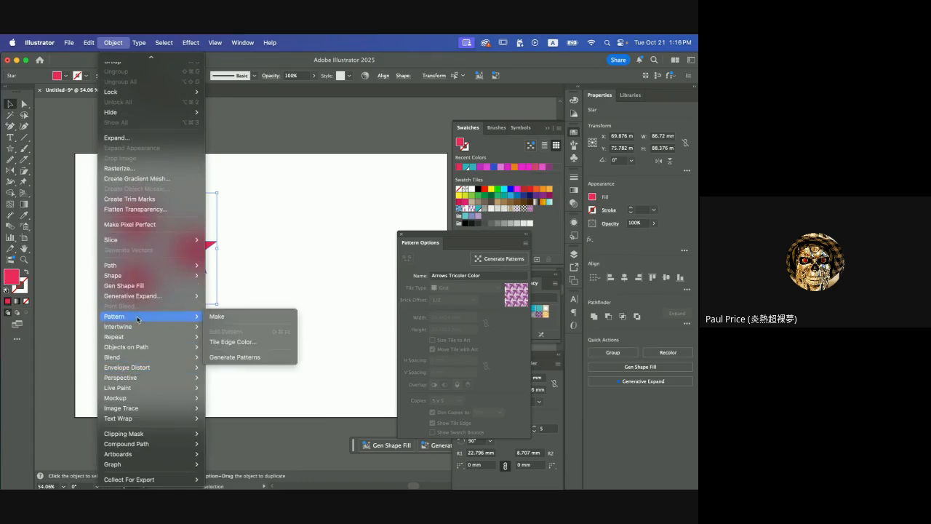
mouse_move(133, 318)
left_click(234, 320)
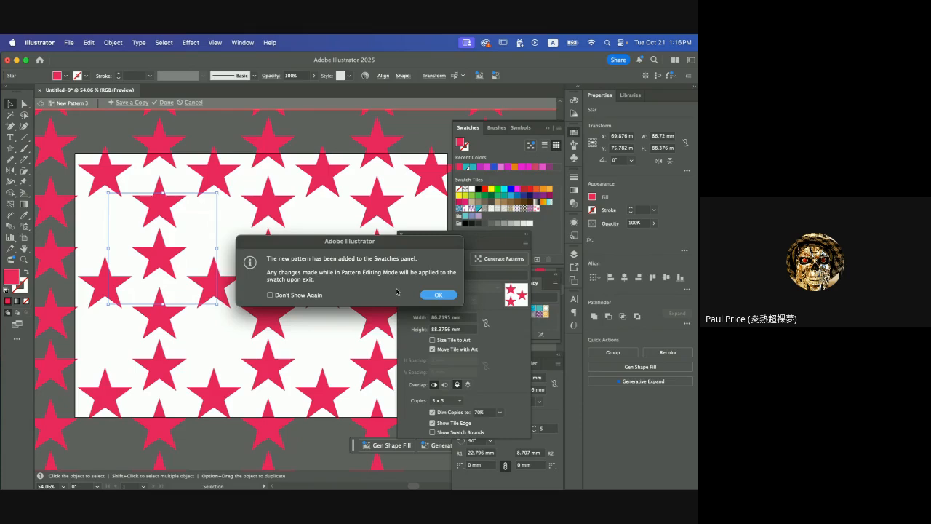
left_click(439, 295)
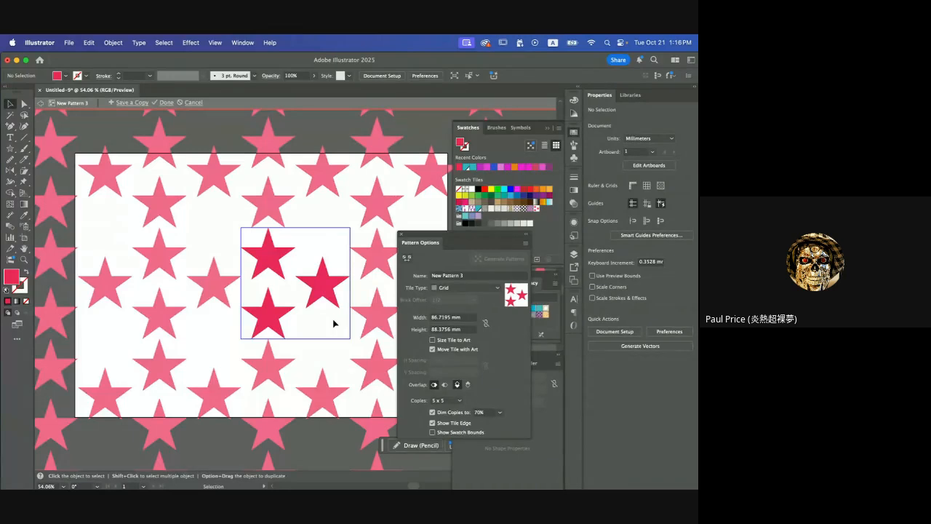
Move the Pattern Options up and closer to the tile, and name the pattern "stars".
scroll(335, 323, "right", 3)
scroll(333, 323, "right", 2)
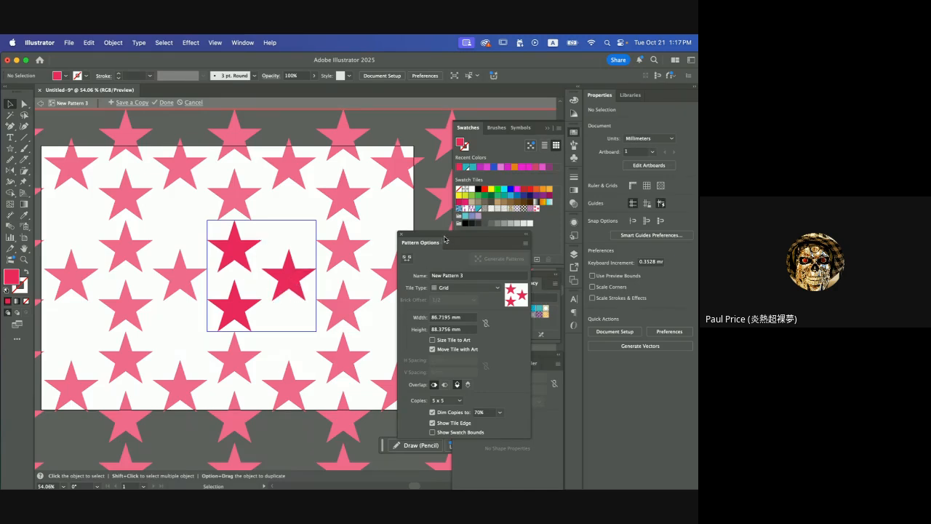
left_click_drag(449, 235, 408, 180)
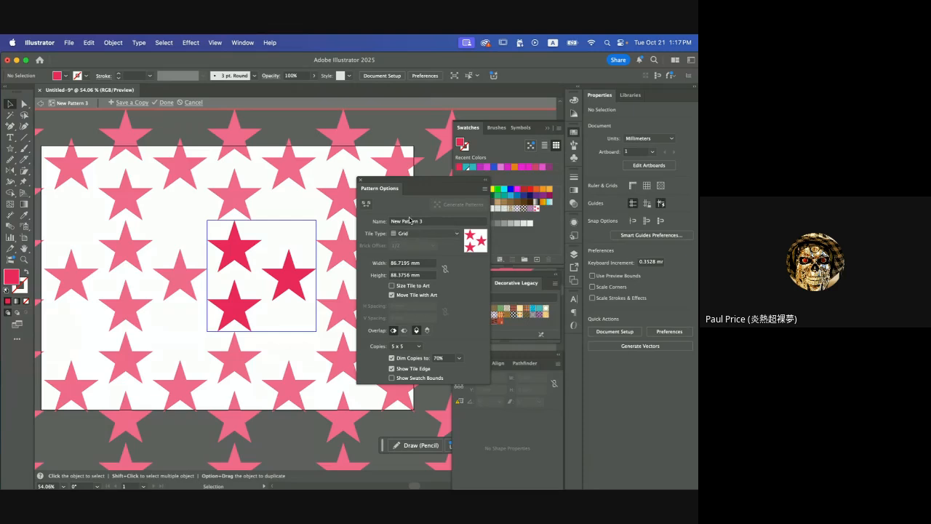
left_click_drag(419, 187, 420, 184)
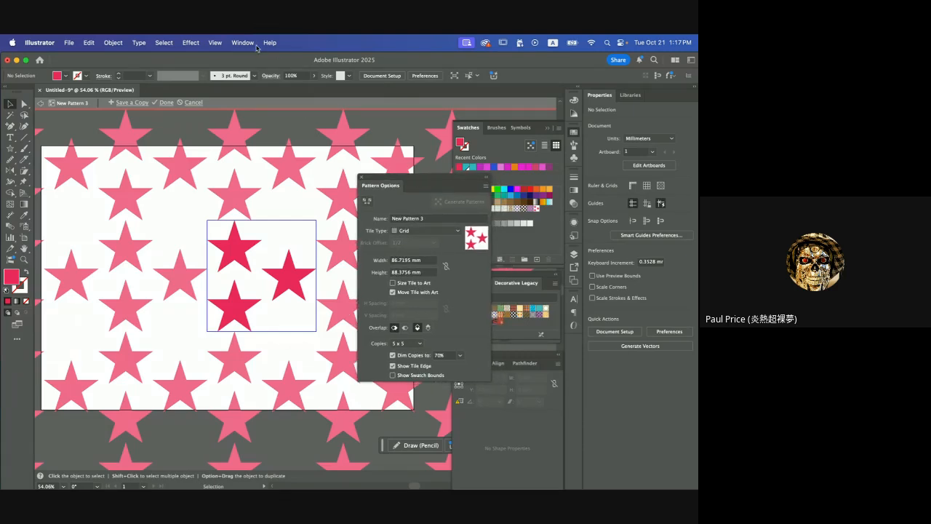
left_click(396, 219)
left_click_drag(431, 219, 371, 220)
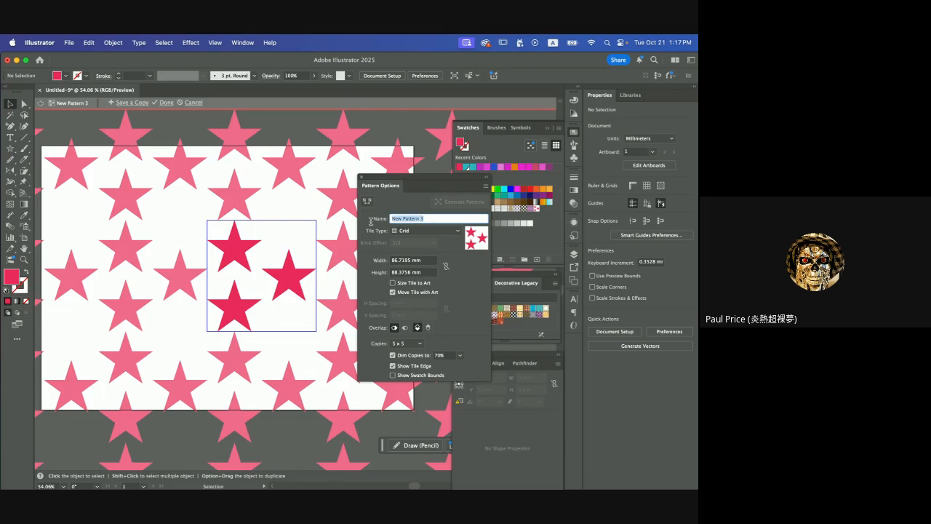
type("stars")
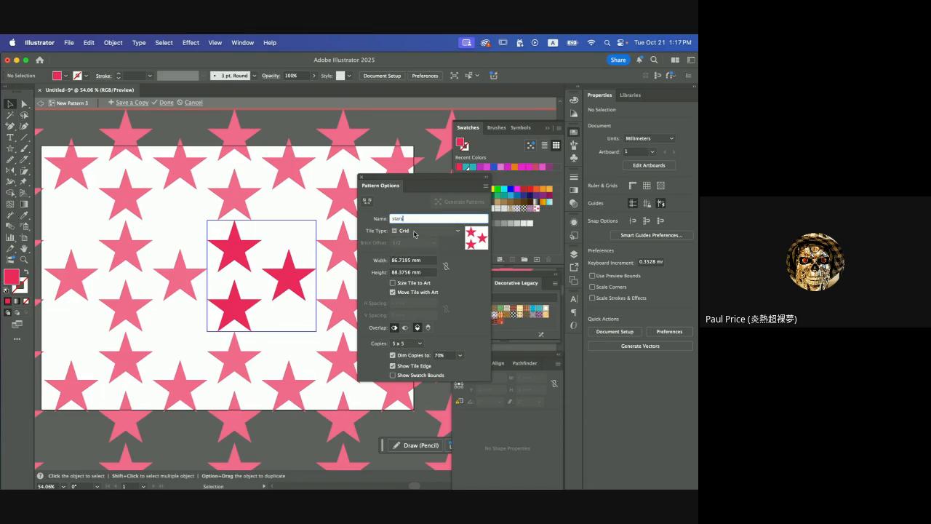
Preview the Brick by Row, Brick by Column and Hex by Column tile types, and settle on Hex by Row.
left_click(414, 231)
left_click(424, 251)
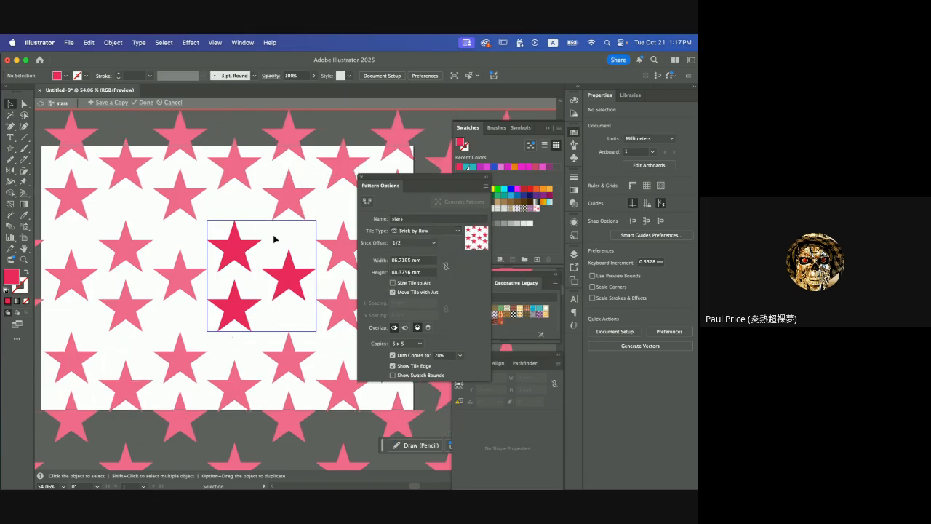
left_click(430, 231)
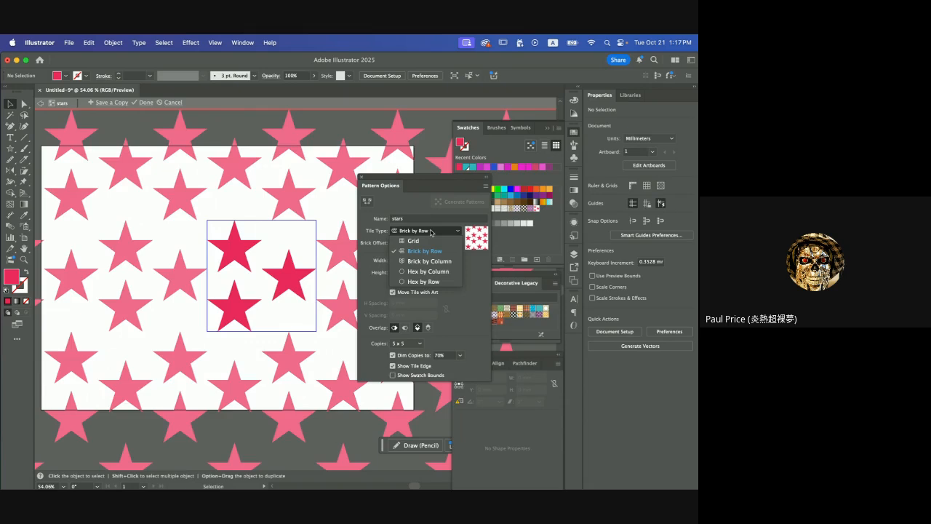
left_click(431, 263)
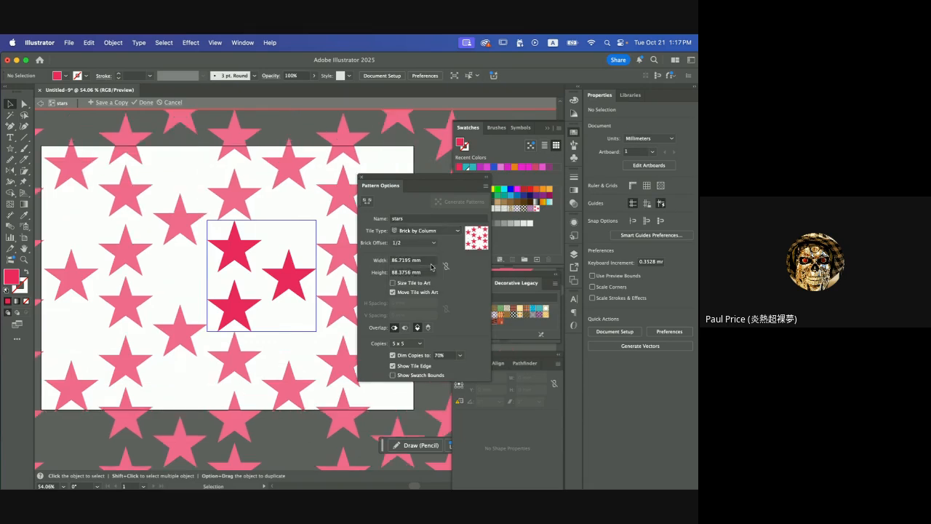
left_click(429, 230)
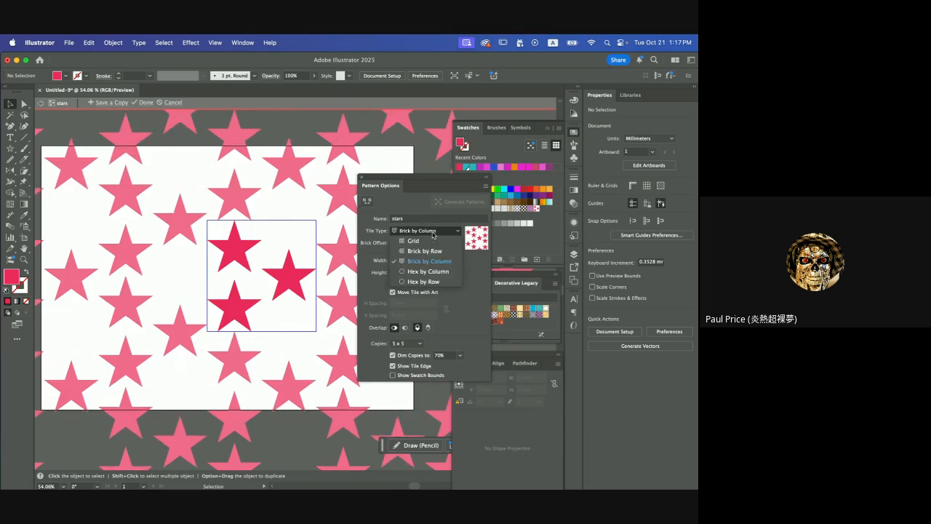
left_click(429, 271)
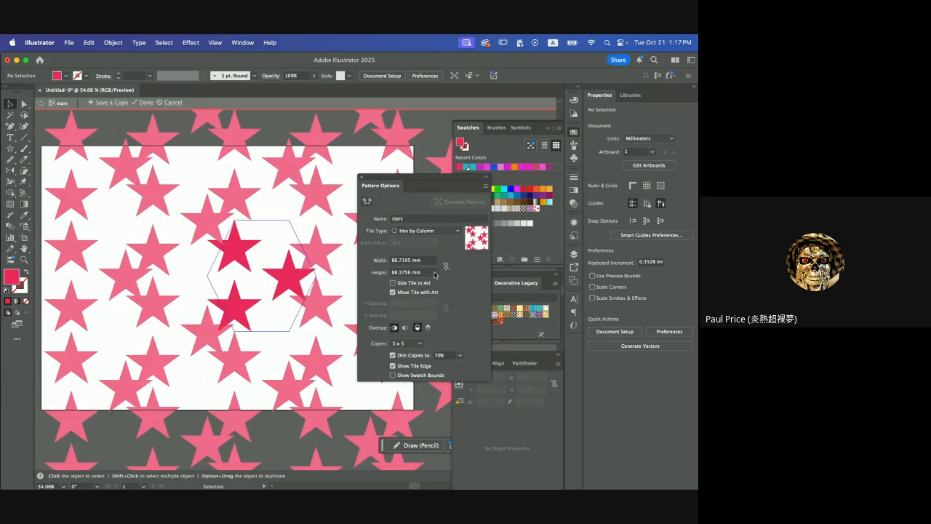
left_click(441, 230)
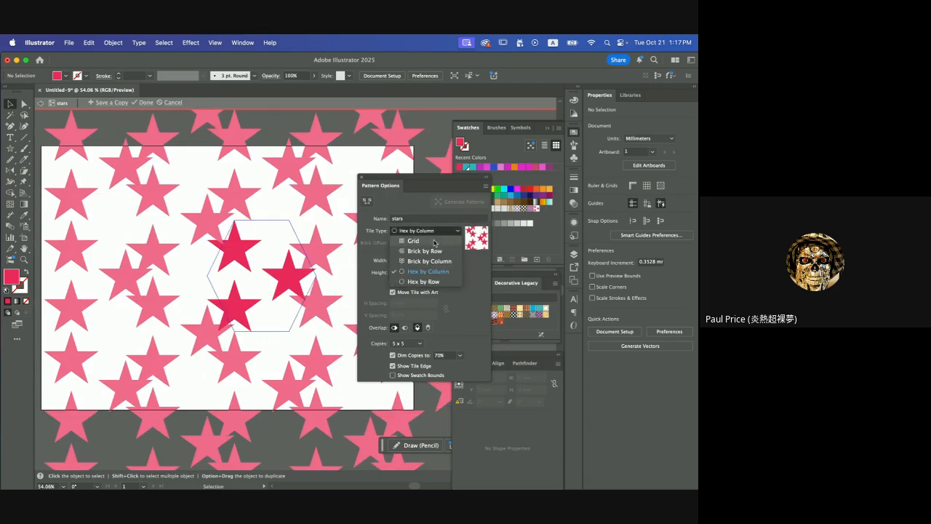
left_click(425, 281)
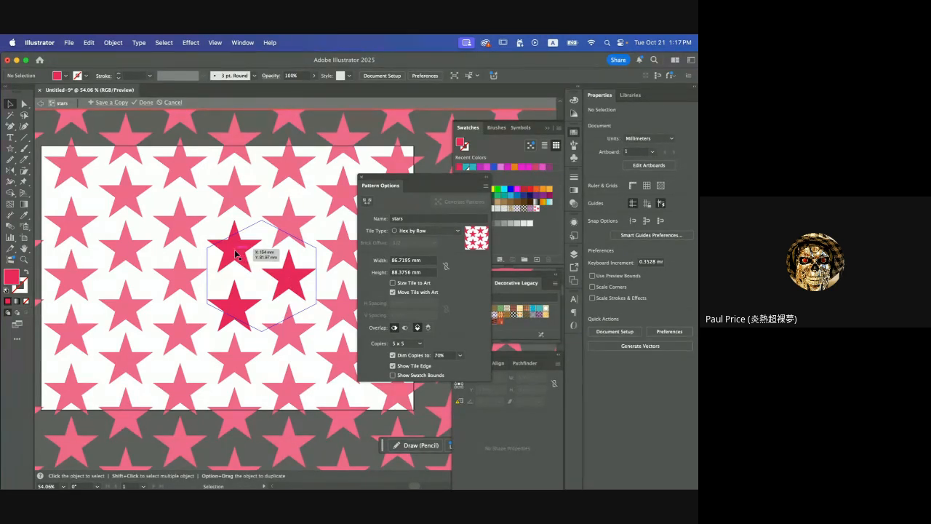
Nudge the tile's upper star slightly upward and scale the right-hand star down proportionally about its centre to about 29 × 27.6 mm.
left_click_drag(234, 250, 238, 245)
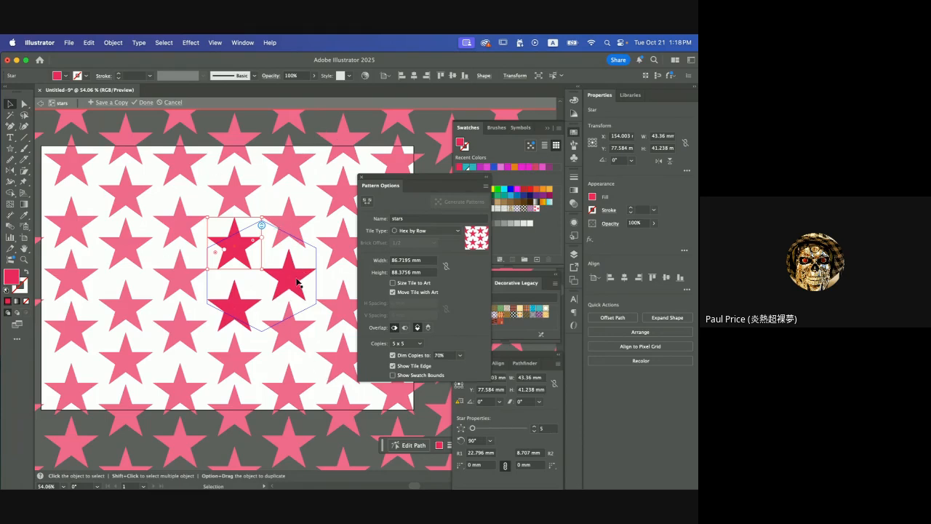
left_click_drag(296, 282, 288, 277)
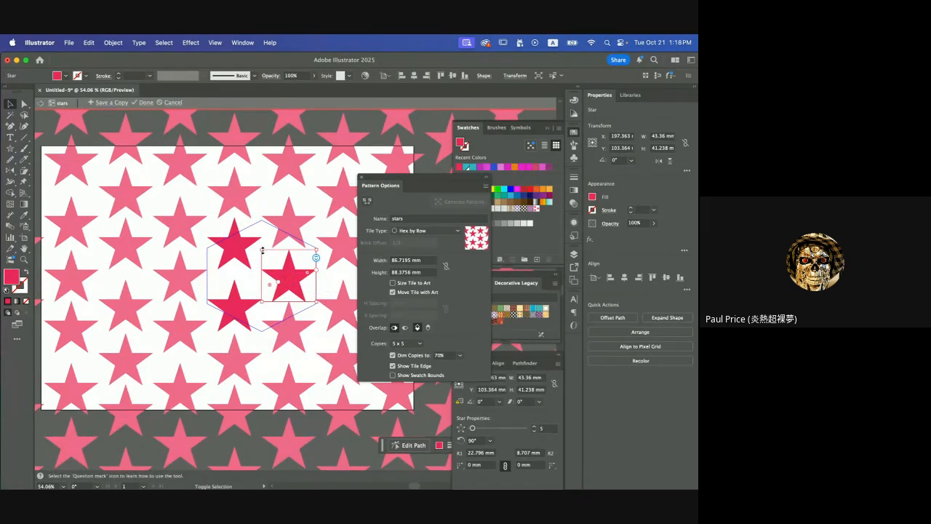
left_click_drag(263, 249, 291, 278)
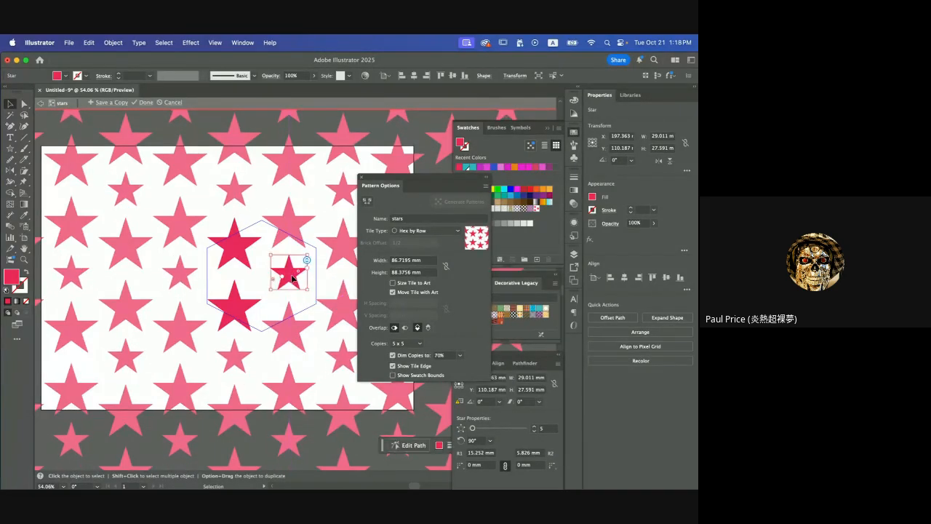
Nudge the lower star slightly upward, fitting the tile with Size Tile to Art during the adjustment and switching that option off again.
left_click_drag(237, 297, 234, 301)
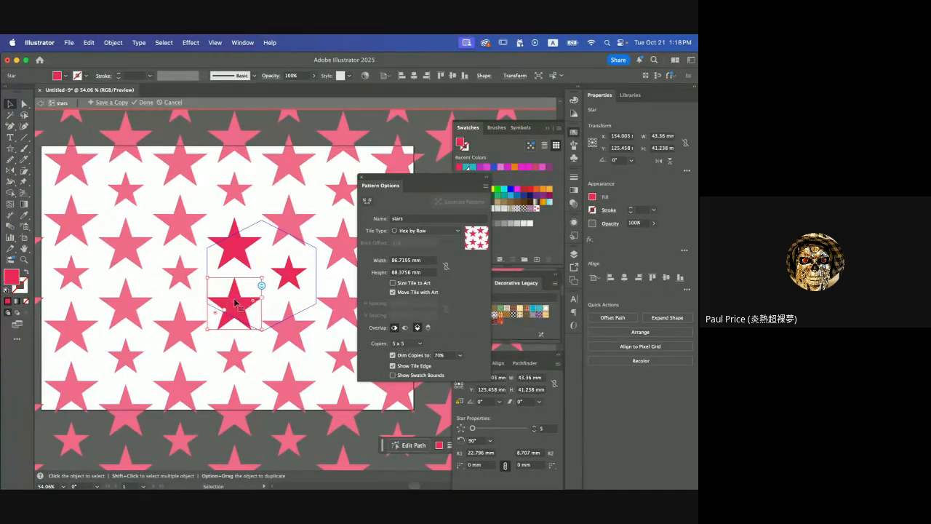
left_click_drag(234, 298, 234, 293)
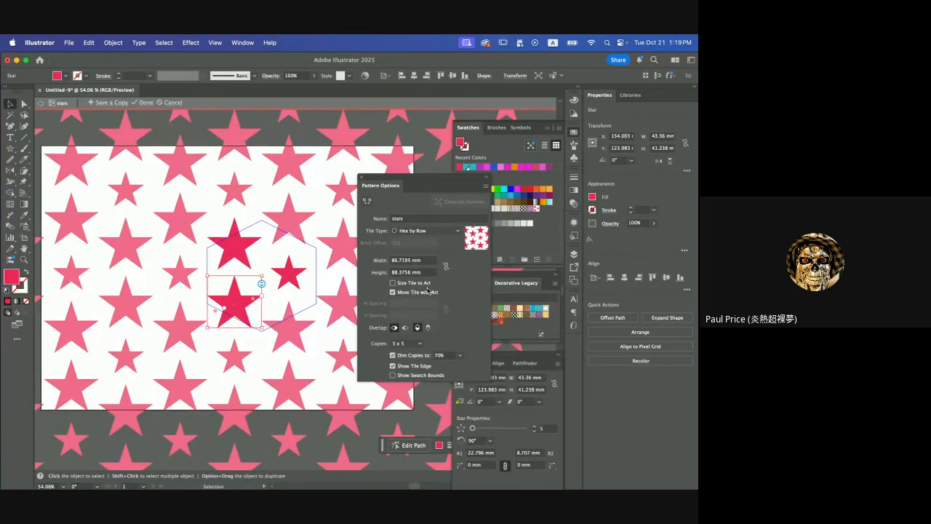
left_click(393, 283)
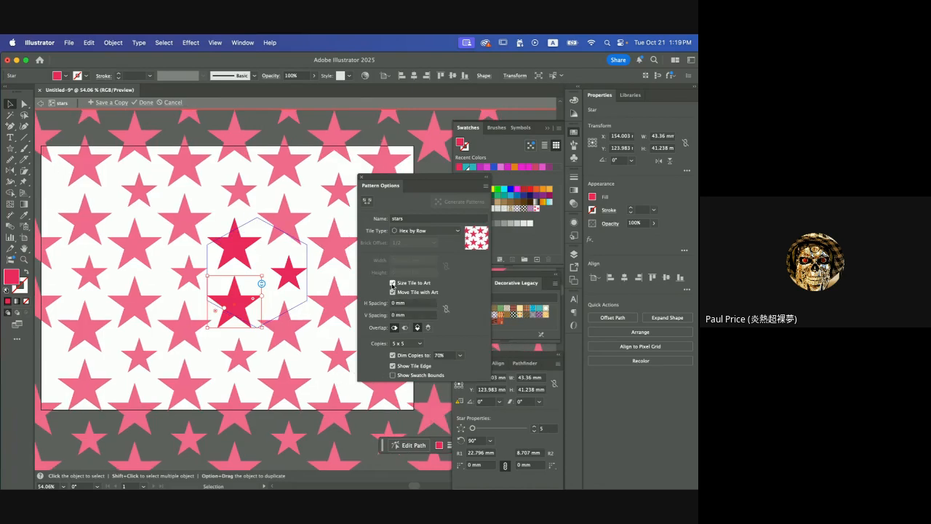
mouse_move(234, 296)
left_mouse_down()
mouse_move(237, 276)
mouse_move(230, 311)
mouse_move(233, 304)
mouse_move(206, 332)
mouse_move(186, 331)
mouse_move(251, 260)
mouse_move(209, 318)
mouse_move(255, 256)
mouse_move(220, 304)
mouse_move(239, 289)
mouse_move(256, 243)
mouse_move(208, 296)
mouse_move(308, 308)
mouse_move(191, 354)
mouse_move(194, 294)
mouse_move(210, 297)
mouse_move(202, 339)
mouse_move(201, 271)
mouse_move(237, 309)
mouse_move(192, 314)
mouse_move(228, 292)
mouse_move(202, 313)
mouse_move(211, 288)
mouse_move(247, 298)
mouse_move(198, 318)
mouse_move(237, 262)
mouse_move(225, 310)
mouse_move(233, 298)
left_mouse_up()
left_click(394, 283)
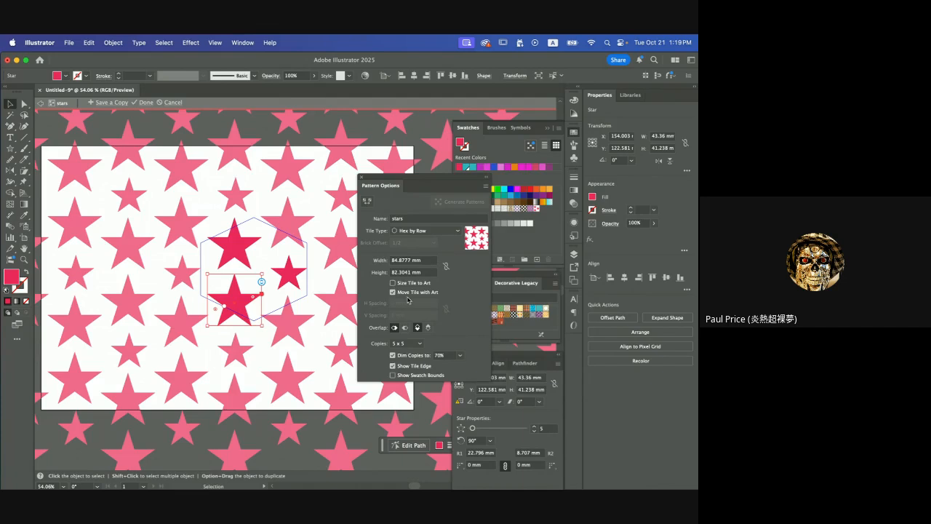
Try toggling Move Tile with Art while nudging the lower star slightly farther upward.
left_click(393, 293)
mouse_move(247, 311)
left_mouse_down()
mouse_move(244, 300)
mouse_move(235, 312)
mouse_move(246, 310)
left_mouse_up()
mouse_move(237, 309)
left_mouse_down()
mouse_move(247, 305)
mouse_move(228, 309)
mouse_move(235, 304)
left_mouse_up()
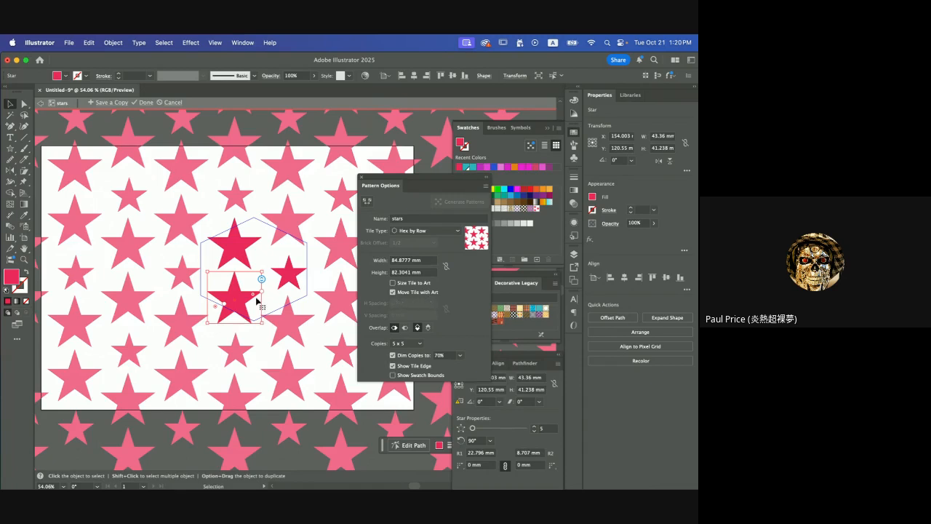
left_click_drag(246, 303, 243, 302)
Set the lower star's fill to a bright blue with a hue of 232° (#2b47ed).
double_click(12, 277)
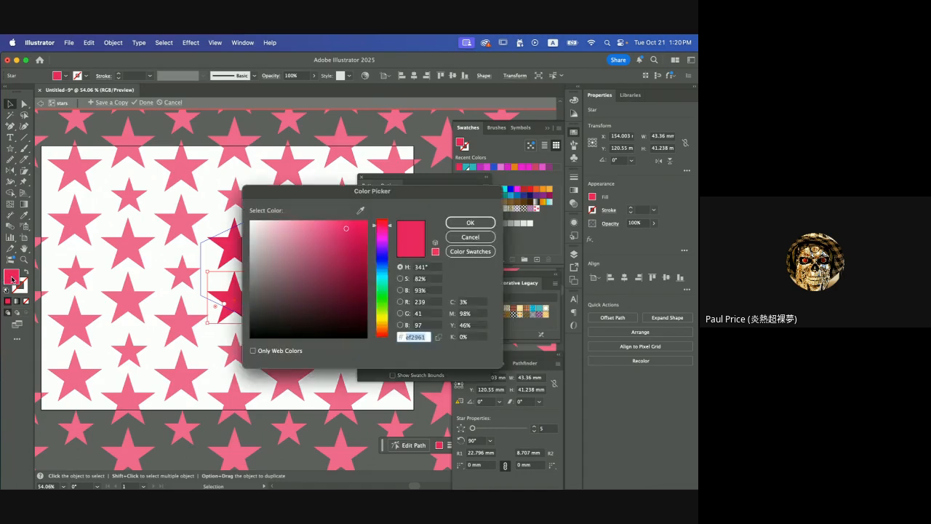
left_click(384, 262)
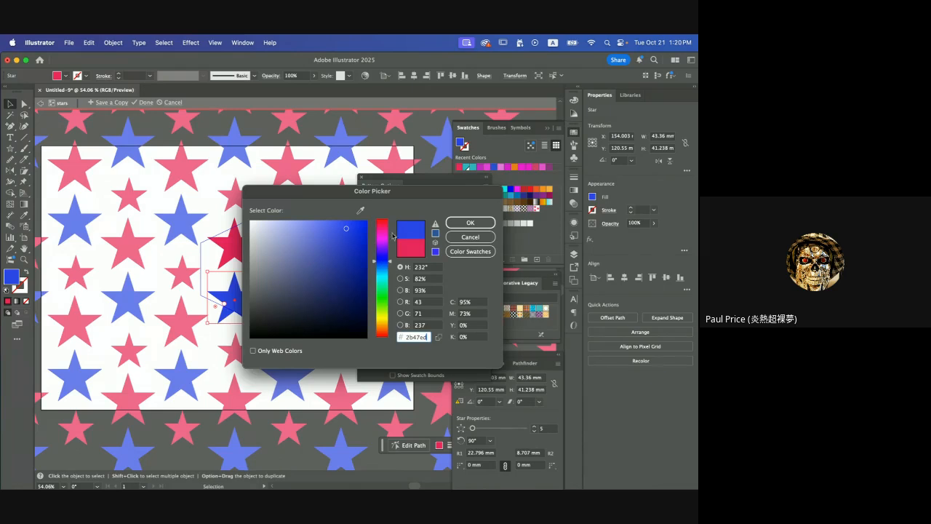
left_click(463, 223)
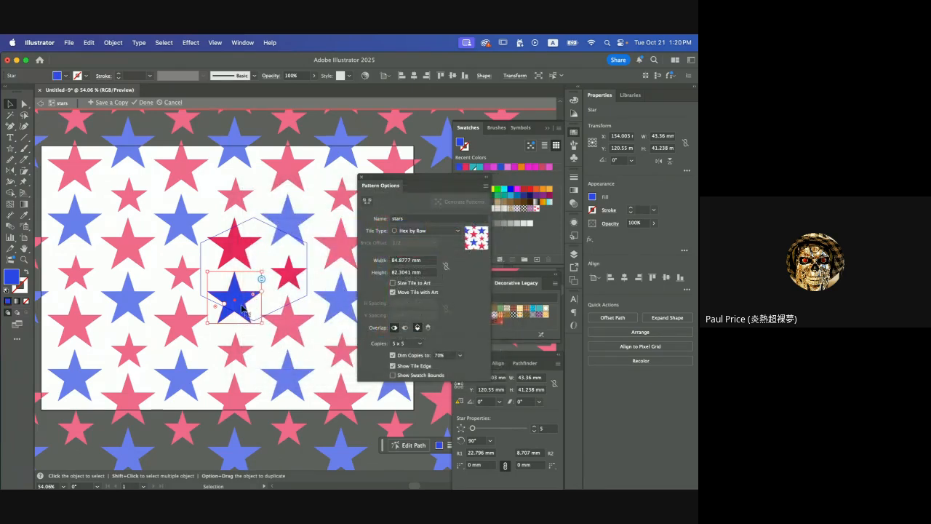
Move the blue star up so it overlaps the upper red star, and send it to the back of the stack.
left_click_drag(240, 316, 245, 280)
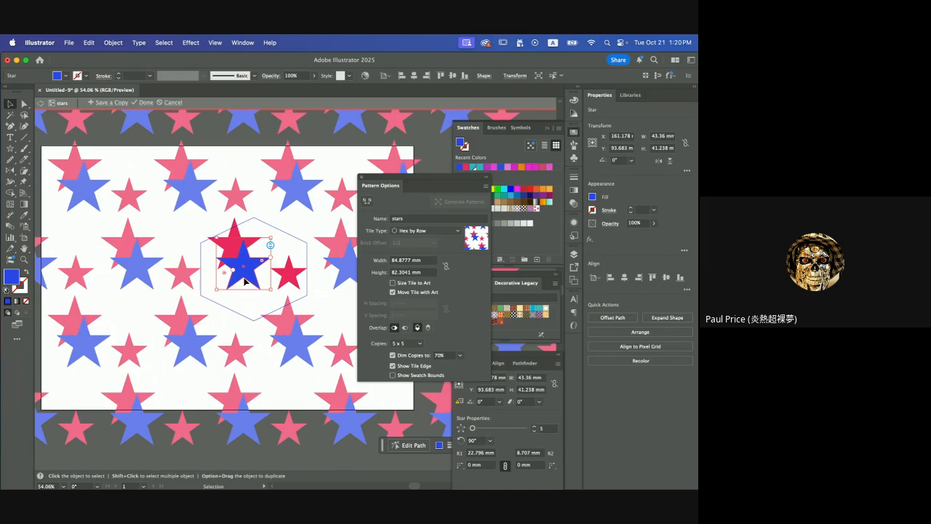
right_click(245, 280)
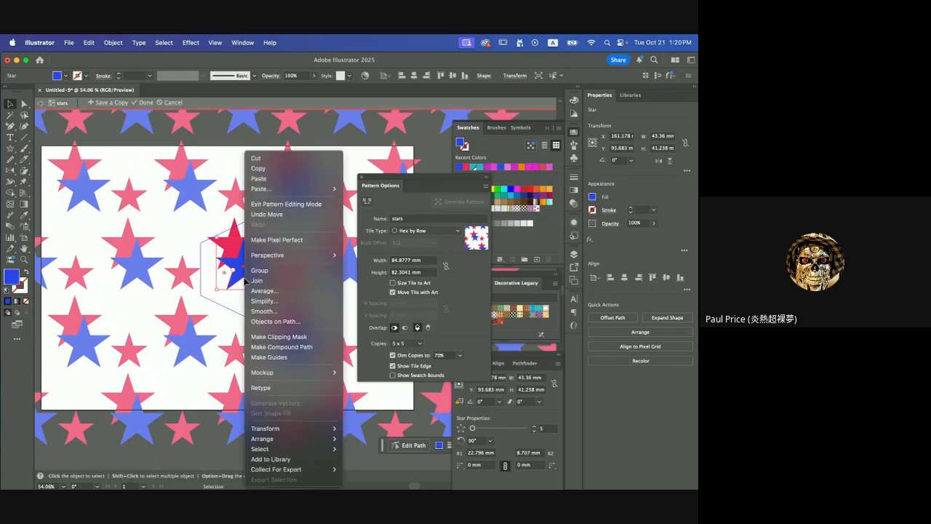
mouse_move(292, 434)
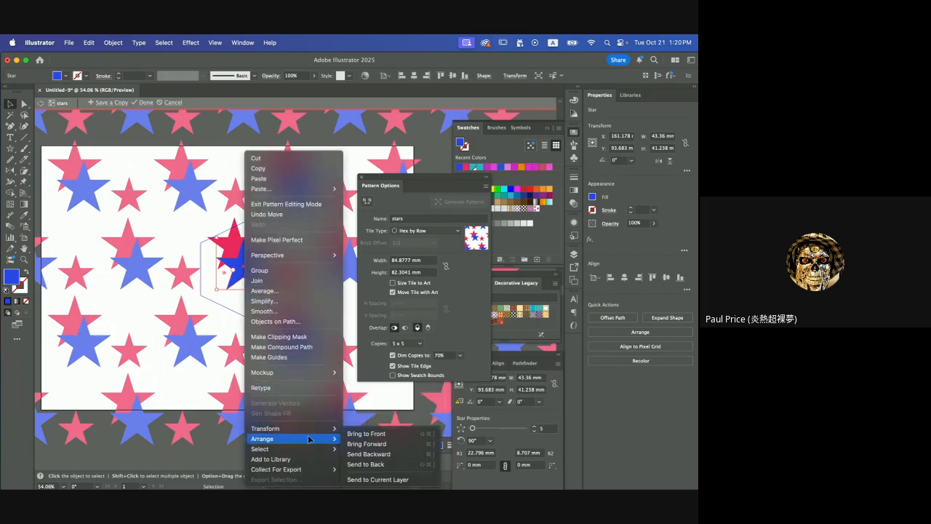
left_click(371, 465)
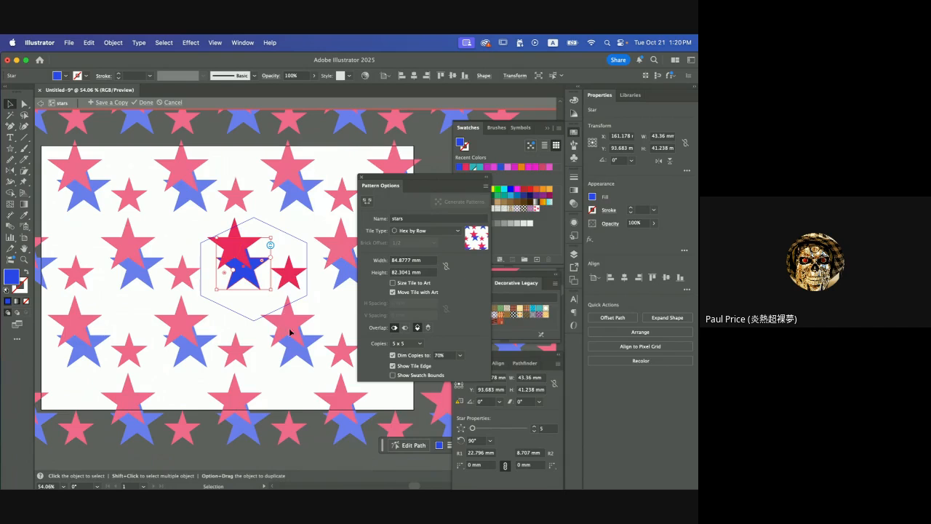
Set the pattern's horizontal overlap to Right in Front and move the blue star left across the tile edge, over the neighbouring small red star.
left_click_drag(251, 282, 257, 312)
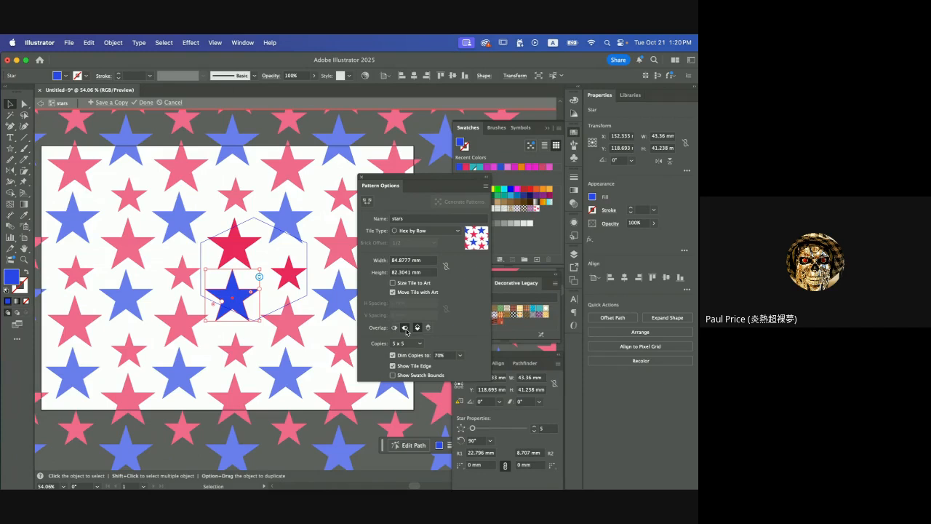
left_click_drag(242, 305, 206, 285)
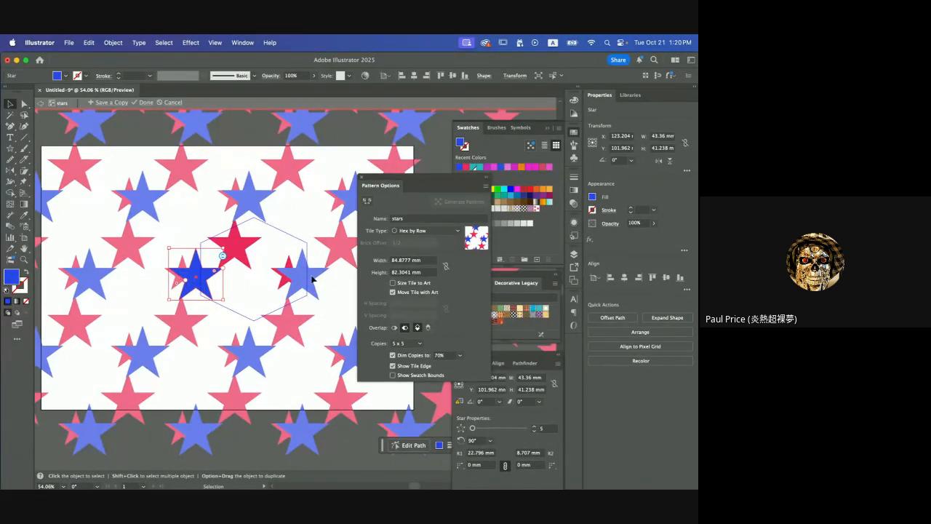
Set the pattern overlap to Left in Front and Bottom in Front, and move the blue star back inside the tile below the upper red star.
left_click(394, 329)
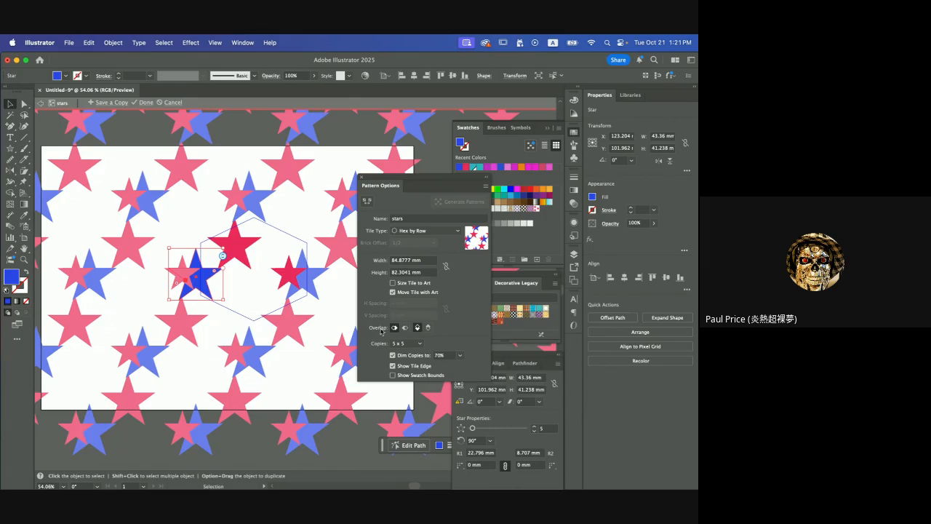
left_click(404, 328)
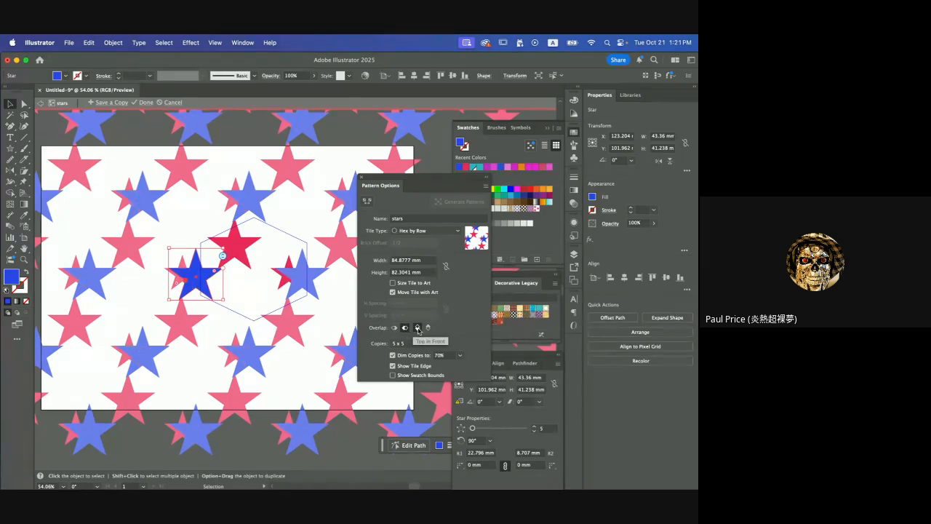
left_click(393, 327)
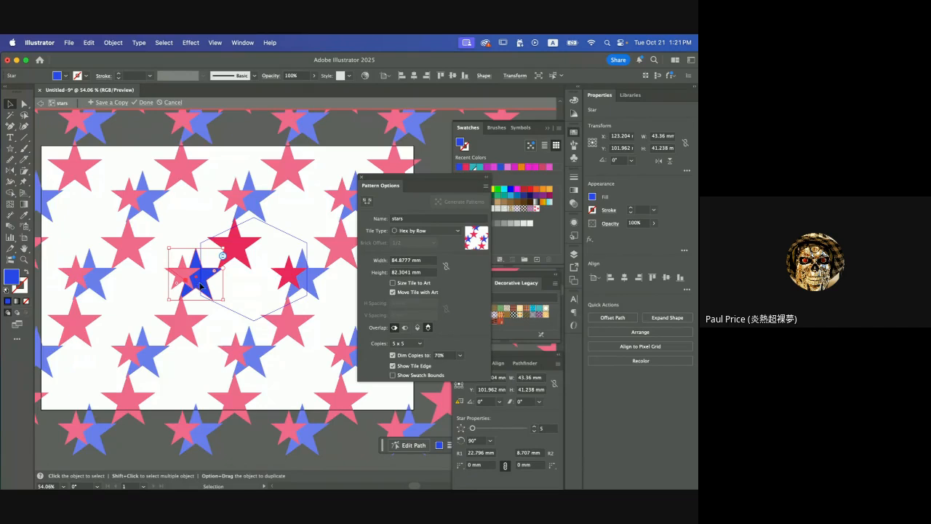
left_click_drag(201, 286, 181, 279)
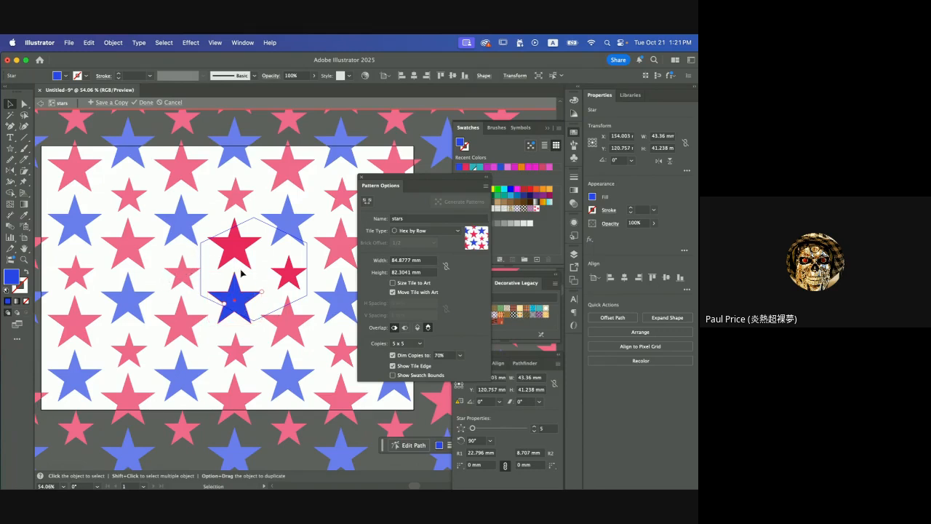
left_click_drag(250, 314, 250, 314)
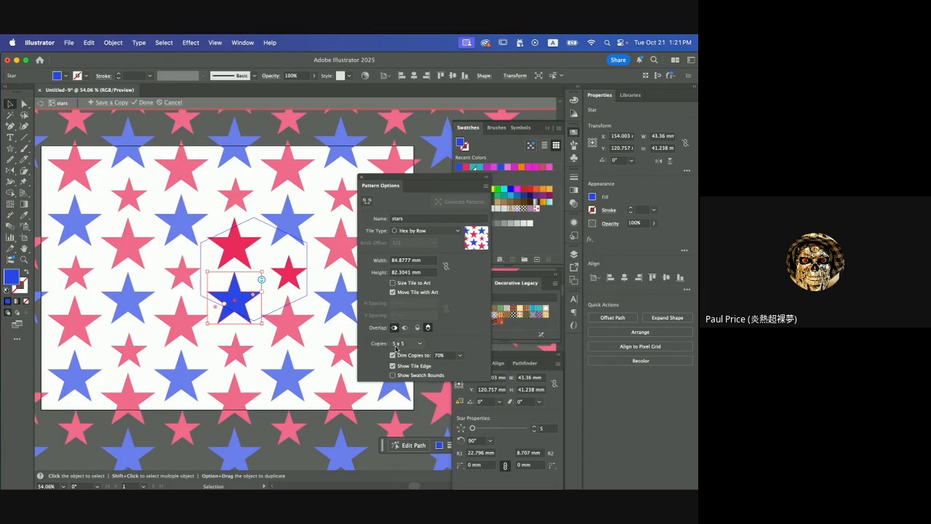
Try previewing the pattern with 1 x 1 and 3 x 3 copies, and return to 5 x 5.
left_click(421, 343)
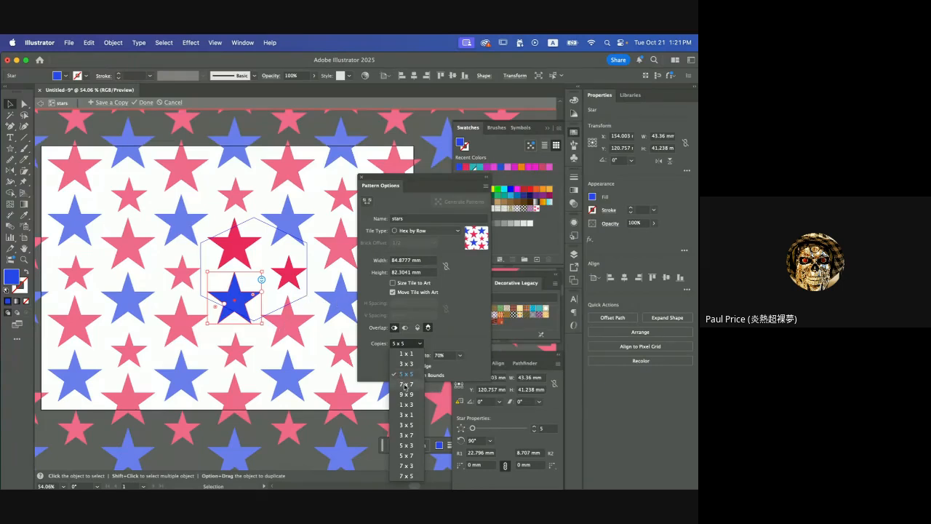
left_click(406, 354)
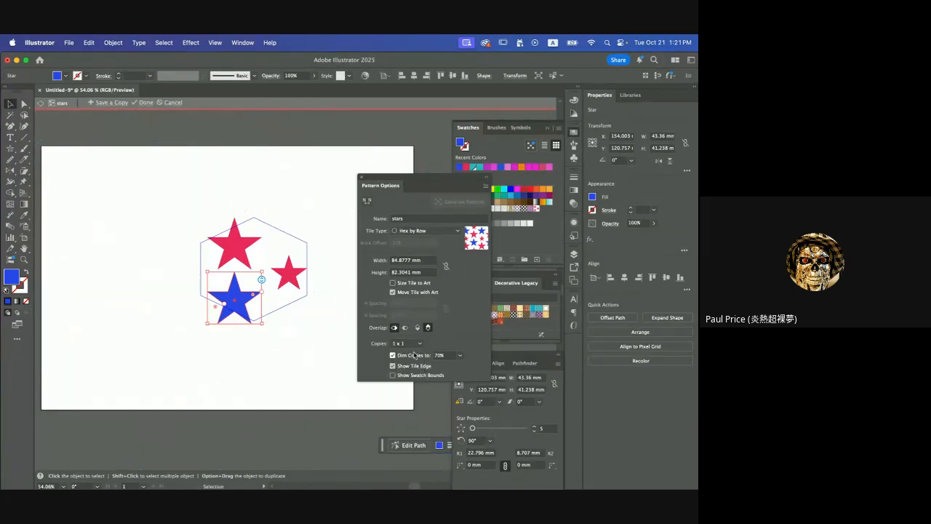
left_click(409, 344)
left_click(414, 367)
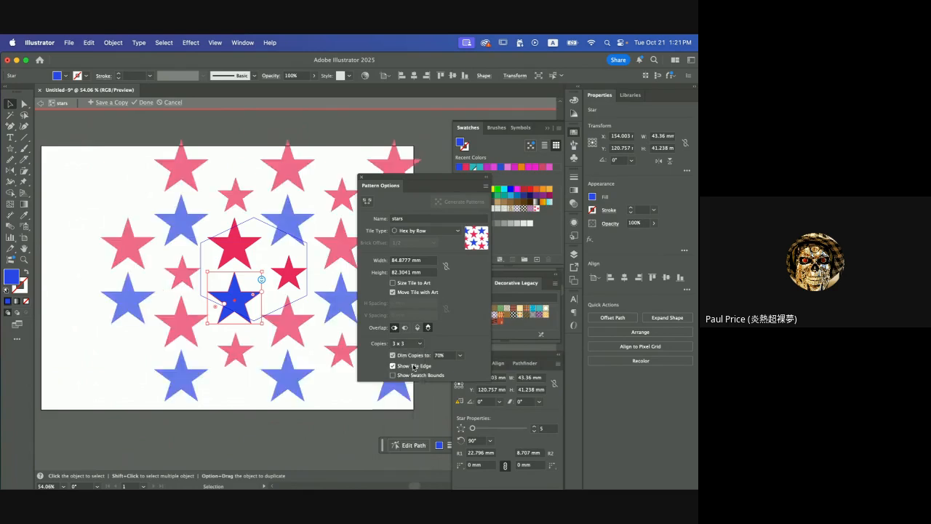
left_click(411, 343)
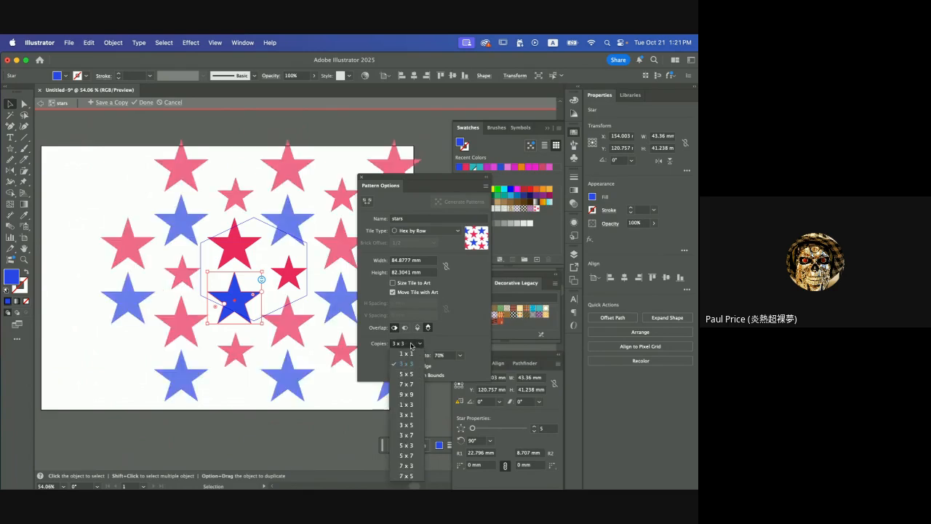
left_click(413, 376)
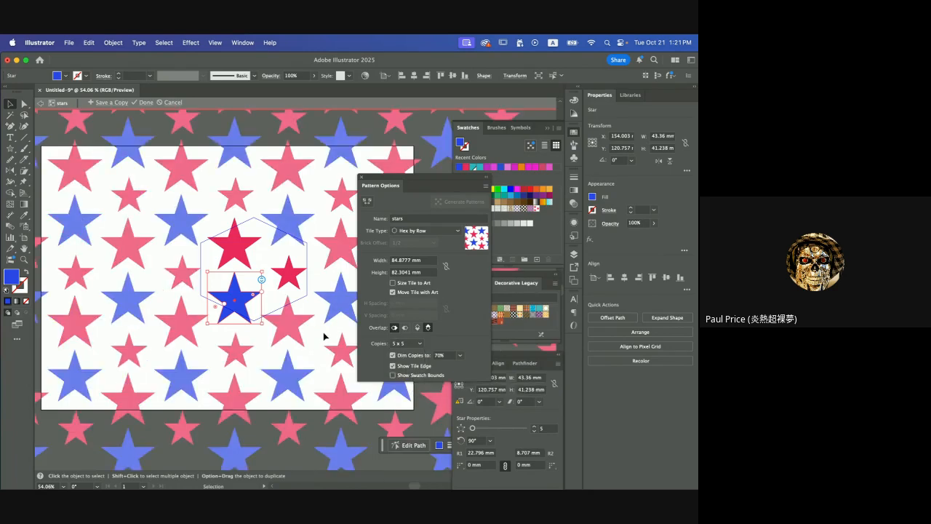
Increase the number of previewed pattern copies to 7 x 7 and on to 9 x 9.
scroll(322, 338, "down", 5)
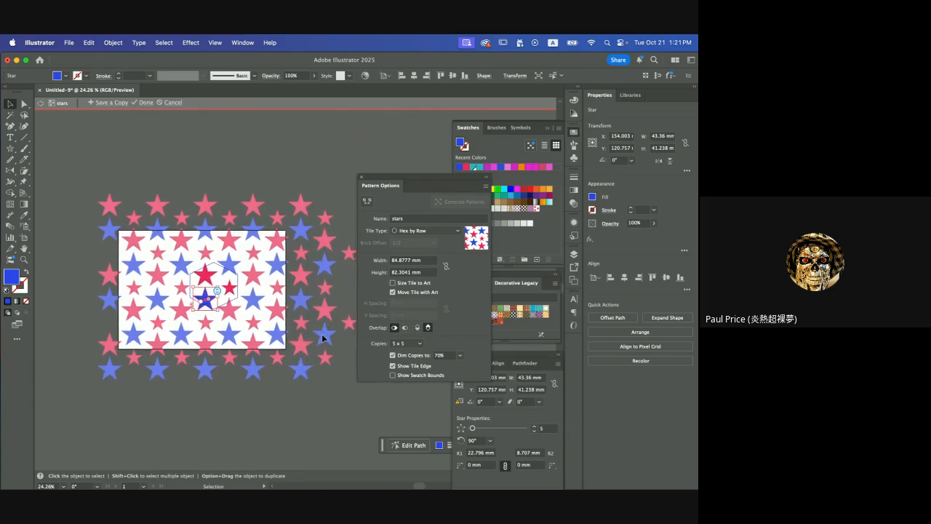
scroll(322, 337, "right", 2)
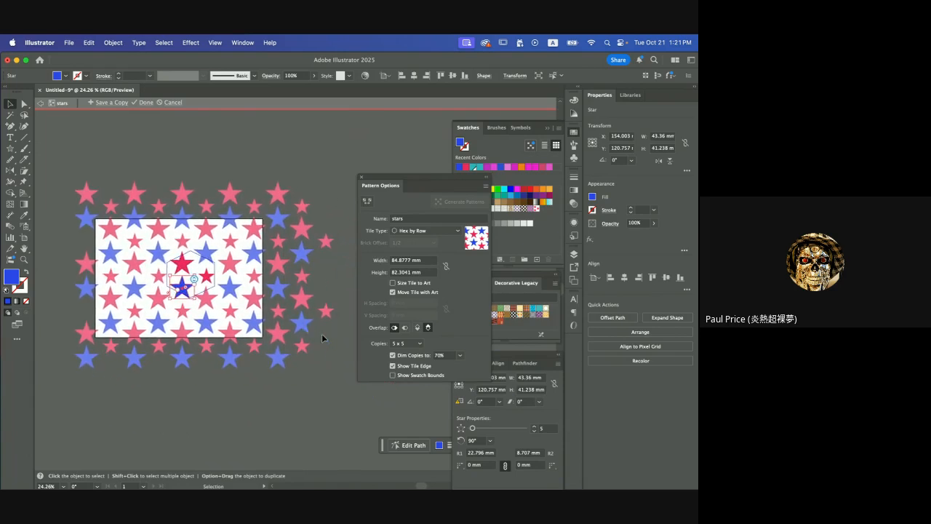
left_click(418, 344)
left_click(416, 384)
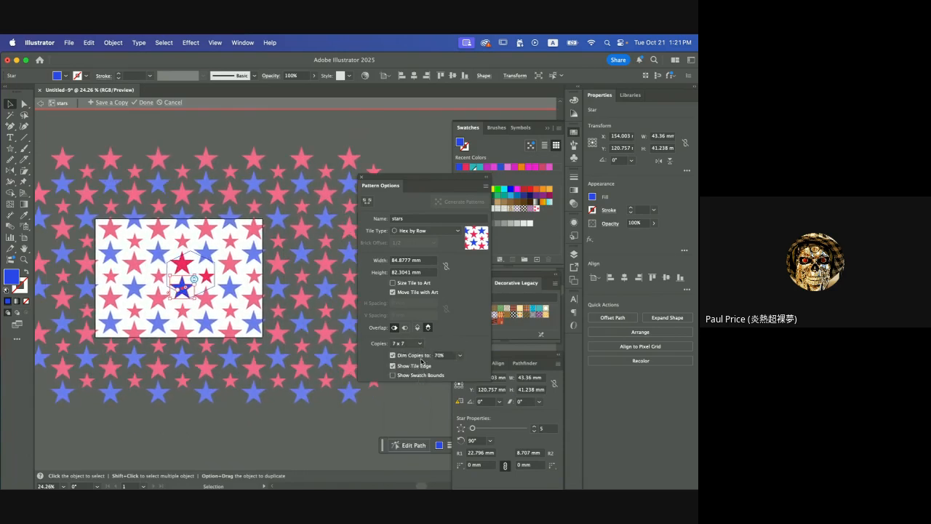
left_click(417, 343)
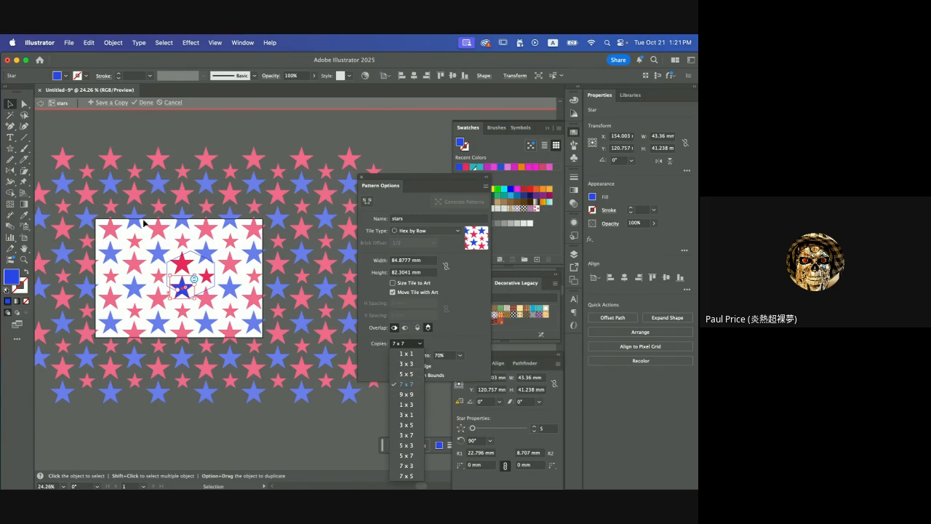
left_click(412, 397)
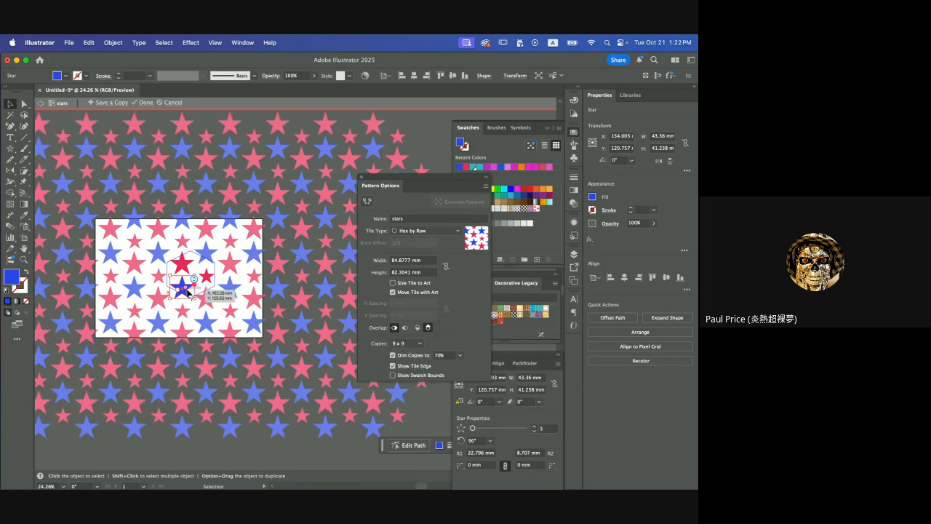
Examine how the star pattern repeats across and beyond the artboard, both up close and as a whole.
scroll(188, 293, "left", 3)
scroll(188, 293, "up", 1)
scroll(188, 292, "down", 3)
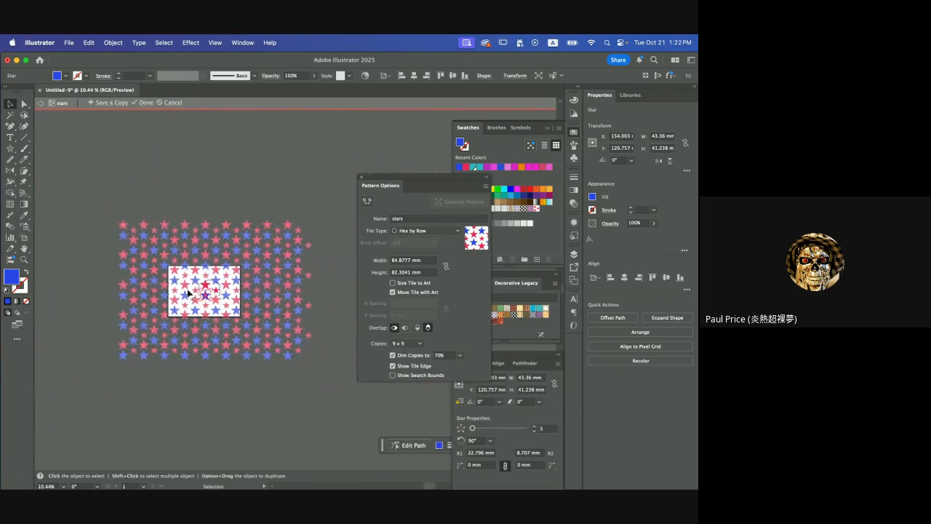
scroll(188, 293, "up", 5)
scroll(187, 292, "up", 3)
scroll(188, 292, "down", 3)
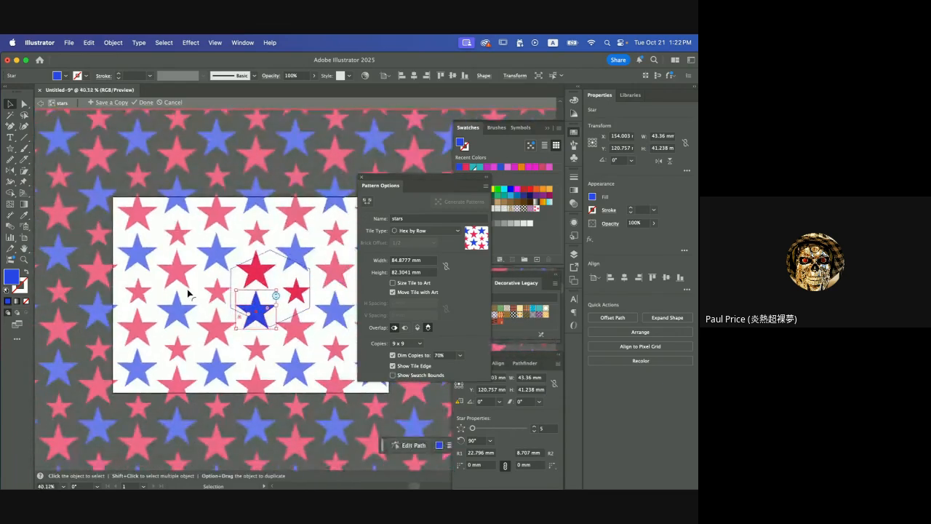
scroll(188, 292, "right", 2)
scroll(188, 292, "up", 3)
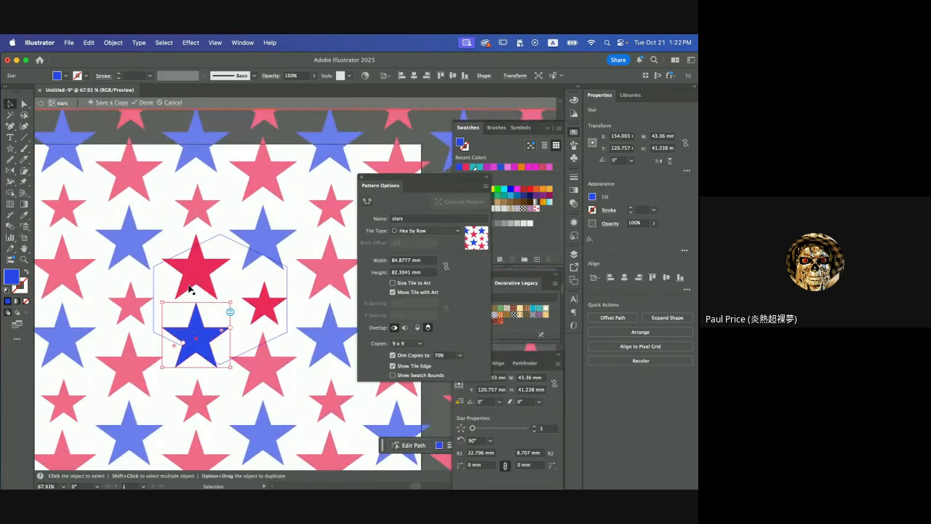
mouse_move(199, 333)
left_mouse_down()
mouse_move(192, 344)
mouse_move(210, 336)
mouse_move(200, 337)
left_mouse_up()
scroll(200, 337, "down", 5)
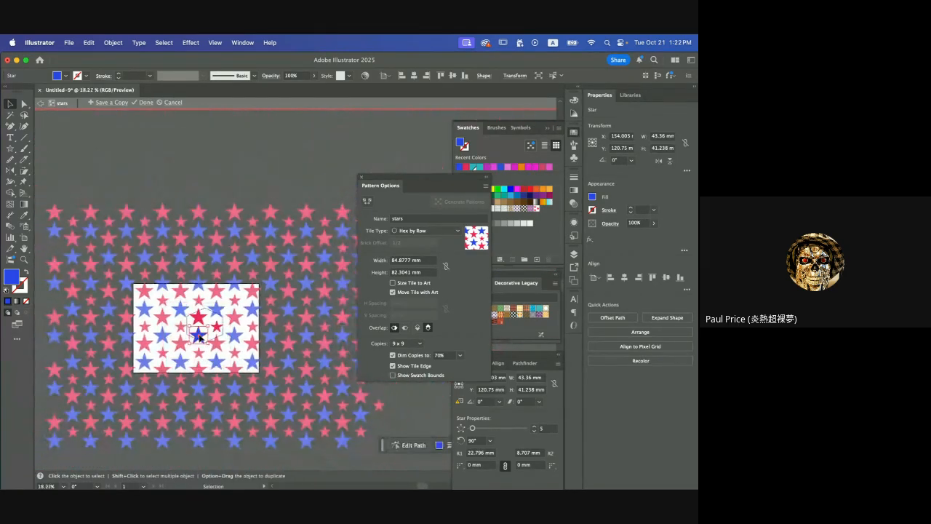
scroll(201, 337, "up", 5)
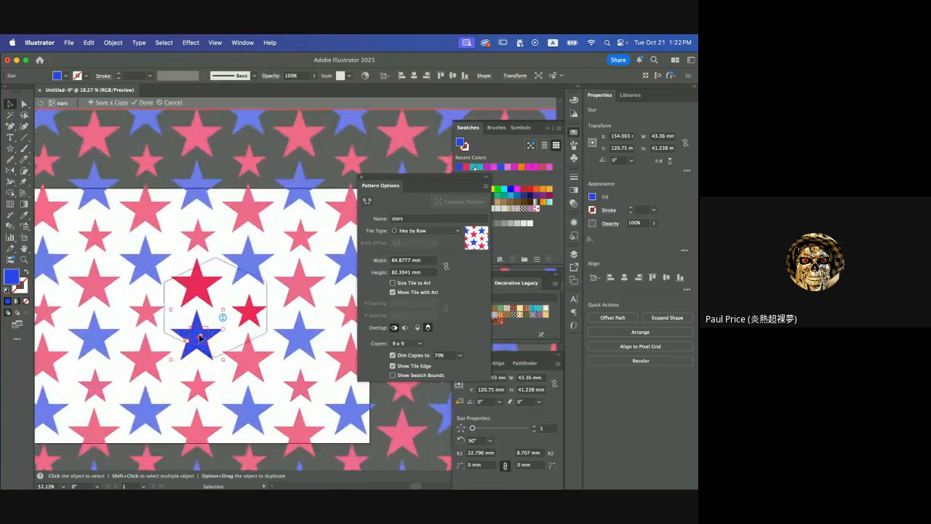
scroll(200, 337, "down", 4)
scroll(200, 336, "down", 2)
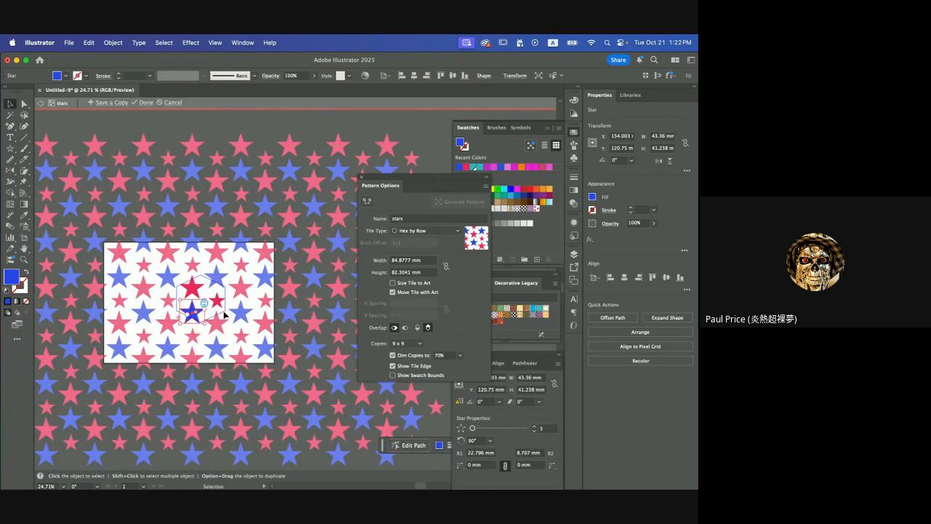
scroll(223, 313, "up", 3)
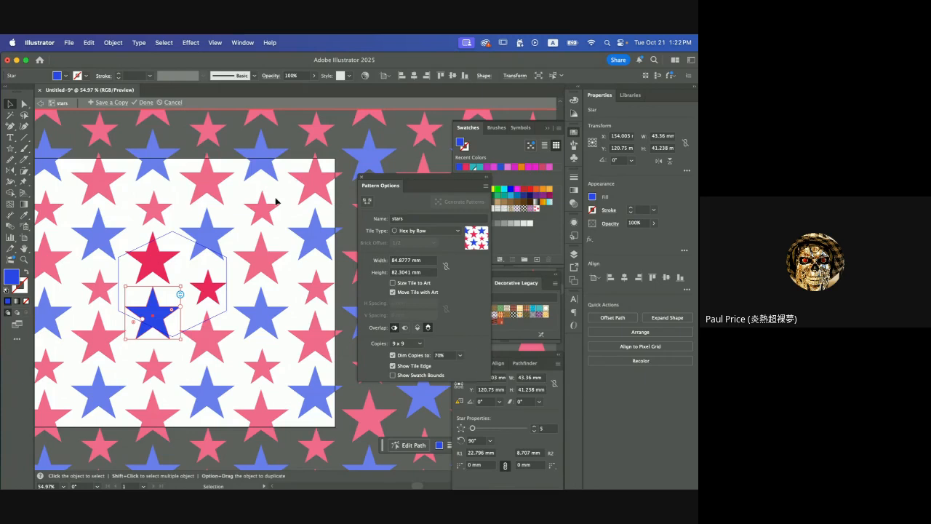
scroll(275, 201, "down", 4)
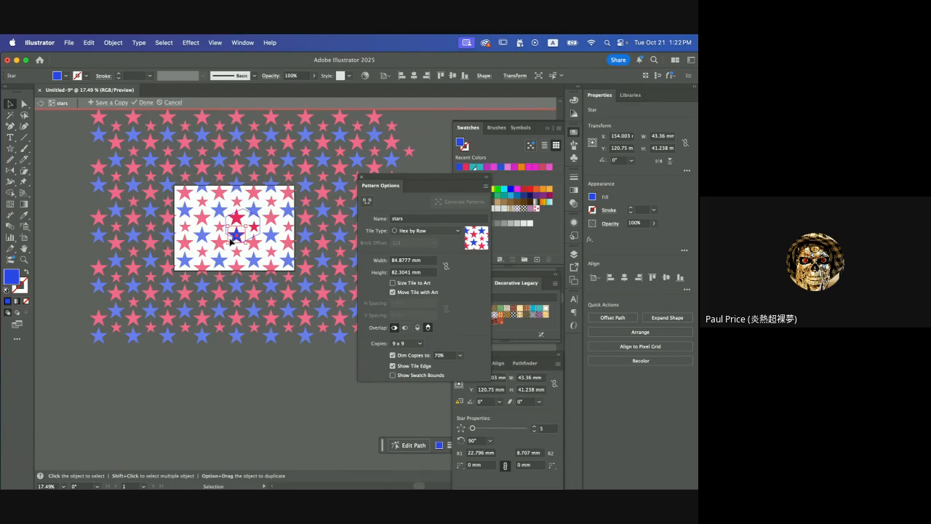
scroll(230, 242, "up", 4)
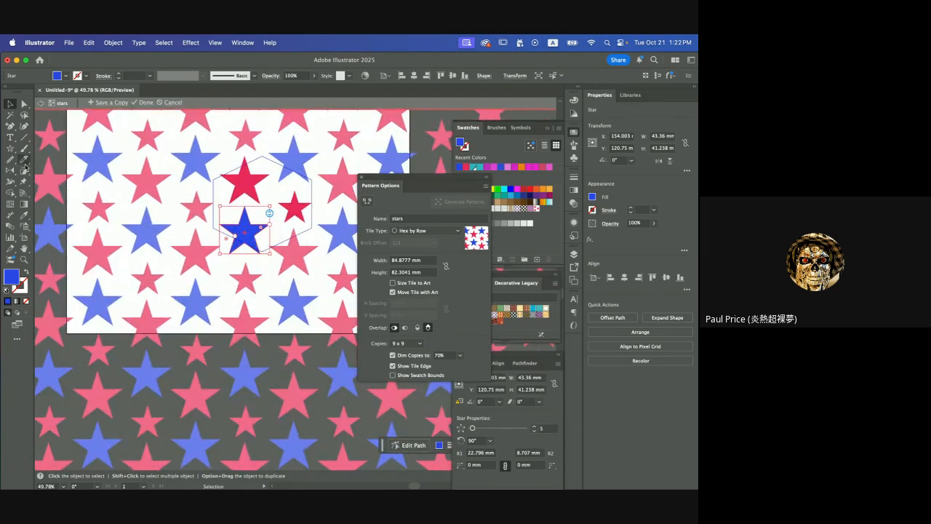
Draw a rectangle about 51 by 46 mm over the tile's right part and fill it with light blue #9cabe5.
left_click(11, 149)
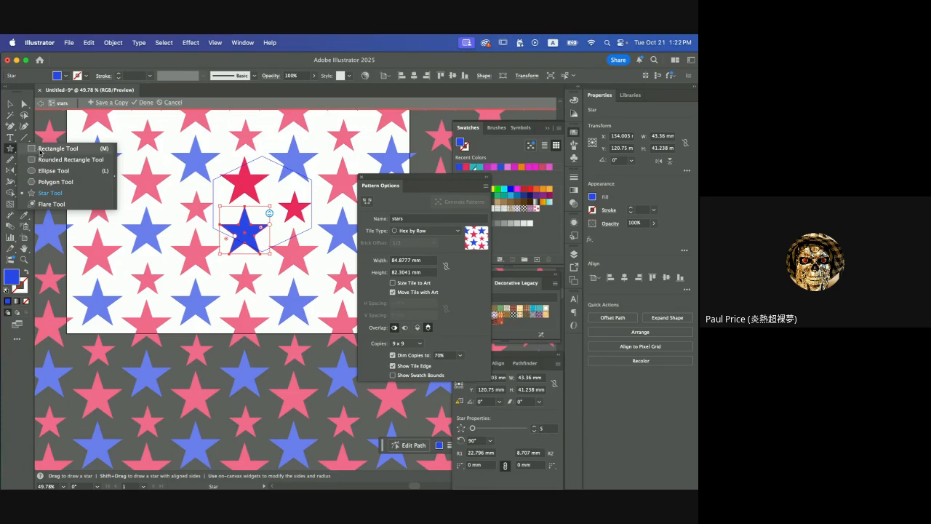
left_click(32, 149)
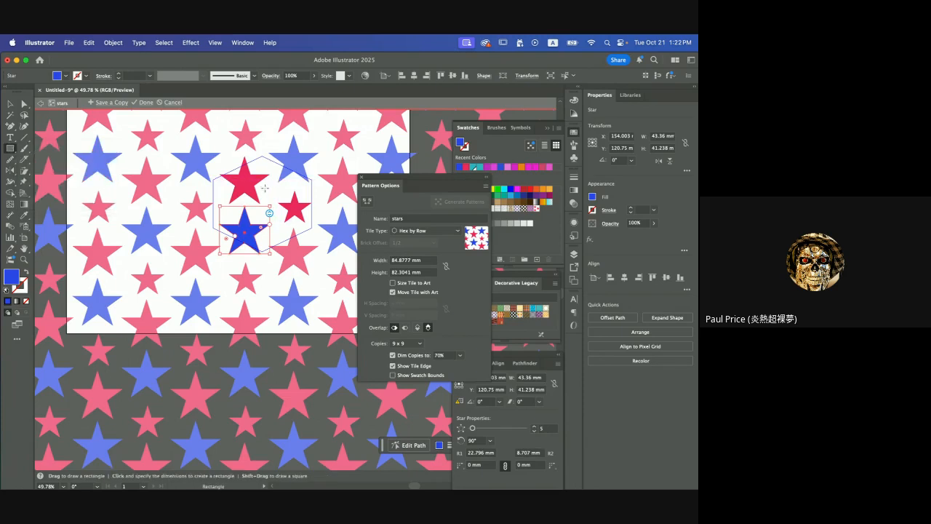
mouse_move(265, 191)
left_mouse_down()
mouse_move(309, 210)
mouse_move(307, 235)
mouse_move(318, 238)
left_mouse_up()
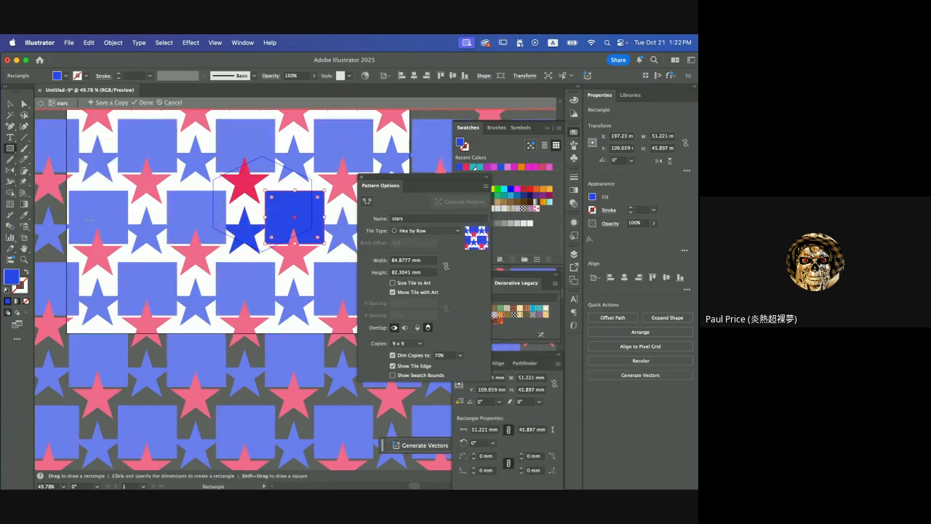
double_click(13, 274)
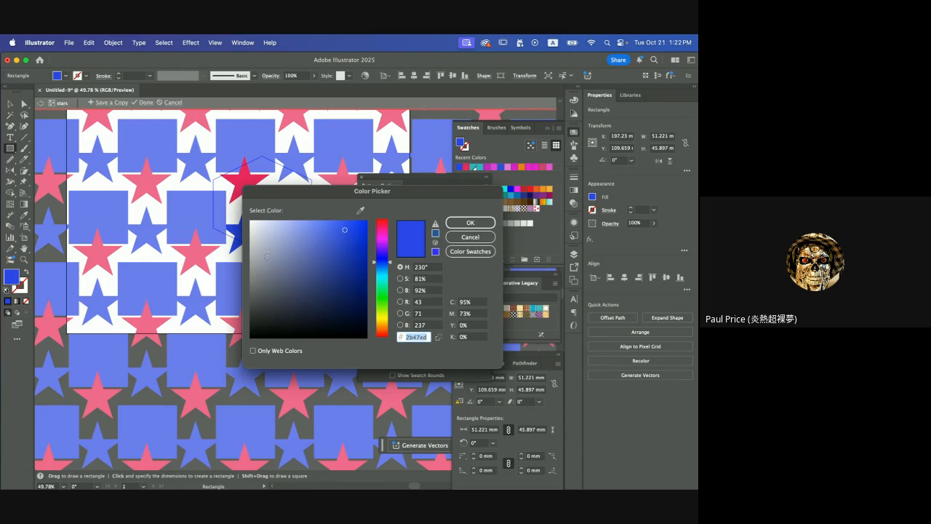
left_click_drag(262, 232, 287, 232)
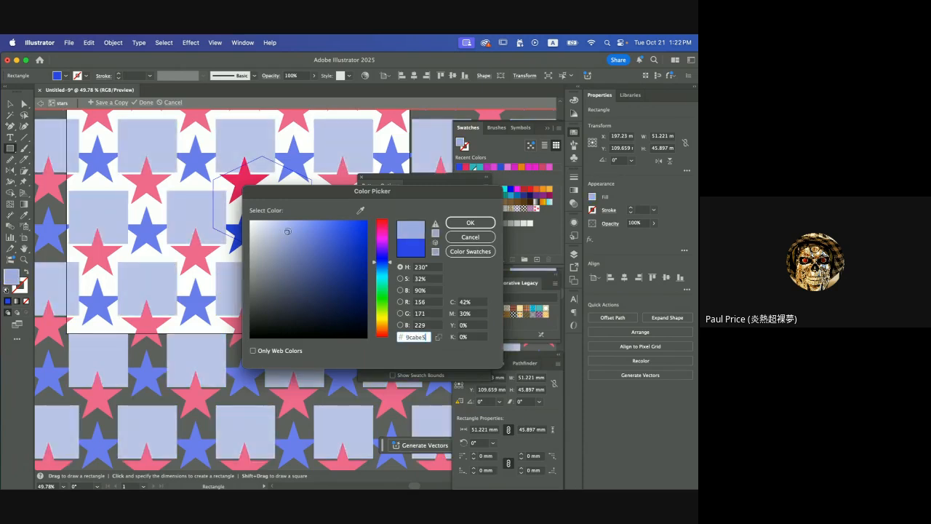
left_click(470, 223)
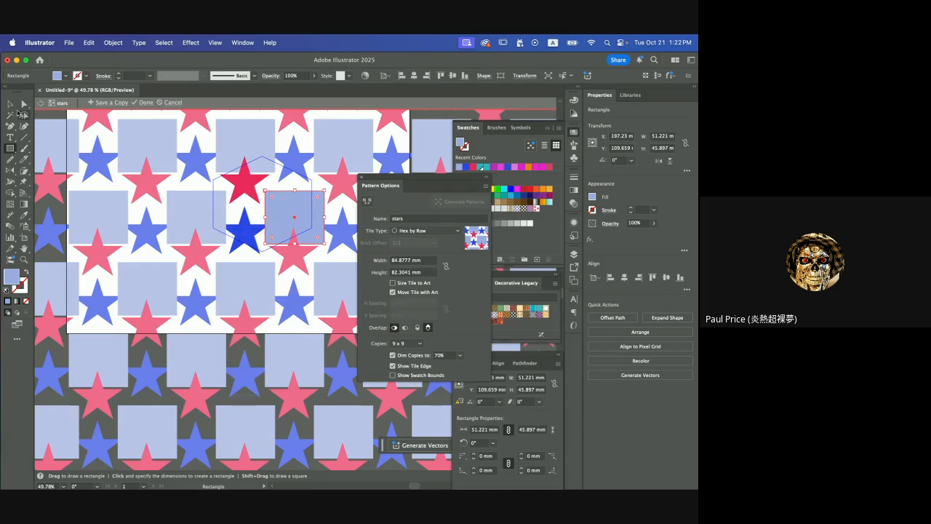
Move the light blue rectangle to the middle of the hexagonal tile and send it to the back behind the stars.
left_click(15, 106)
left_click_drag(278, 205, 246, 194)
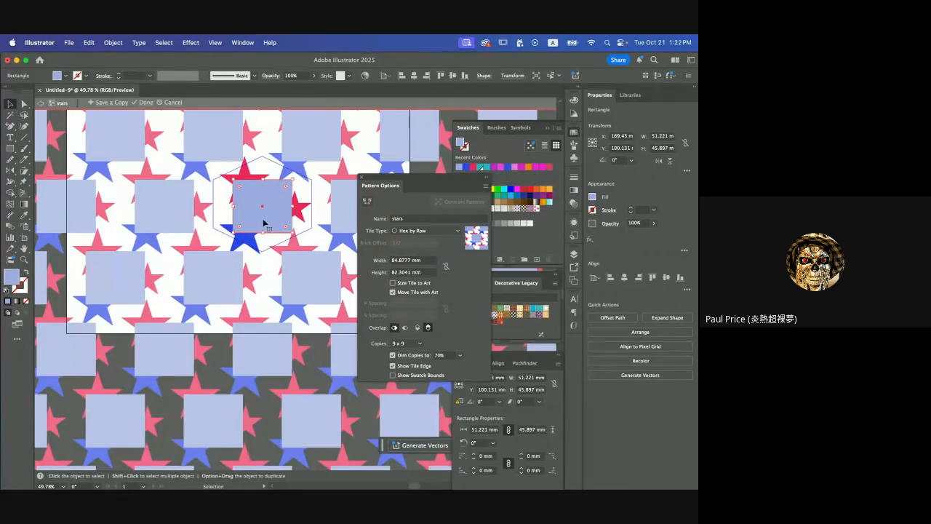
right_click(260, 217)
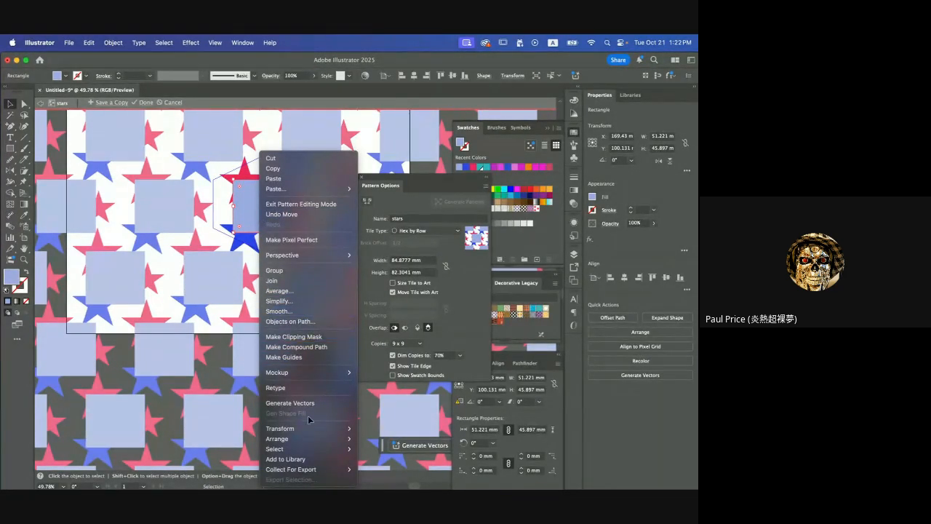
mouse_move(320, 438)
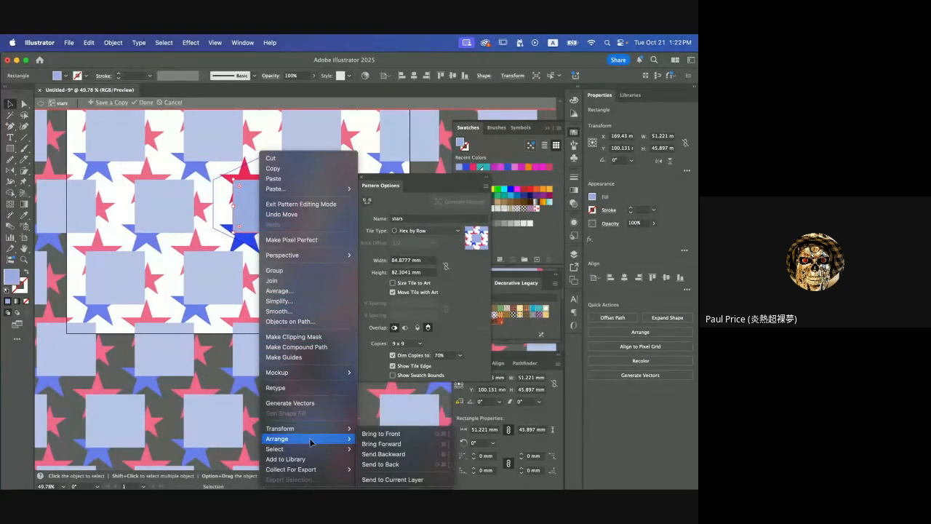
left_click(379, 464)
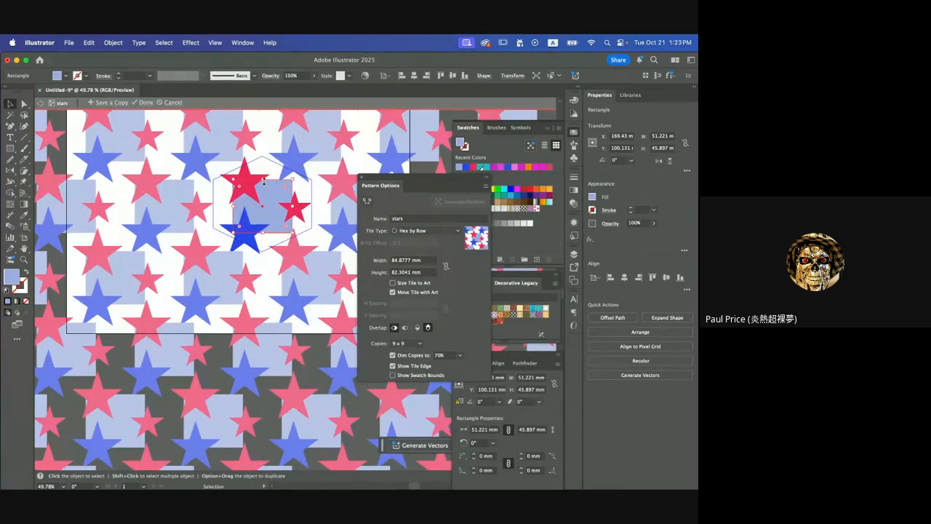
Enlarge the light blue rectangle on all four sides to about 99 by 95 mm over the hexagonal tile.
left_click_drag(263, 182, 264, 151)
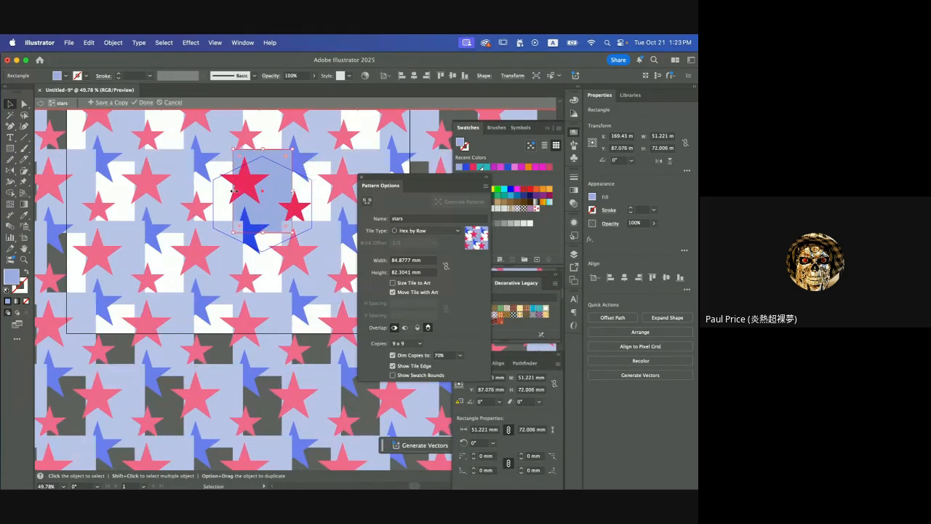
left_click_drag(232, 190, 206, 191)
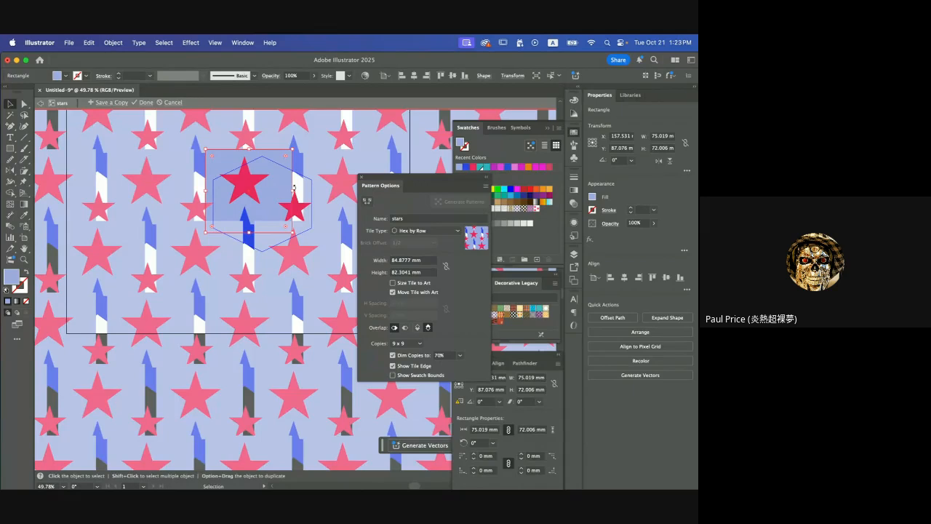
left_click_drag(292, 191, 321, 191)
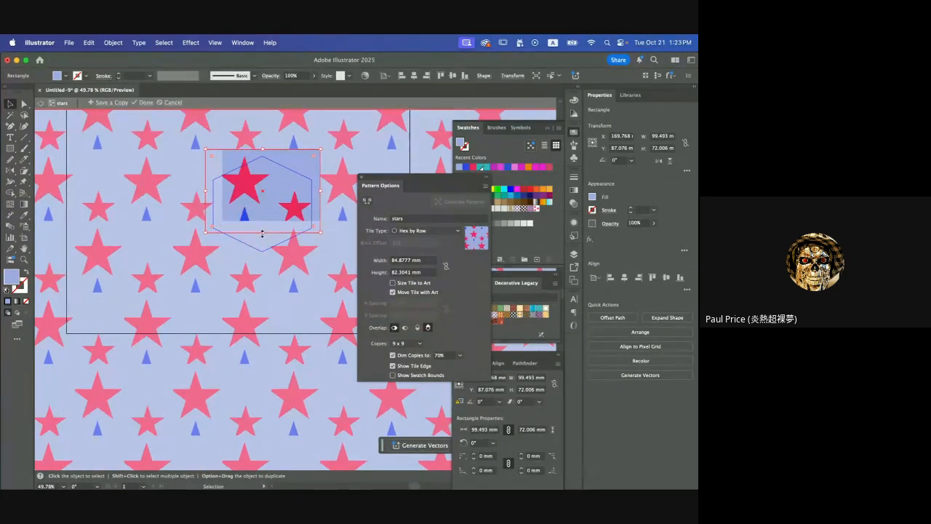
left_click_drag(263, 233, 262, 260)
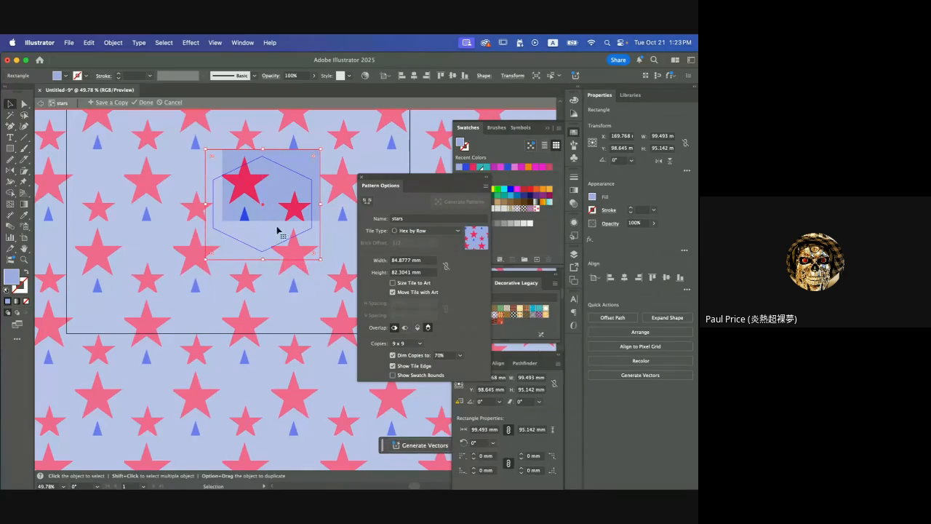
Stretch the light blue rectangle to about 97 mm high and shift it down until the blue star is whole.
left_click_drag(273, 202, 262, 229)
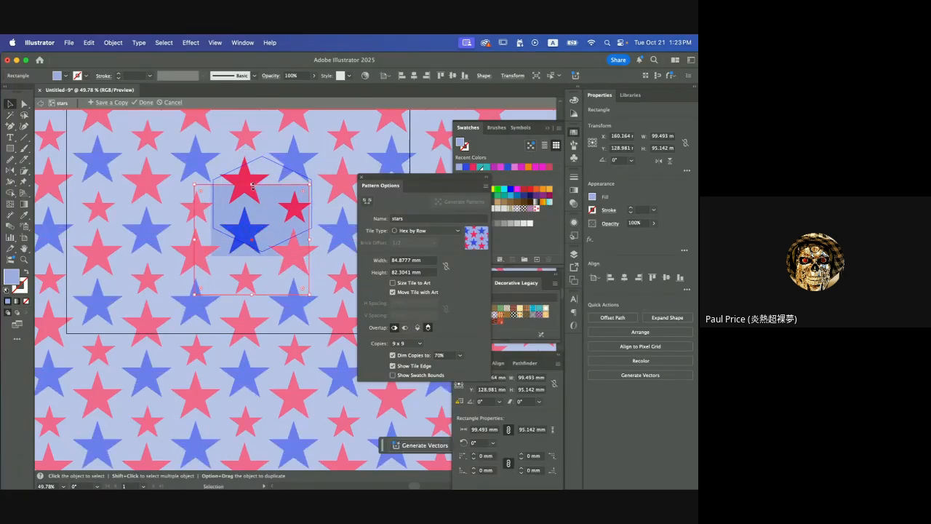
left_click_drag(253, 182, 273, 189)
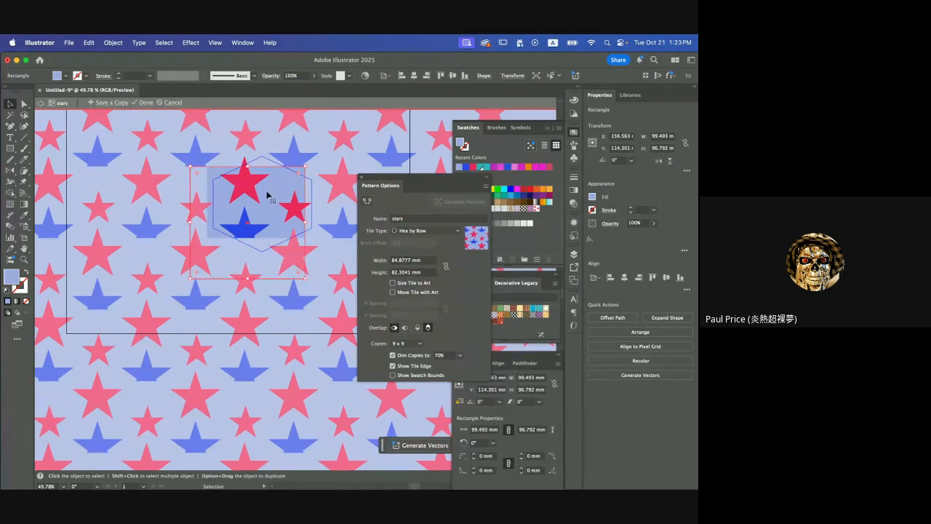
left_click_drag(266, 197, 280, 233)
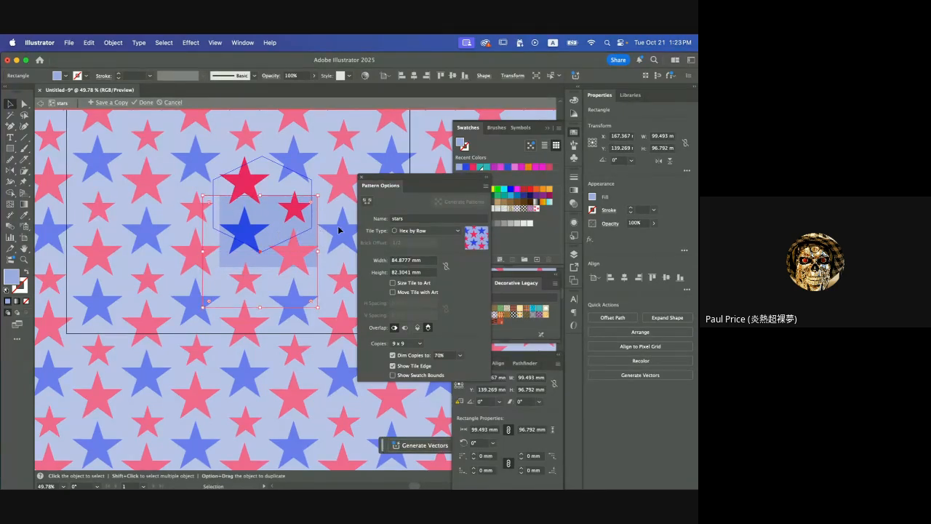
Try the Top in Front overlap for the pattern and restore Bottom in Front.
left_click(418, 328)
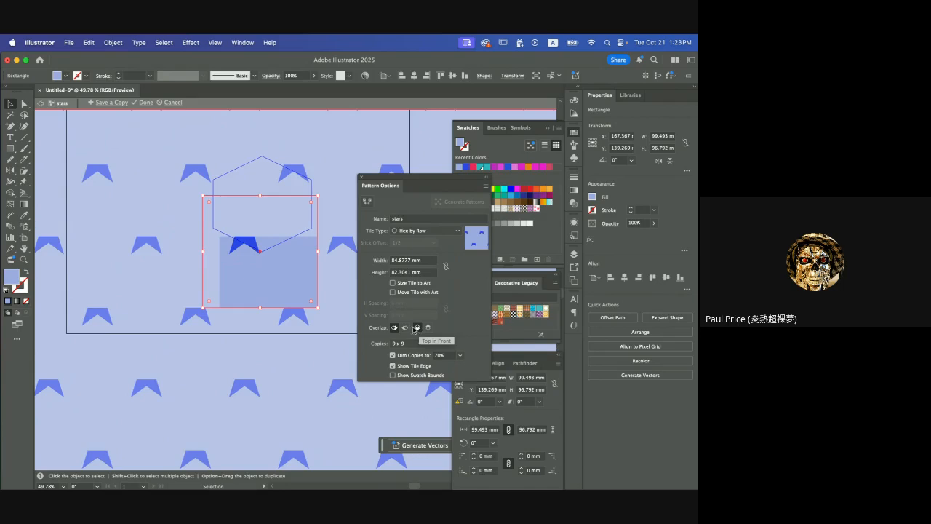
left_click(405, 329)
left_click(394, 330)
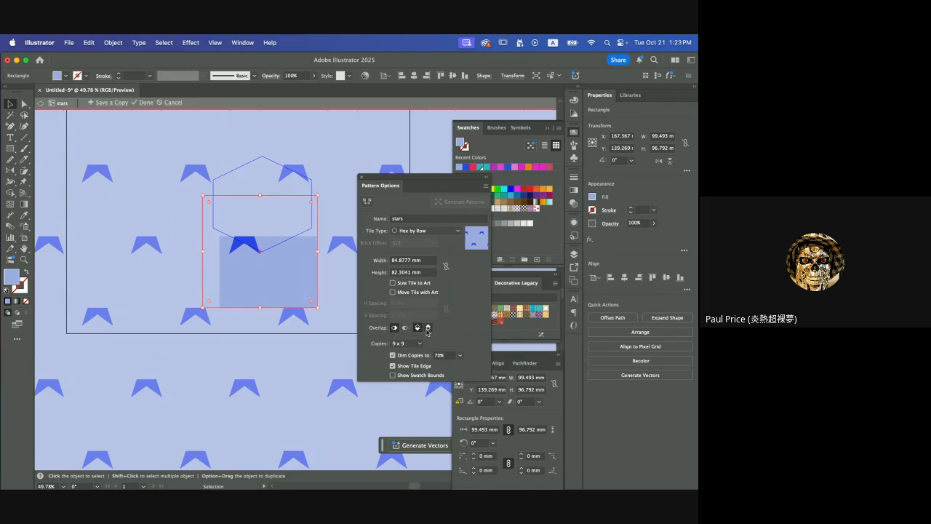
left_click(428, 329)
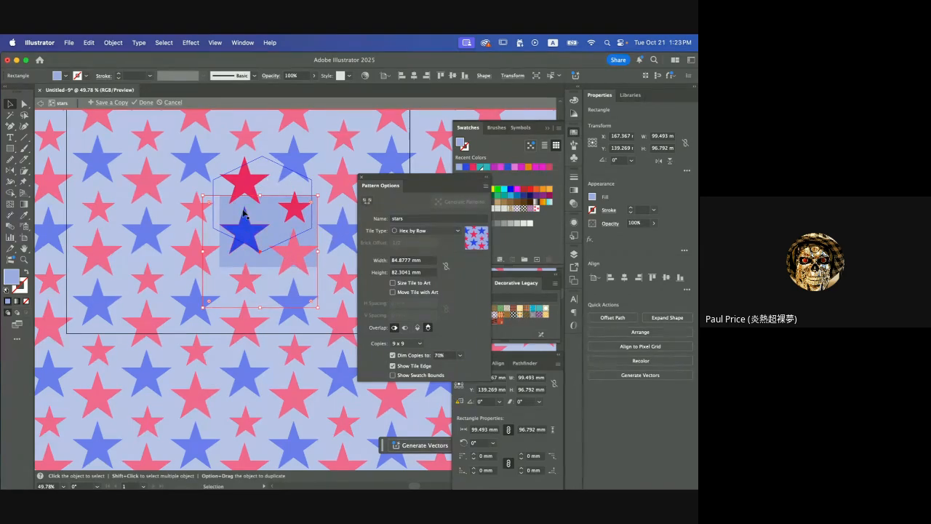
Nudge the light blue rectangle slightly down, check the repeats, and finish editing the stars pattern.
scroll(270, 233, "down", 6)
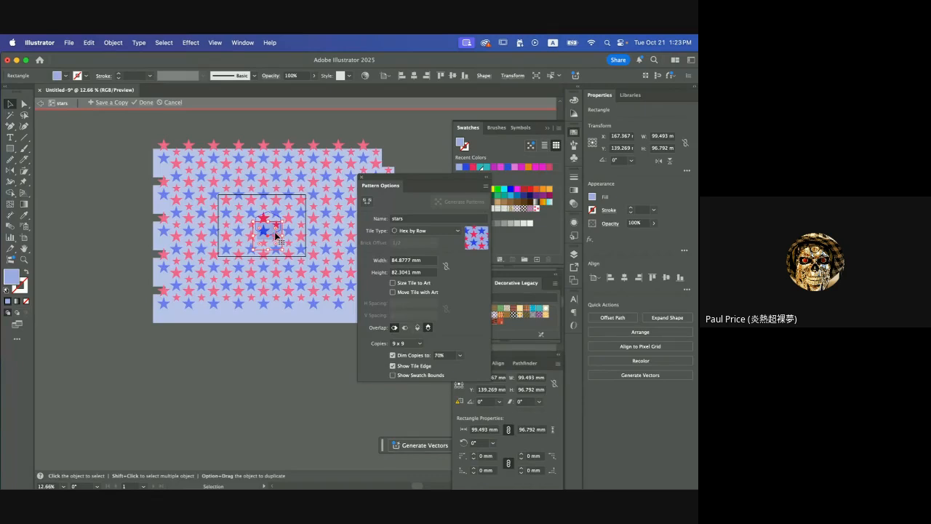
scroll(276, 236, "up", 3)
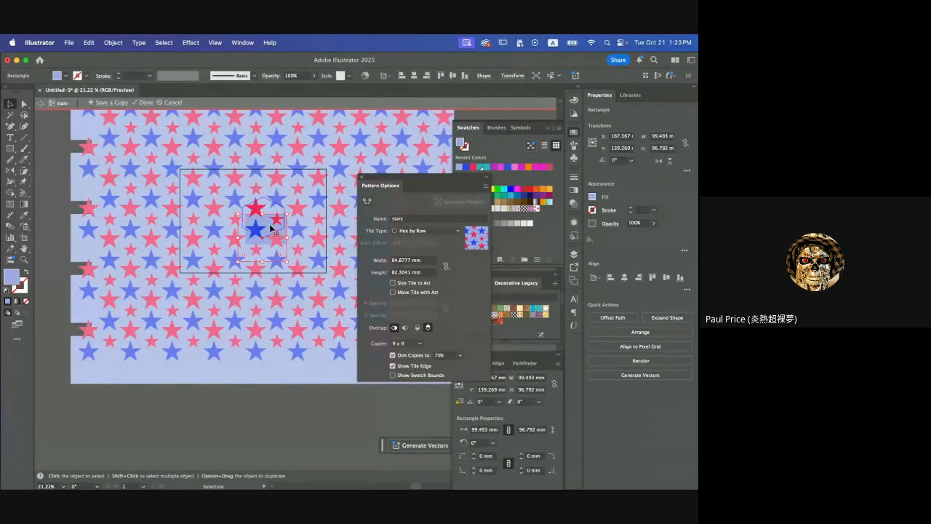
mouse_move(271, 228)
left_mouse_down()
mouse_move(280, 230)
mouse_move(267, 209)
mouse_move(271, 229)
left_mouse_up()
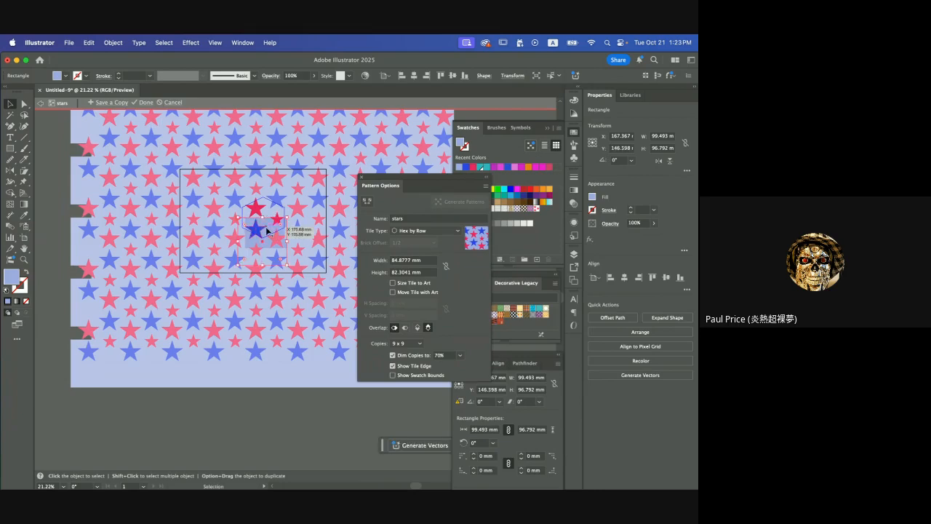
scroll(239, 242, "down", 3)
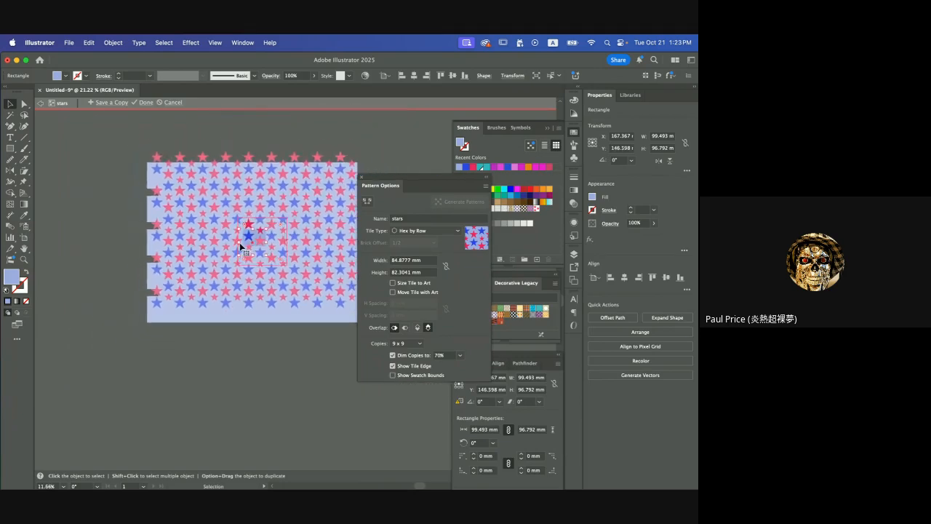
scroll(240, 242, "up", 2)
scroll(239, 242, "down", 4)
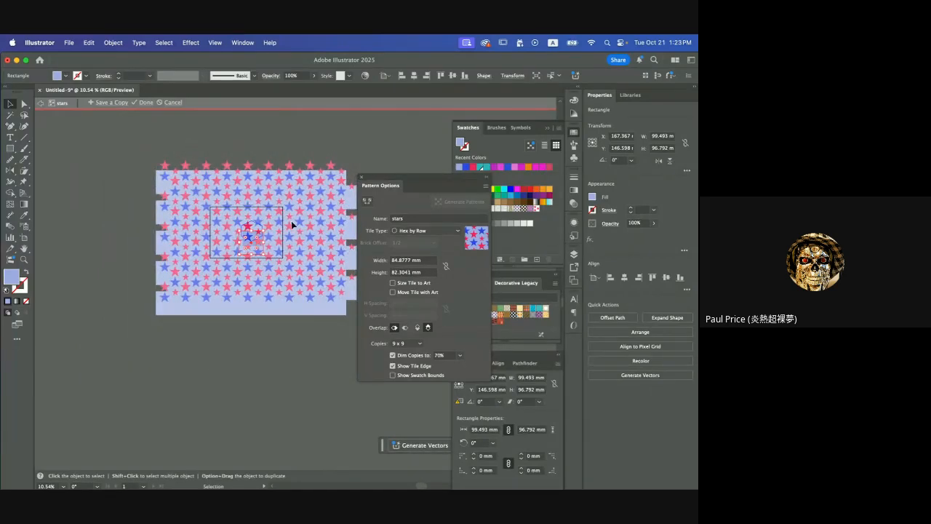
scroll(291, 224, "up", 5)
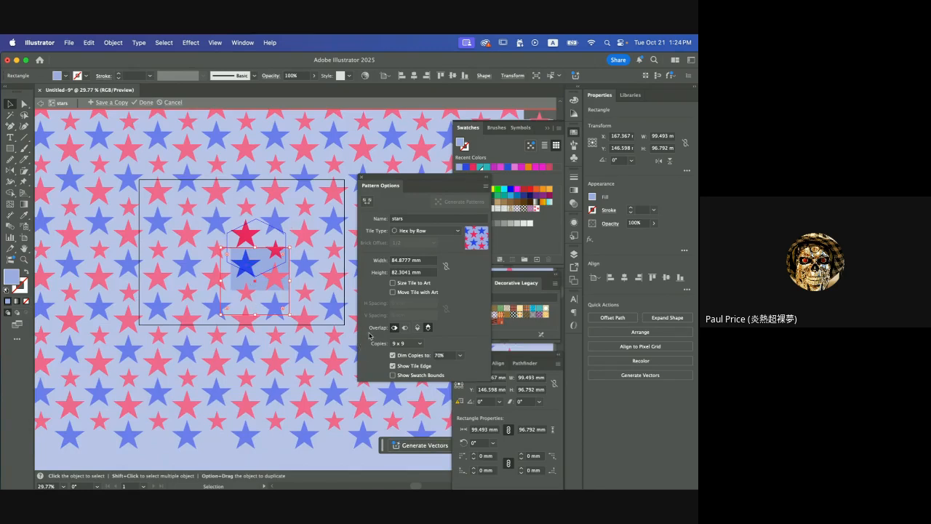
left_click(147, 102)
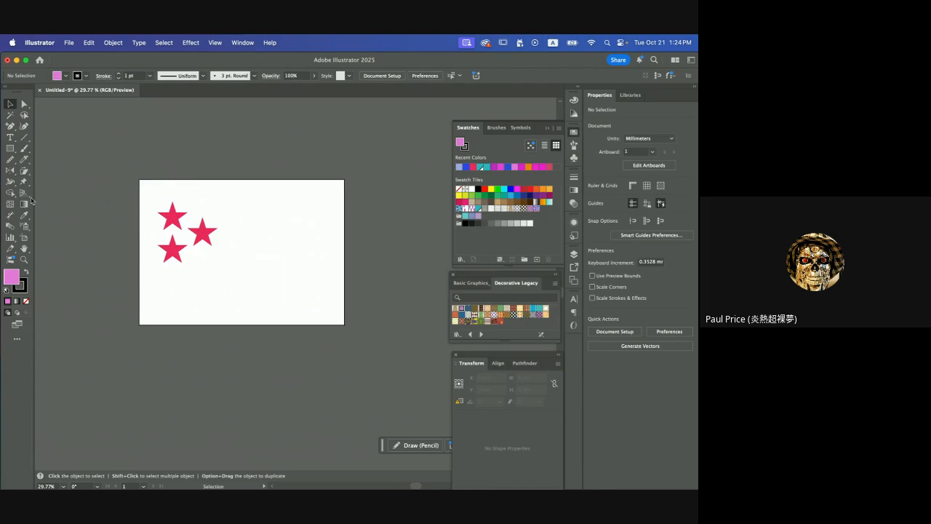
Draw a rectangle about 177 by 146 mm across the artboard's right edge and fill it with the stars pattern.
left_click(10, 149)
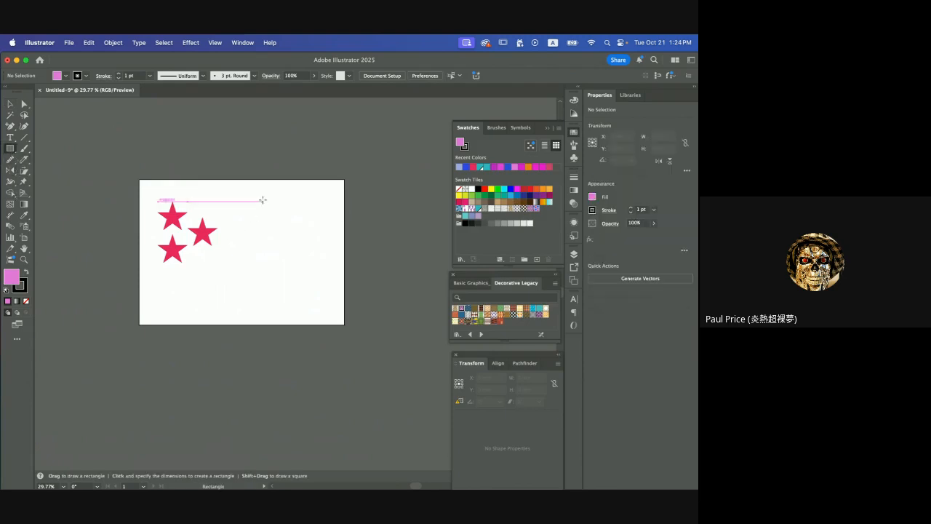
left_click_drag(261, 199, 383, 299)
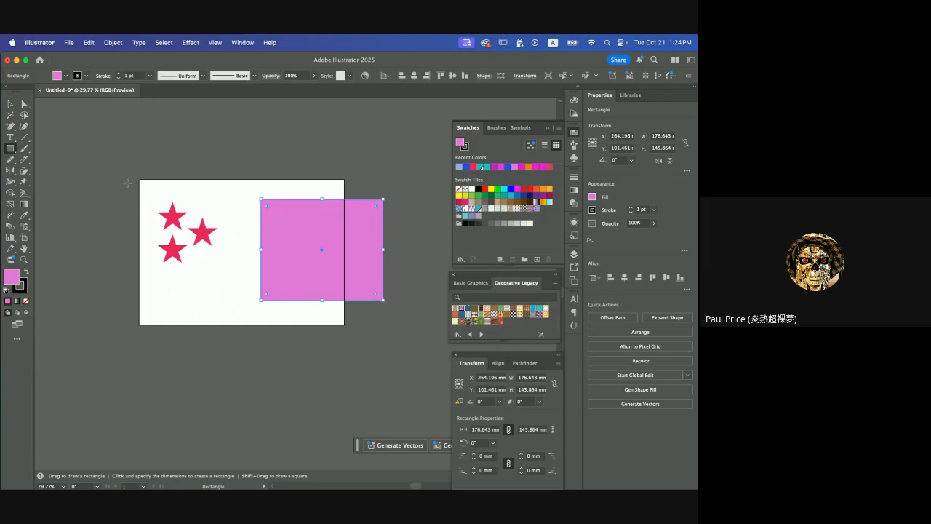
left_click(536, 209)
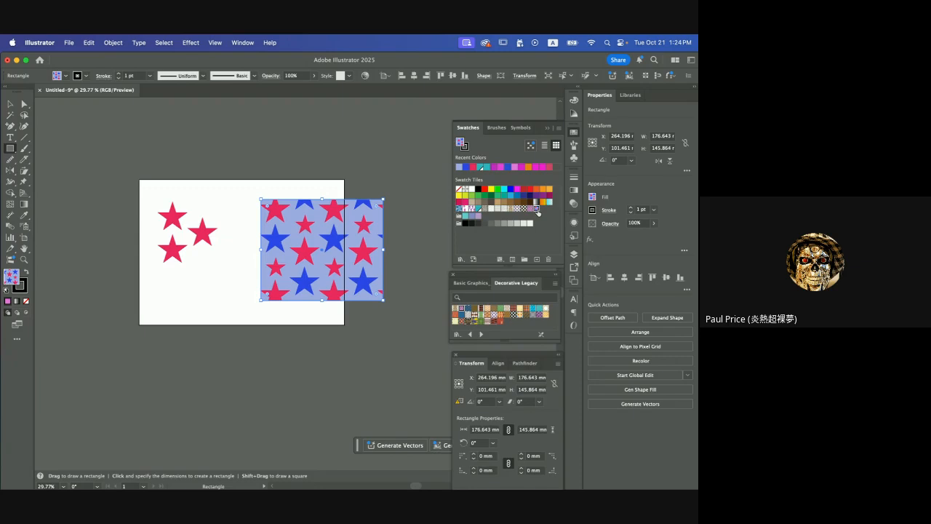
Move the star-patterned rectangle a little left, further onto the artboard.
left_click(10, 103)
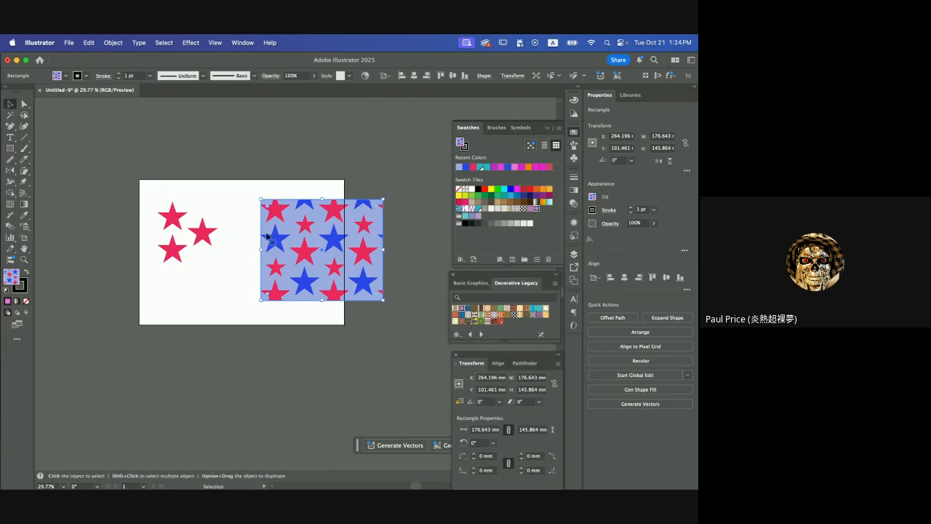
left_click_drag(308, 254, 246, 257)
scroll(280, 271, "right", 5)
scroll(280, 270, "down", 2)
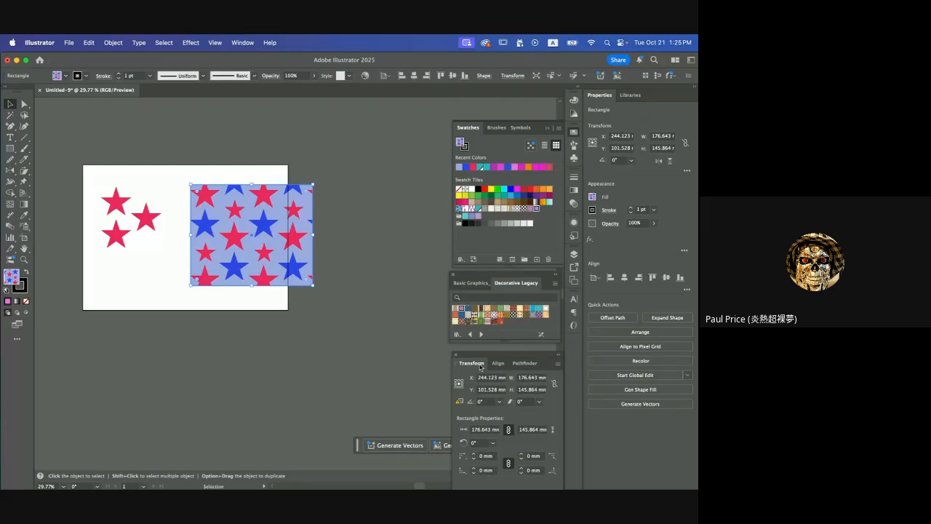
Check where Transform appears in the list of available windows.
left_click(242, 43)
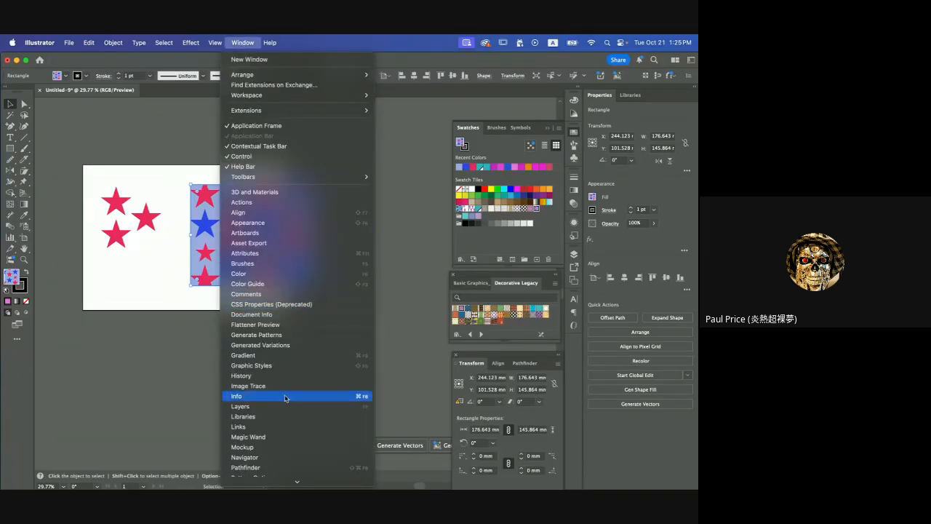
scroll(288, 417, "down", 5)
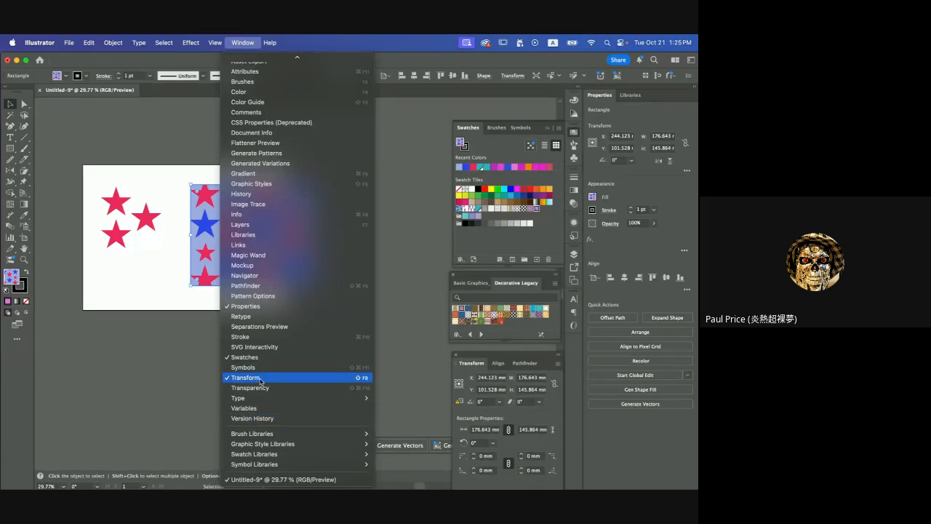
left_click(202, 259)
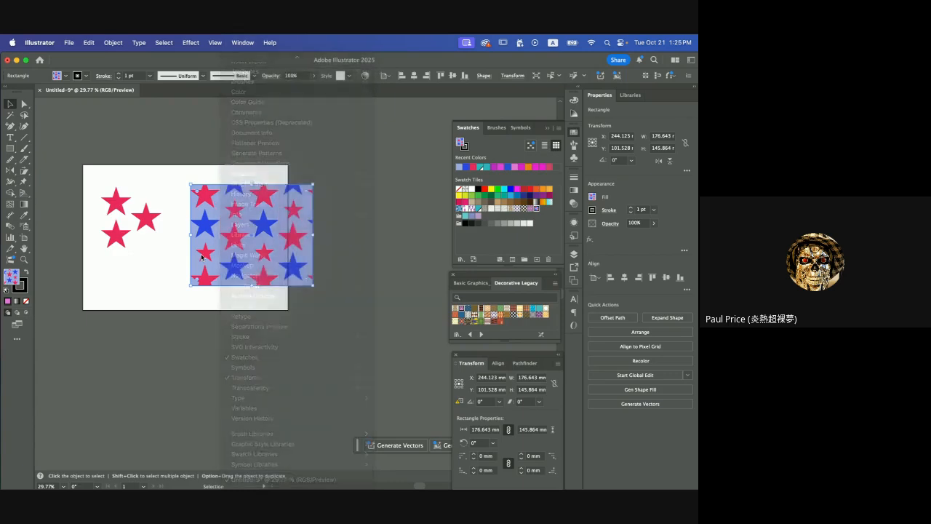
Move the patterned rectangle up past the artboard's upper edge and enlarge it to about 237 by 196 mm.
left_click_drag(245, 258, 261, 222)
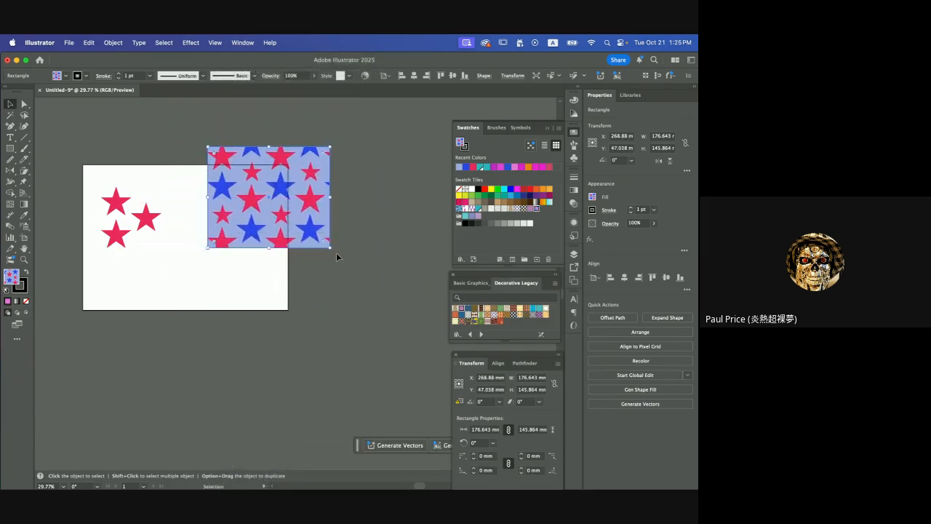
left_click_drag(330, 249, 371, 328)
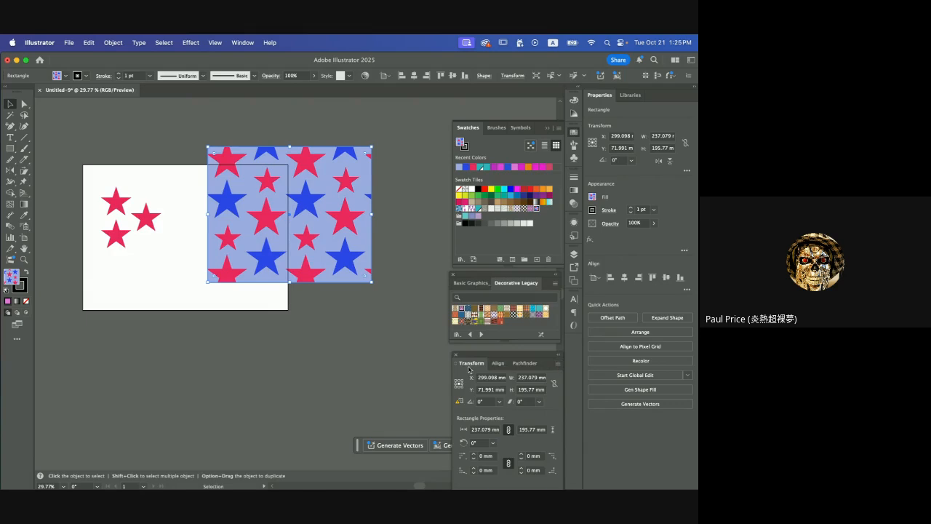
Switch to Transform Object Only, then move the patterned rectangle and enlarge it to about 262 by 209 mm.
left_click(558, 363)
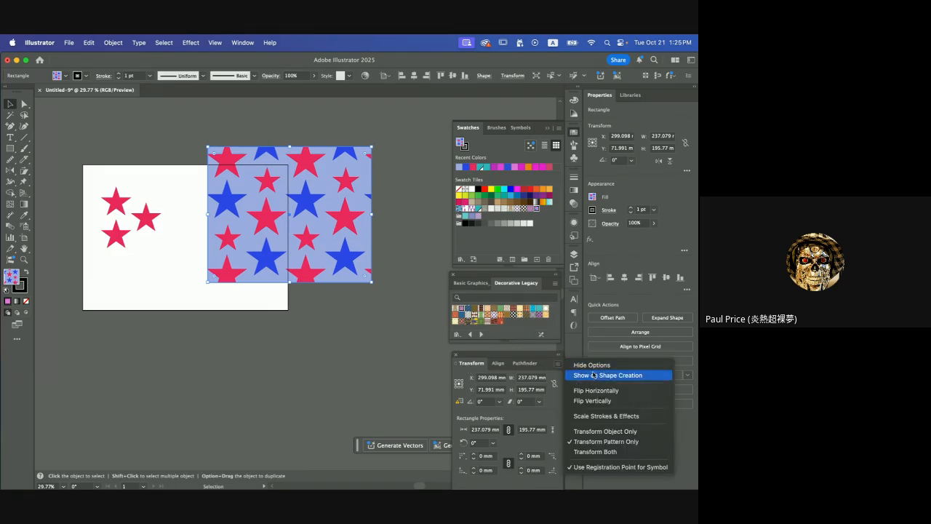
left_click(604, 433)
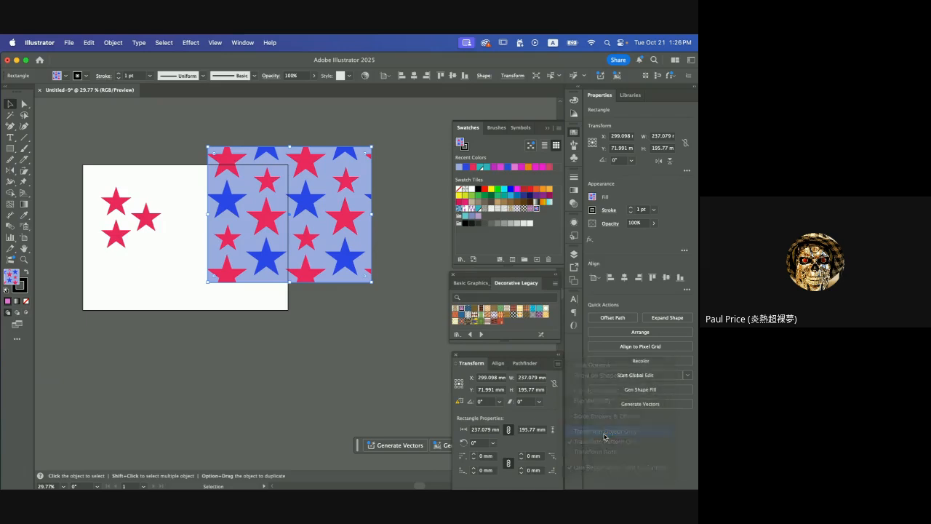
left_click_drag(319, 212, 406, 217)
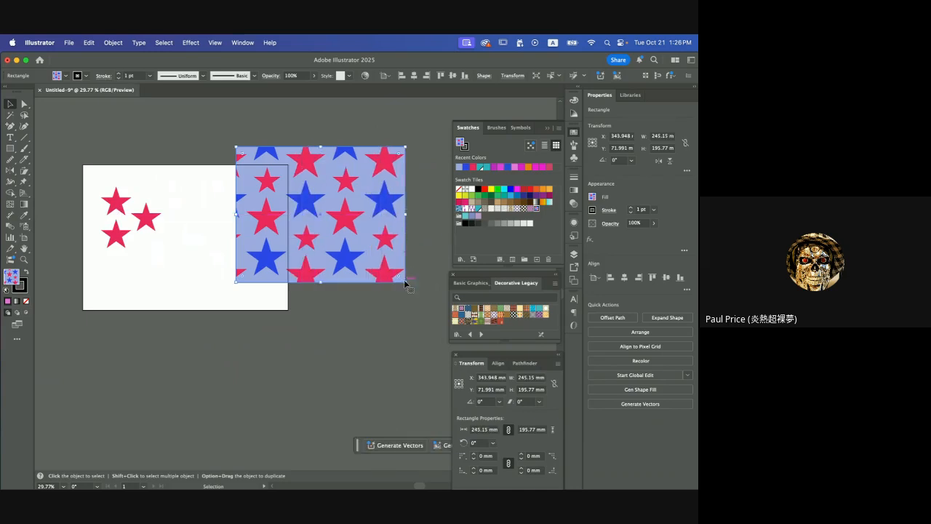
mouse_move(405, 281)
left_mouse_down()
mouse_move(459, 284)
mouse_move(314, 235)
mouse_move(460, 331)
mouse_move(329, 256)
mouse_move(416, 291)
left_mouse_up()
left_click_drag(370, 243, 344, 237)
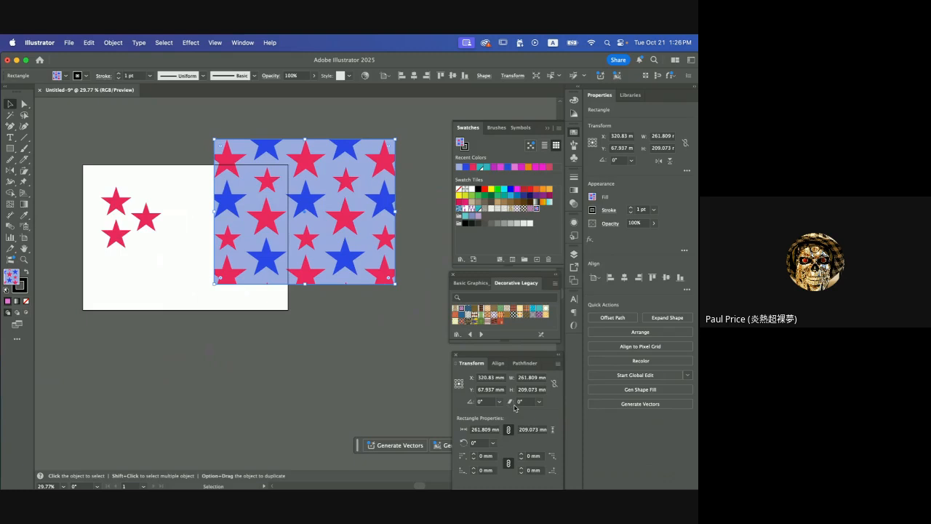
Switch to Transform Pattern Only, then move the patterned rectangle and scale it down to about 244 by 195 mm.
left_click(558, 363)
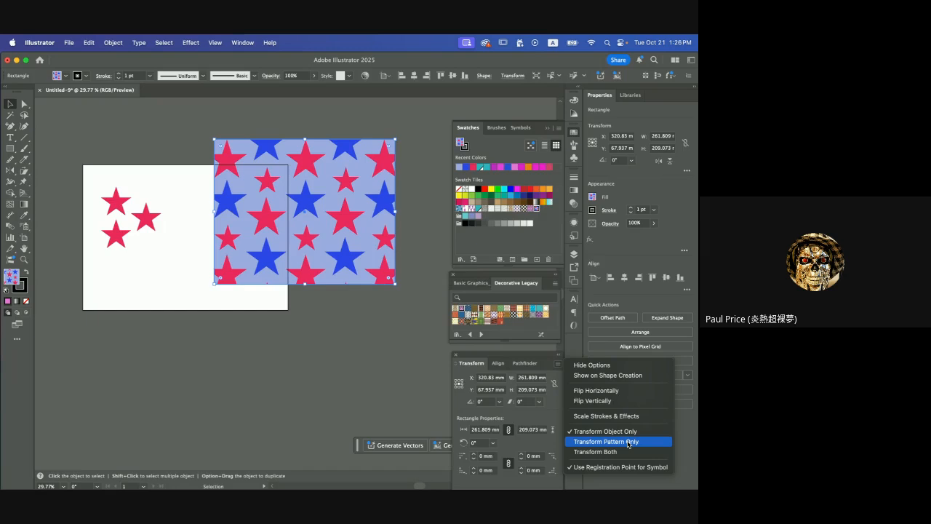
left_click(629, 442)
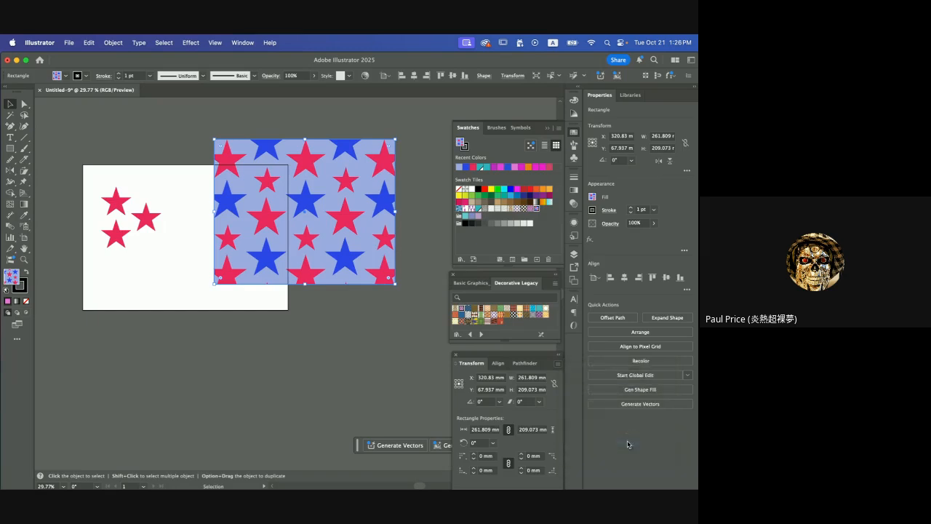
left_click_drag(351, 251, 391, 218)
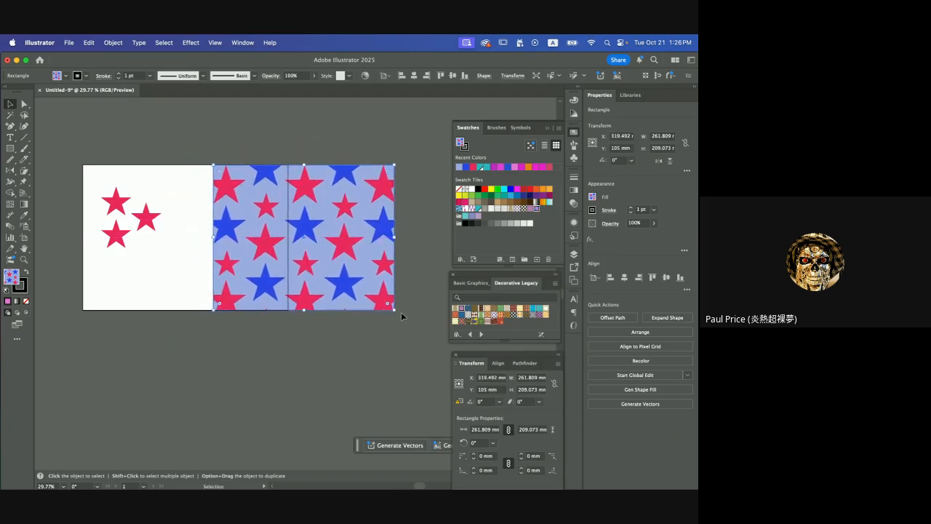
mouse_move(394, 310)
left_mouse_down()
mouse_move(371, 300)
mouse_move(381, 301)
left_mouse_up()
mouse_move(297, 213)
left_mouse_down()
mouse_move(335, 244)
mouse_move(341, 237)
mouse_move(298, 177)
mouse_move(298, 223)
mouse_move(312, 186)
mouse_move(314, 218)
left_mouse_up()
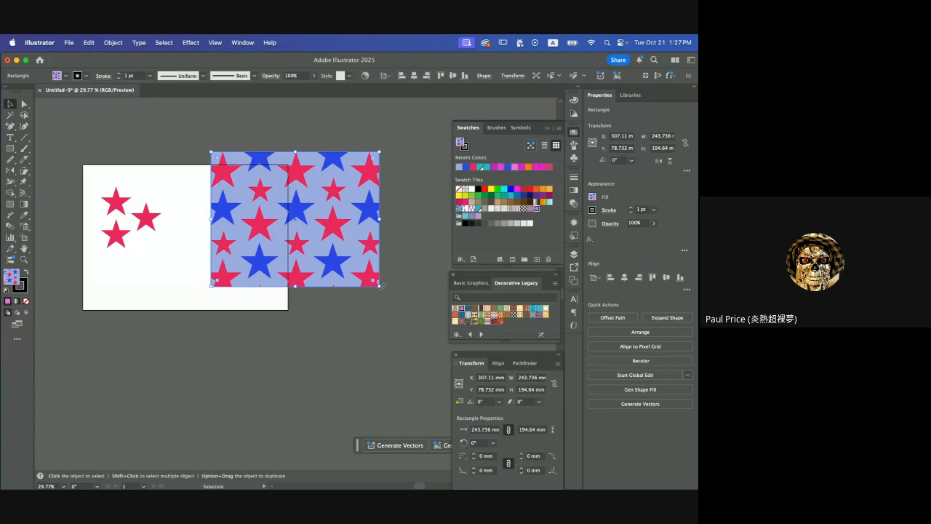
Scale the patterned rectangle down to about 125 by 100 mm, then enlarge it to about 264 by 211 mm using Transform Object Only.
left_click_drag(378, 286, 296, 219)
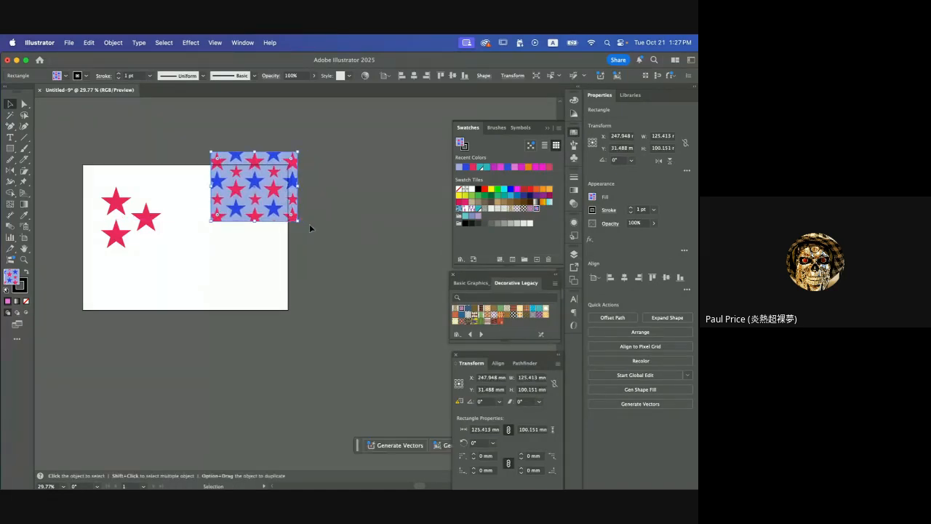
left_click(556, 364)
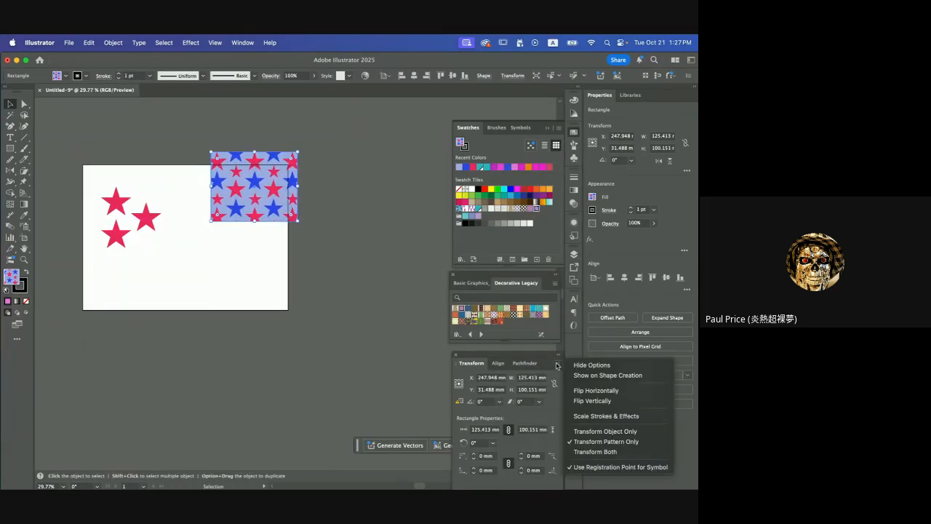
left_click(606, 433)
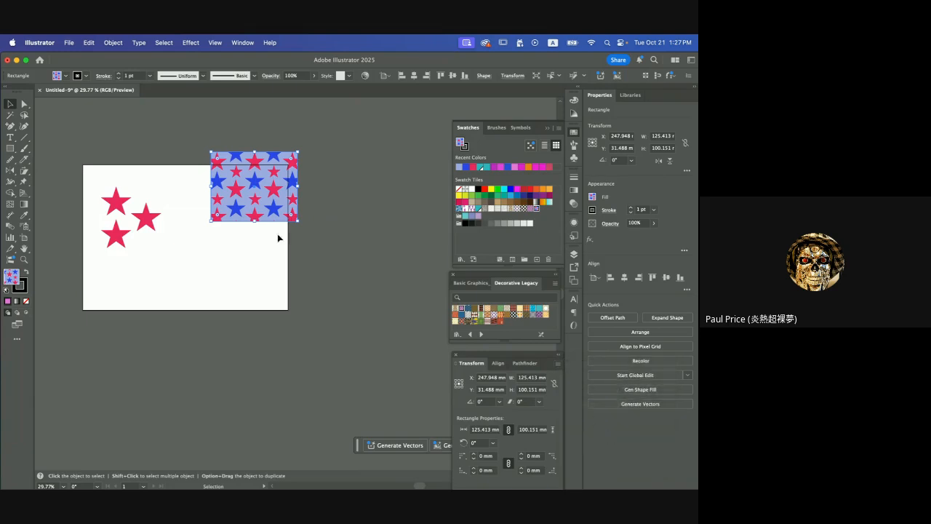
mouse_move(259, 179)
left_mouse_down()
mouse_move(216, 240)
mouse_move(278, 187)
mouse_move(252, 172)
left_mouse_up()
left_click_drag(292, 217, 386, 291)
mouse_move(332, 240)
left_mouse_down()
mouse_move(331, 319)
mouse_move(331, 224)
mouse_move(265, 292)
mouse_move(289, 230)
mouse_move(340, 198)
mouse_move(363, 271)
mouse_move(300, 206)
mouse_move(337, 256)
mouse_move(349, 253)
mouse_move(339, 252)
left_mouse_up()
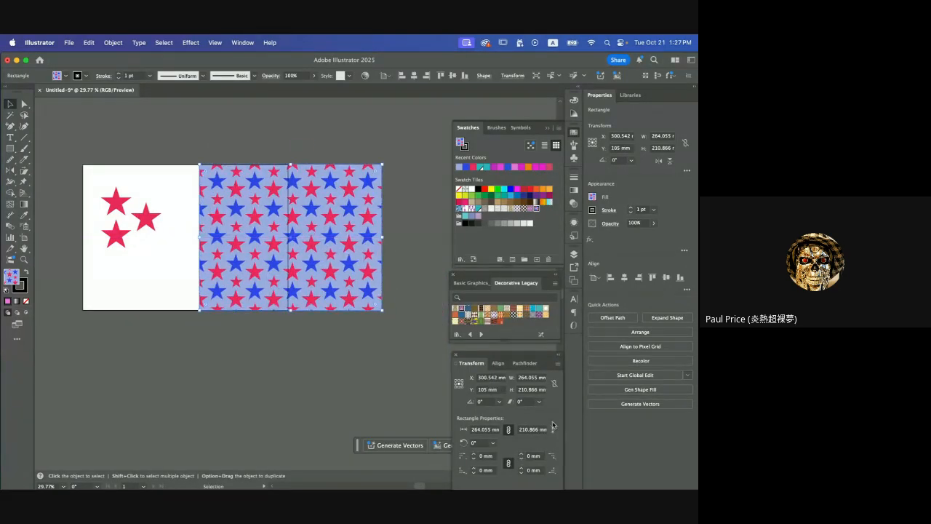
Switch to Transform Both and move the patterned rectangle around, leaving it over the artboard's upper-right corner.
left_click(558, 363)
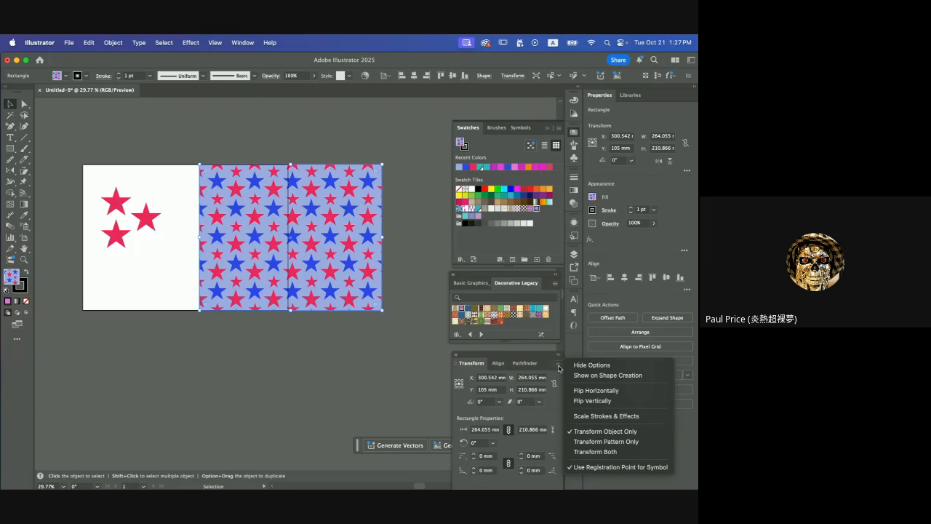
left_click(614, 451)
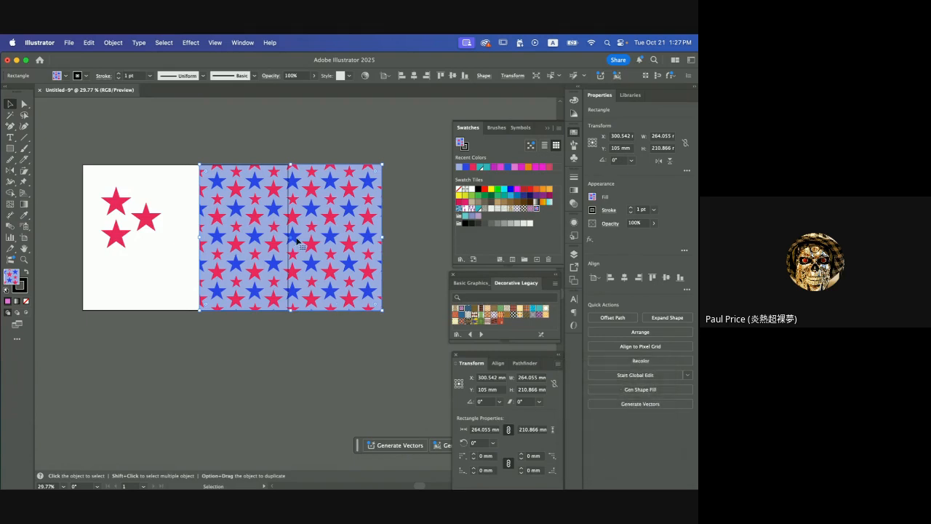
mouse_move(296, 234)
left_mouse_down()
mouse_move(346, 316)
mouse_move(364, 317)
mouse_move(328, 252)
mouse_move(322, 288)
mouse_move(271, 261)
mouse_move(271, 198)
mouse_move(255, 186)
mouse_move(316, 211)
mouse_move(294, 203)
mouse_move(301, 216)
left_mouse_up()
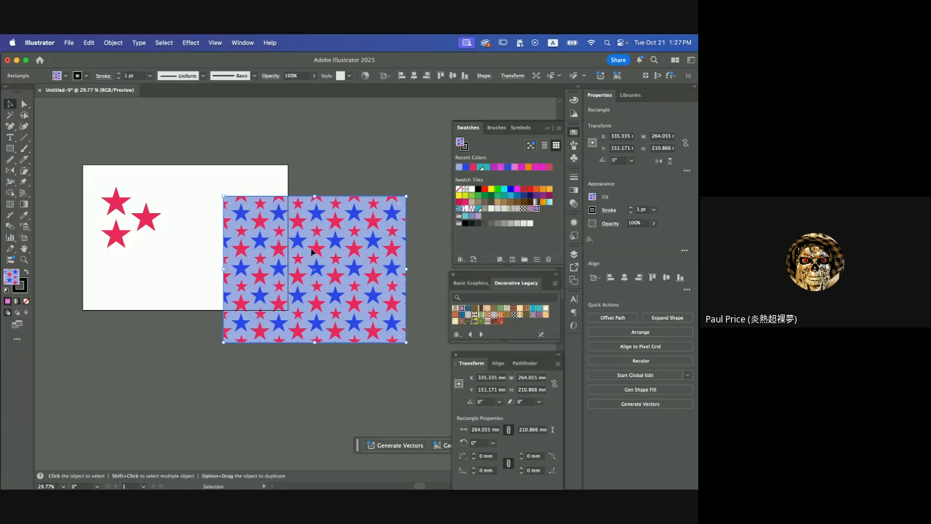
left_click_drag(312, 251, 323, 280)
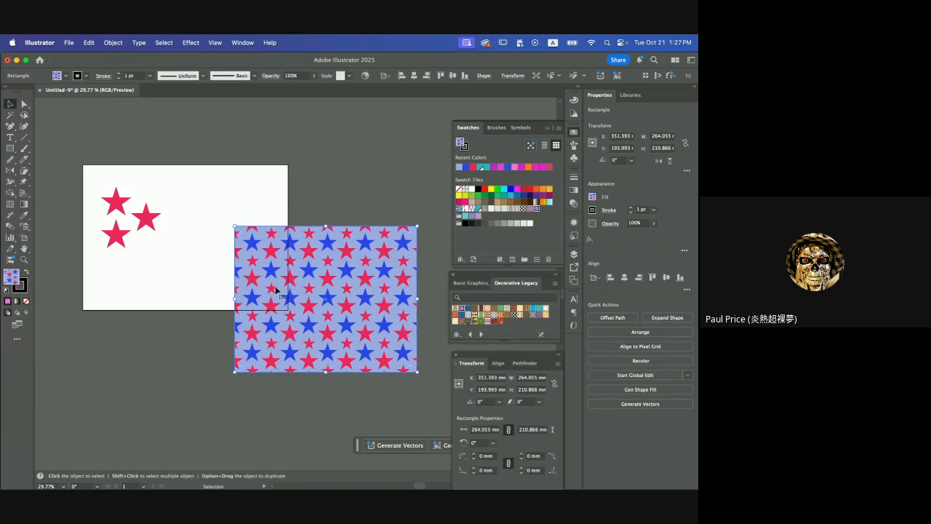
left_click_drag(335, 281, 313, 279)
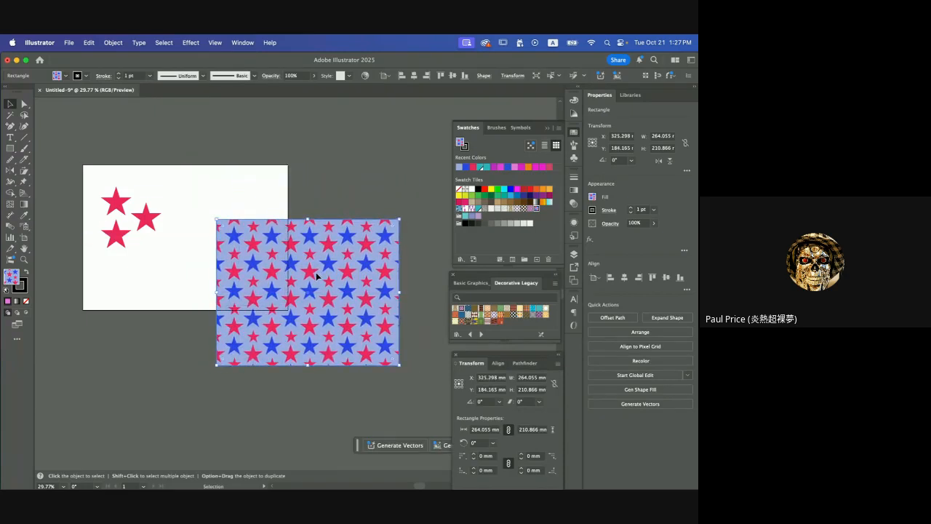
left_click_drag(316, 275, 335, 178)
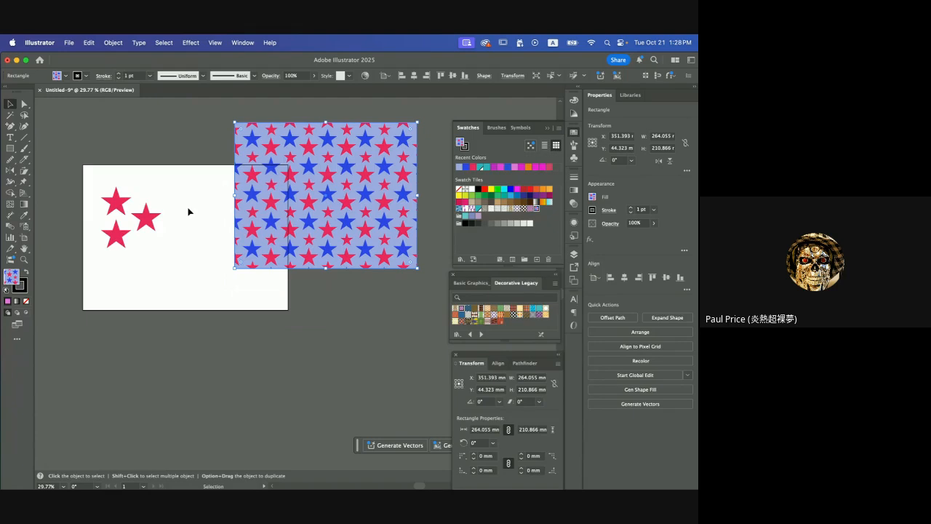
Fill the rightmost red star with the stars pattern, enlarge it to about 177 by 169 mm and place it over the artboard's lower edge.
left_click(147, 217)
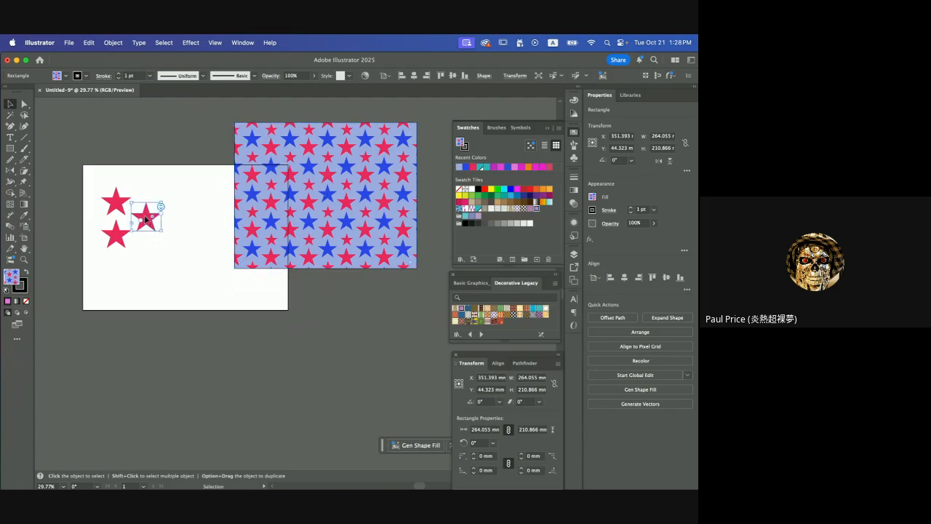
left_click(538, 209)
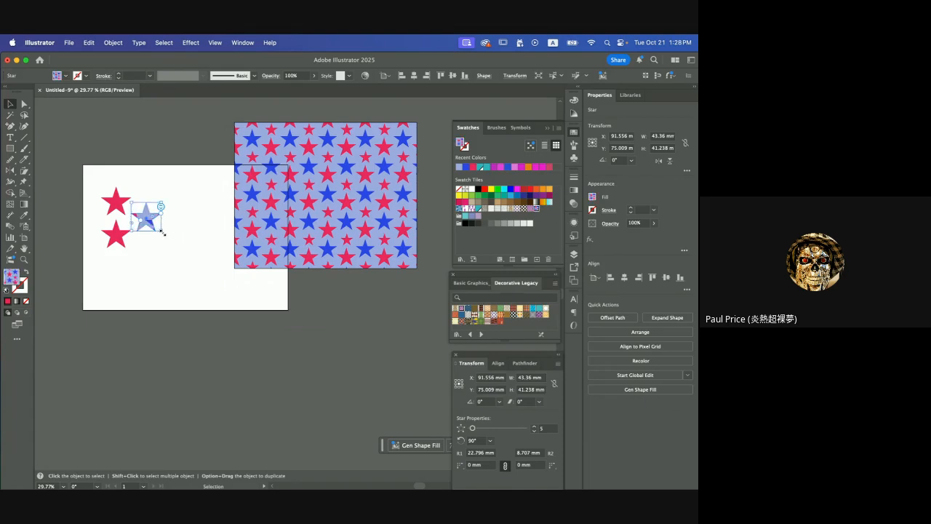
left_click_drag(162, 232, 254, 318)
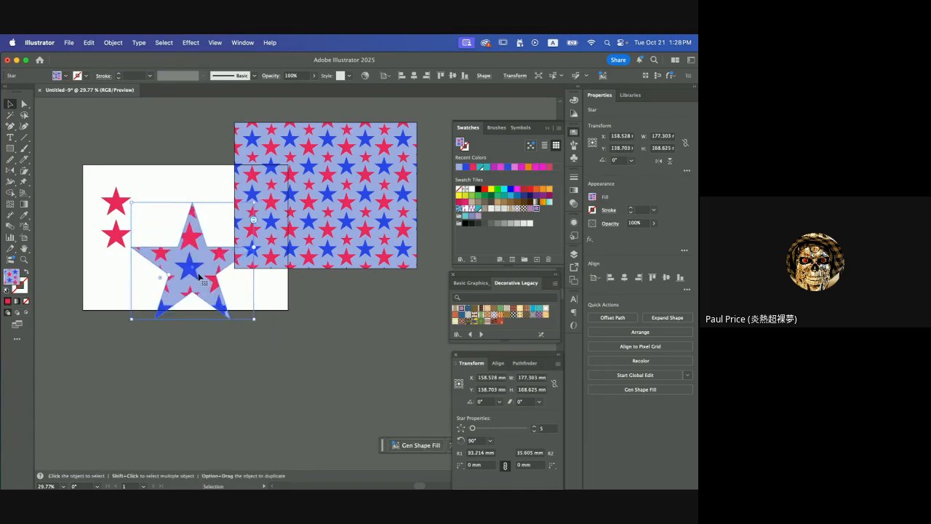
left_click_drag(198, 278, 161, 306)
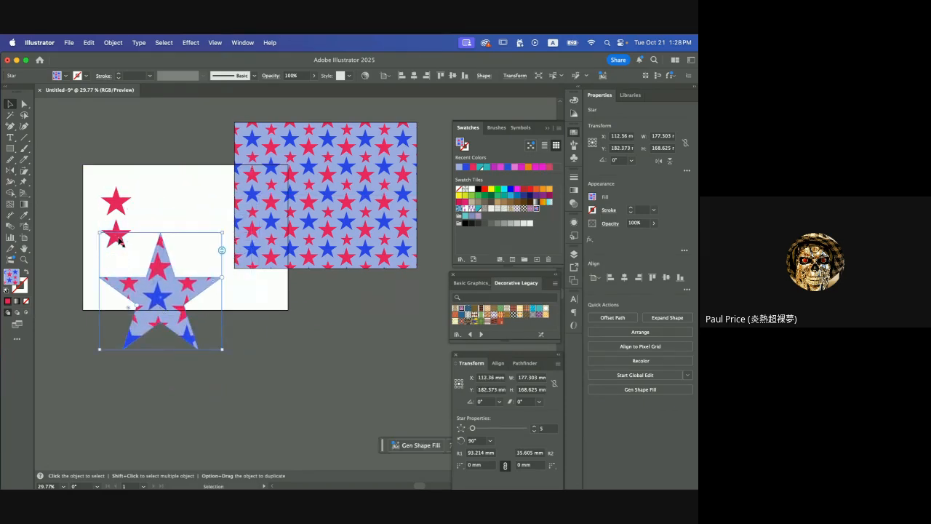
Shift the large patterned star further down and left, and move the patterned rectangle over the artboard's upper-left corner.
left_click(122, 200)
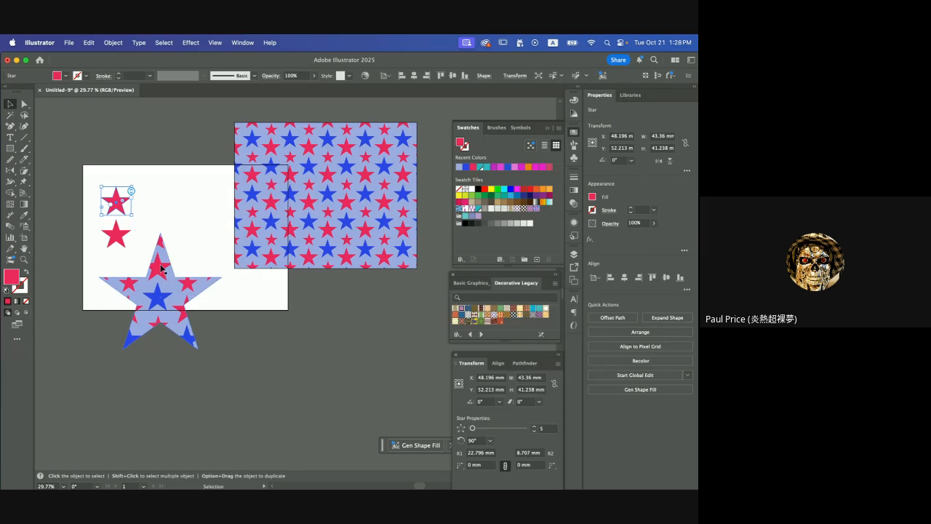
left_click_drag(185, 293, 160, 313)
left_click_drag(298, 222, 145, 180)
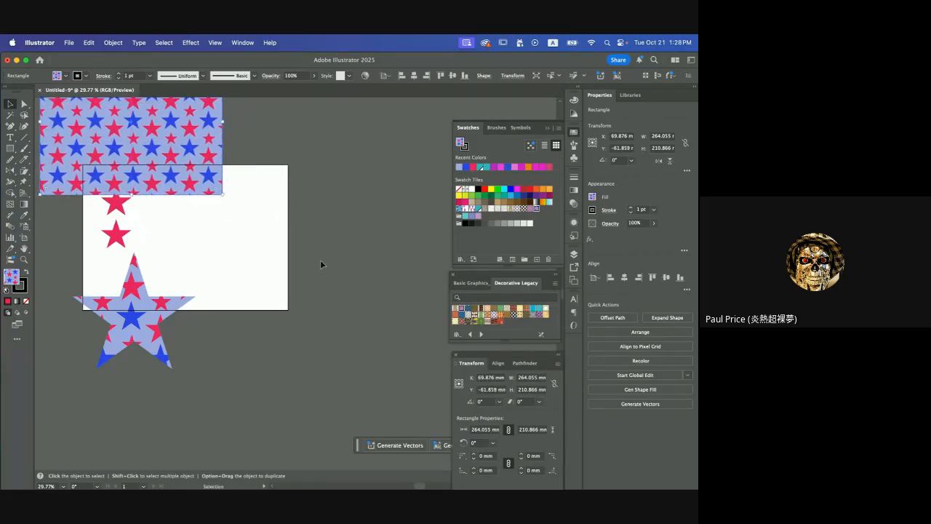
Draw a rectangle about 223 by 168 mm across the artboard's right edge and fill it with bright magenta.
left_click(10, 149)
left_click_drag(254, 180, 408, 295)
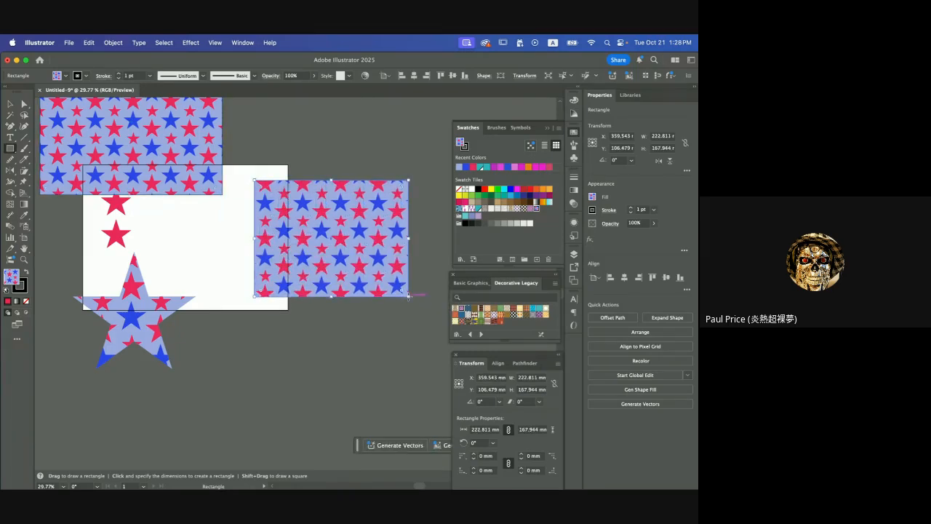
double_click(8, 275)
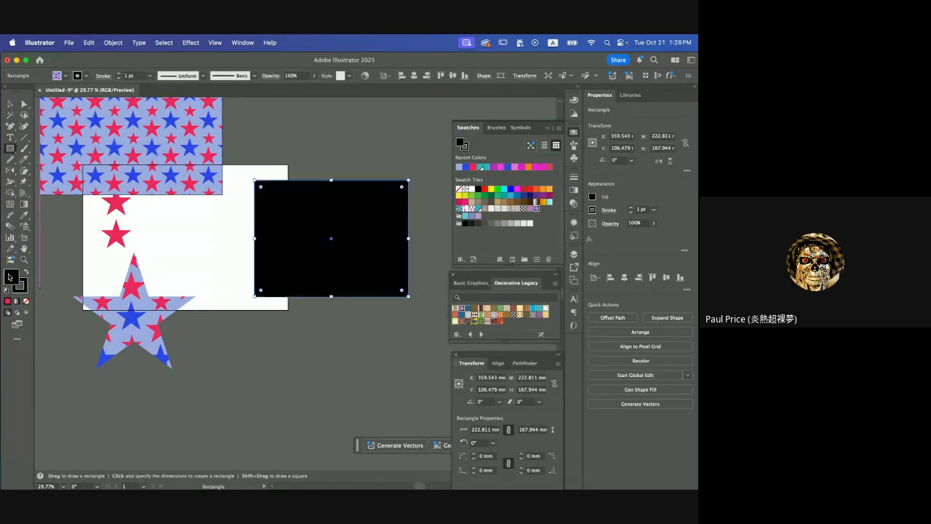
type("5f7cf9")
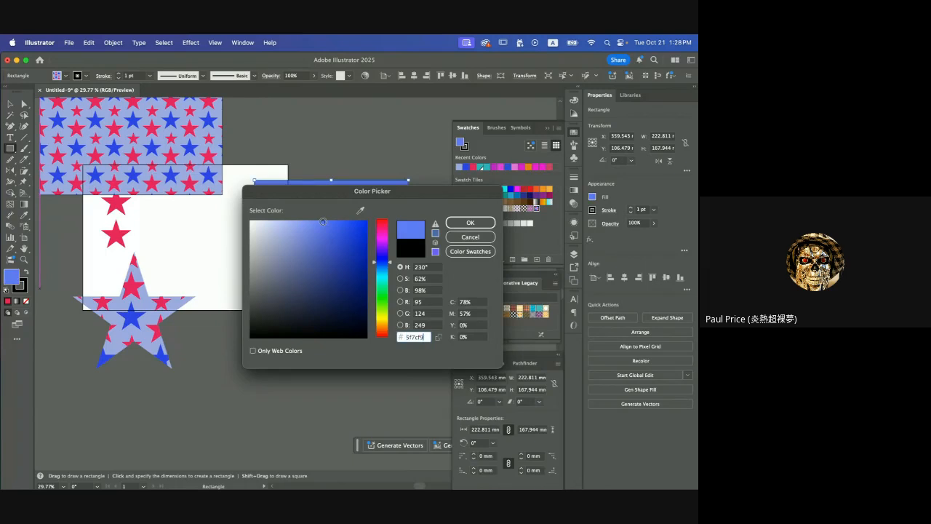
left_click(383, 240)
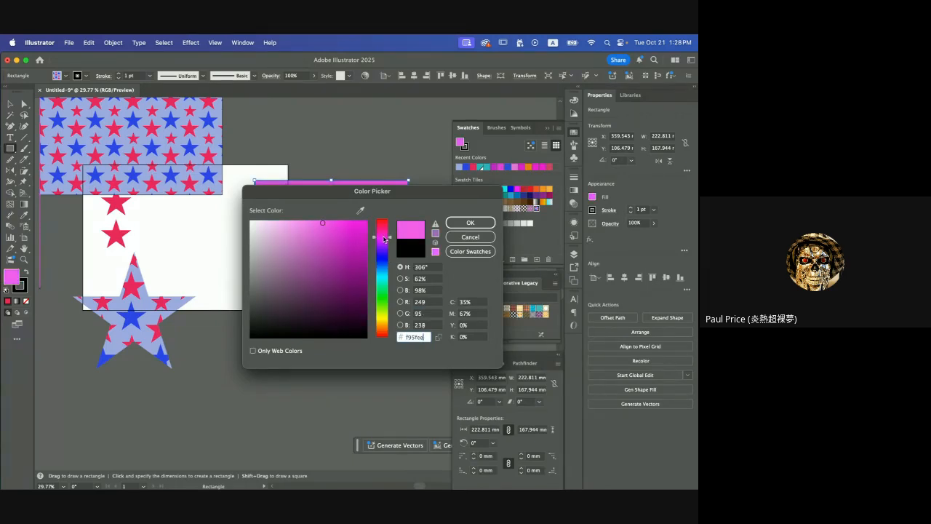
left_click(352, 222)
left_click(466, 222)
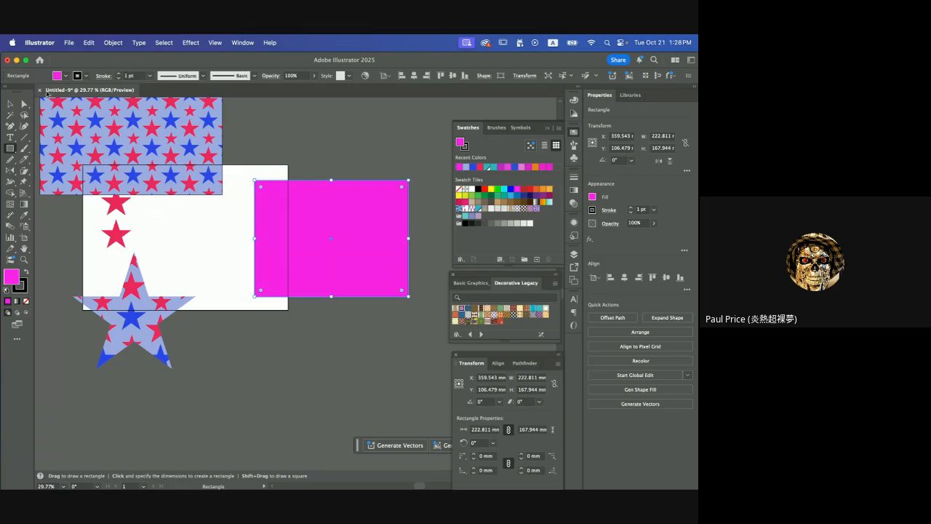
Enlarge the magenta rectangle to about 238 by 179 mm and move it slightly down.
left_click(10, 104)
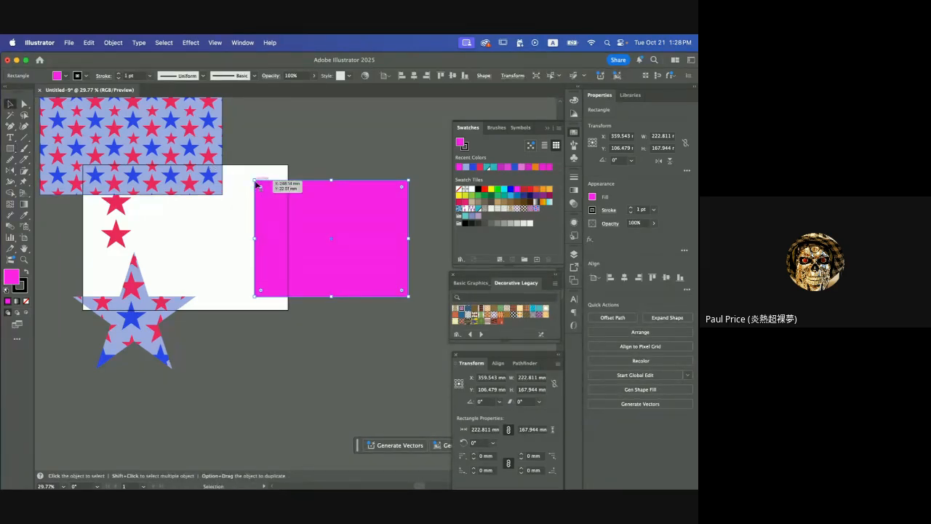
mouse_move(254, 179)
left_mouse_down()
mouse_move(357, 257)
mouse_move(244, 173)
left_mouse_up()
left_click_drag(329, 234, 329, 255)
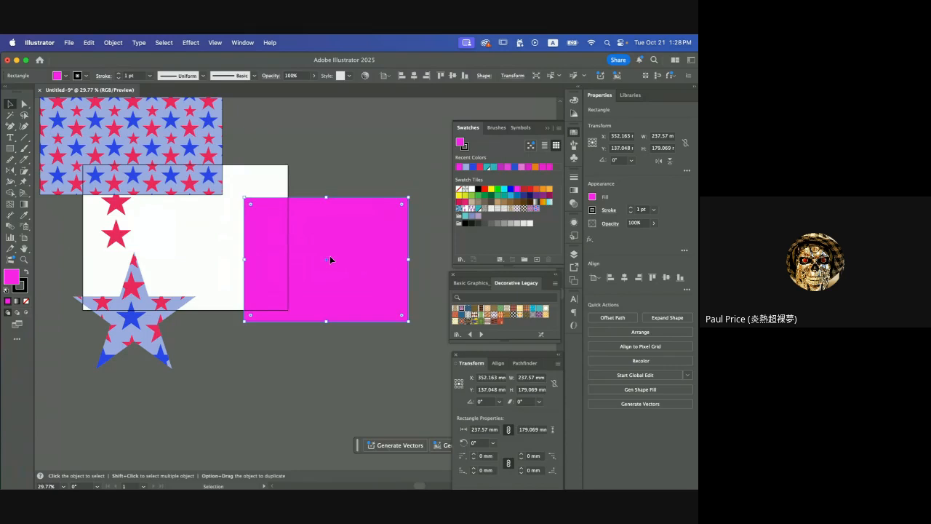
Set the magenta rectangle's stroke colour to yellow #f9ca06.
scroll(329, 255, "up", 3)
scroll(330, 259, "down", 1)
scroll(329, 259, "right", 5)
scroll(329, 259, "up", 2)
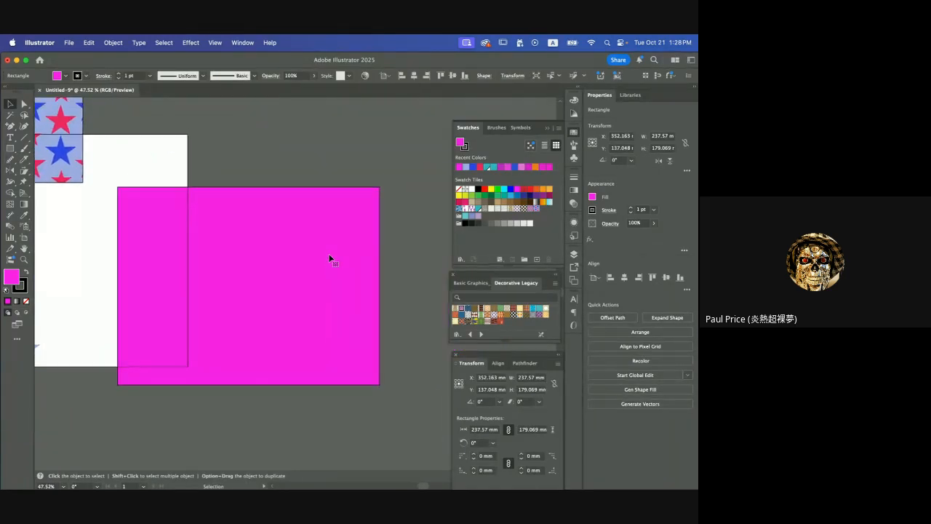
double_click(24, 291)
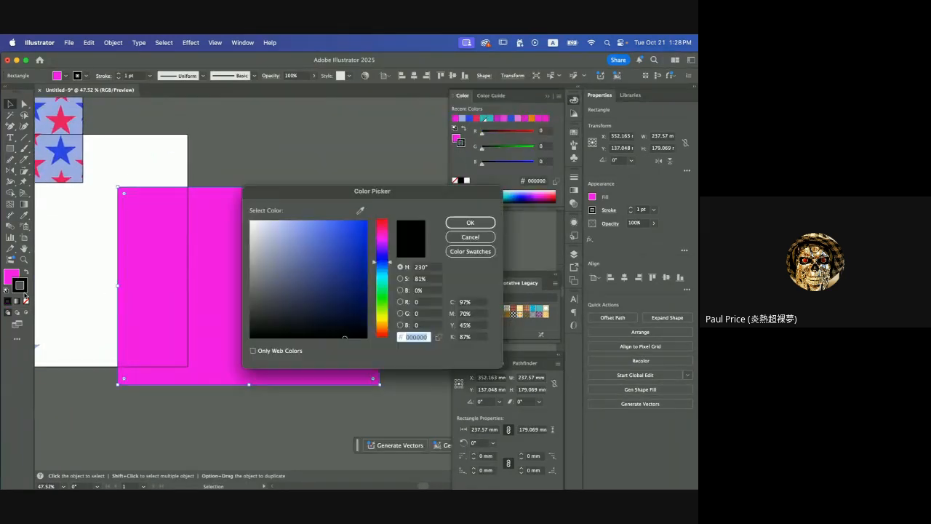
left_click(384, 323)
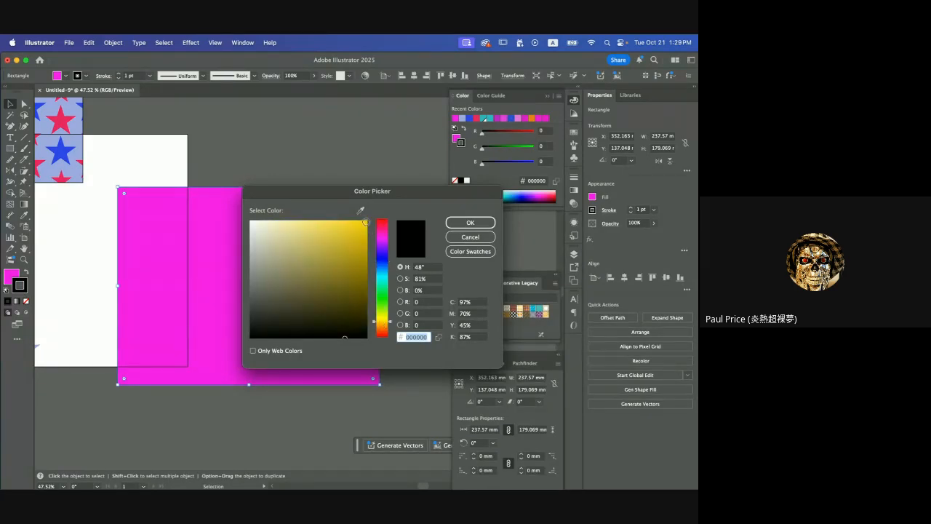
left_click(364, 223)
left_click(470, 223)
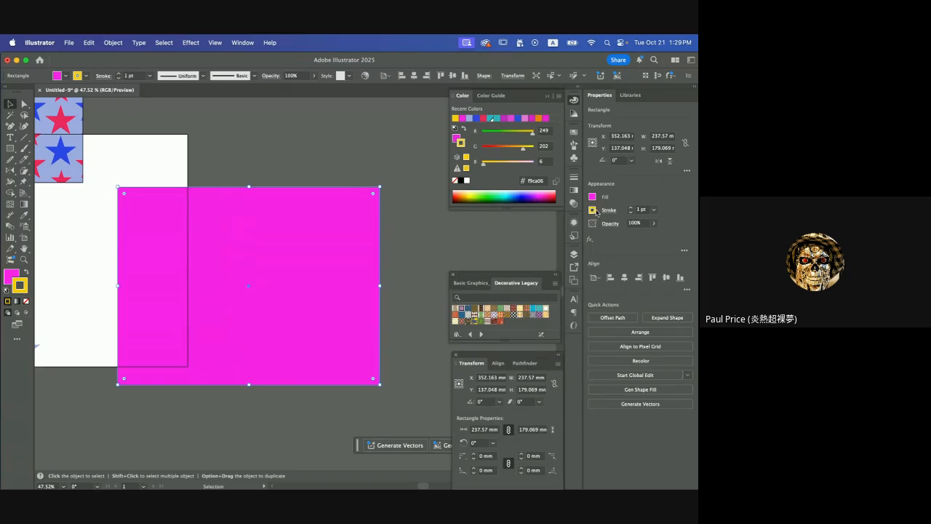
Increase the magenta rectangle's stroke weight to 17 pt.
left_click(632, 208)
left_click(631, 208)
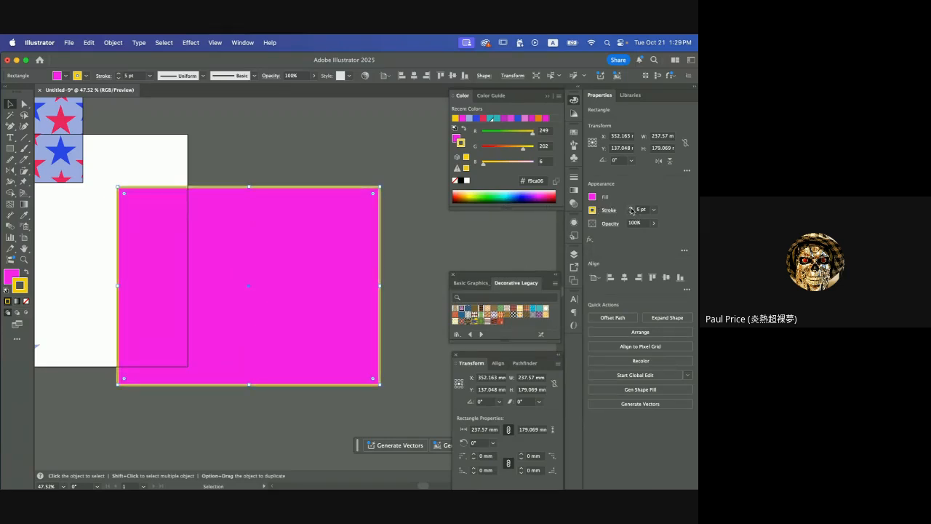
left_click(631, 208)
left_click(632, 208)
left_click(632, 208)
left_click(632, 208)
left_click(631, 208)
left_click(631, 208)
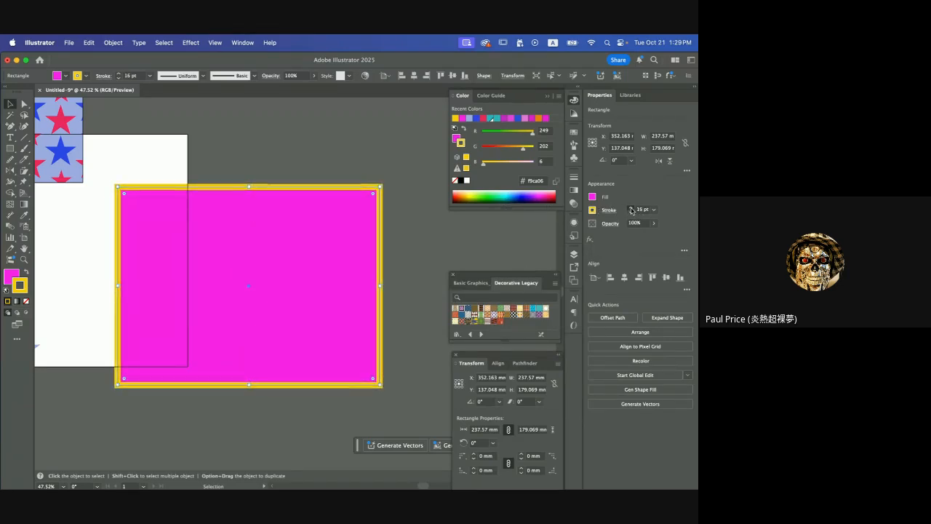
left_click(632, 208)
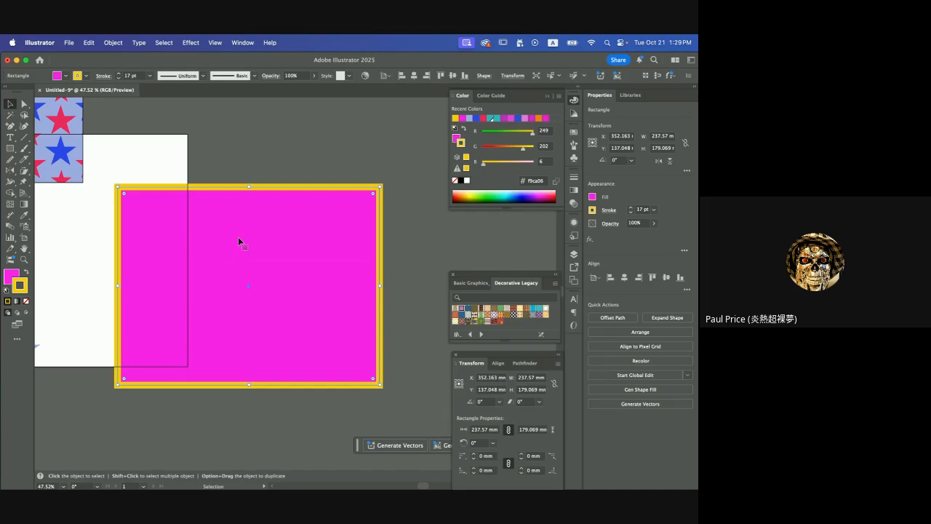
Move the yellow-bordered rectangle and scale it down to about 76 by 58 mm, leaving Scale Strokes & Effects off.
mouse_move(206, 281)
left_mouse_down()
mouse_move(285, 250)
mouse_move(228, 305)
mouse_move(219, 290)
left_mouse_up()
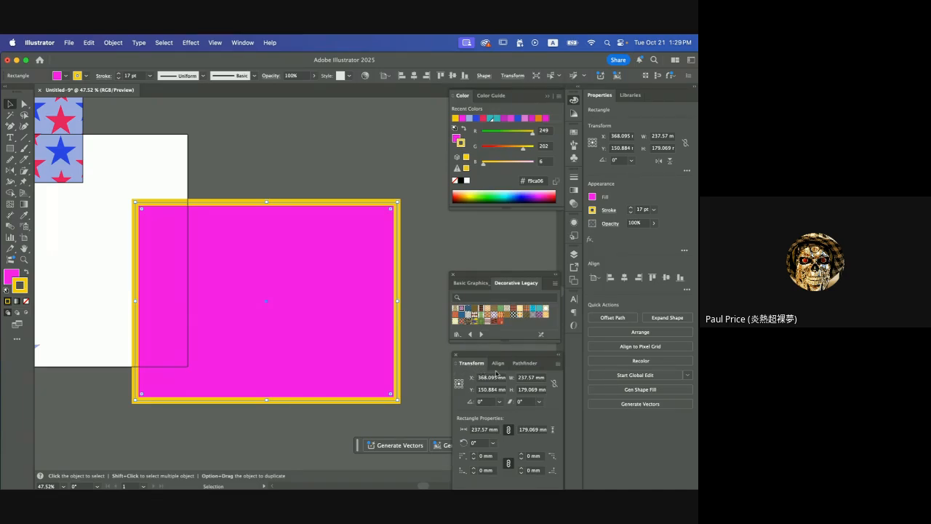
left_click(558, 364)
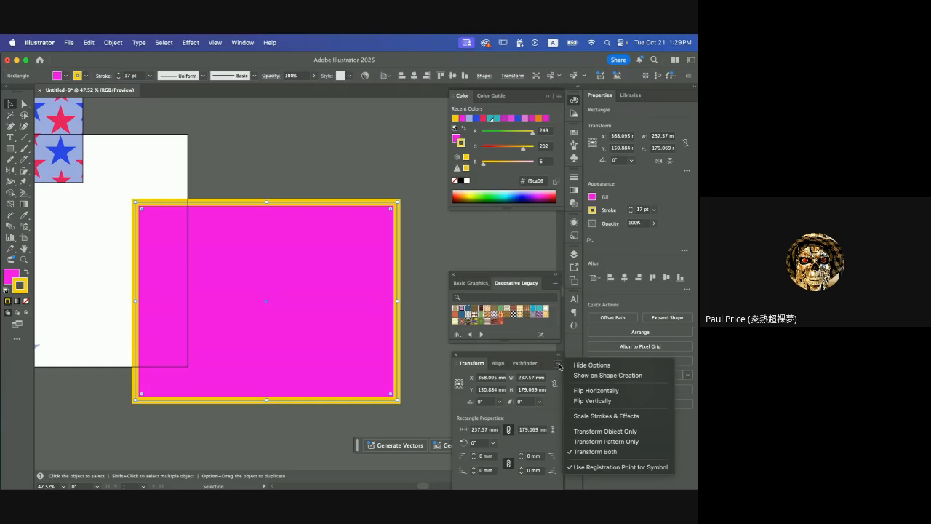
left_click(396, 400)
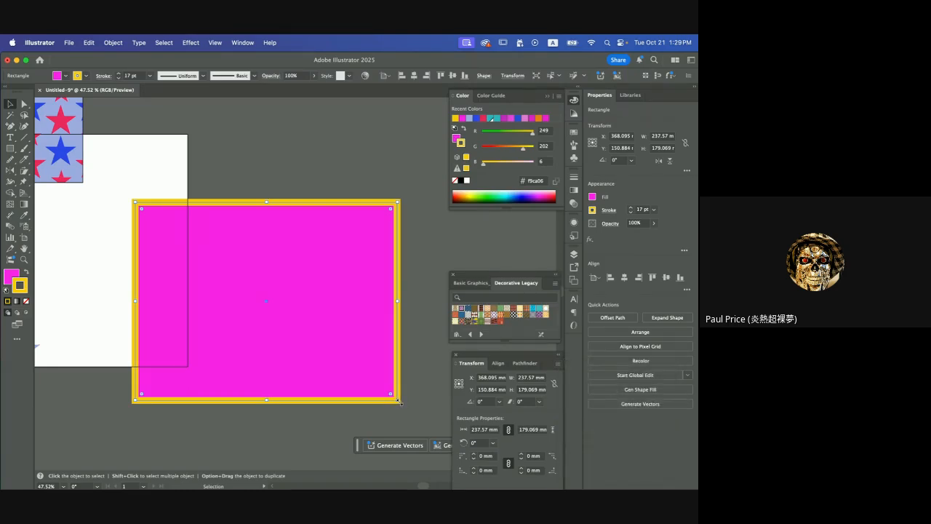
left_click_drag(400, 401, 429, 394)
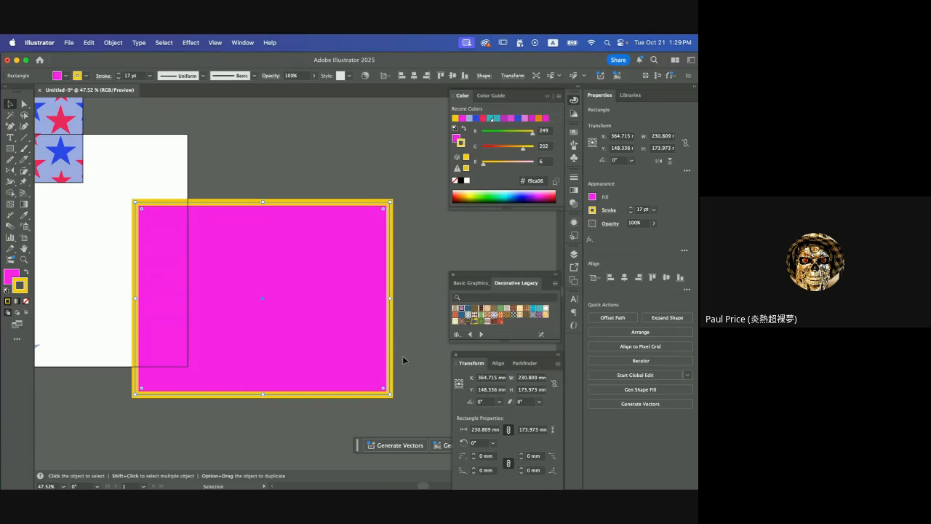
left_click_drag(391, 394, 269, 266)
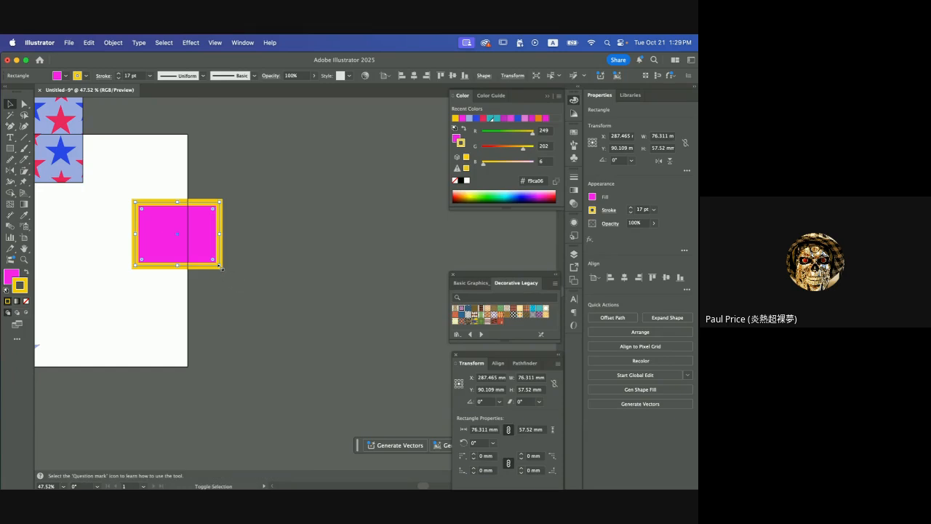
Enlarge the yellow-bordered magenta rectangle to about 239 by 180 mm and turn on Scale Strokes & Effects.
left_click_drag(219, 266, 399, 401)
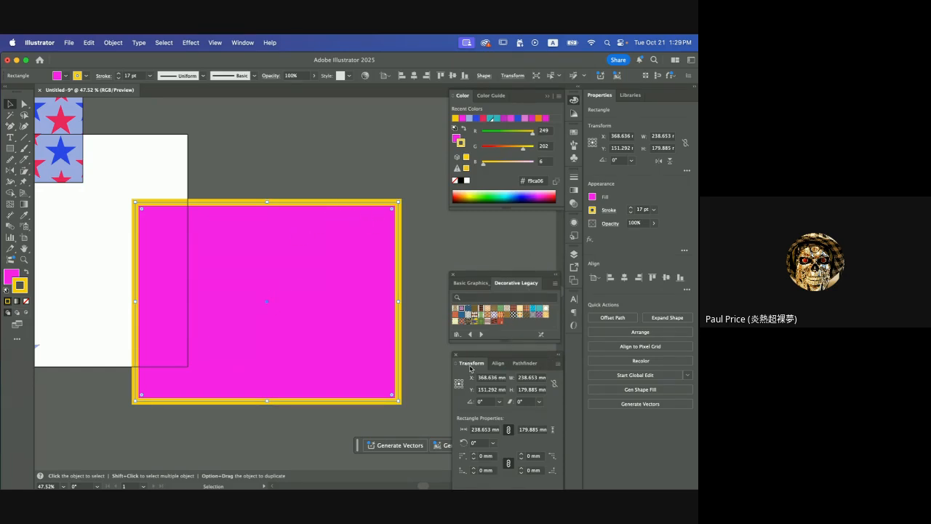
left_click(558, 363)
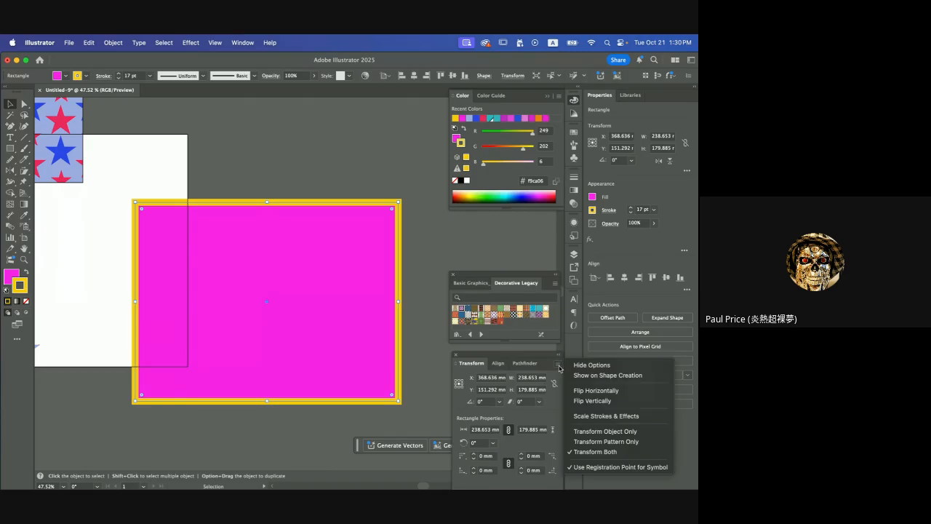
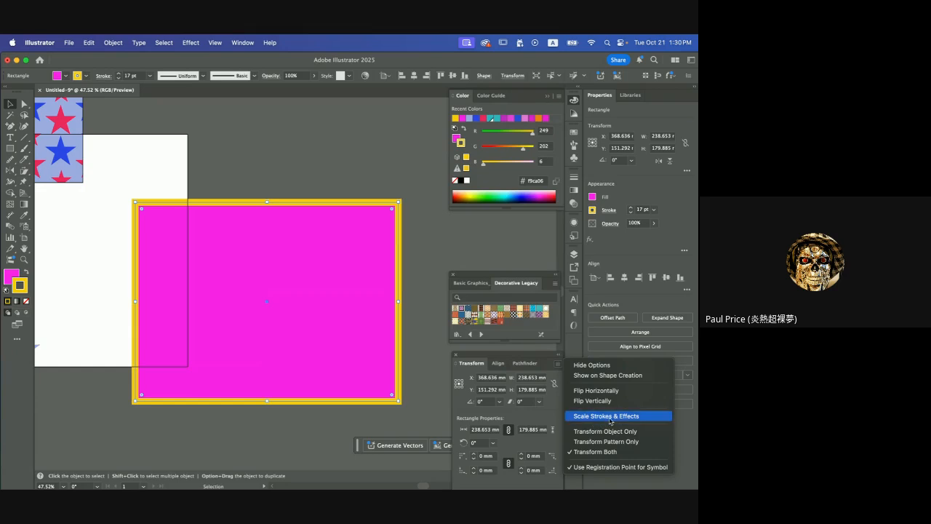
left_click(609, 418)
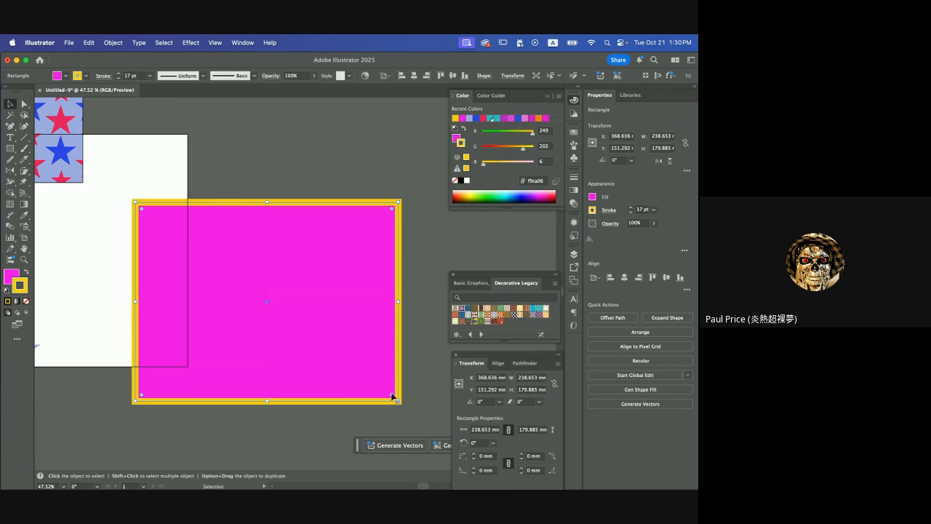
Scale the magenta rectangle down to about 119 by 90 mm, enlarge it to about 285 by 215 mm, and shift it left.
left_click_drag(399, 401, 271, 296)
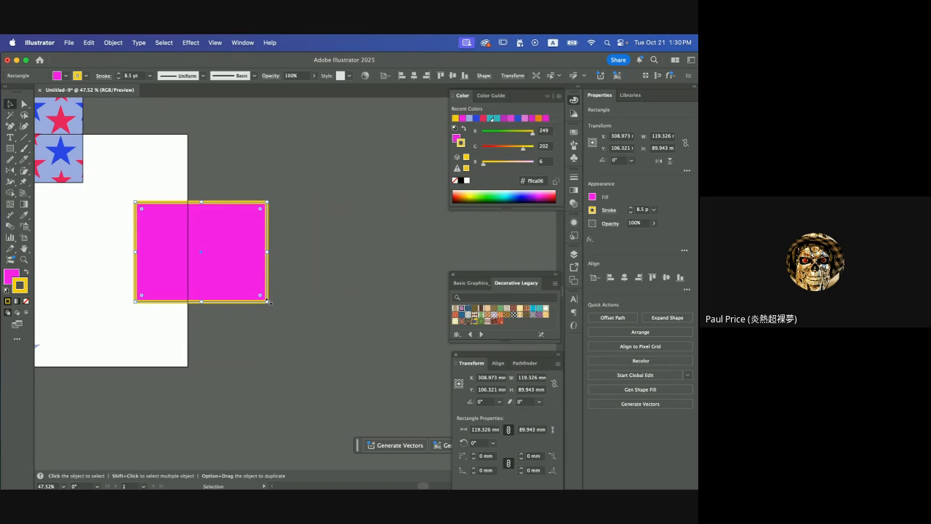
mouse_move(270, 302)
left_mouse_down()
mouse_move(438, 432)
mouse_move(449, 454)
left_mouse_up()
left_click_drag(370, 287, 308, 283)
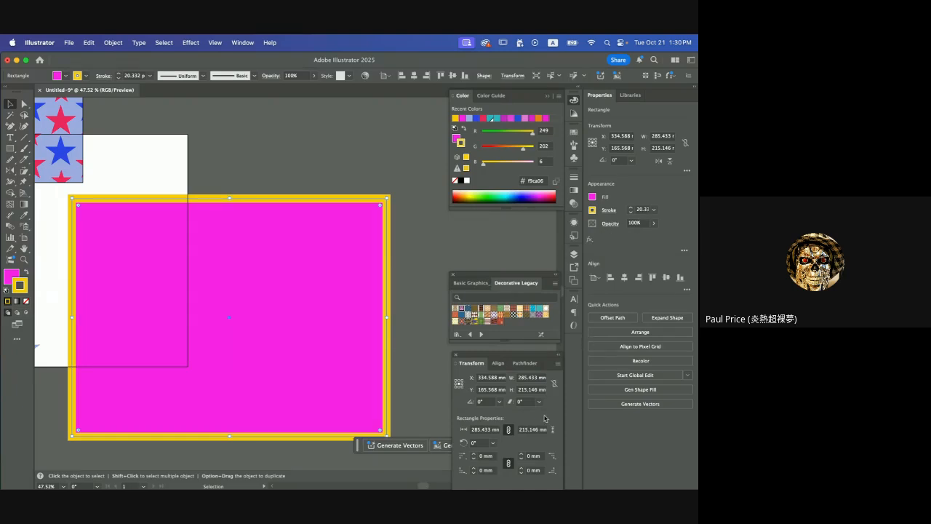
Turn off Scale Strokes & Effects, shrink the magenta rectangle to about 68 by 52 mm and move it right of the artboard.
left_click(557, 363)
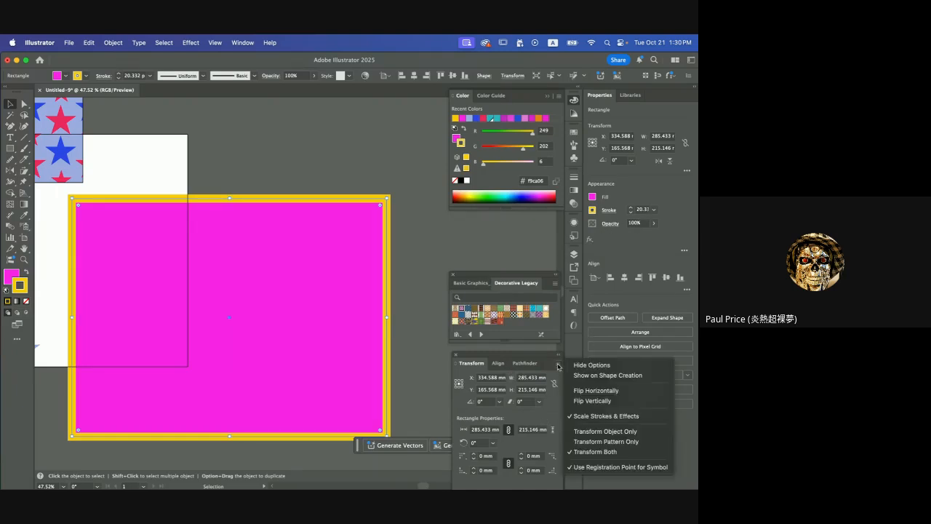
left_click(579, 419)
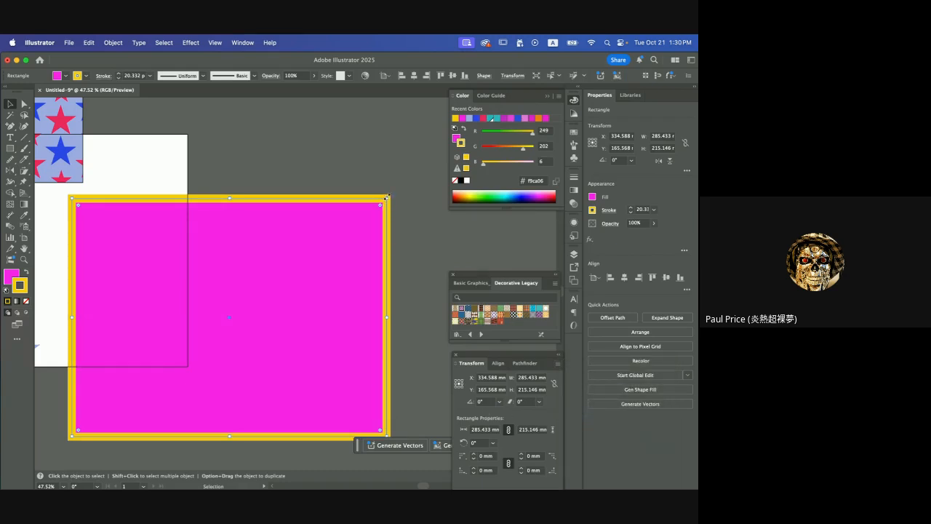
left_click_drag(387, 196, 149, 378)
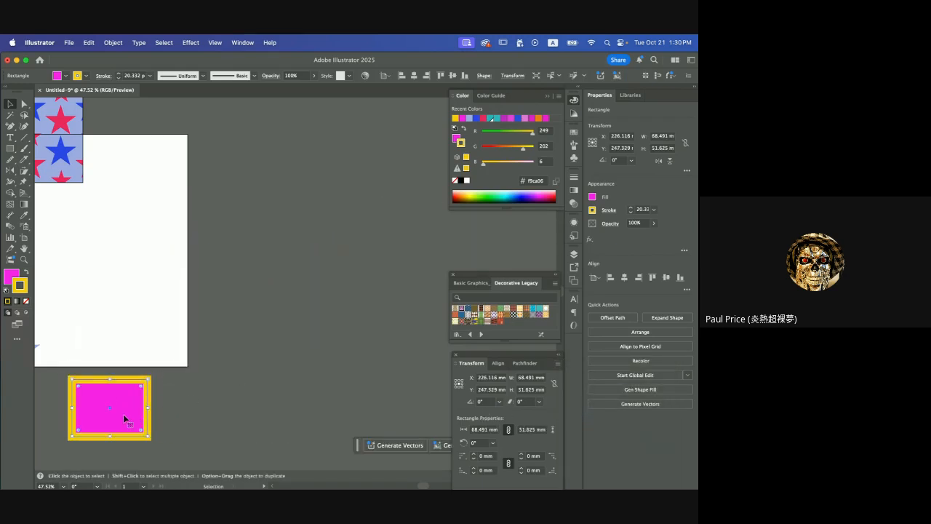
left_click_drag(122, 414, 301, 266)
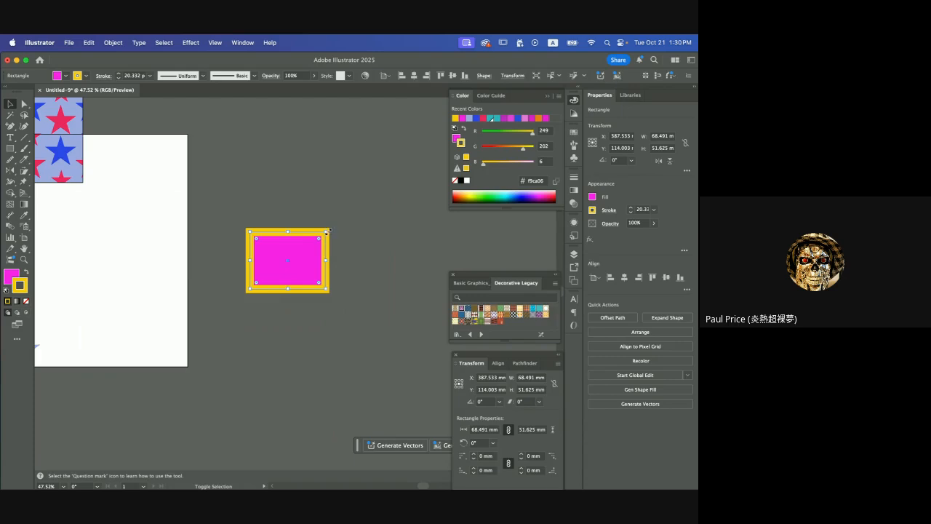
Shrink the magenta rectangle to about 34 by 26 mm, enlarge it to about 174 by 131 mm and reposition it beside the artboard.
left_click_drag(326, 230, 291, 258)
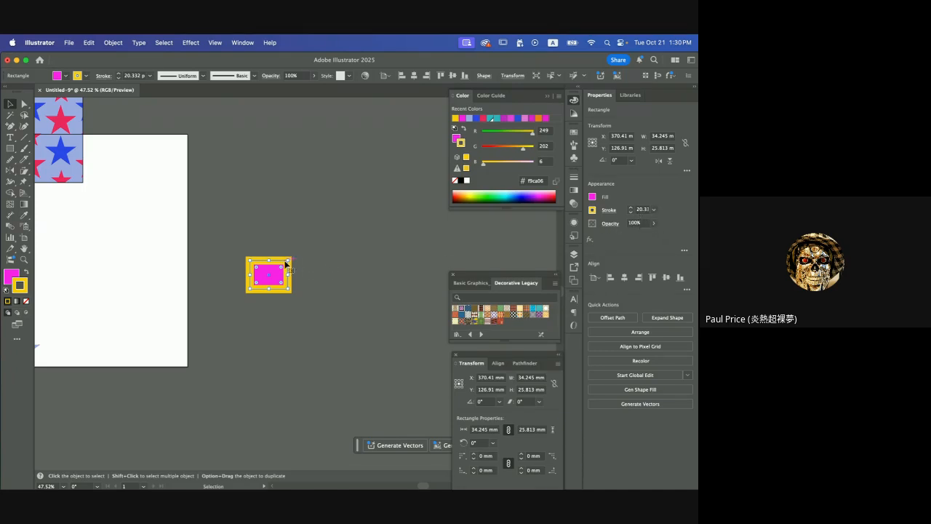
left_click_drag(287, 261, 439, 145)
left_click_drag(333, 191, 311, 256)
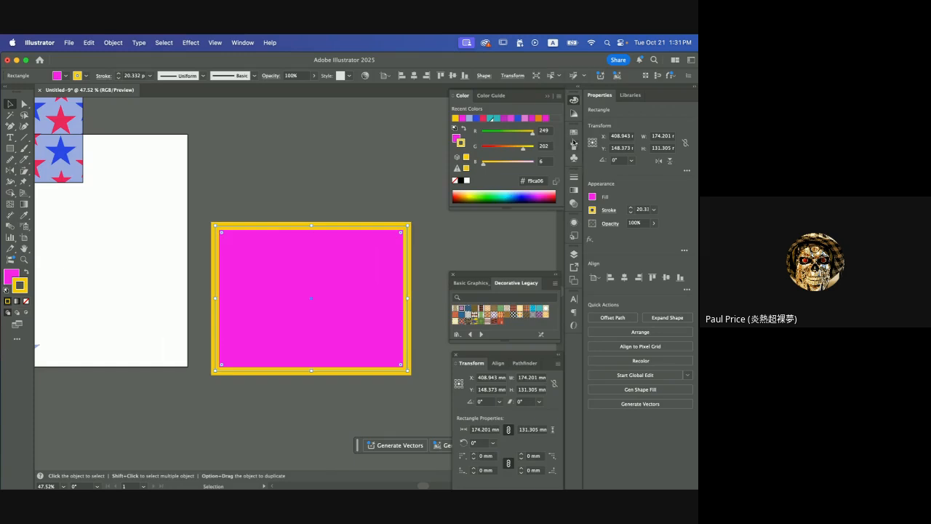
Move the star-patterned rectangle down over the artboard and give it a 23 pt yellow-green stroke, #d0e50a.
left_click_drag(51, 157, 151, 305)
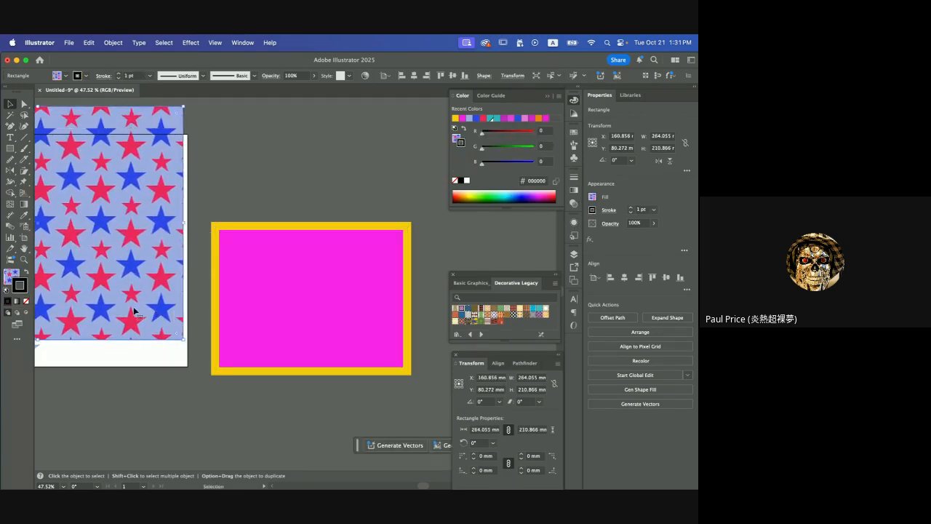
double_click(24, 290)
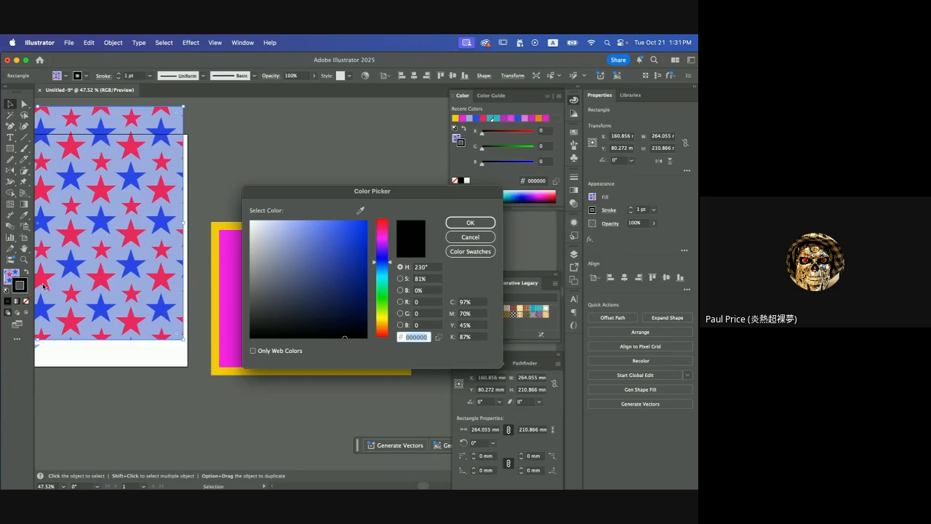
left_click(386, 315)
left_click(363, 234)
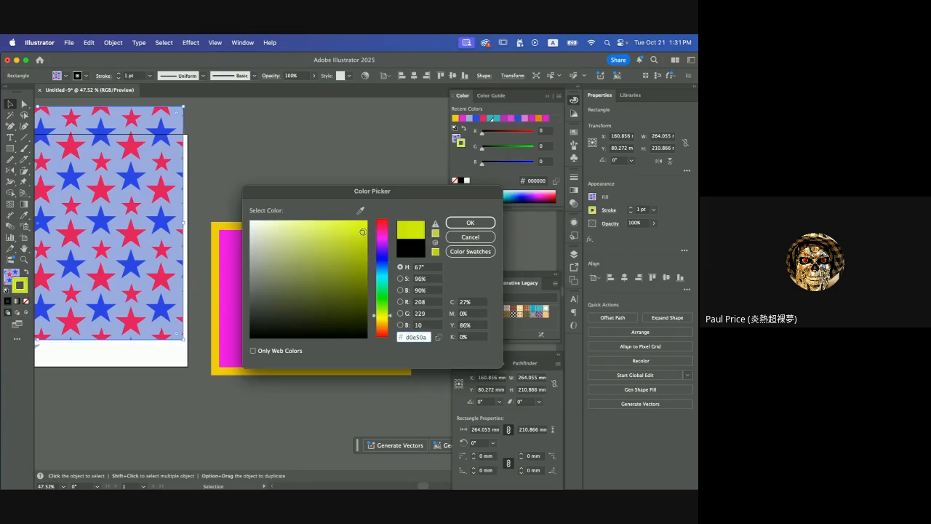
left_click(470, 222)
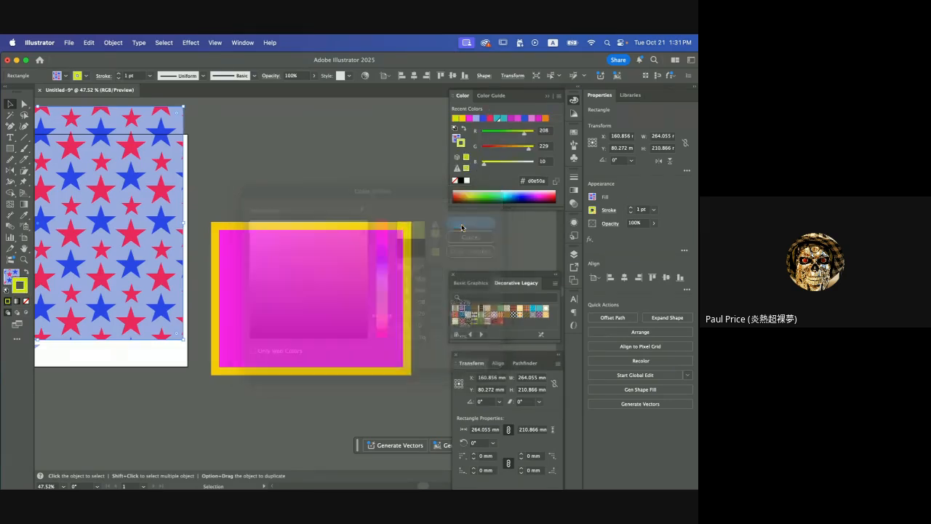
left_click(631, 207)
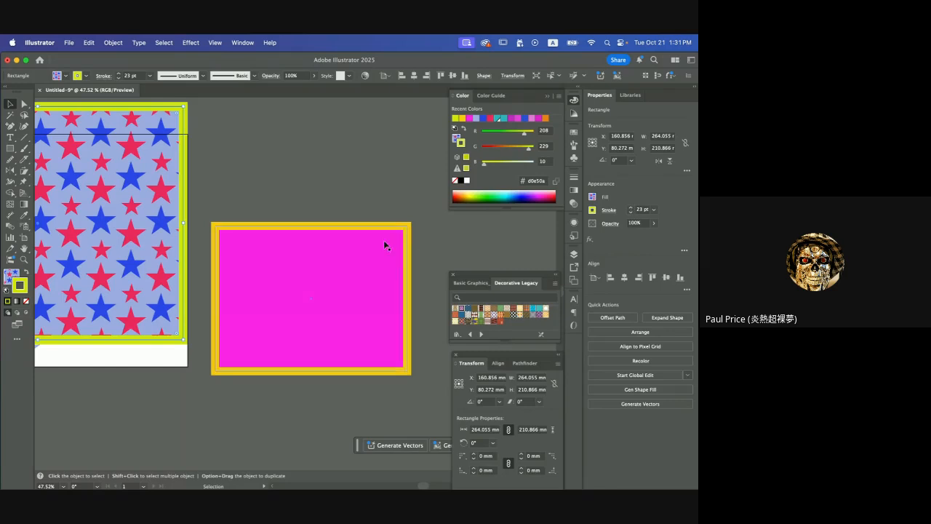
Move the magenta rectangle down and shift the star-patterned rectangle right into the space above it.
left_click_drag(346, 246, 357, 379)
left_click_drag(145, 276, 357, 235)
mouse_move(394, 296)
left_mouse_down()
mouse_move(291, 213)
mouse_move(385, 289)
mouse_move(347, 292)
mouse_move(322, 237)
mouse_move(382, 284)
mouse_move(269, 203)
mouse_move(394, 296)
left_mouse_up()
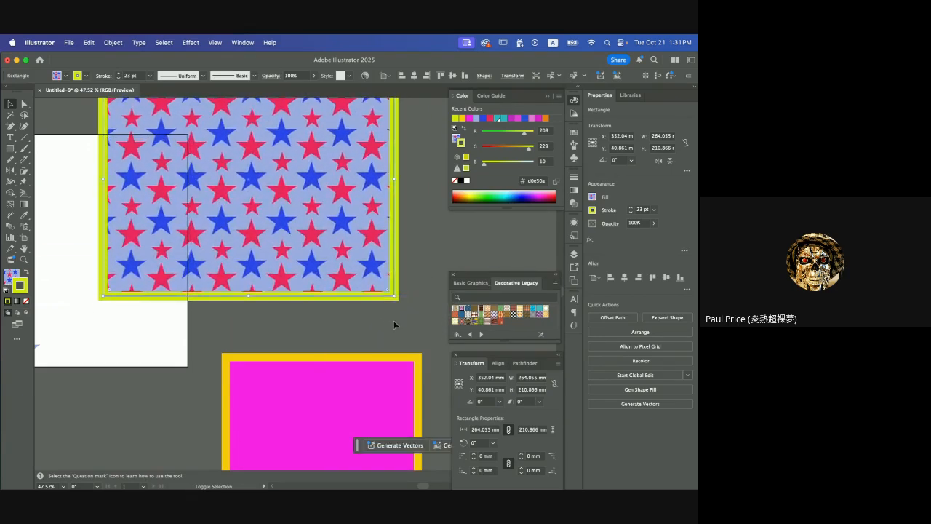
Turn on Scale Strokes & Effects, scale the star-patterned rectangle down to about 229 by 183 mm and shift it slightly.
left_click(554, 285)
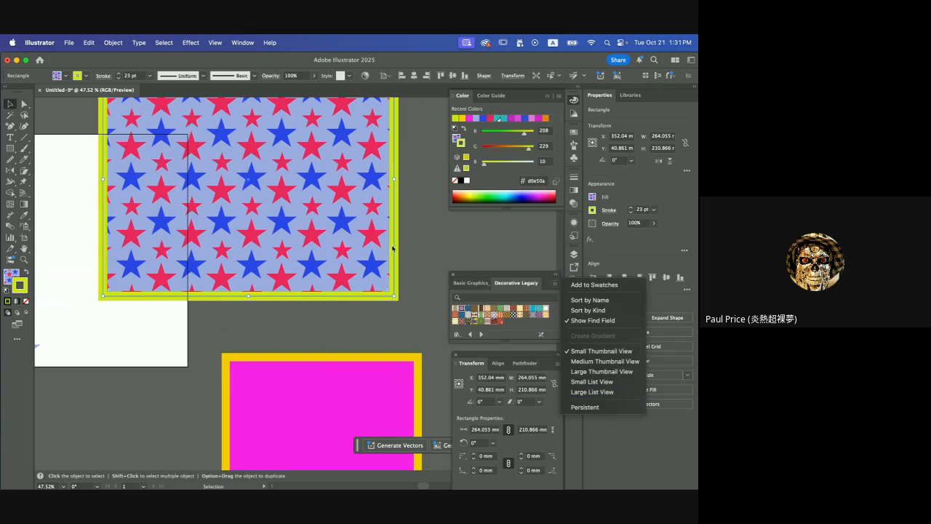
left_click(424, 252)
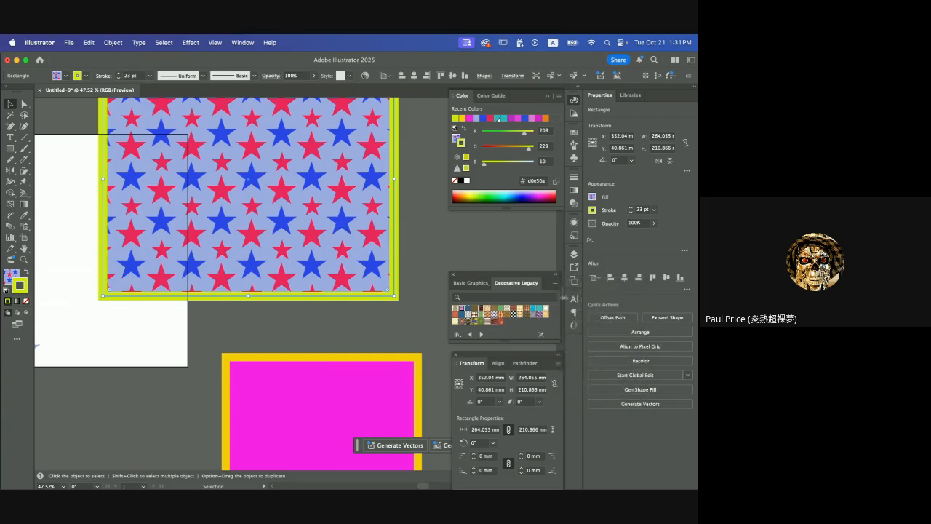
left_click(558, 364)
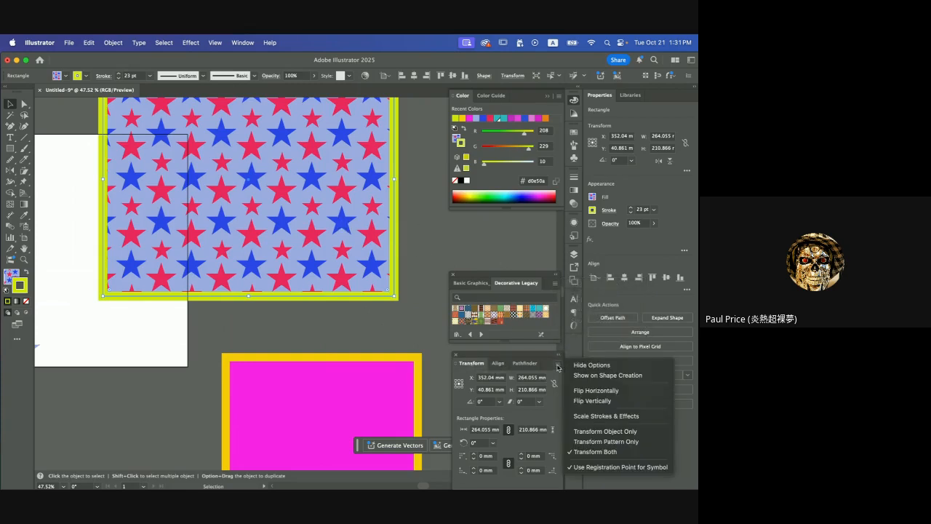
left_click(610, 421)
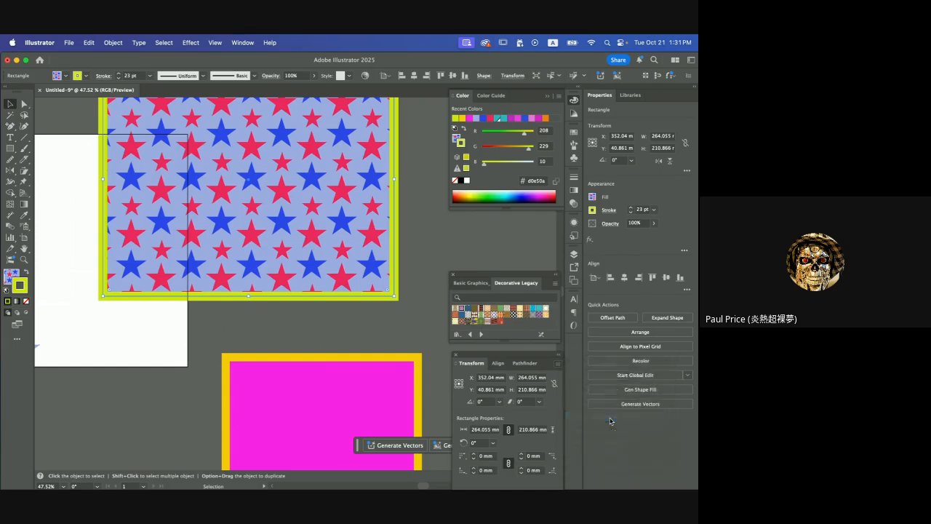
left_click_drag(394, 295, 406, 266)
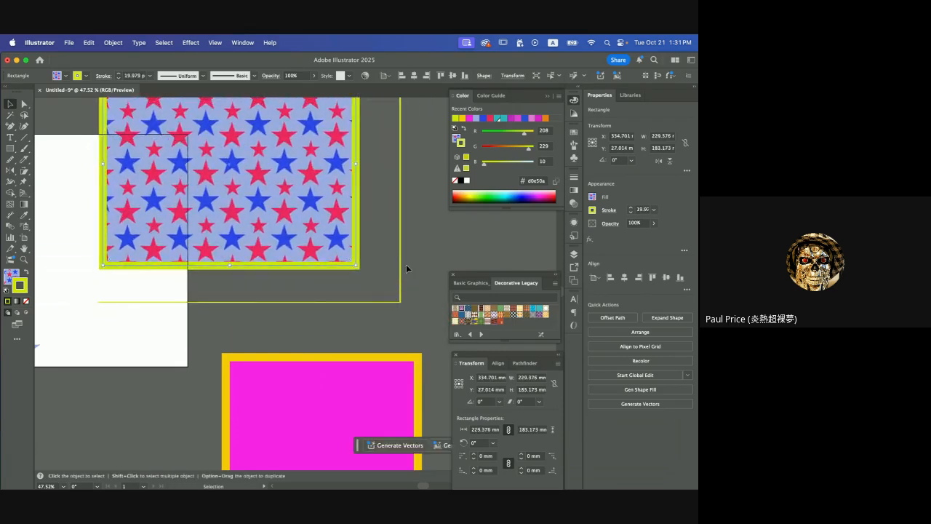
left_click_drag(299, 216, 315, 240)
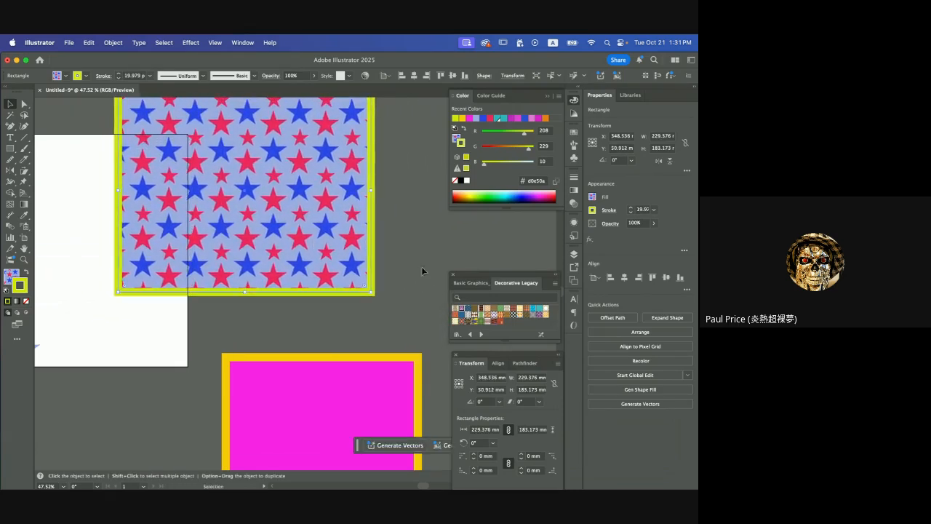
Switch the transform option to Transform Pattern Only and try moving the pattern inside the star-patterned rectangle.
left_click(557, 365)
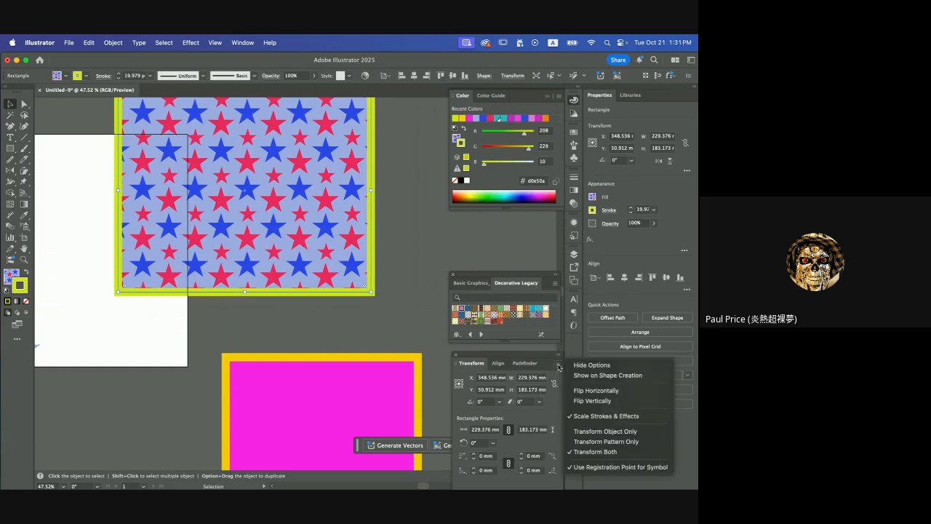
left_click(605, 444)
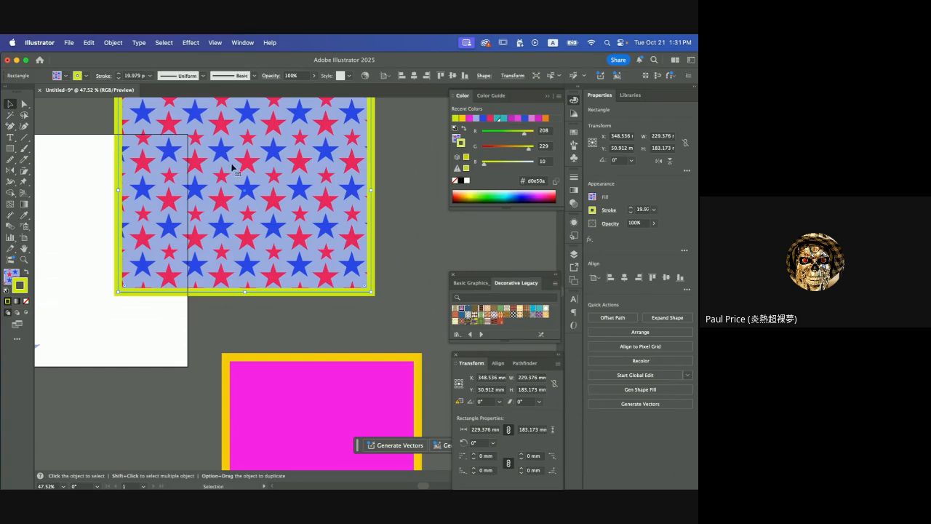
left_click_drag(232, 168, 265, 179)
left_click(24, 104)
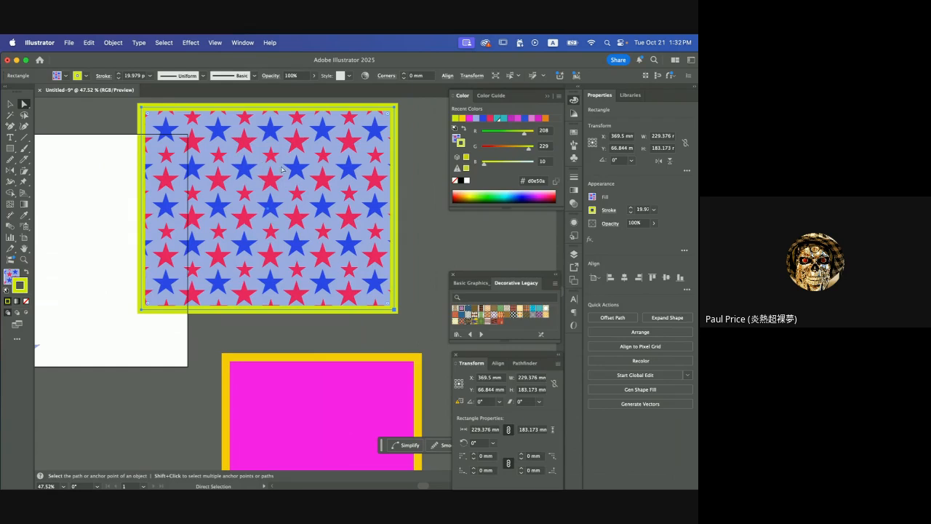
left_click(11, 104)
mouse_move(314, 192)
left_mouse_down()
mouse_move(210, 185)
mouse_move(352, 196)
mouse_move(304, 183)
left_mouse_up()
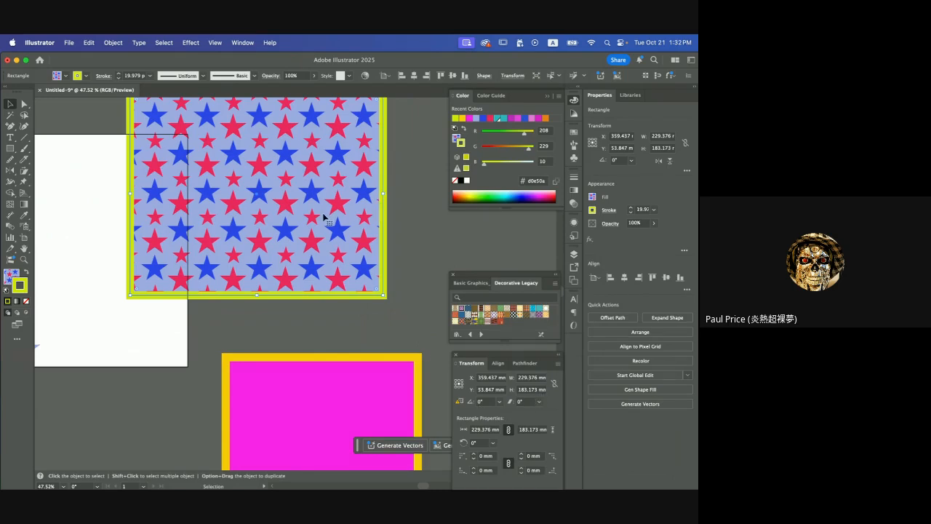
Move the star-patterned rectangle clear of the artboard, to the right of it and above the magenta rectangle.
scroll(309, 233, "down", 3)
left_click_drag(276, 212, 335, 207)
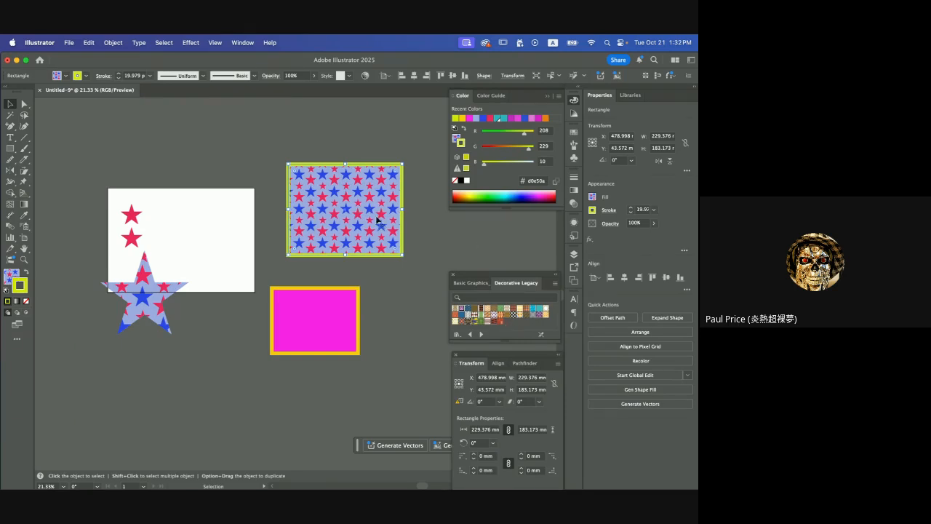
mouse_move(331, 204)
left_mouse_down()
mouse_move(355, 234)
mouse_move(330, 198)
left_mouse_up()
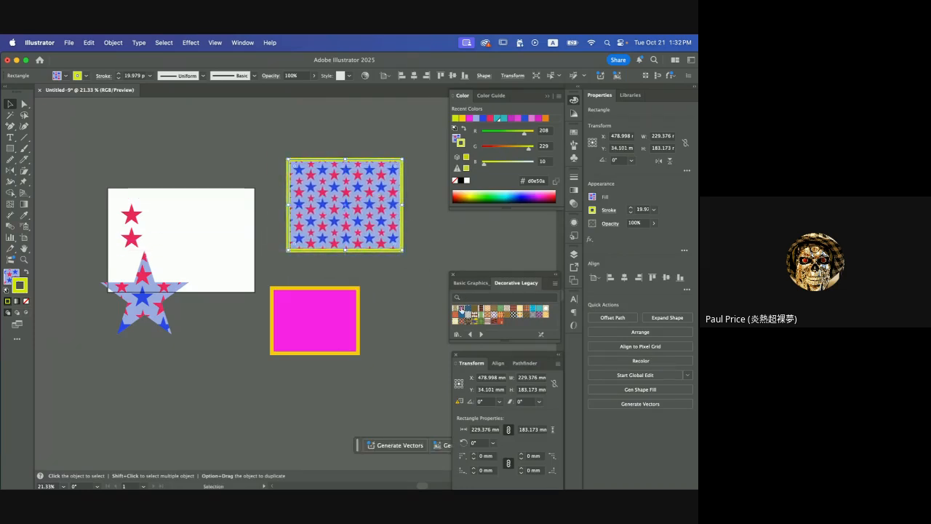
Apply the stars pattern swatch to the star-patterned rectangle's stroke and open the swatch for pattern editing.
left_click(574, 133)
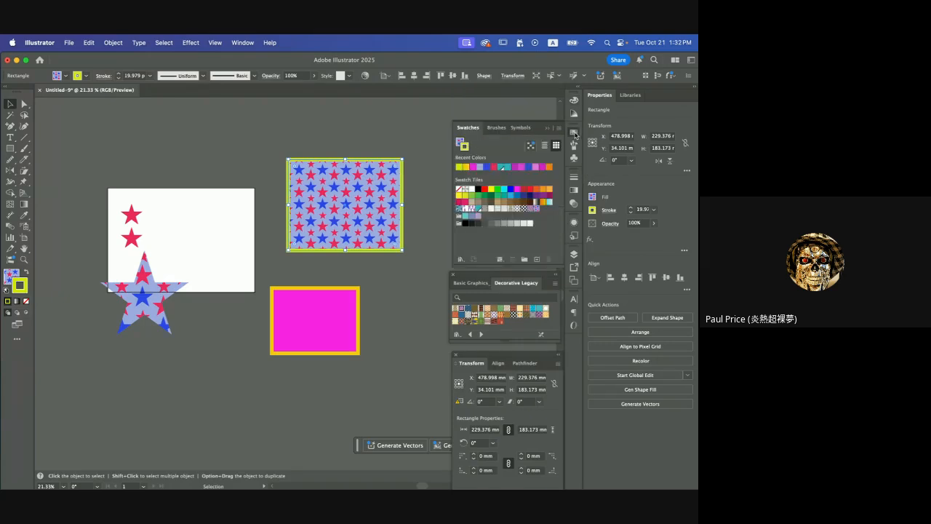
left_click(536, 209)
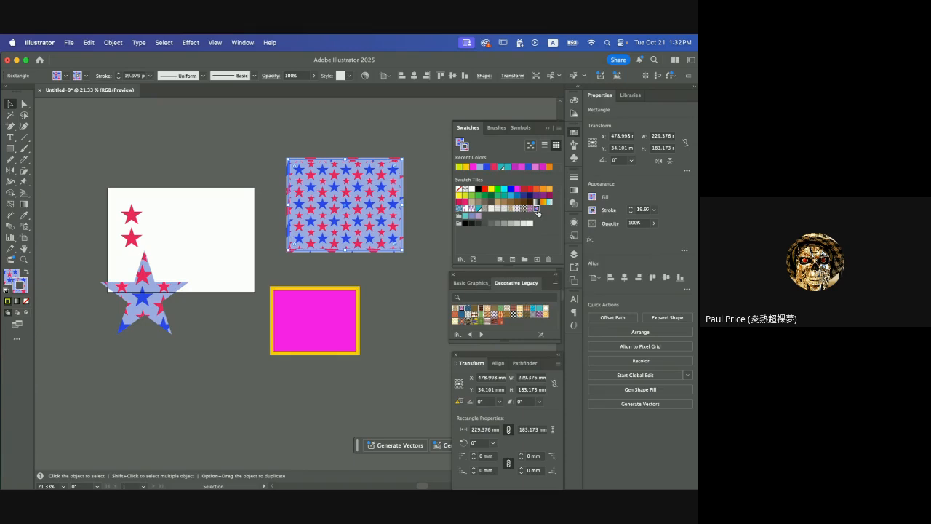
left_click(512, 261)
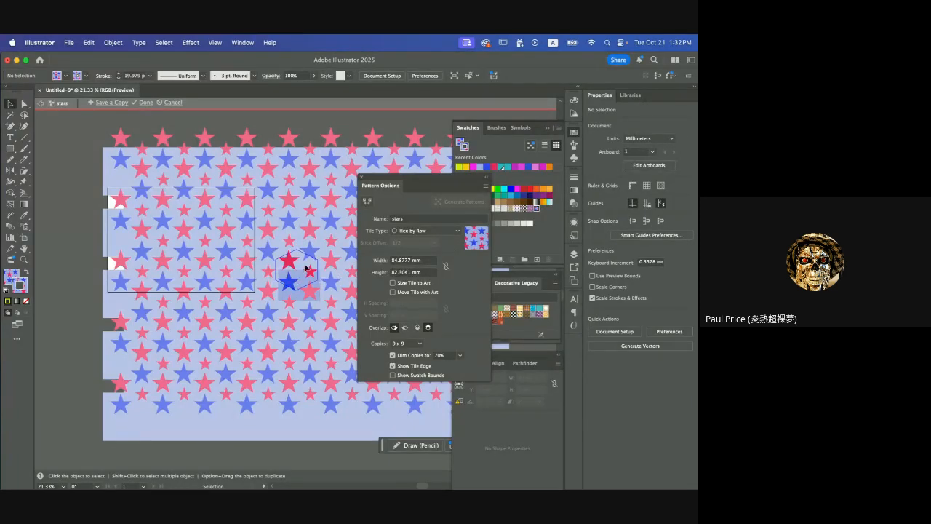
Change the fill of the stars pattern's background rectangle to light green, a8e271.
left_click(303, 272)
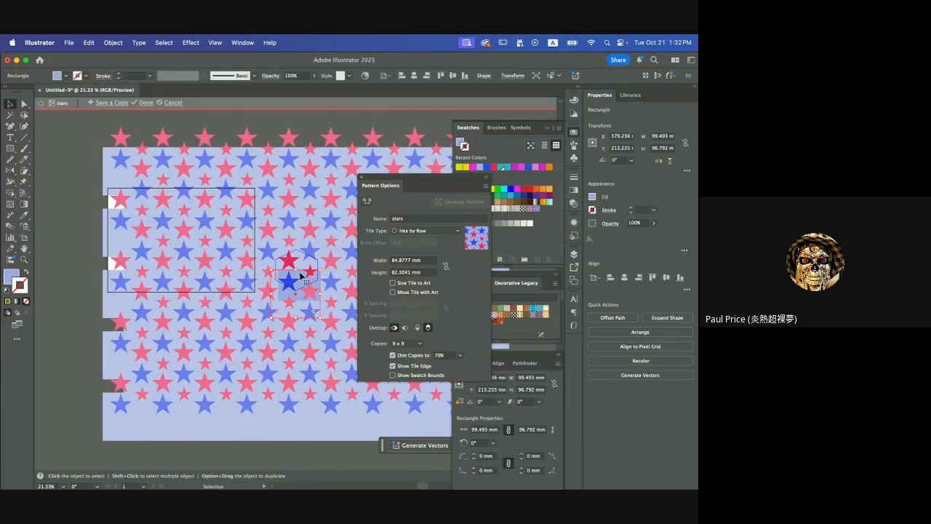
double_click(9, 278)
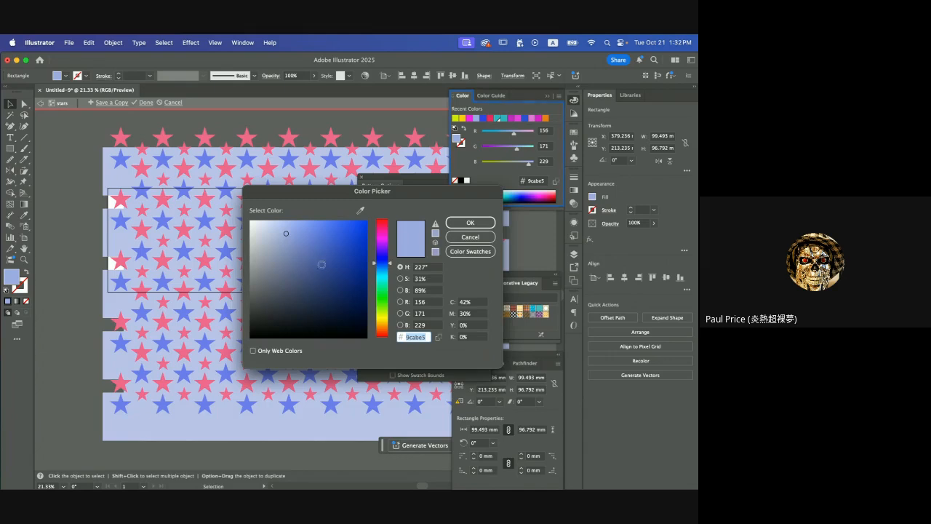
left_click(296, 260)
left_click(308, 232)
left_click(385, 309)
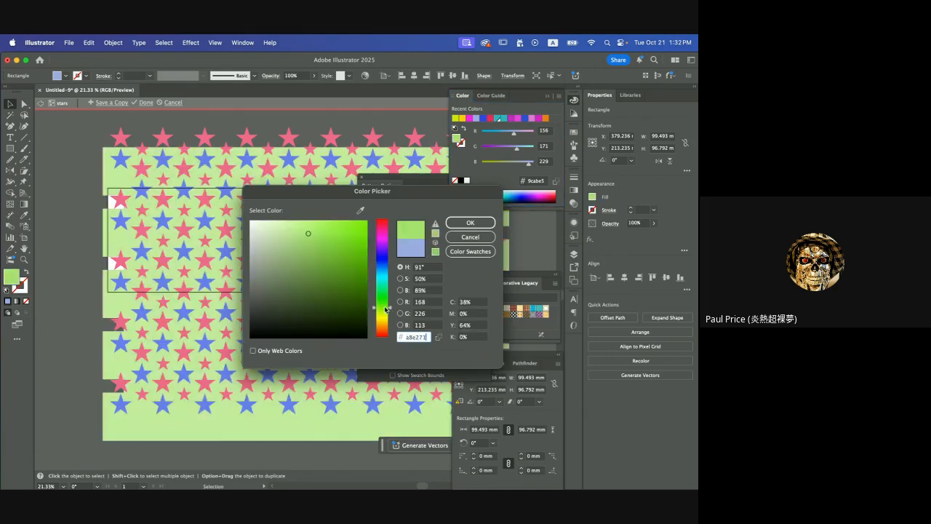
left_click(467, 223)
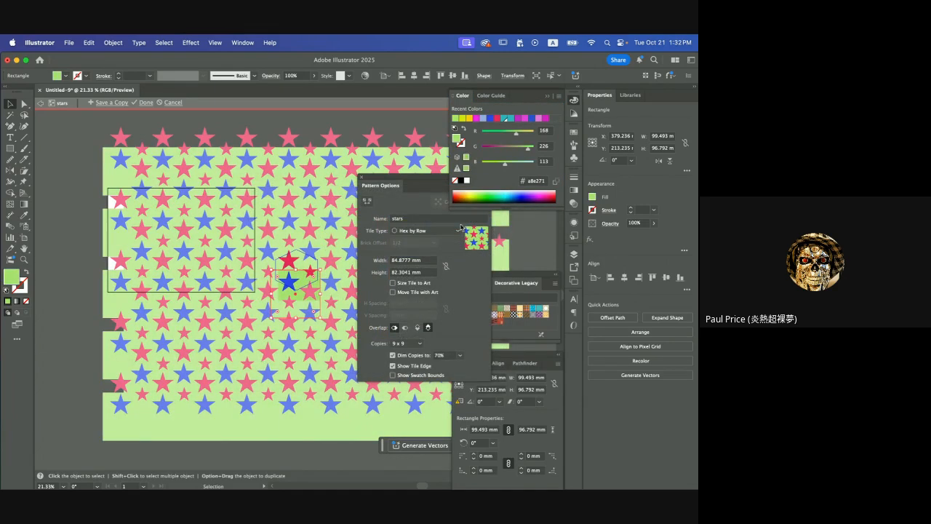
Enlarge the upper red star in the pattern tile to about 65 by 62 mm.
left_click(289, 259)
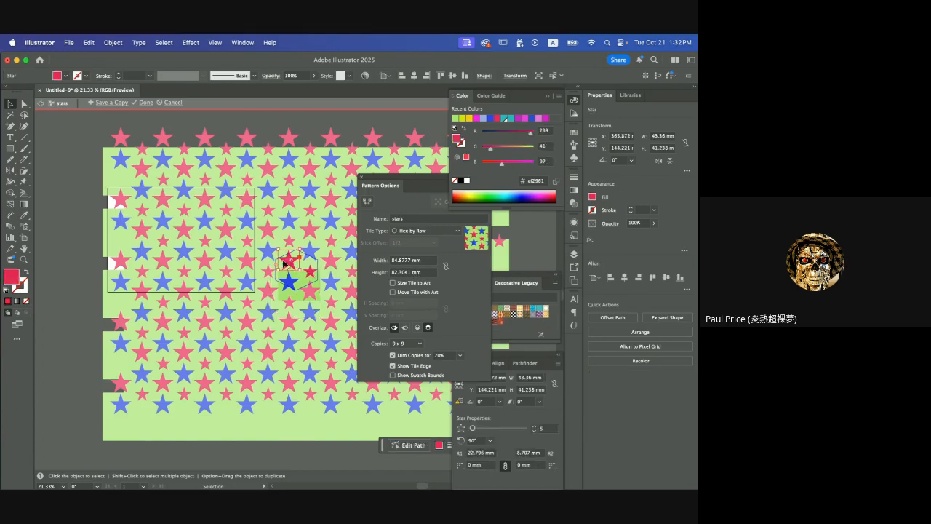
mouse_move(300, 268)
left_mouse_down()
mouse_move(310, 279)
mouse_move(290, 266)
left_mouse_up()
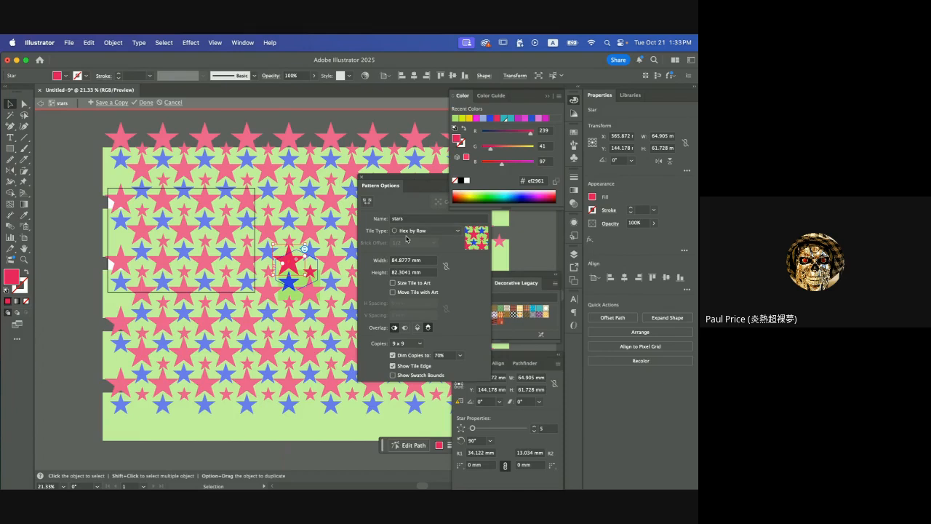
Set the pattern's tile type to Grid and move the enlarged red star to the tile's upper right corner.
left_click(422, 231)
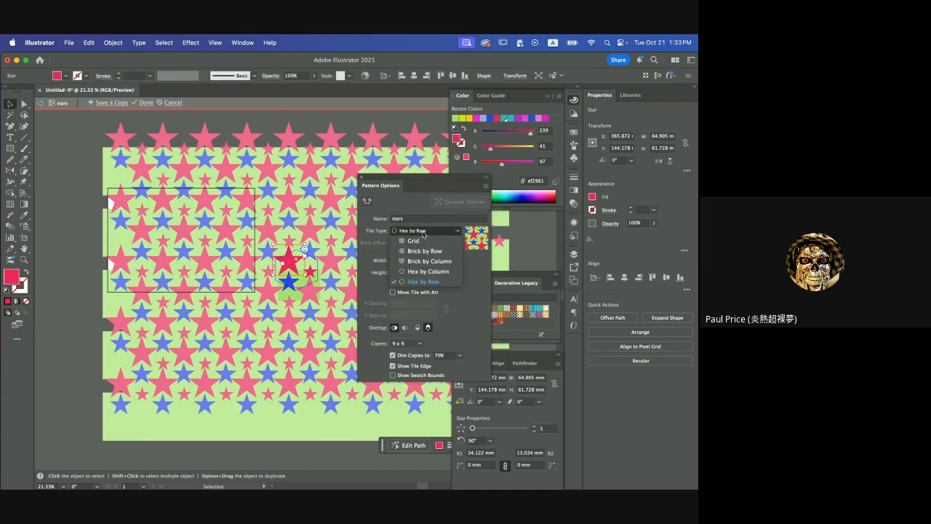
left_click(425, 241)
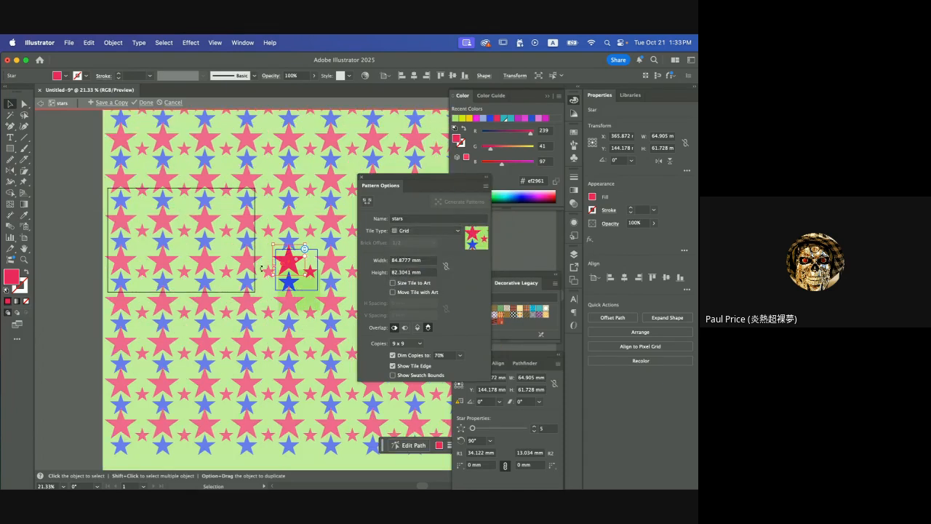
left_click_drag(289, 271, 311, 264)
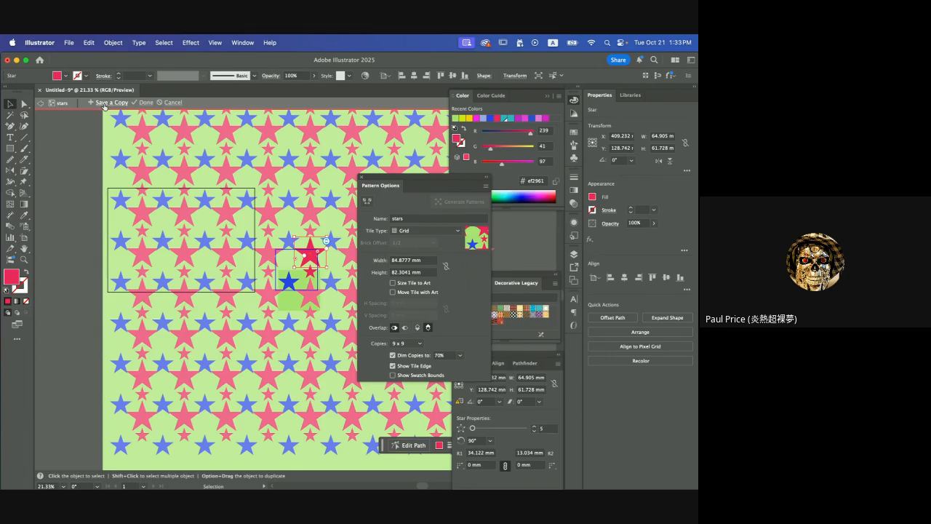
Save a copy of the edited pattern as star02 and finish editing the original stars pattern.
left_click(108, 103)
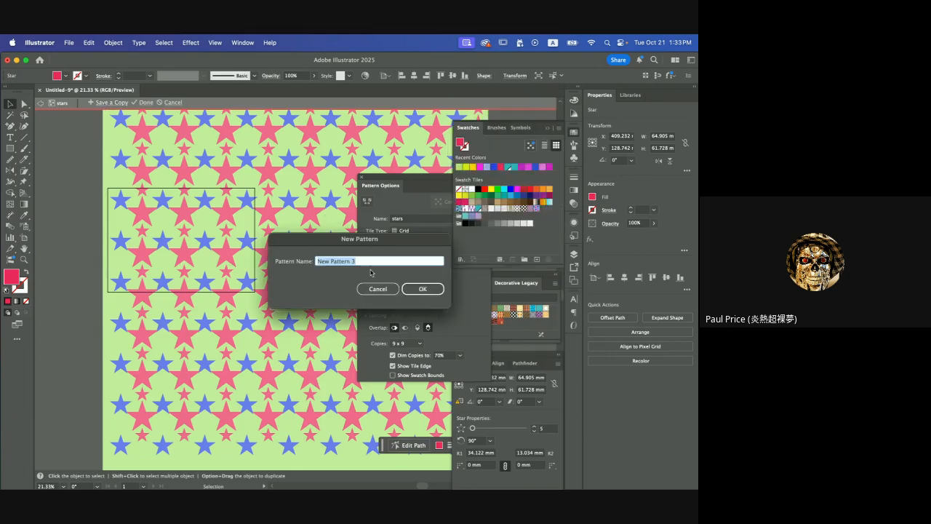
type("star02")
left_click(420, 290)
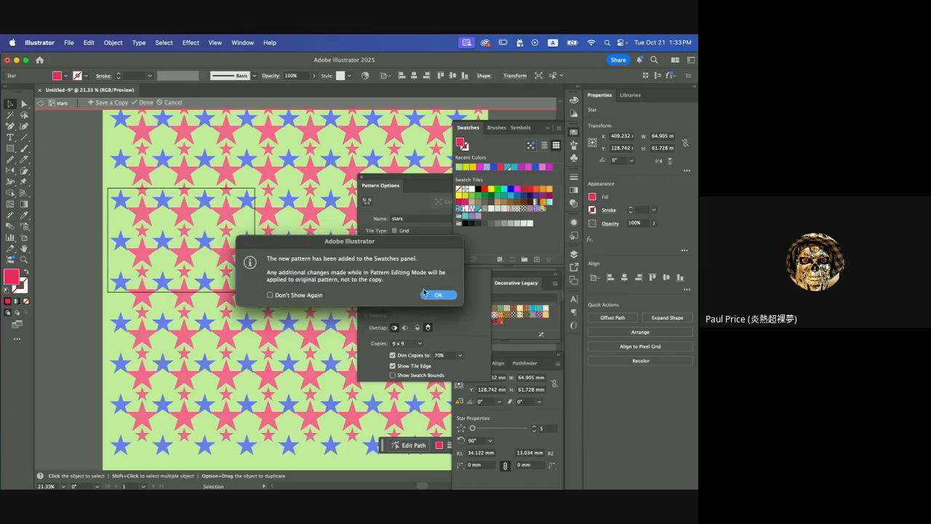
left_click(438, 295)
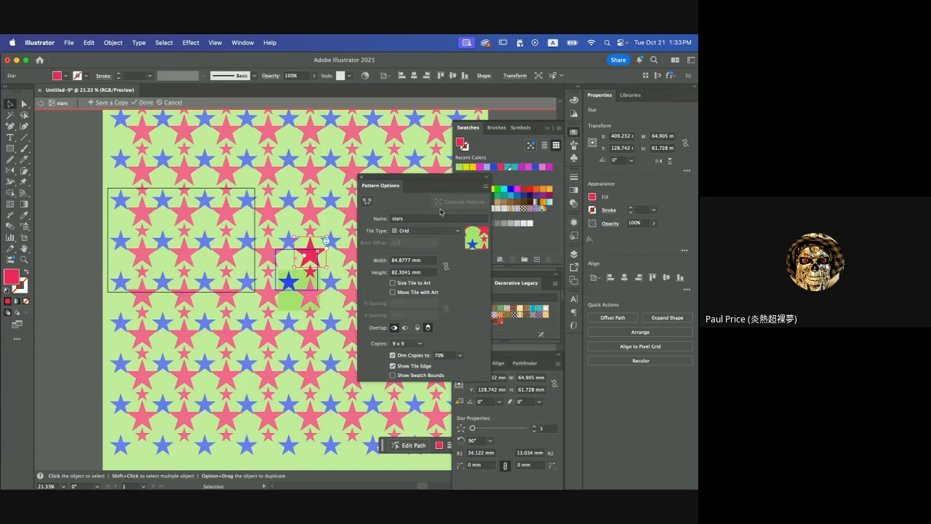
left_click(144, 103)
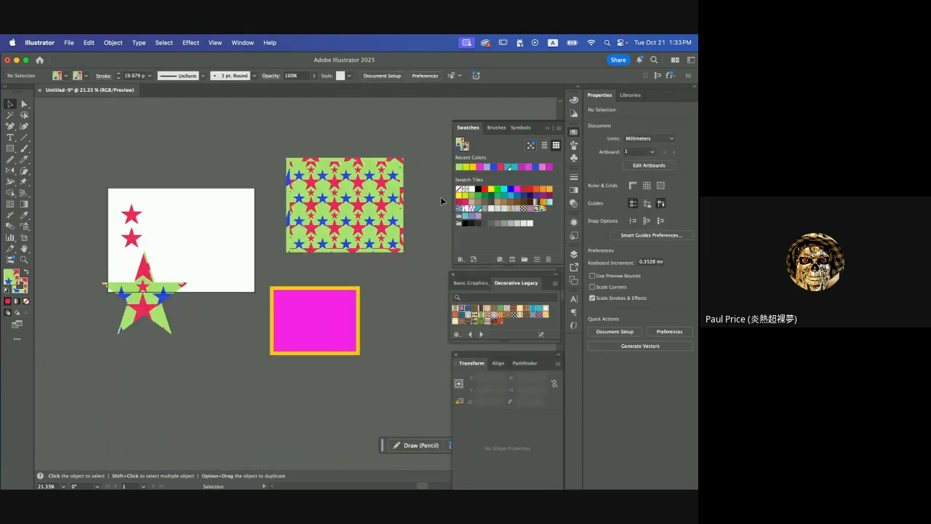
Try out the pattern swatches, then move the star-patterned rectangle down towards the magenta rectangle.
left_click(542, 209)
left_click(536, 210)
left_click(387, 240)
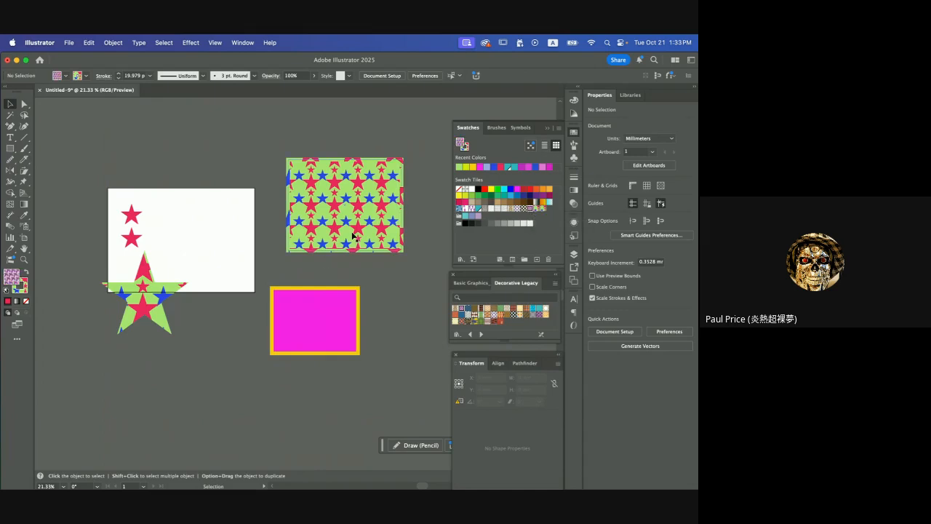
left_click(530, 210)
left_click(543, 210)
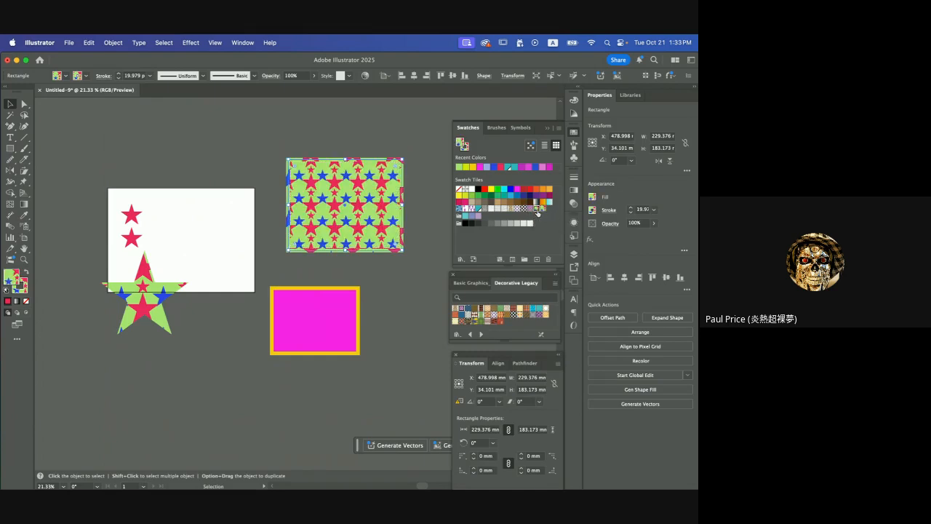
left_click_drag(328, 160, 326, 186)
left_click(361, 178)
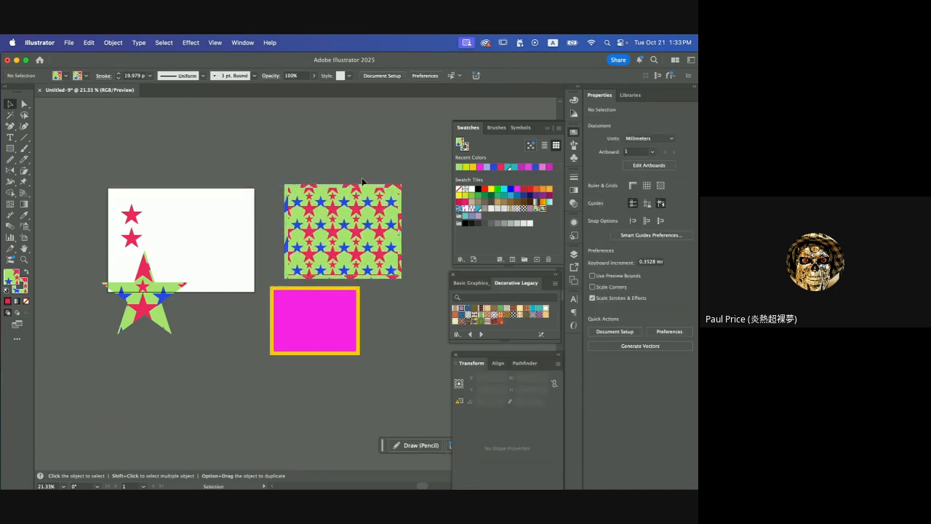
Undo the rectangle's move, the pattern copy and the tile edits, back to the stars pattern with its lilac background.
key("super+z")
key("super+z")
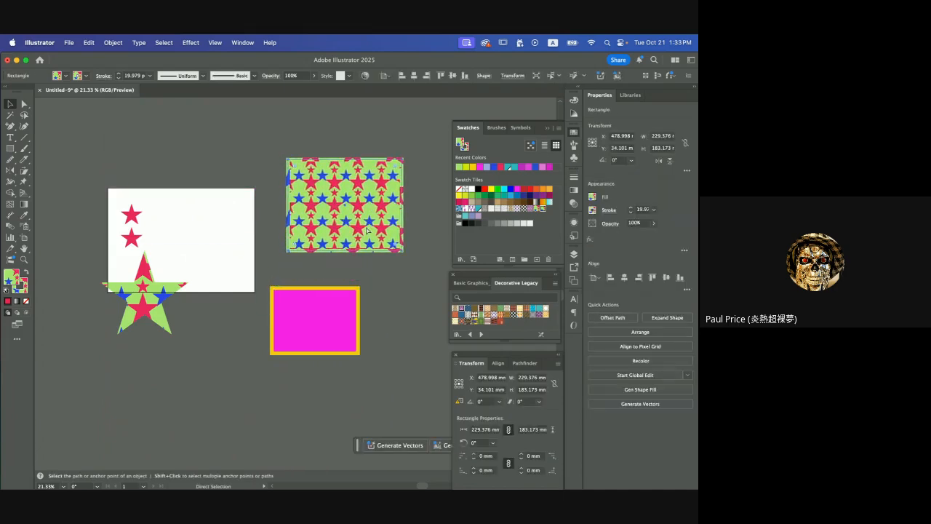
key("super+z")
key("super+z")
key("super+z")
double_click(368, 232)
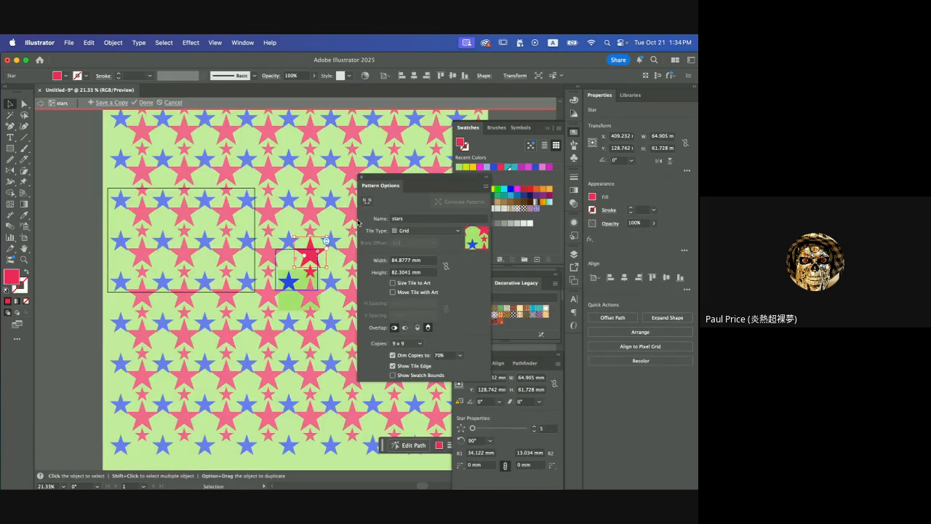
key("super+z")
key("super+z")
key("super+z")
key("super+z")
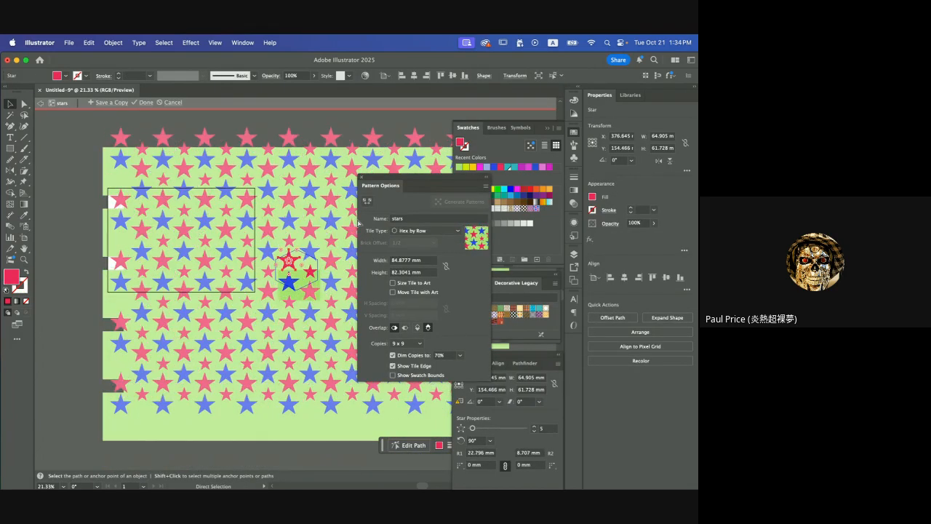
key("super+z")
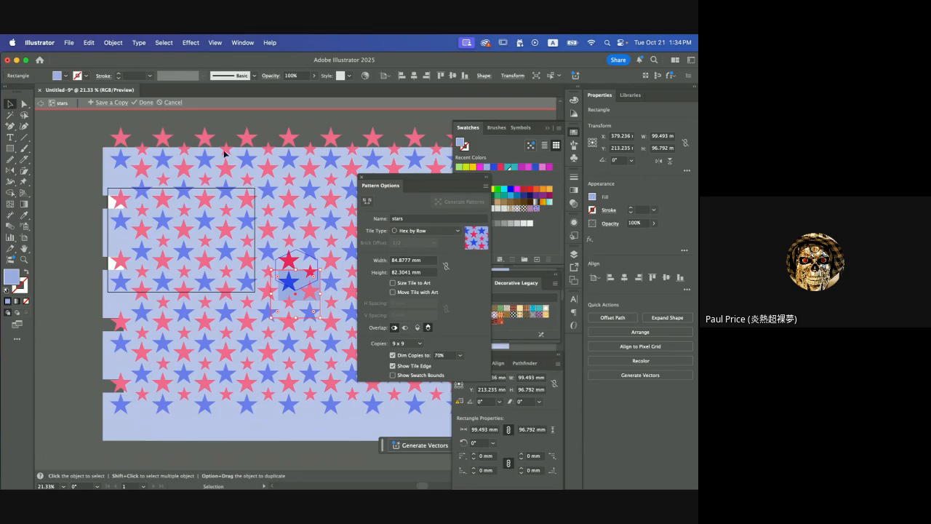
Leave pattern editing and fill the star-patterned rectangle with the pink and purple pattern from the Decorative Legacy library.
left_click(146, 102)
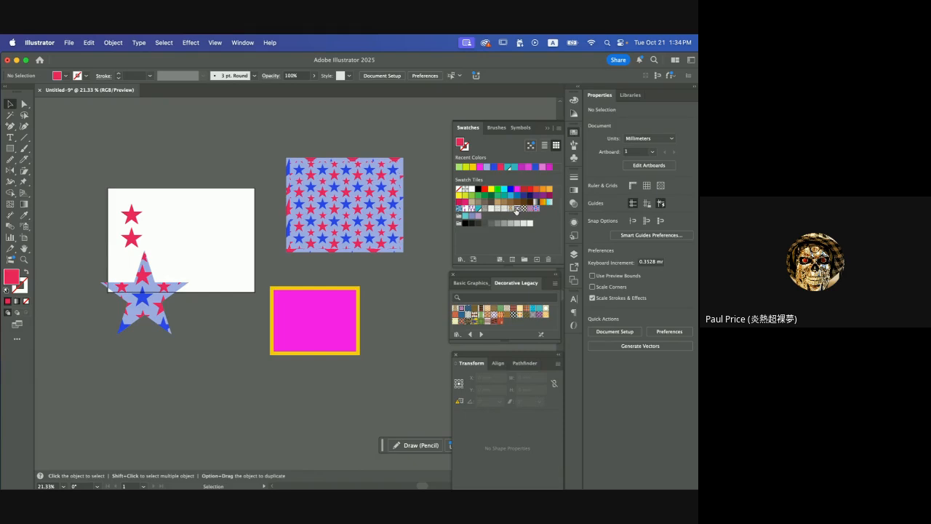
left_click(515, 209)
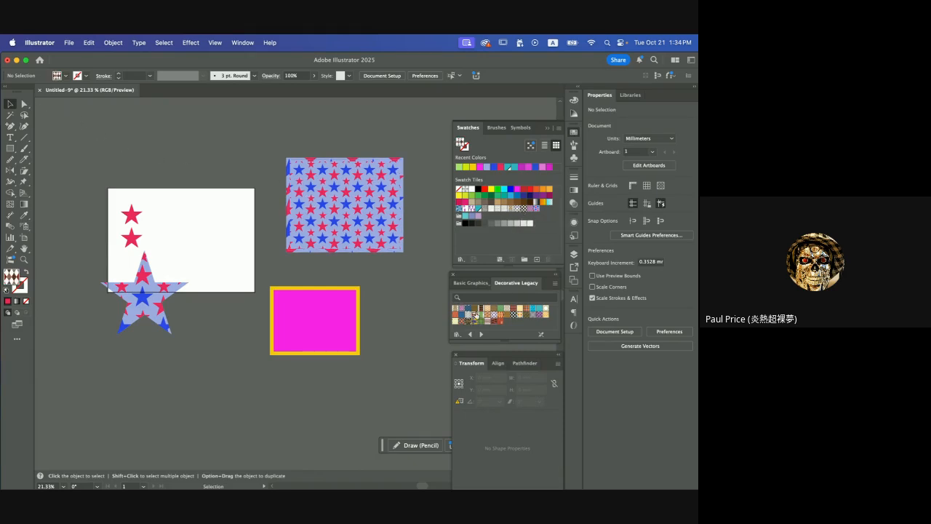
left_click(376, 213)
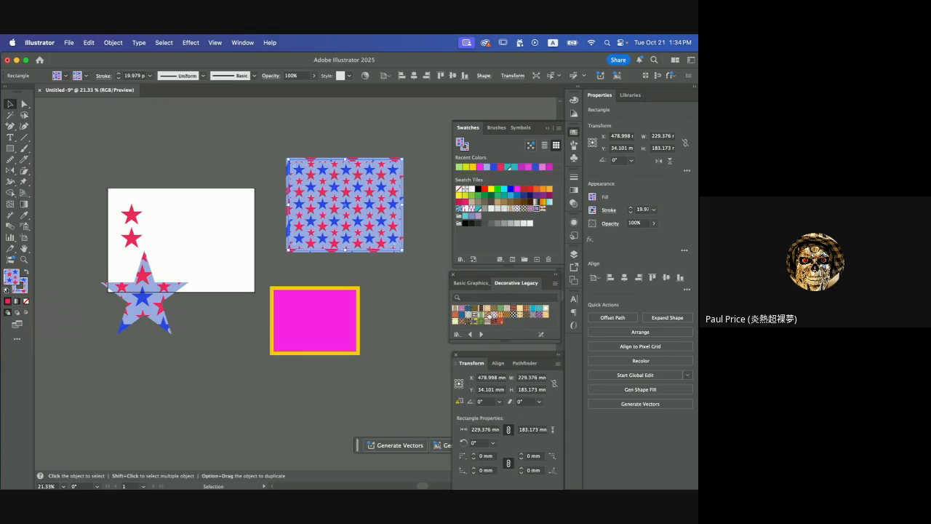
left_click(489, 314)
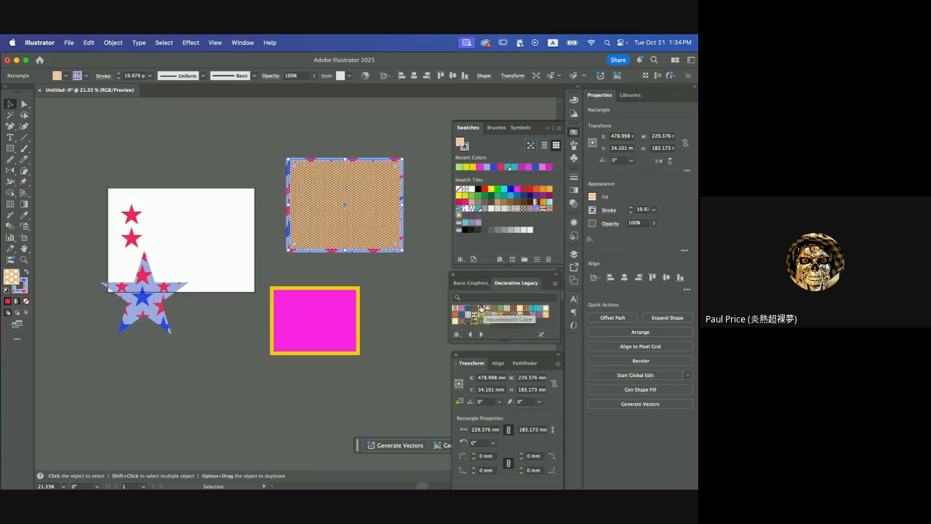
left_click(461, 308)
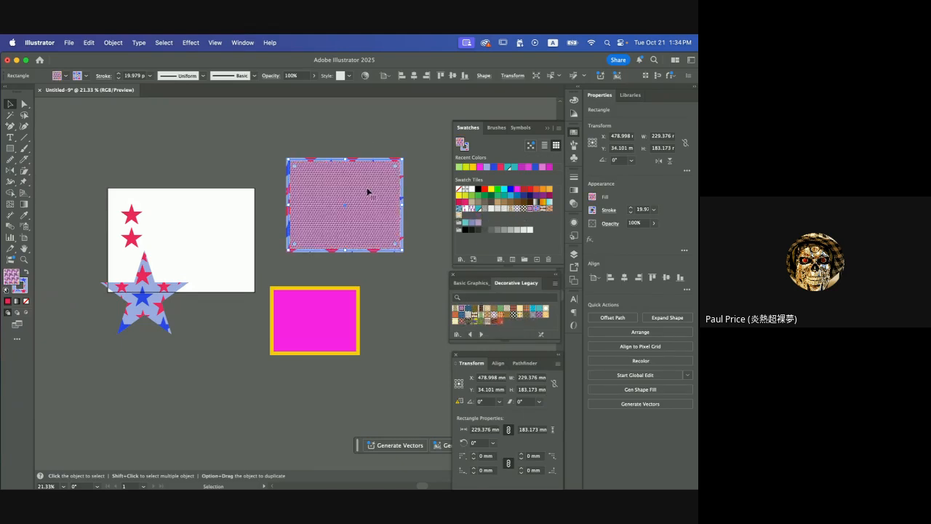
Check the transform options, then scale the rectangle up proportionally to about 311 by 249 mm.
scroll(368, 185, "up", 5)
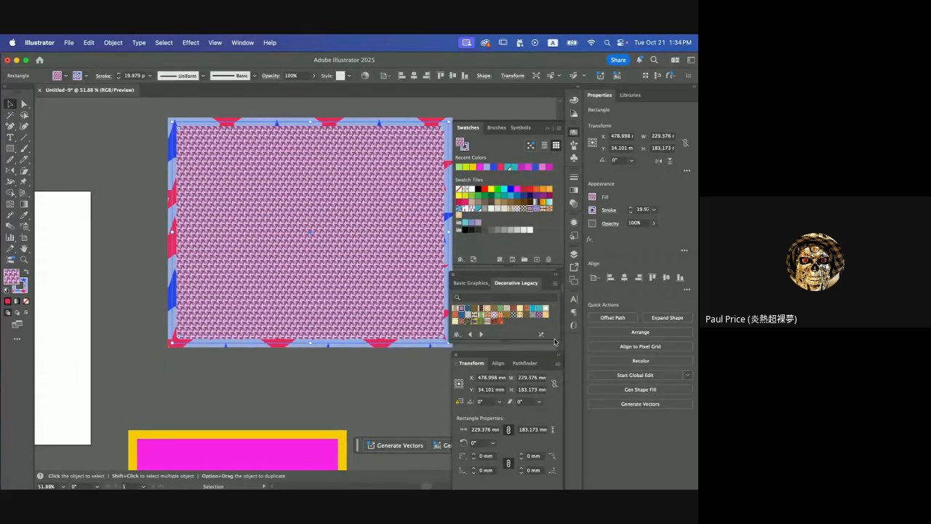
left_click(557, 363)
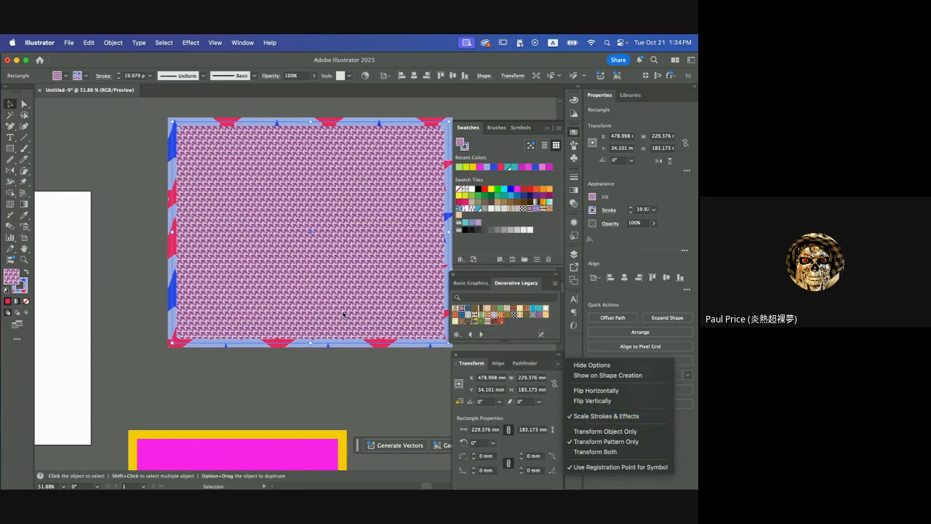
left_click(173, 342)
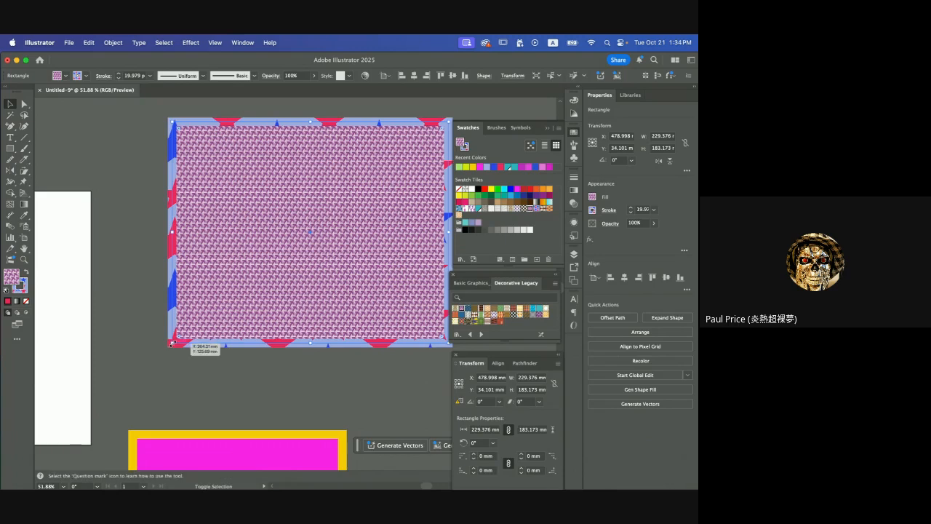
left_click_drag(171, 342, 64, 422)
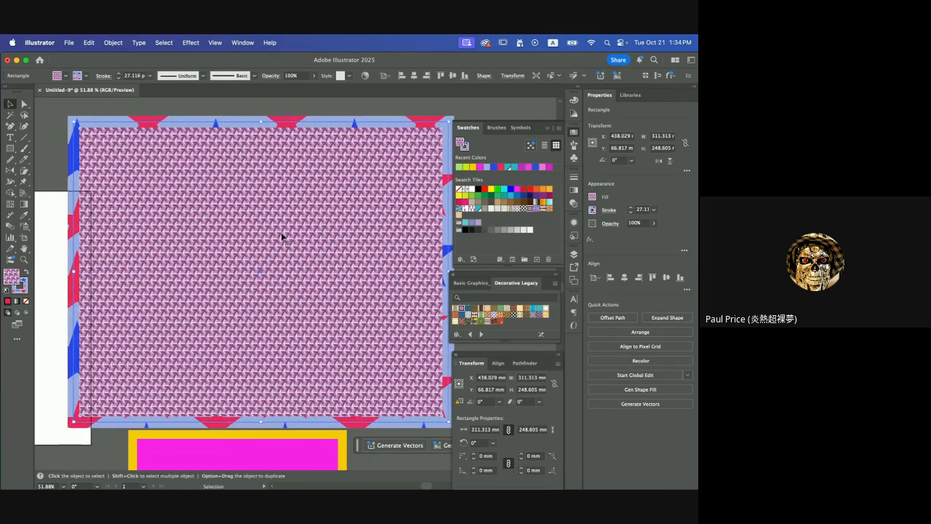
Enlarge the pink-patterned rectangle further to about 574 by 458 mm, keeping its proportions.
scroll(281, 232, "right", 5)
scroll(281, 232, "up", 3)
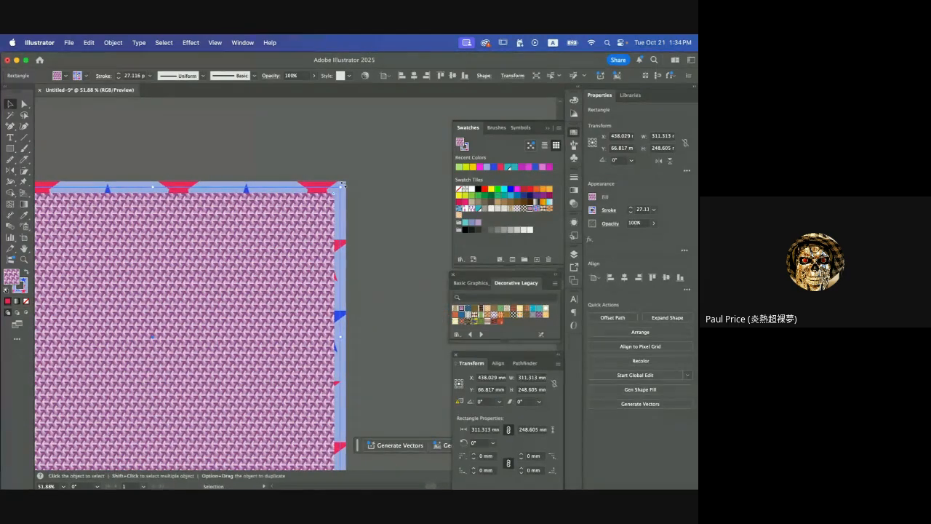
left_click_drag(341, 188, 529, 37)
scroll(401, 154, "up", 5)
scroll(402, 154, "right", 3)
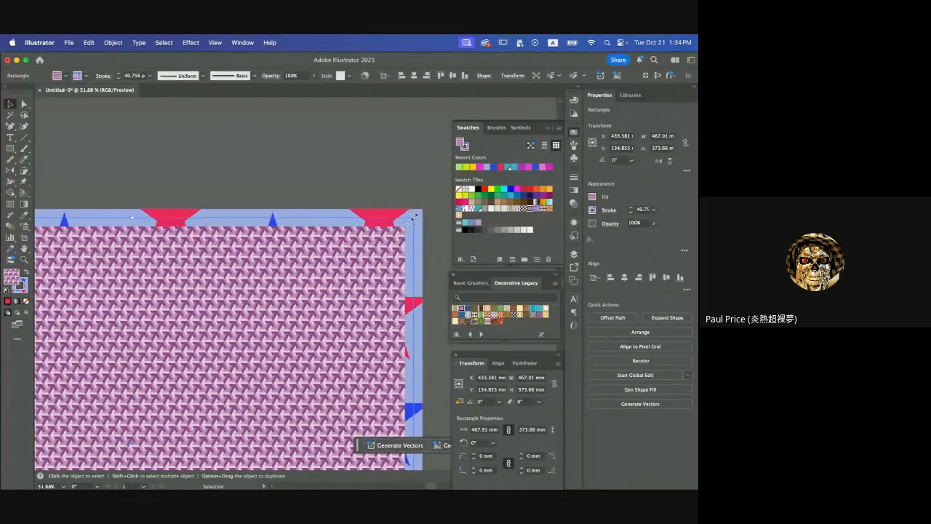
left_click_drag(414, 217, 541, 115)
Move the enlarged rectangle clear of the artboard, to the right of it and above the magenta rectangle.
scroll(327, 258, "right", 2)
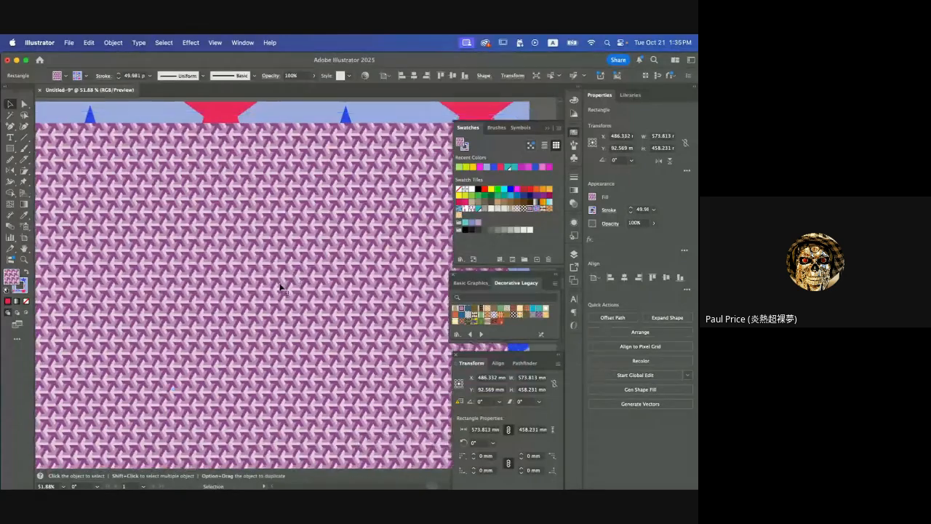
scroll(281, 286, "down", 5)
scroll(280, 285, "left", 3)
scroll(280, 288, "left", 2)
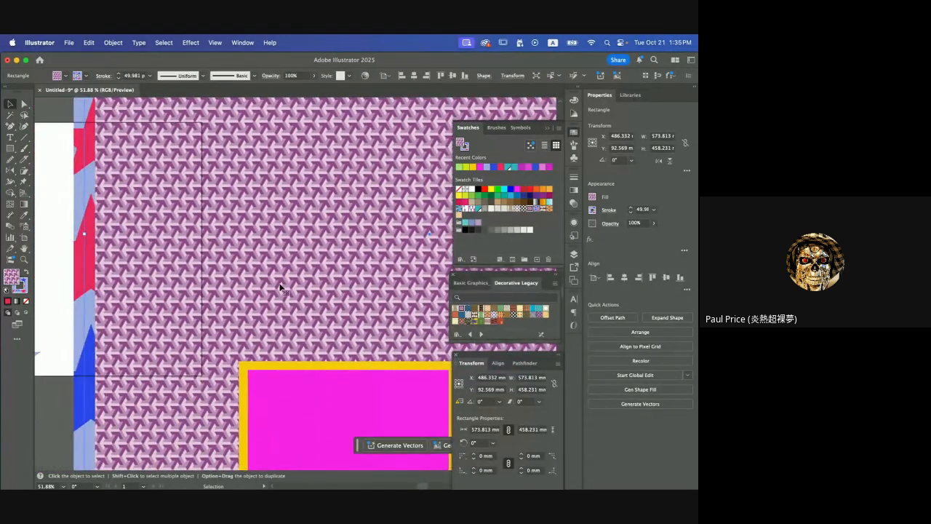
scroll(280, 287, "down", 3)
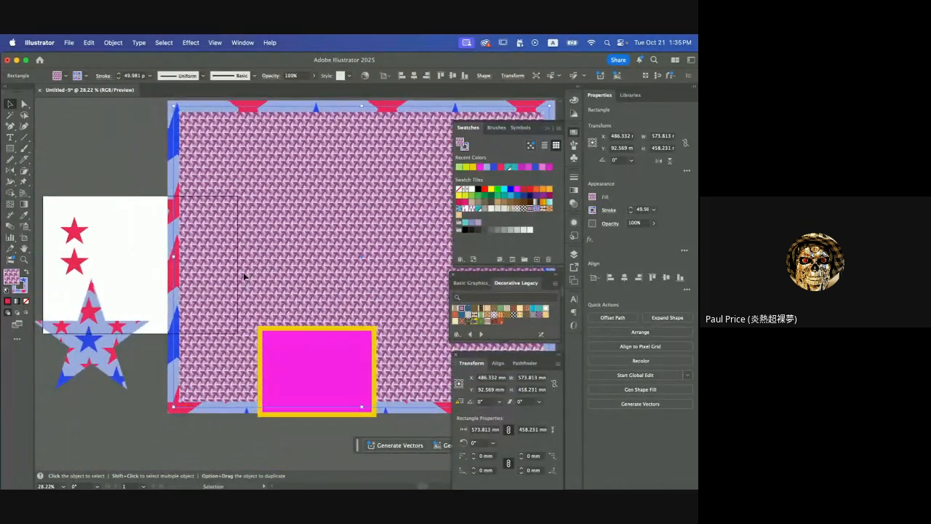
left_click_drag(244, 275, 334, 185)
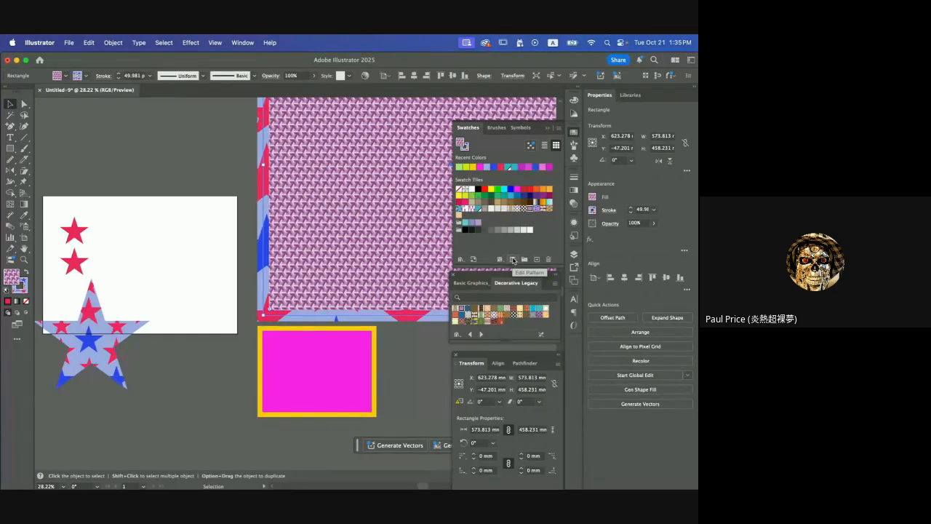
Open Pattern Options for the large rectangle's Arrows Tricolor Color fill.
left_click(242, 43)
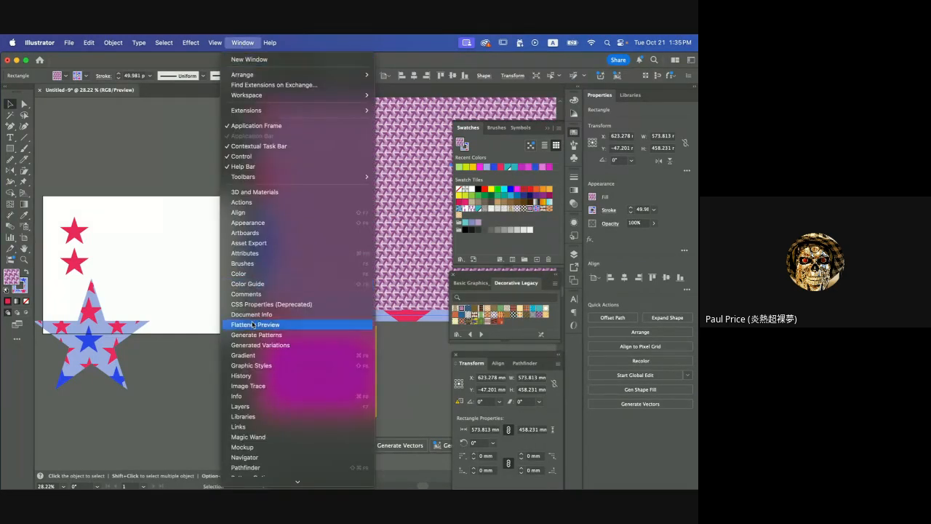
scroll(245, 436, "down", 5)
mouse_move(257, 437)
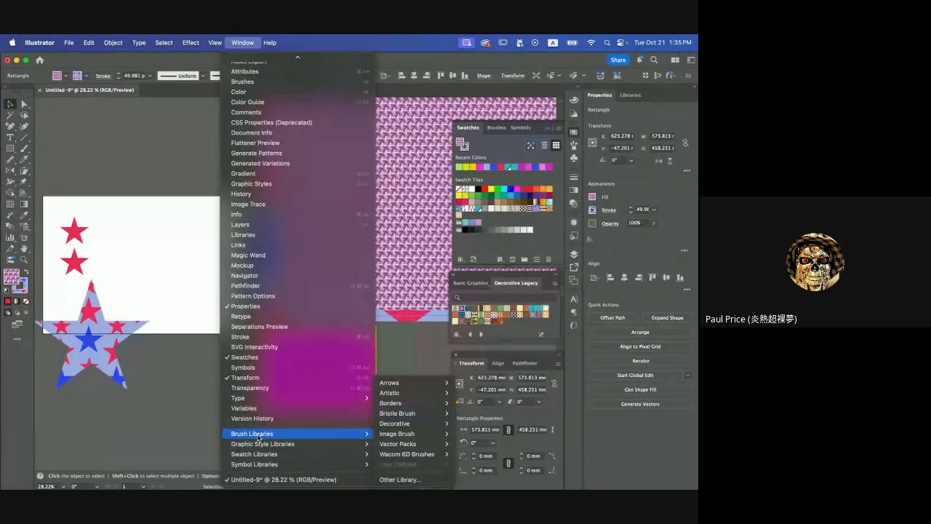
left_click(264, 297)
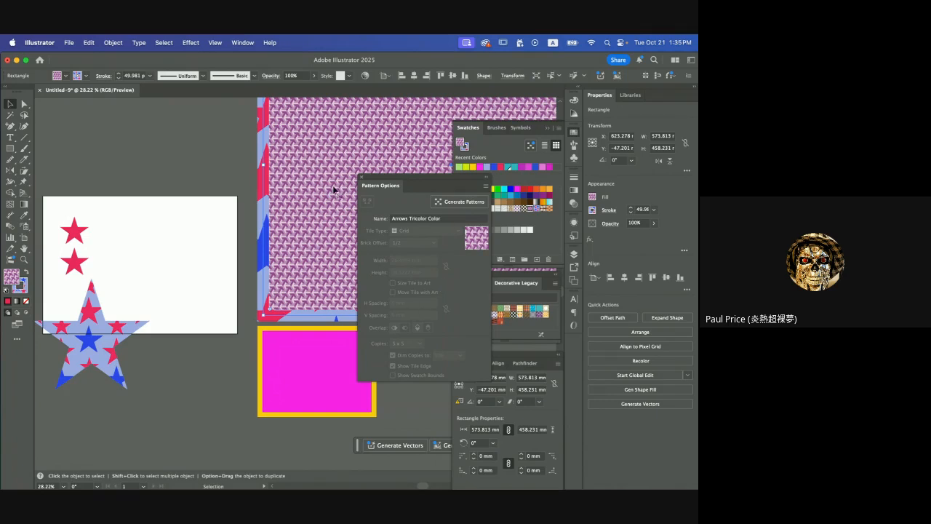
Save the large rectangle's pink and purple pattern fill as a new swatch named 03.
left_click(538, 251)
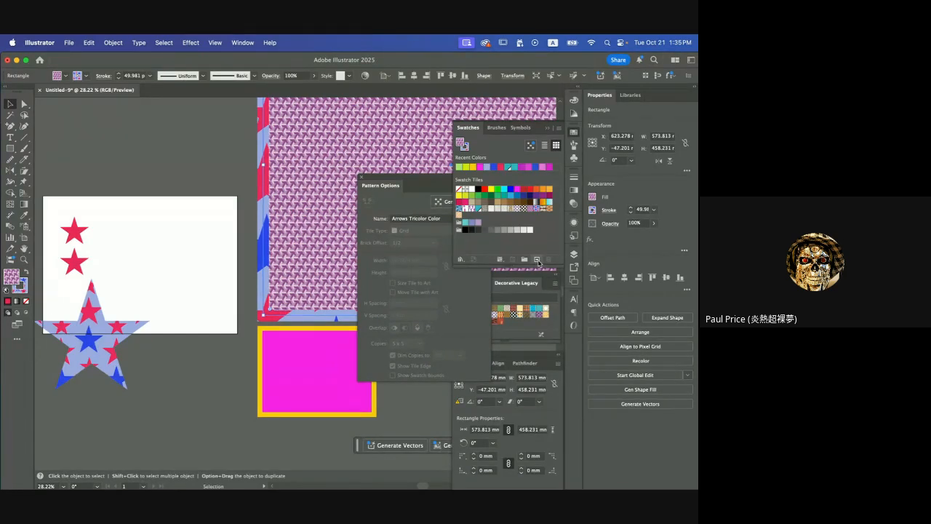
left_click(537, 259)
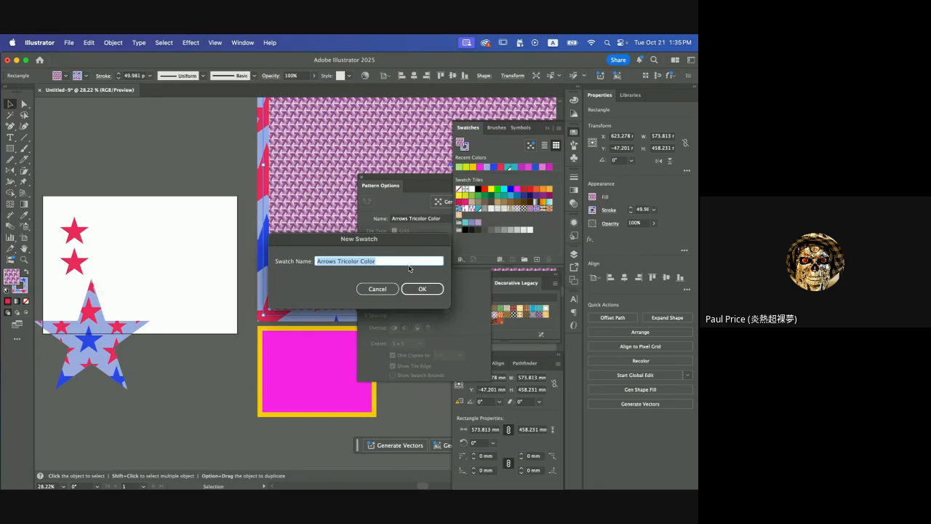
type("03")
left_click(425, 291)
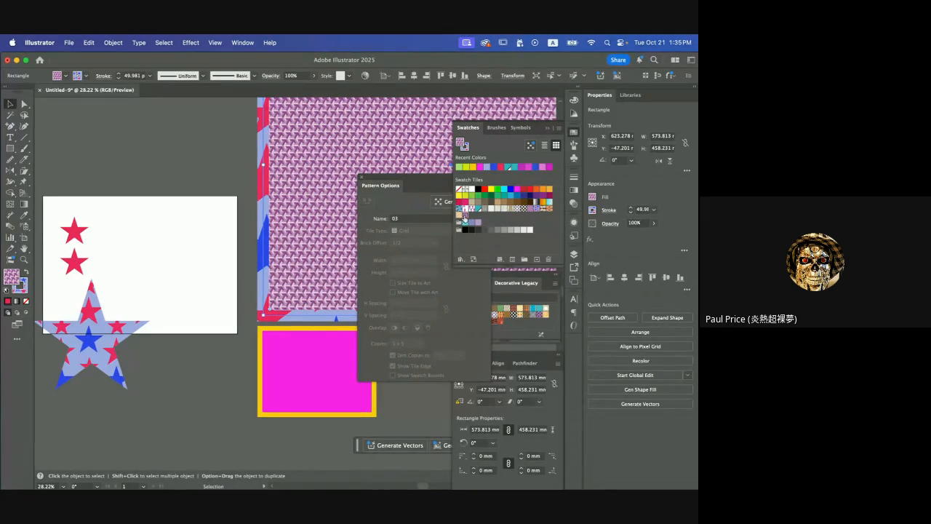
Open pattern 03 for editing, examine the artwork and tile settings, and leave pattern editing.
left_click(512, 260)
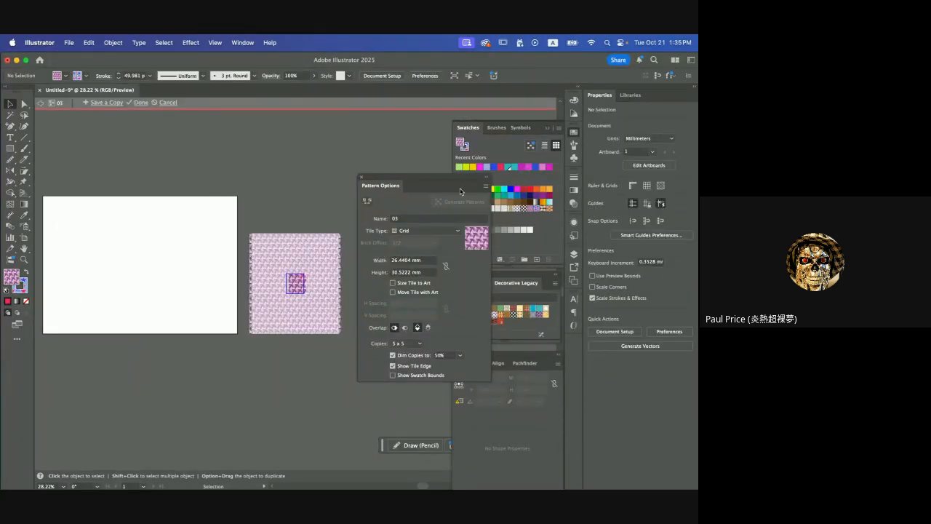
left_click_drag(453, 179, 355, 185)
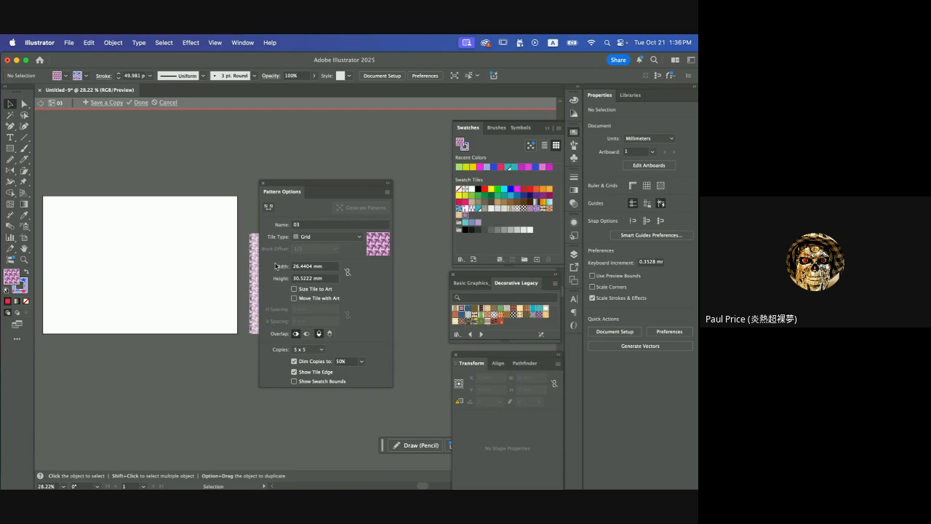
left_click_drag(325, 184, 461, 184)
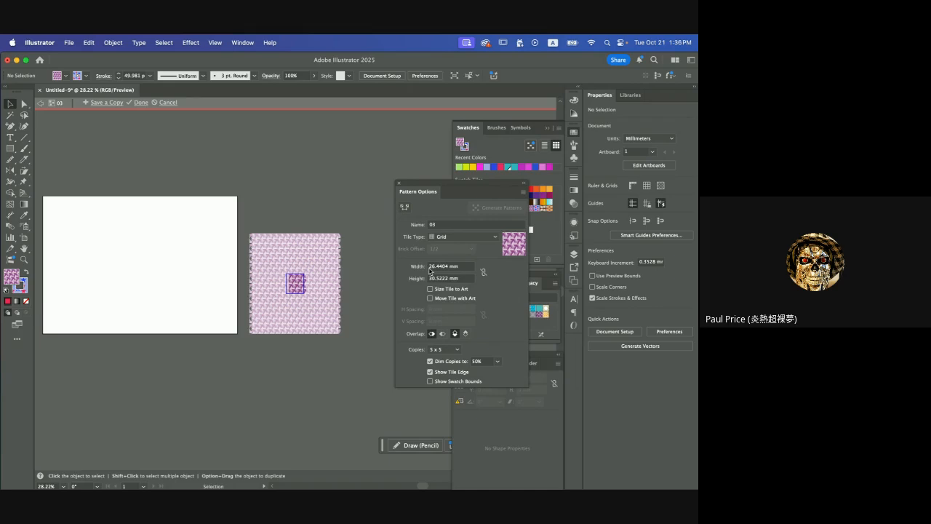
scroll(278, 292, "up", 5)
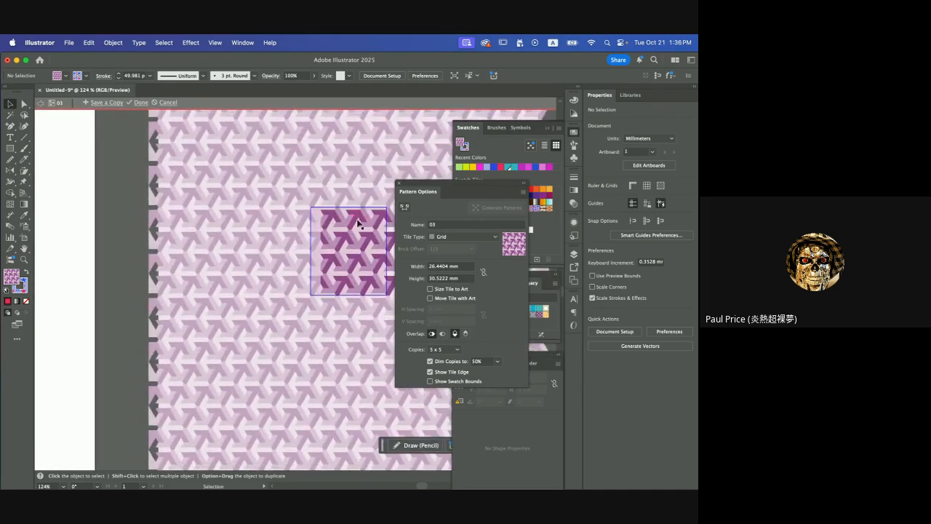
mouse_move(331, 217)
left_mouse_down()
mouse_move(313, 214)
mouse_move(333, 218)
left_mouse_up()
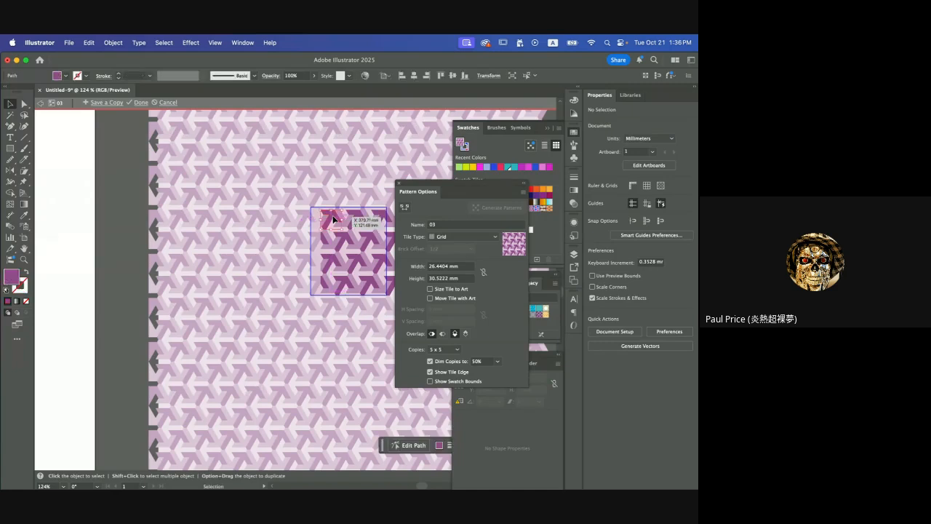
scroll(354, 251, "right", 4)
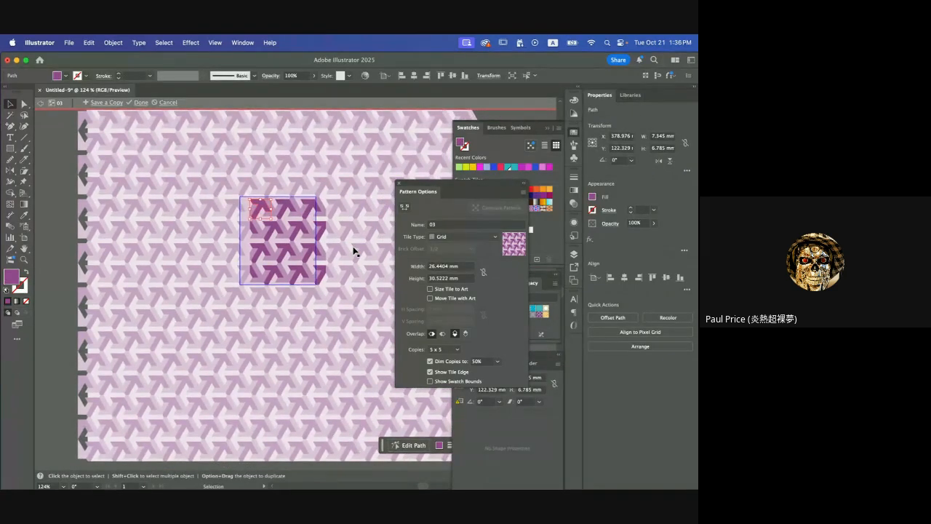
scroll(353, 251, "down", 5)
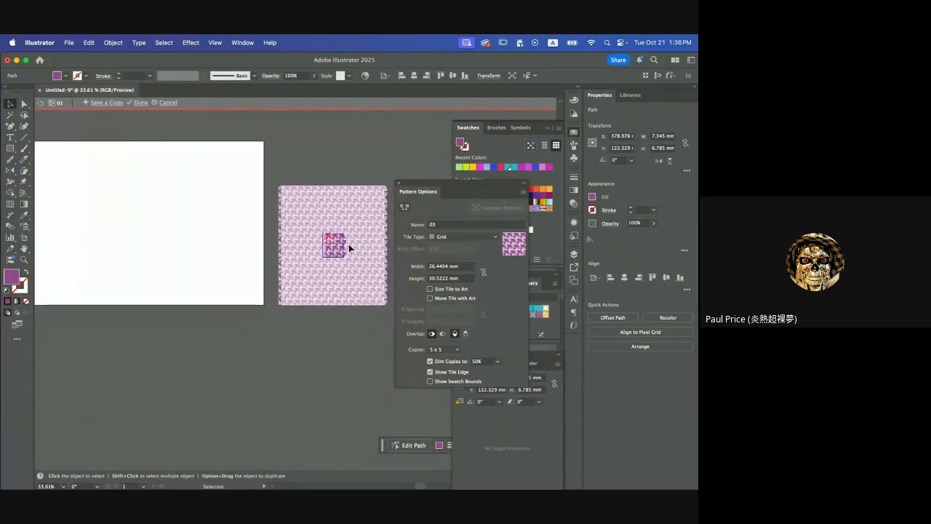
left_click(141, 102)
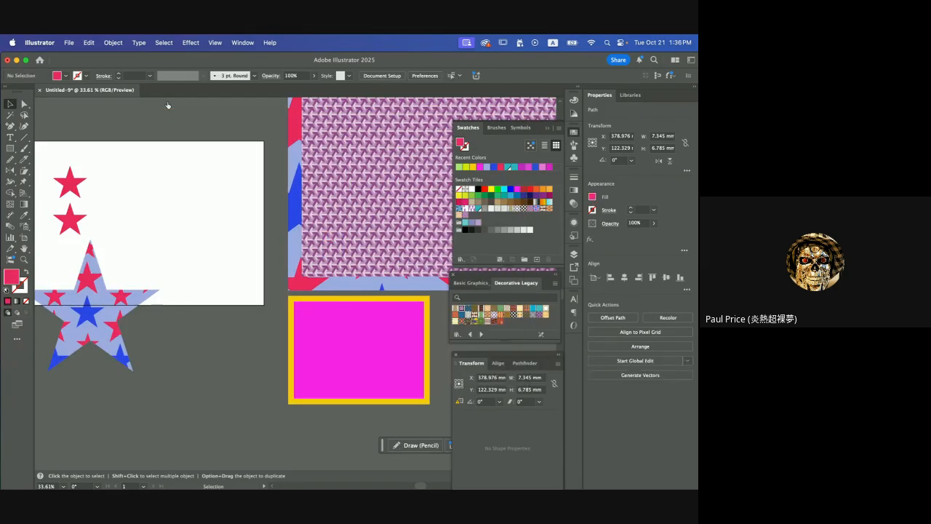
Delete all the artwork in the document, including the stars and both rectangles.
scroll(309, 235, "down", 5)
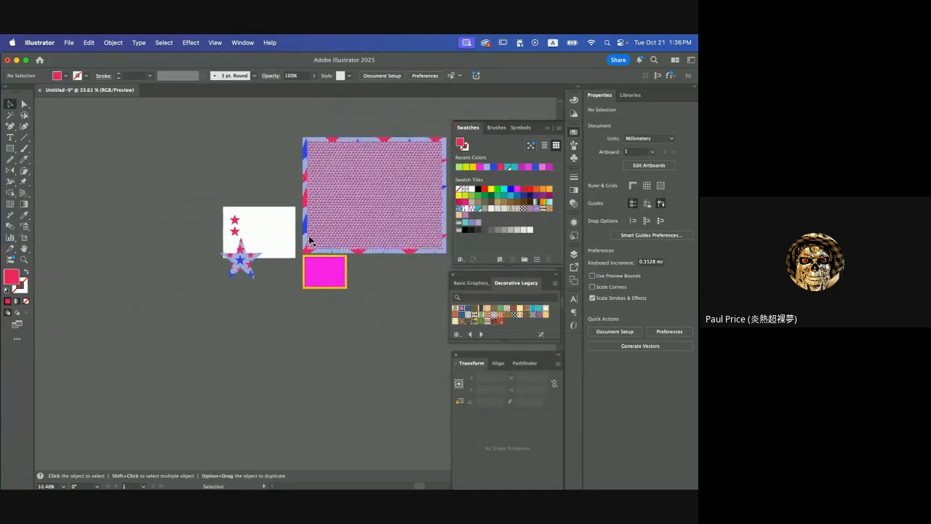
scroll(309, 235, "right", 4)
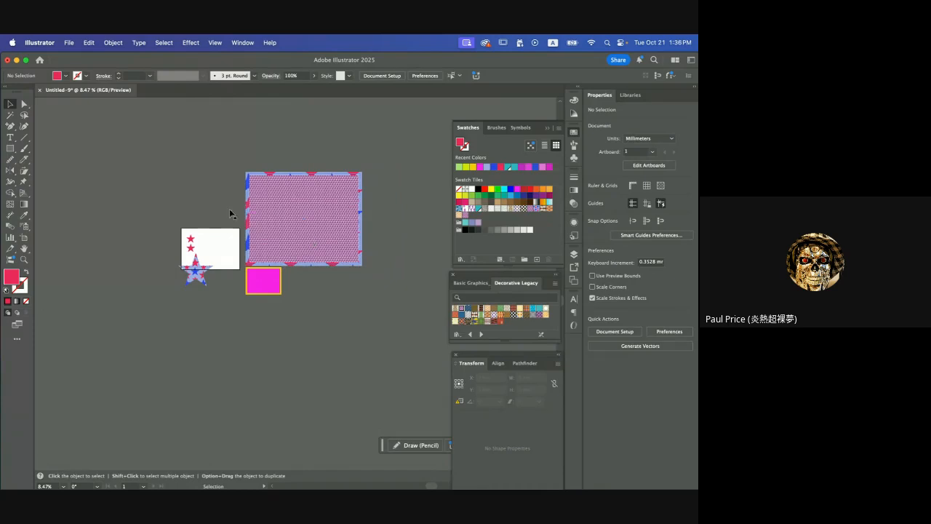
key("super+a")
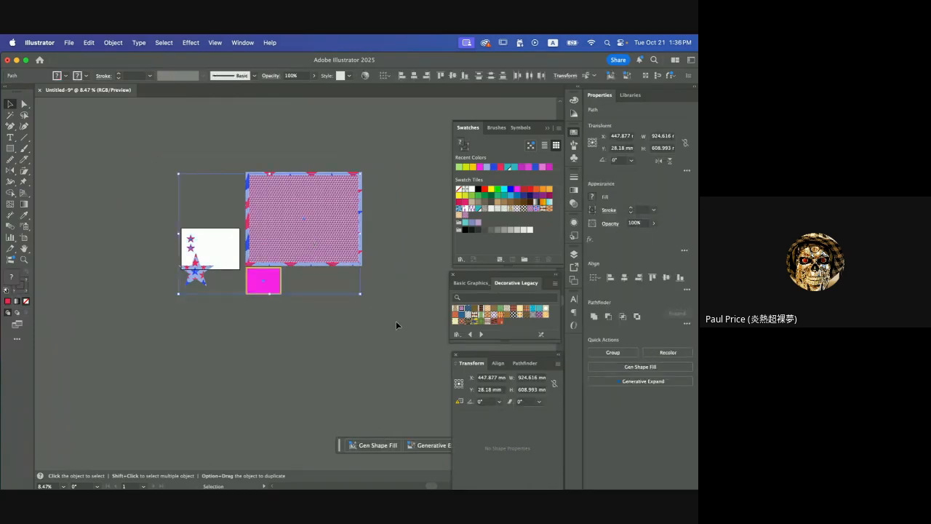
key("Delete")
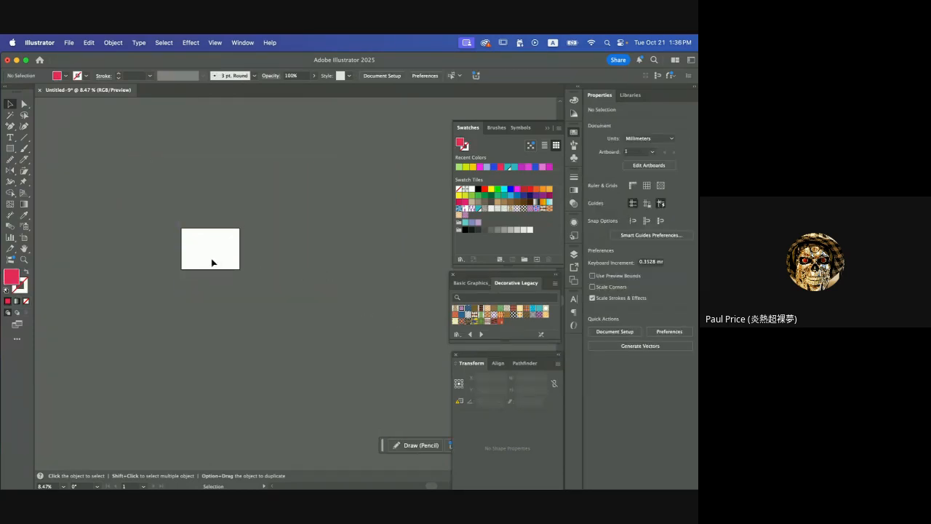
Set the default fill to the red and blue star pattern swatch, with nothing selected.
scroll(214, 260, "up", 5)
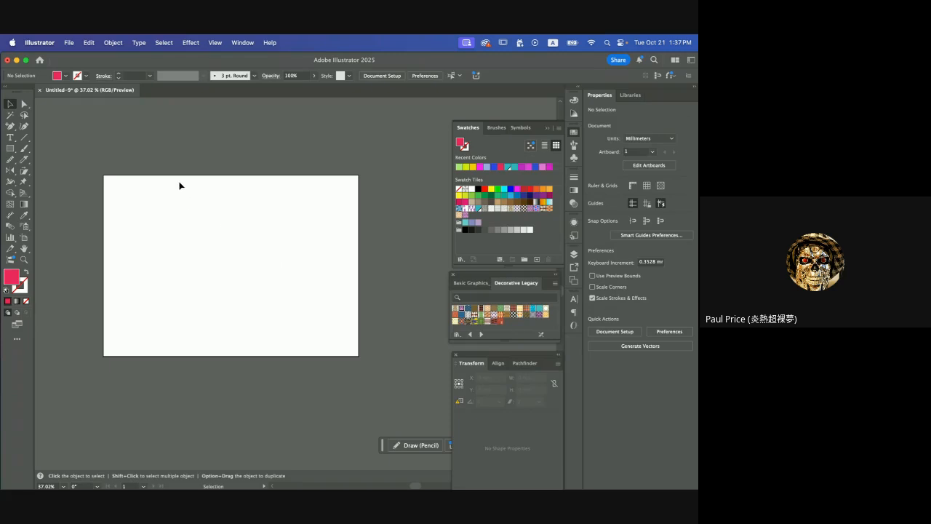
scroll(166, 193, "left", 3)
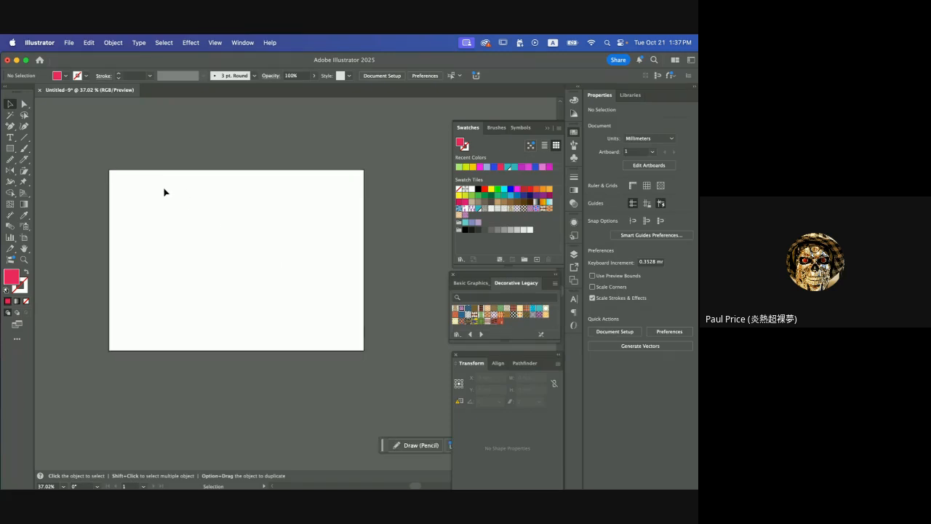
scroll(166, 193, "up", 2)
scroll(166, 192, "down", 3)
scroll(166, 192, "right", 2)
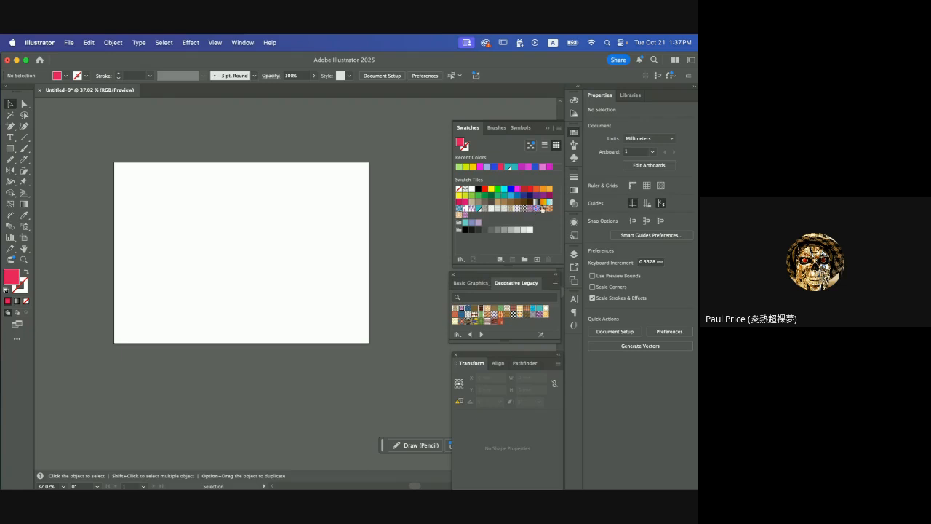
left_click(536, 209)
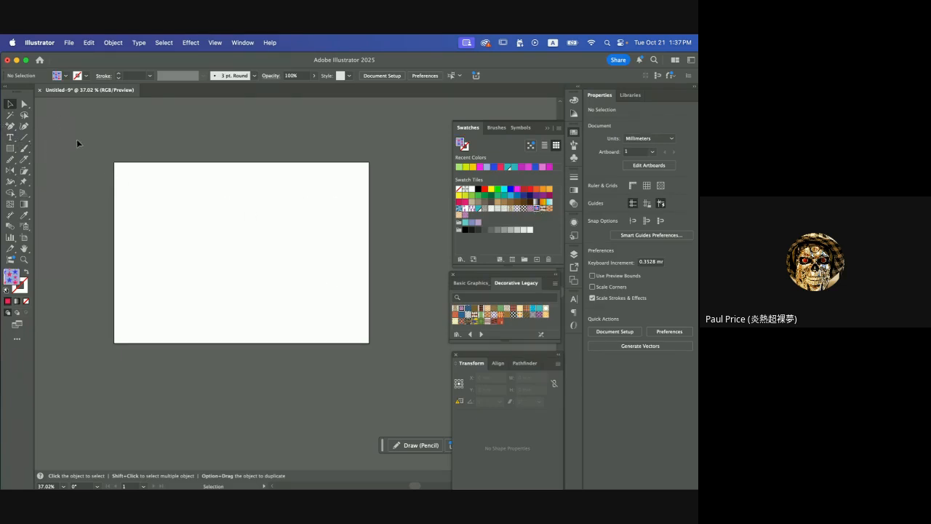
scroll(76, 159, "up", 2)
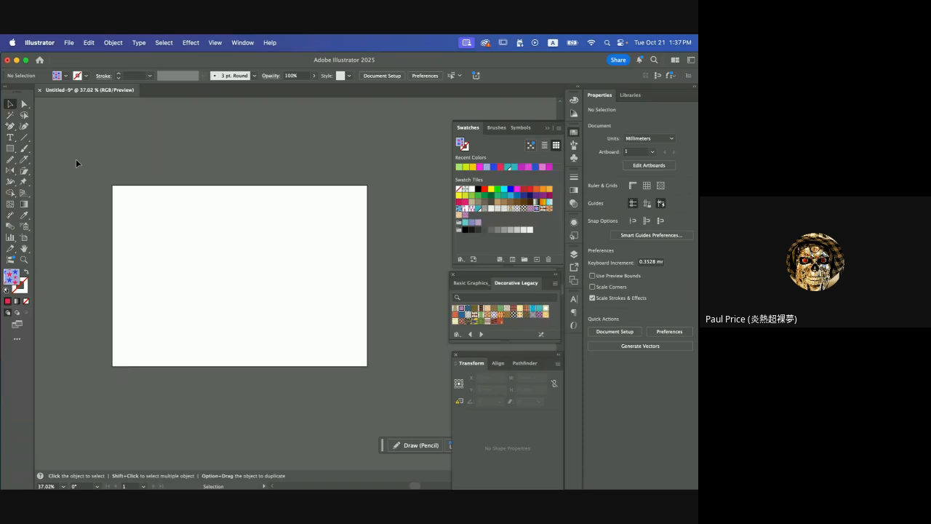
scroll(76, 159, "down", 2)
scroll(75, 159, "right", 2)
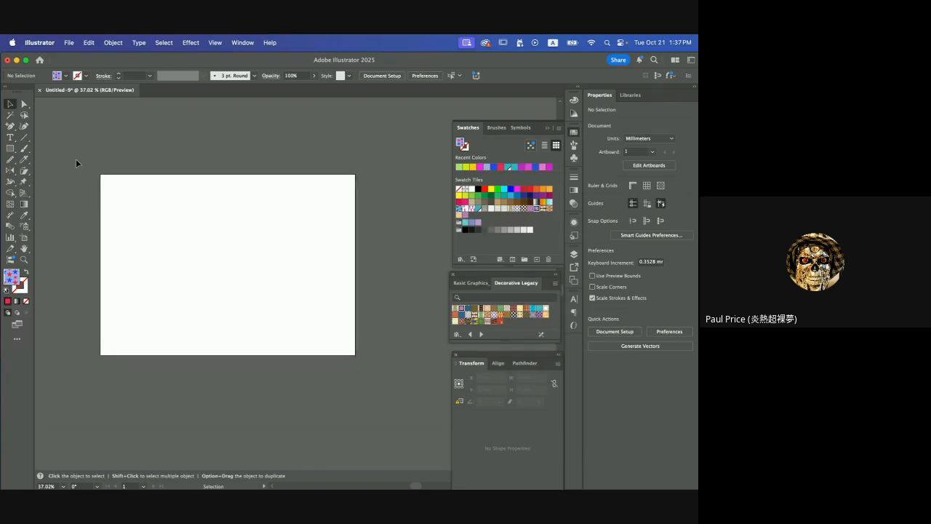
scroll(87, 171, "left", 3)
scroll(86, 171, "up", 2)
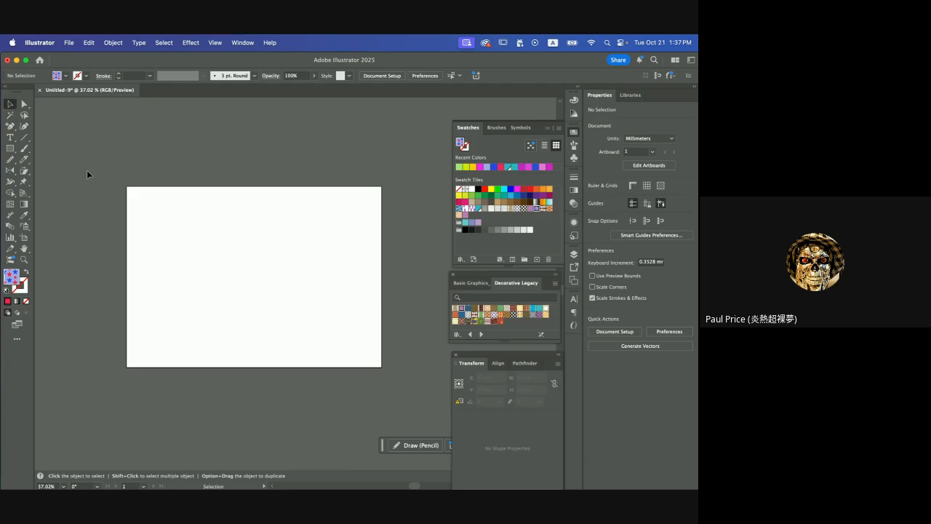
scroll(87, 175, "down", 2)
scroll(86, 175, "right", 2)
scroll(87, 175, "up", 1)
scroll(86, 174, "left", 1)
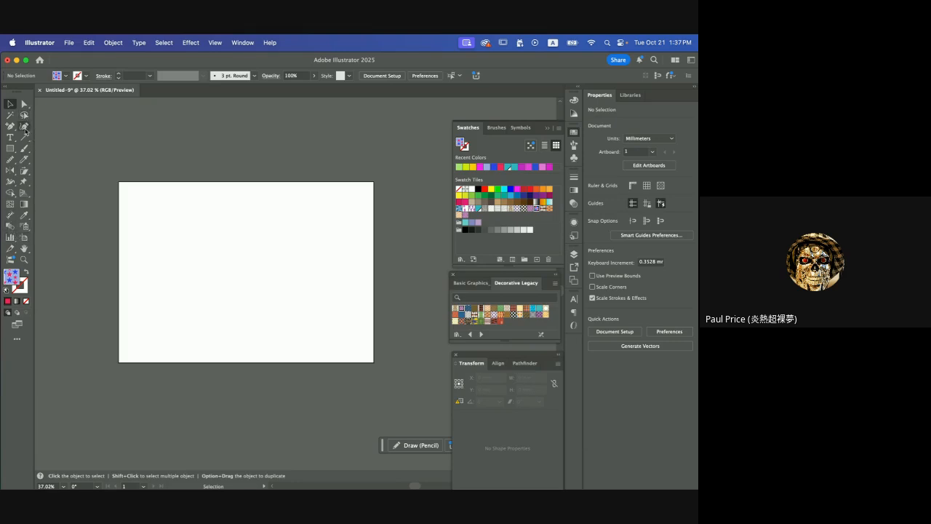
Show the two-point perspective grid on the artboard with its left plane active, and get the Rectangle tool ready.
left_click(24, 194)
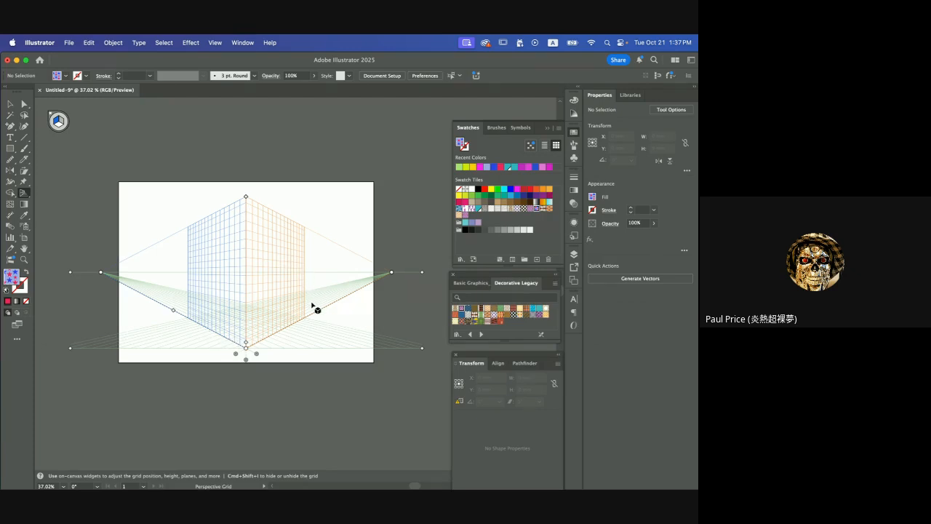
left_click(60, 122)
left_click(60, 122)
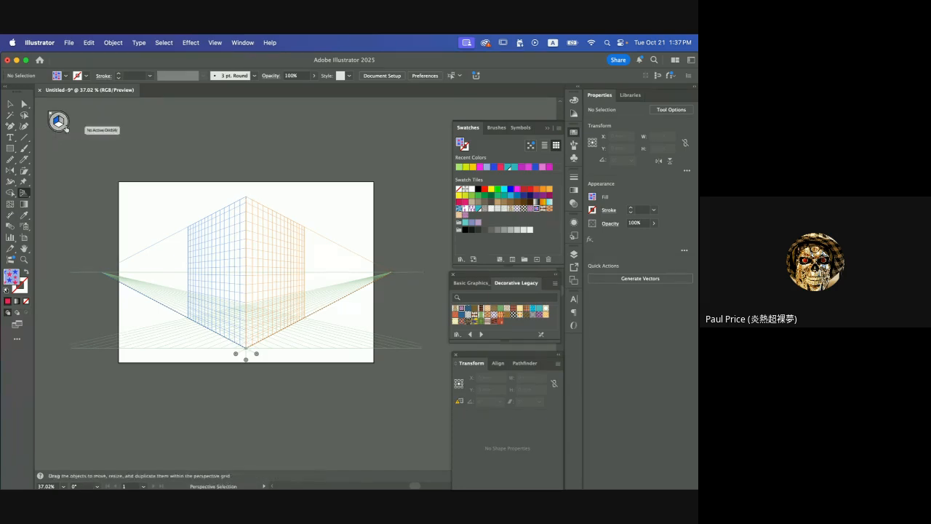
left_click(58, 122)
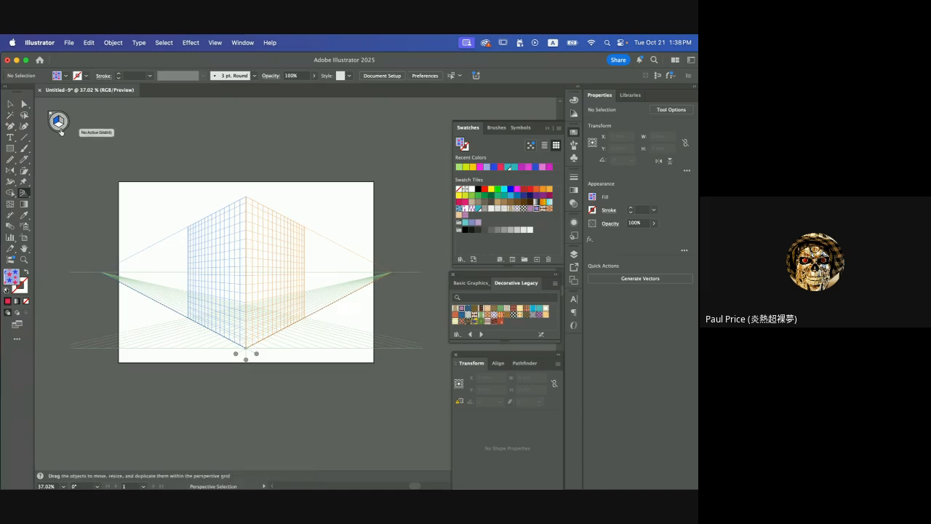
left_click(57, 122)
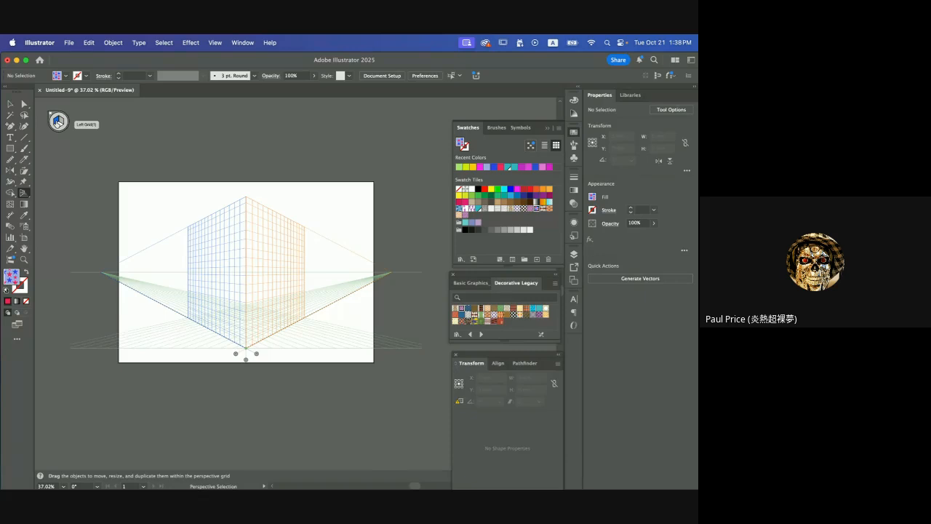
key("shift+p")
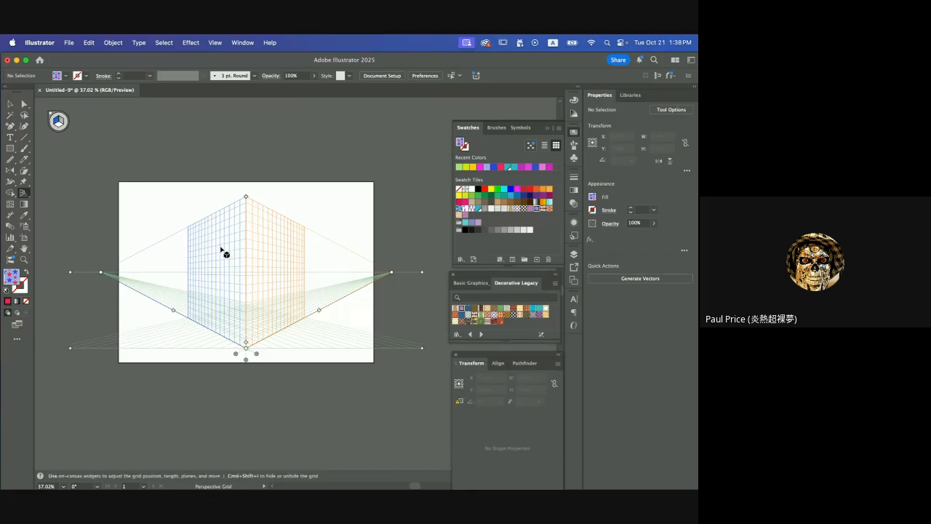
left_click(10, 150)
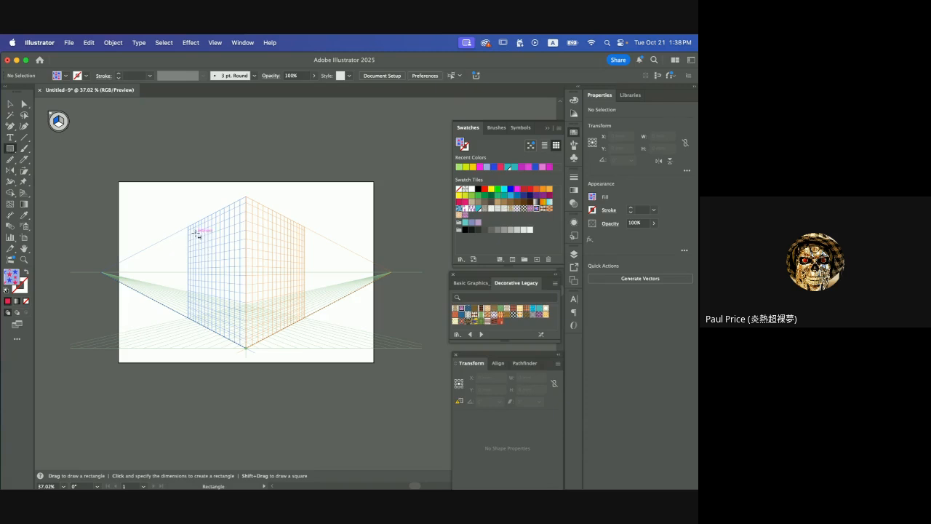
Switch to the Google Meet call in Chrome and open the in-call messages.
mouse_move(360, 481)
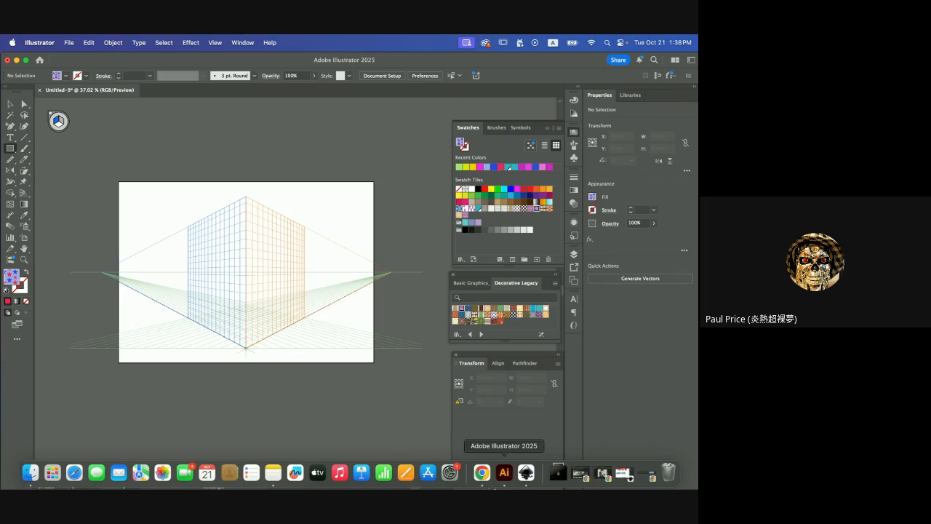
left_click(482, 473)
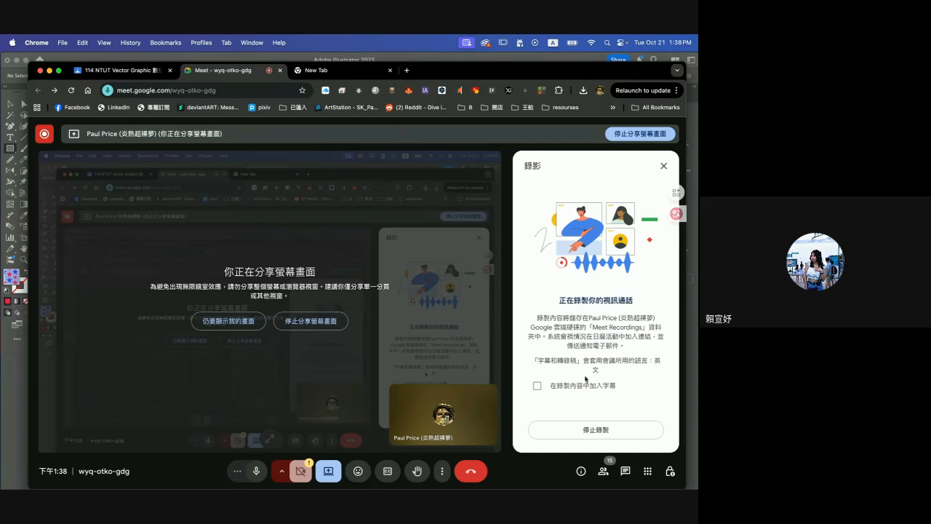
left_click(624, 473)
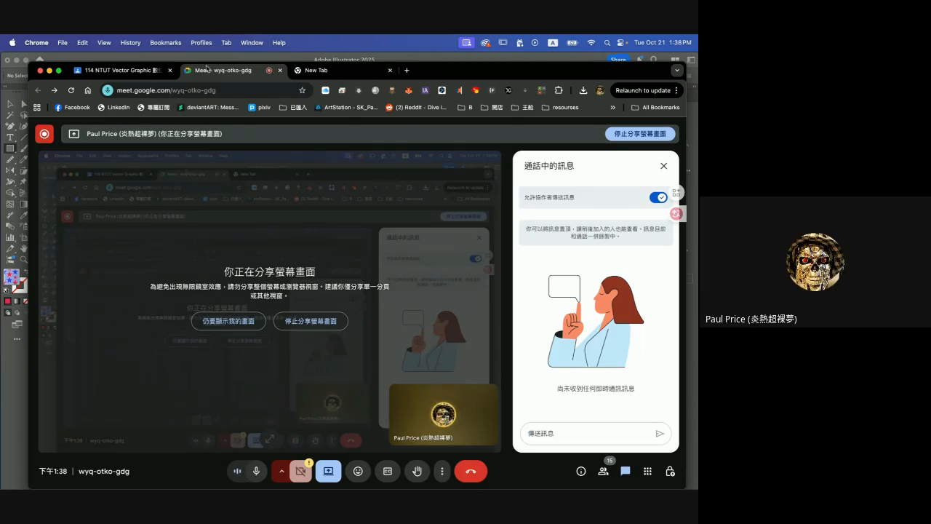
Switch back to Illustrator and draw a star-patterned rectangle about 112 by 138 mm on the left plane of the perspective grid.
left_click(13, 386)
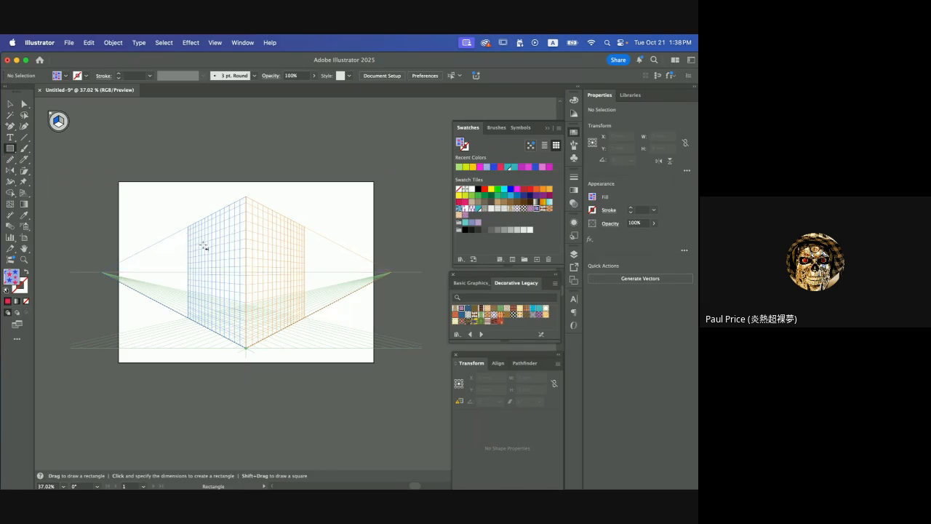
left_click(11, 149)
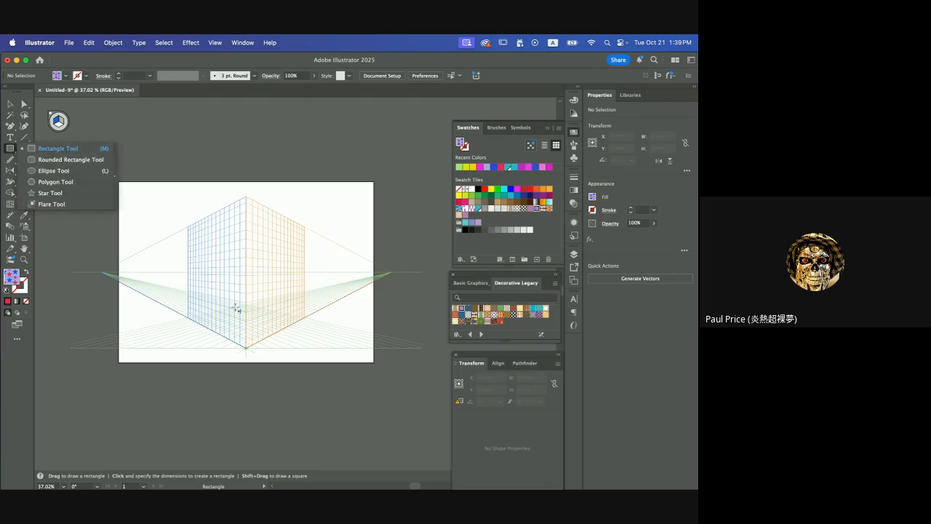
left_click_drag(198, 230, 241, 326)
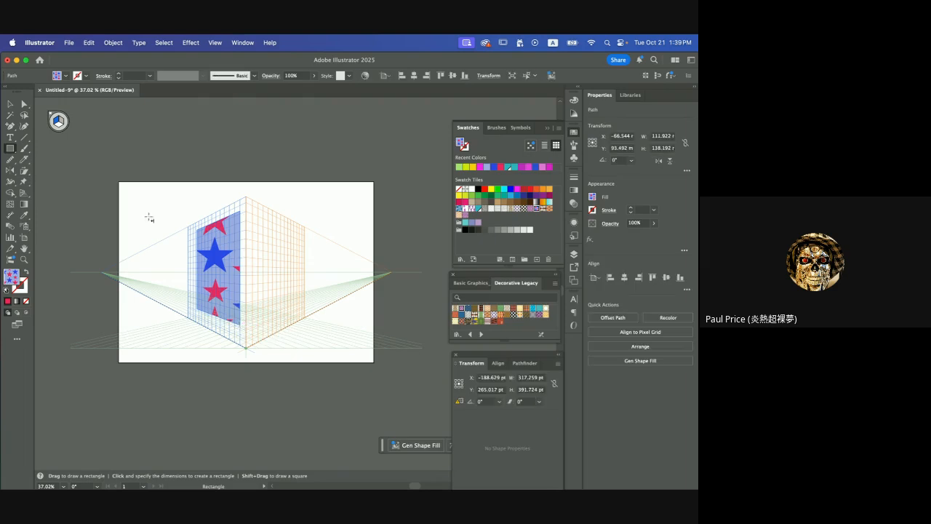
key("shift+v")
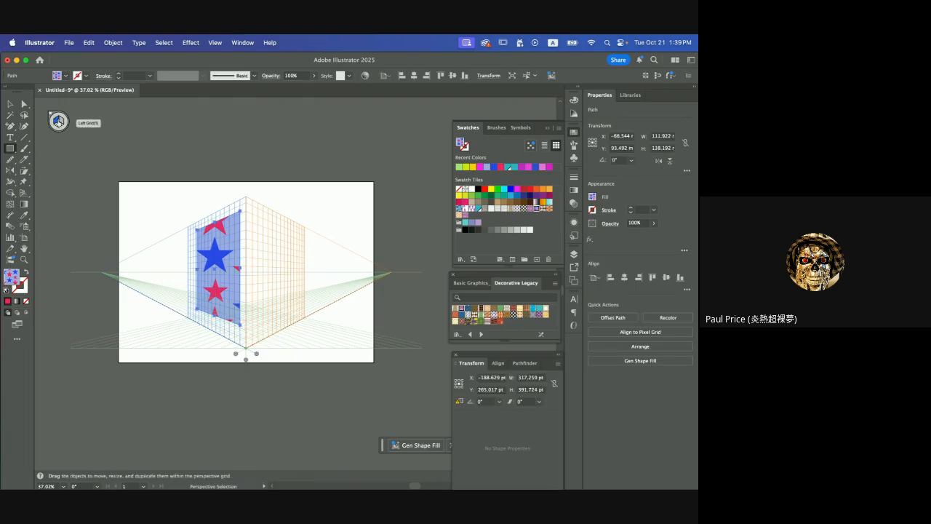
key("m")
Stretch the star-patterned rectangle upward, downward and out to the grid's central vertical edge, making it about 122 by 174 mm.
left_click(24, 260)
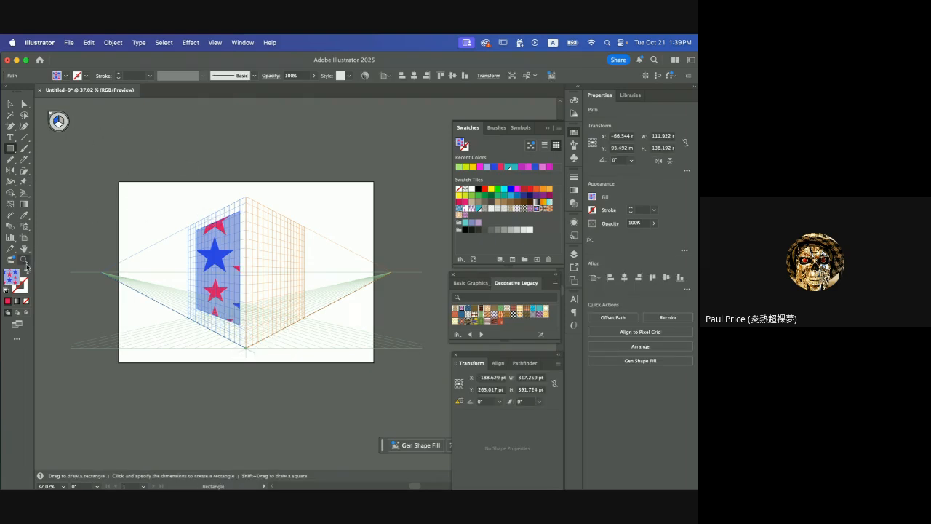
left_click(185, 250)
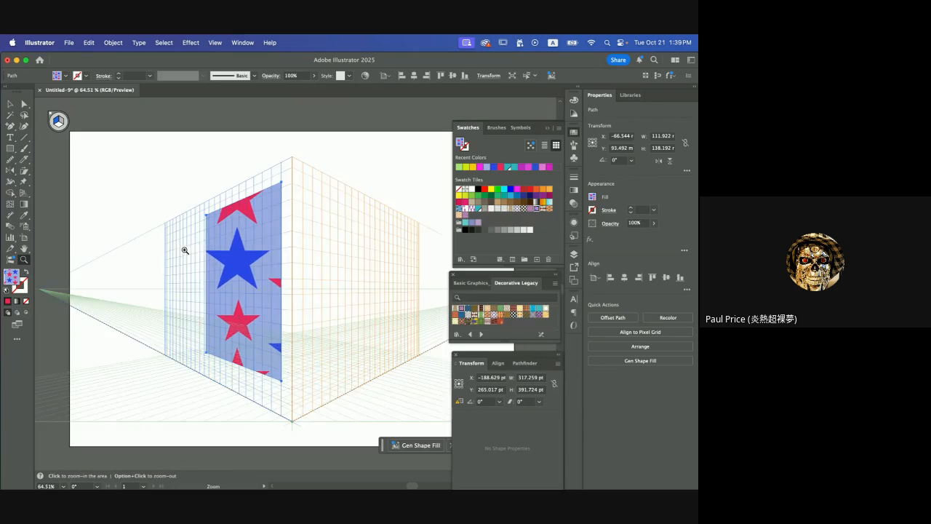
key("v")
left_click_drag(245, 181, 250, 162)
left_click_drag(244, 380, 246, 416)
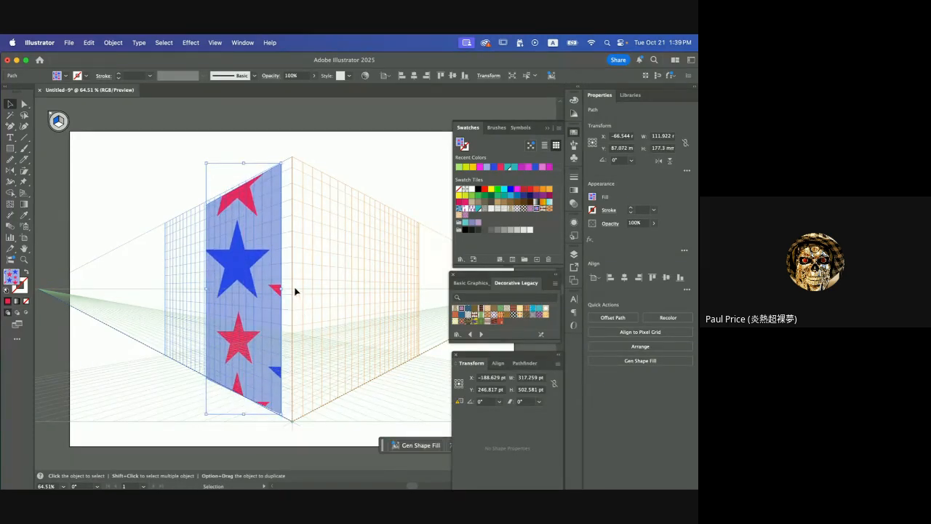
left_click_drag(281, 289, 292, 290)
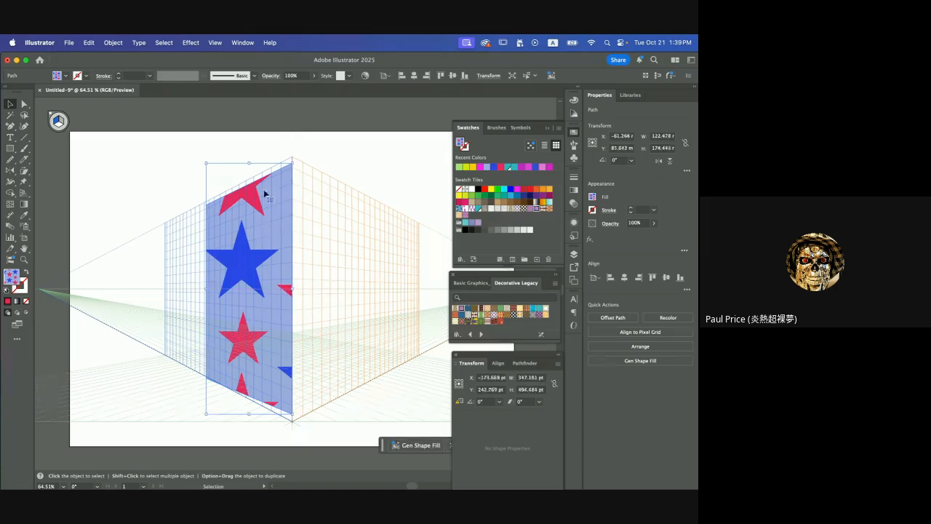
Try to stretch the star-patterned shape and adjust its corner so that it fits the upper and lower edges of the left grid plane.
left_click_drag(250, 163, 252, 157)
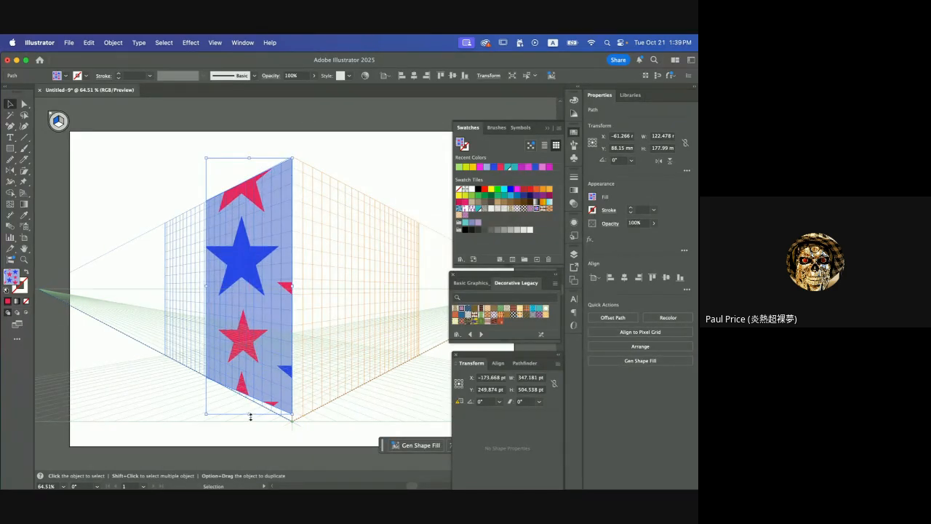
left_click_drag(250, 416, 249, 420)
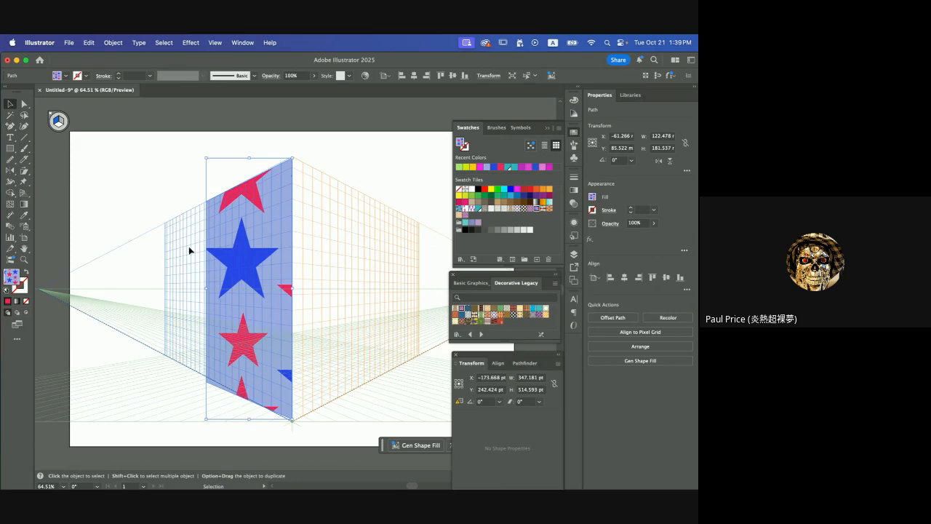
left_click(24, 104)
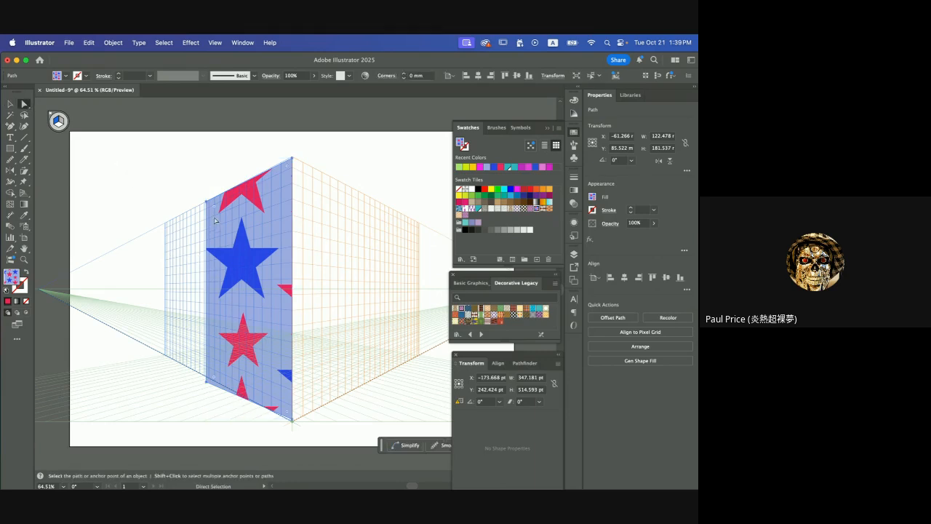
mouse_move(215, 219)
left_mouse_down()
mouse_move(191, 218)
mouse_move(206, 204)
left_mouse_up()
Undo the edits to the star-patterned shape back to before it was drawn.
key("super+z")
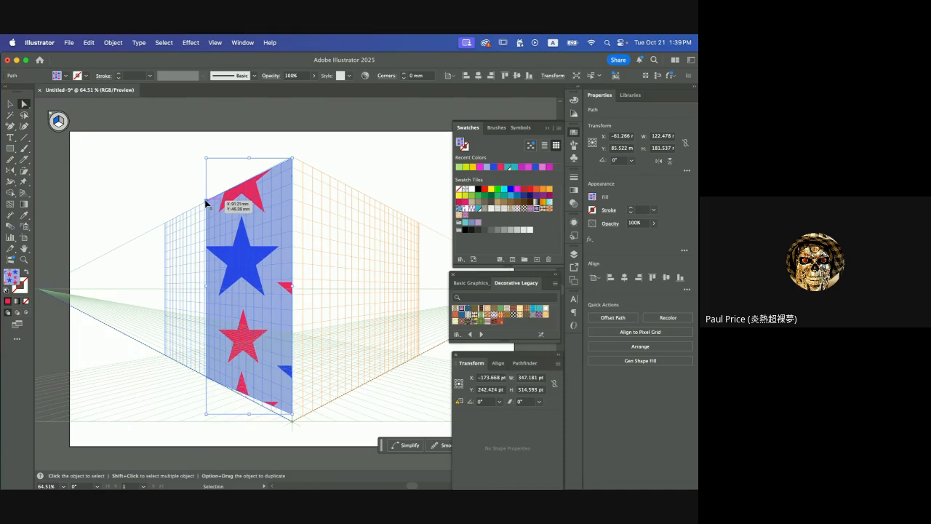
key("super+z")
key("super+z")
key("super+z")
key("super+z")
key("super+z")
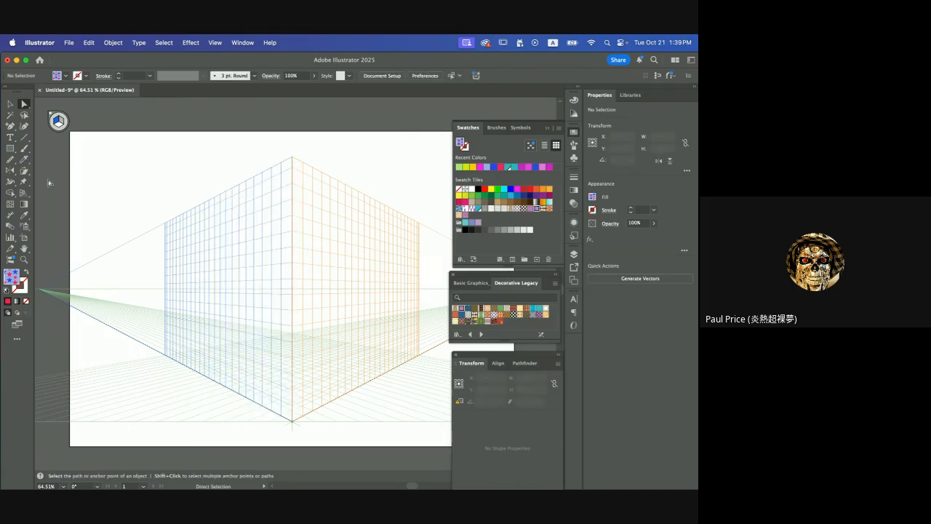
Draw a rectangle about 244 by 176 mm covering the entire left plane of the perspective grid.
left_click(10, 148)
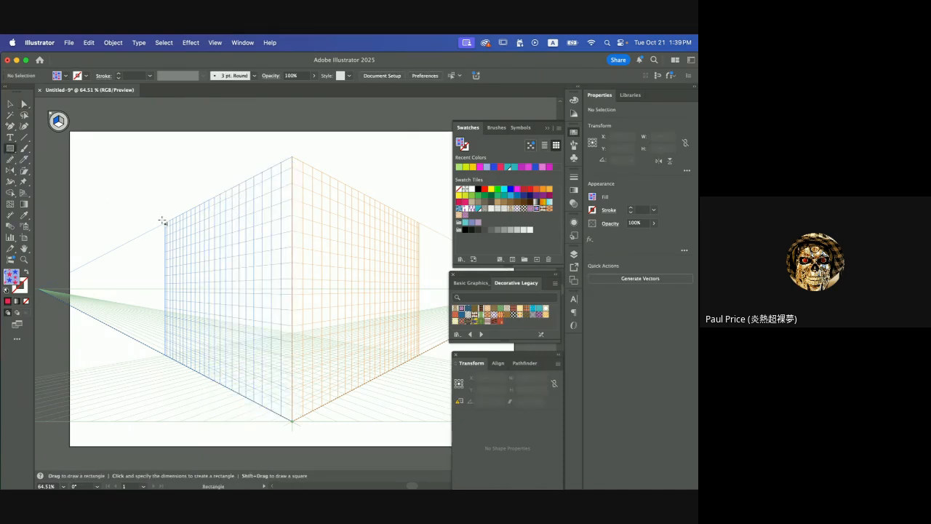
left_click_drag(166, 225, 294, 421)
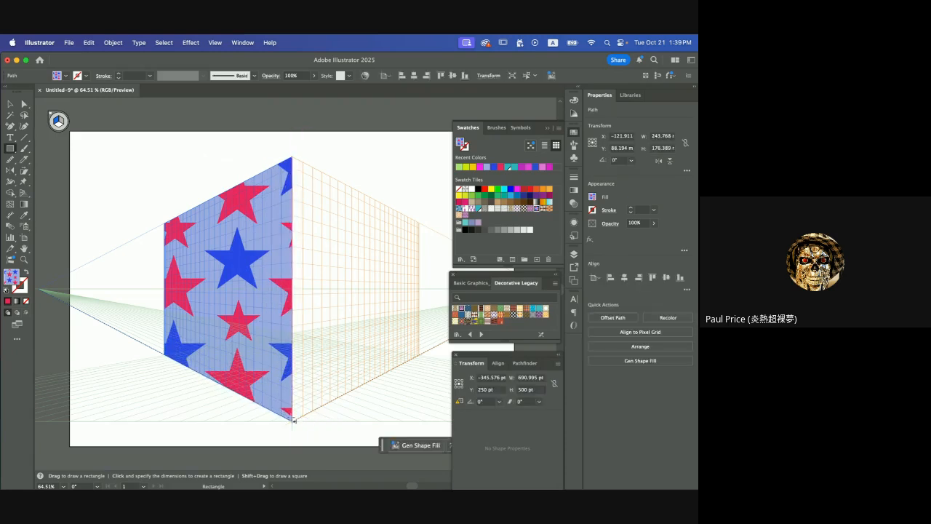
scroll(277, 297, "down", 3)
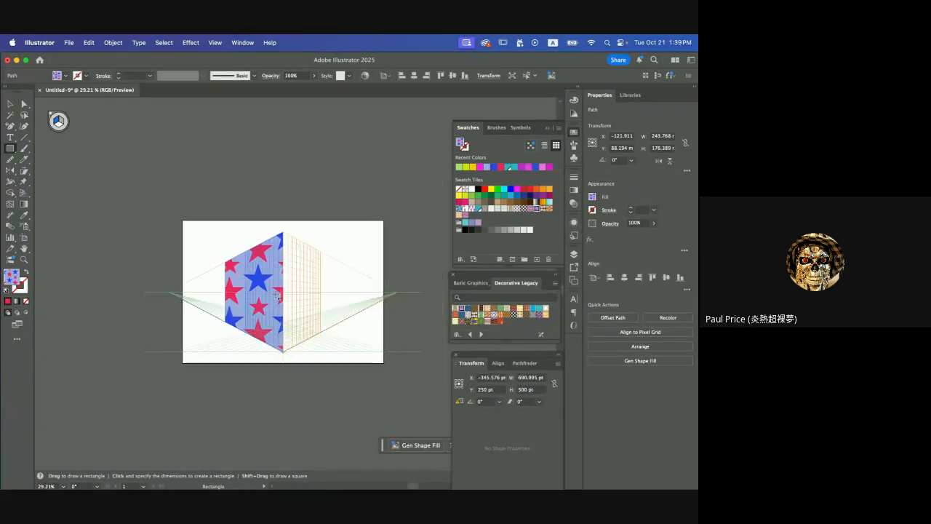
scroll(277, 295, "up", 2)
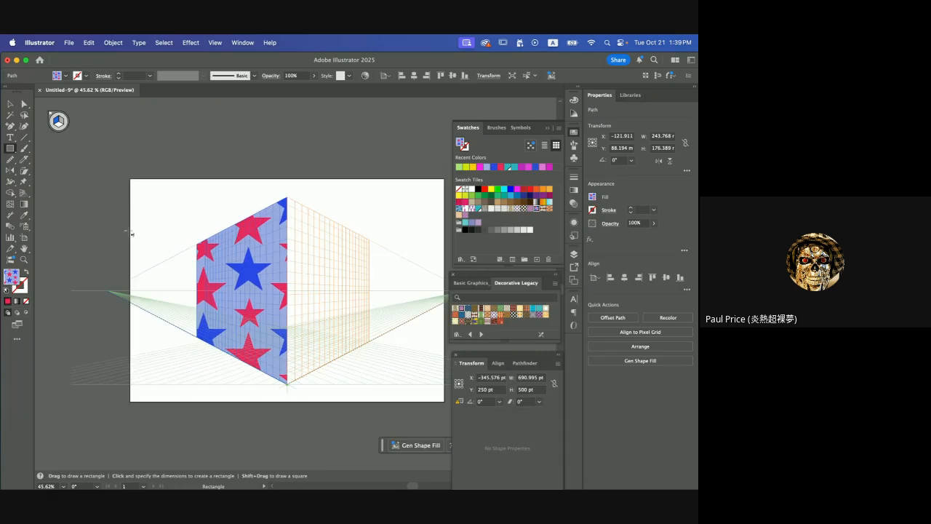
Change the left-plane rectangle's fill from the star pattern to the muted green #54b27a.
double_click(13, 276)
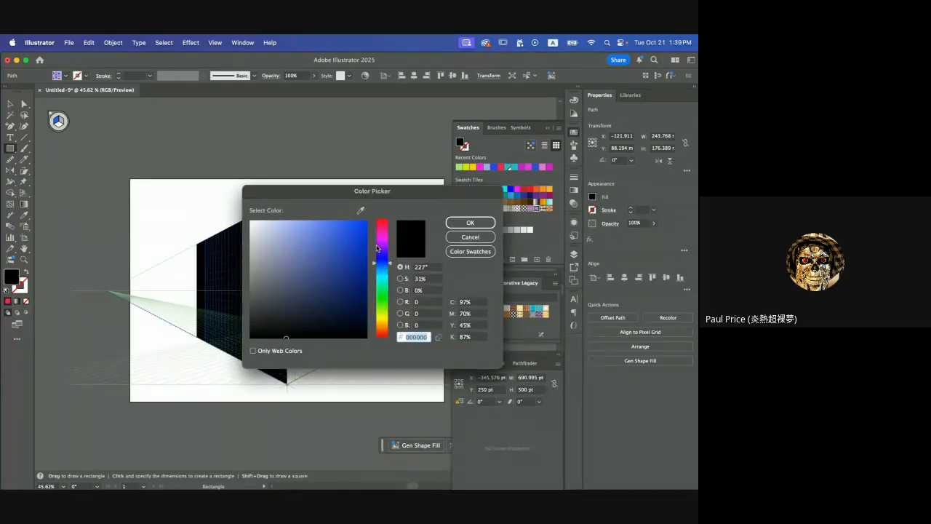
left_click(336, 231)
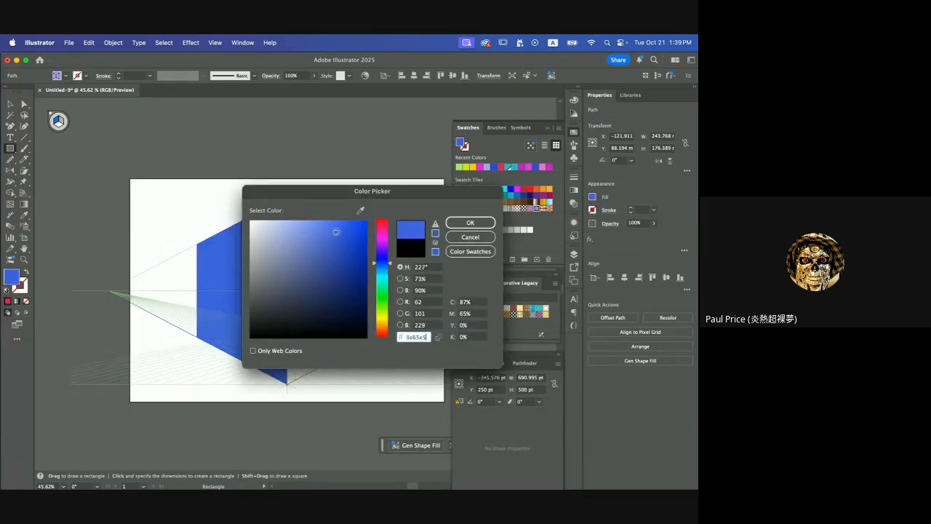
left_click(381, 291)
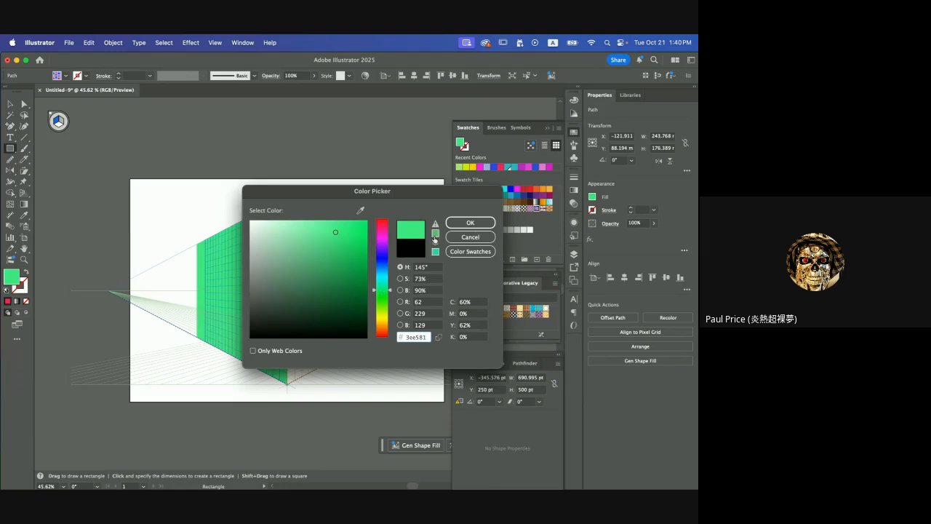
left_click(332, 285)
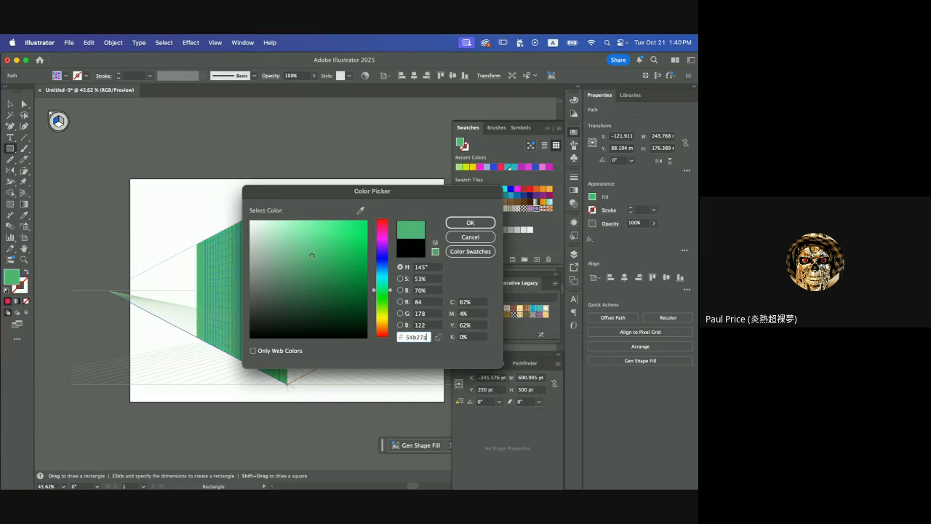
left_click(470, 222)
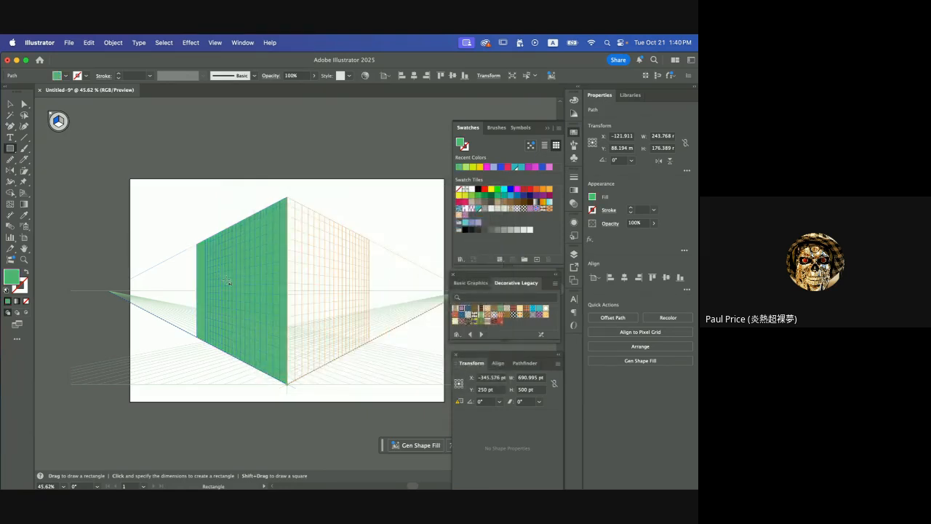
Draw a trial rectangle about 46 by 78 mm over the right grid while the left plane is active, and delete it.
scroll(227, 281, "up", 2)
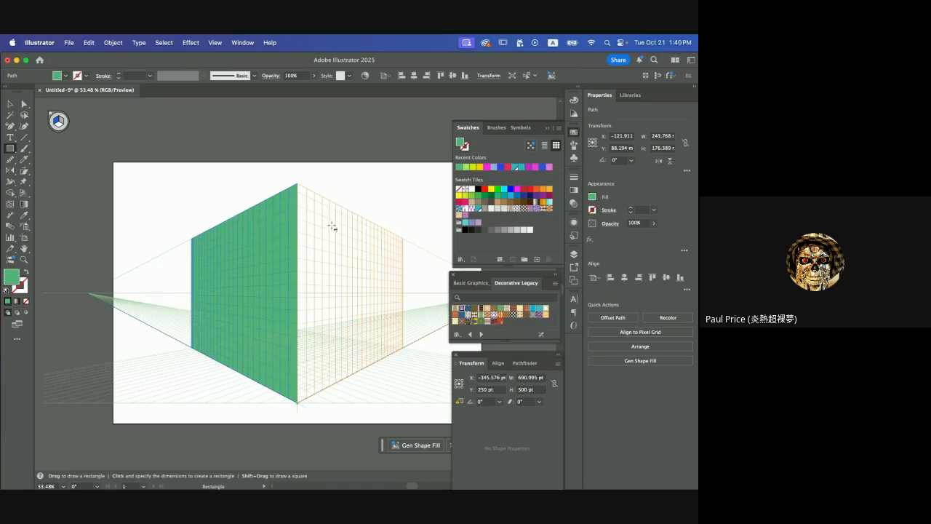
left_click_drag(328, 227, 394, 352)
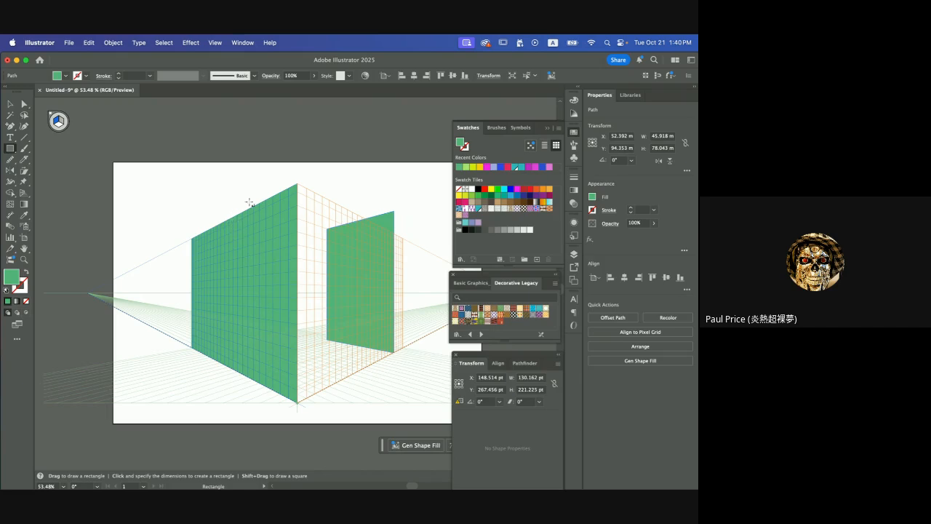
scroll(393, 310, "right", 5)
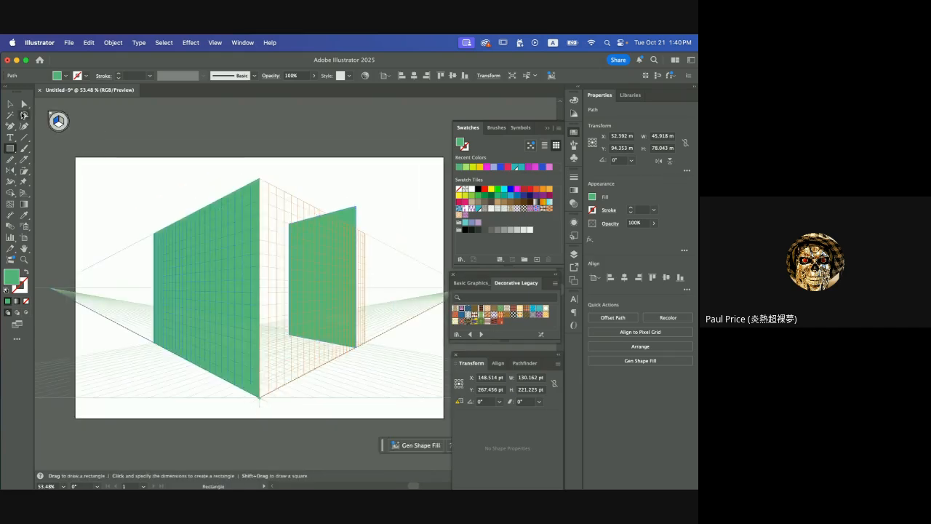
key("v")
left_click(307, 249)
key("Delete")
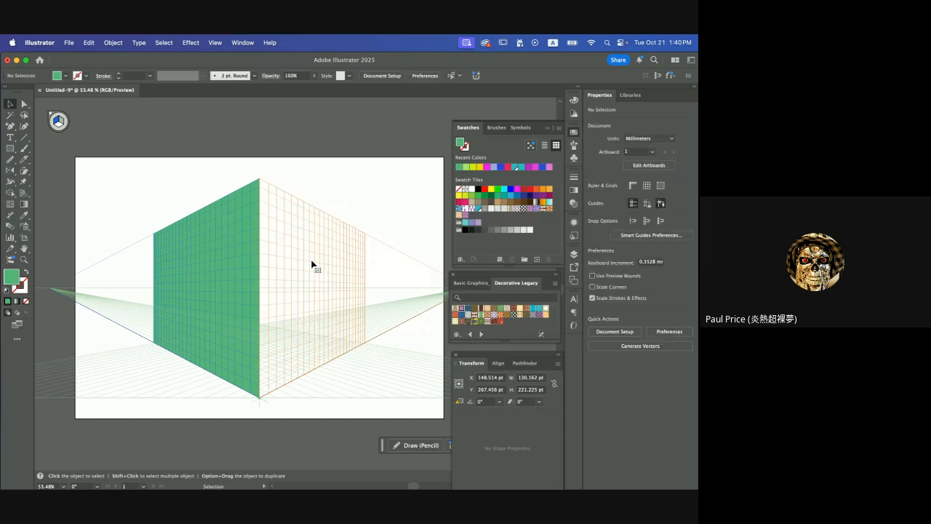
scroll(274, 271, "left", 6)
scroll(274, 271, "up", 3)
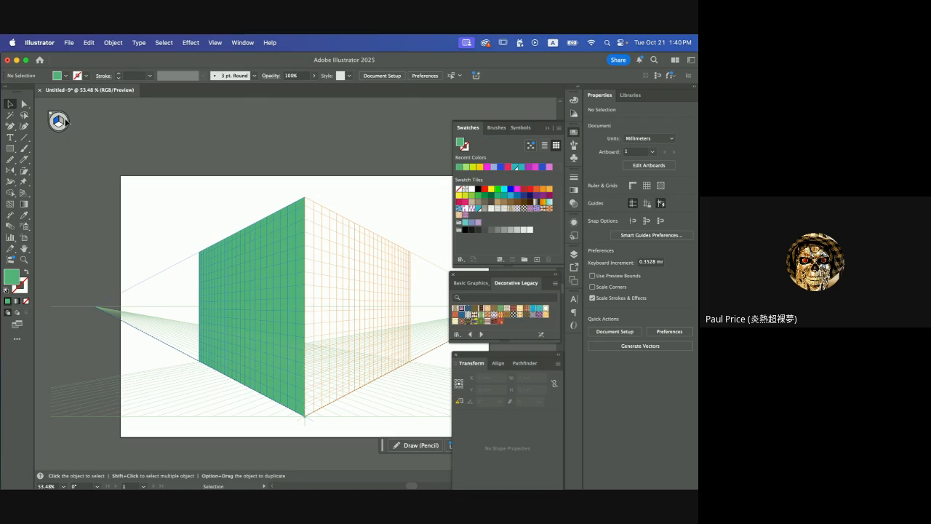
right_click(127, 183)
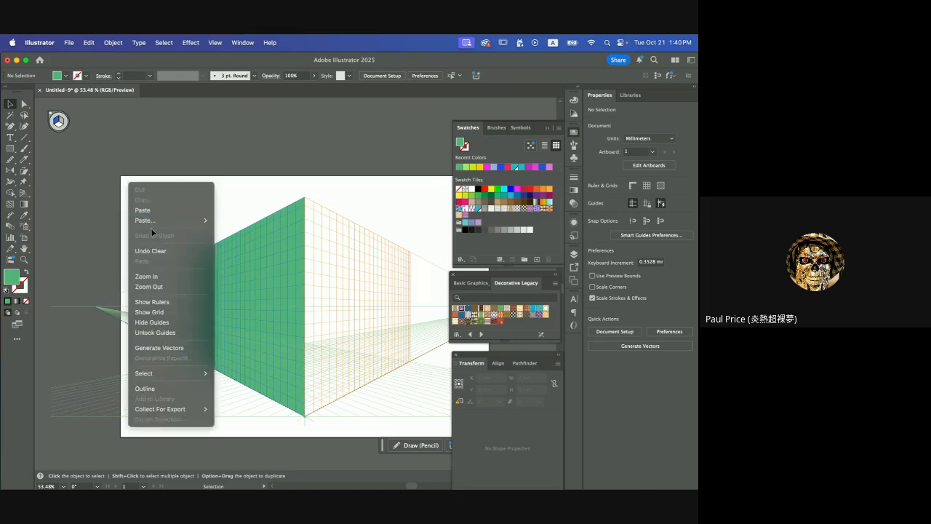
key("Escape")
left_click(226, 274)
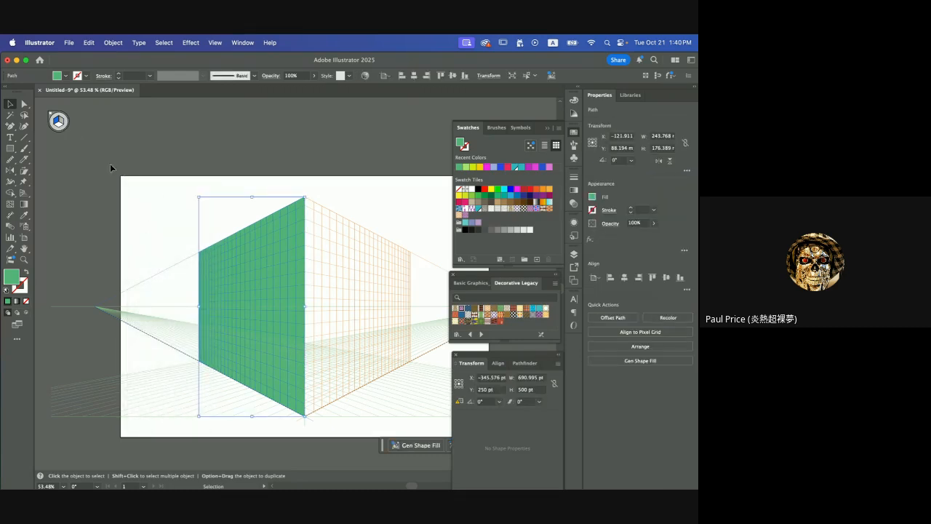
left_click(327, 226)
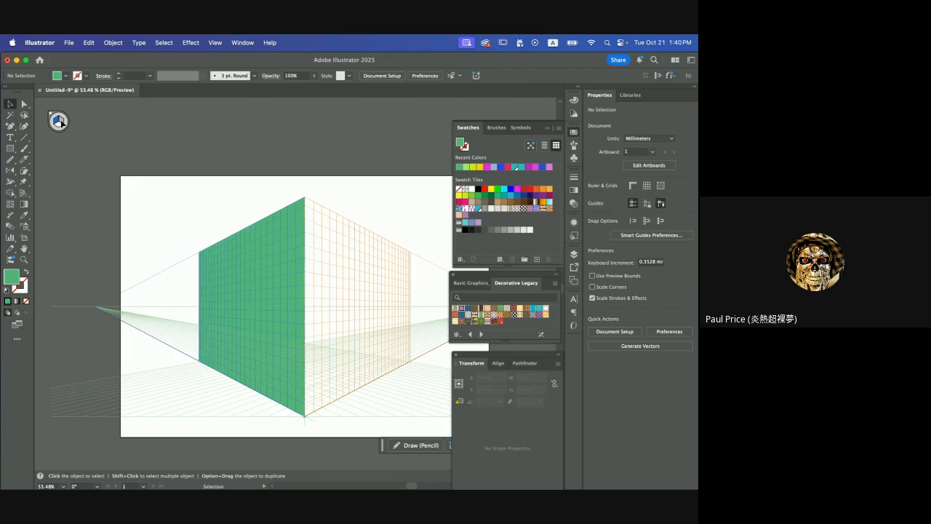
Make the right grid plane the active perspective plane.
left_click(24, 194)
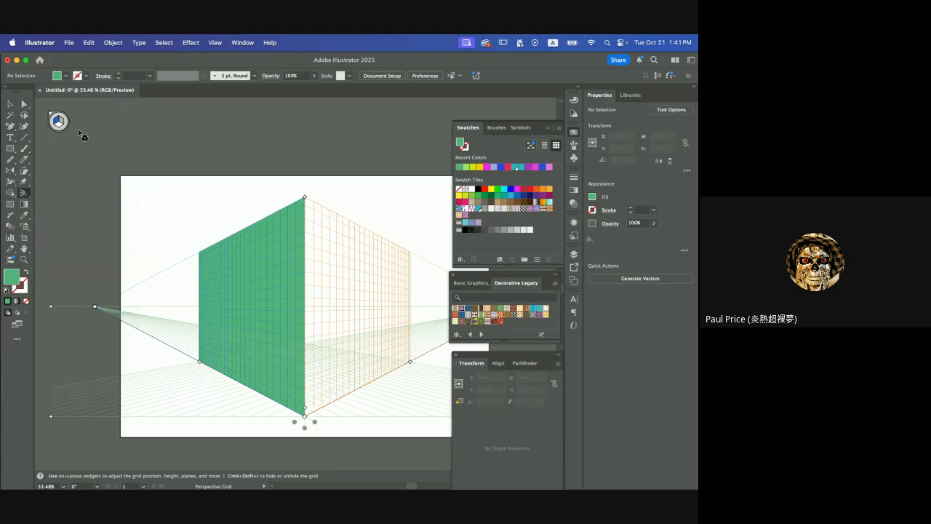
left_click(24, 195)
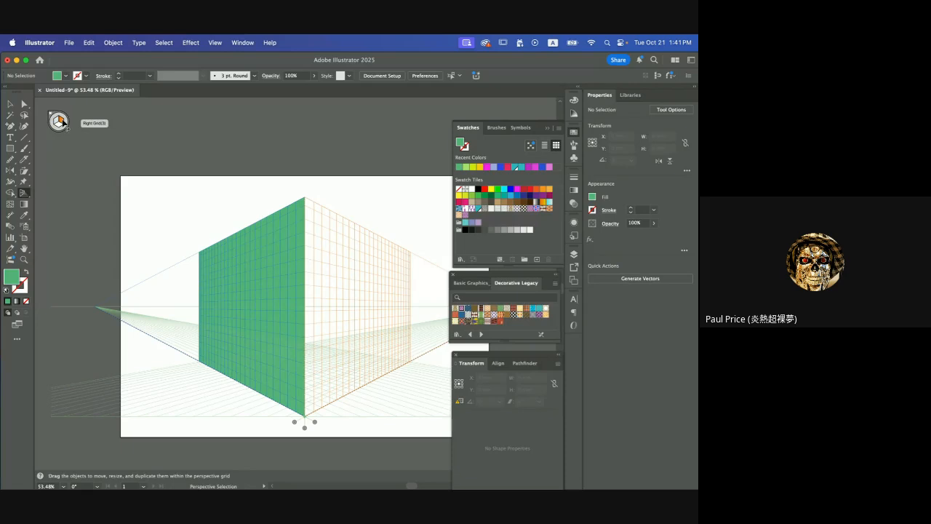
key("shift+p")
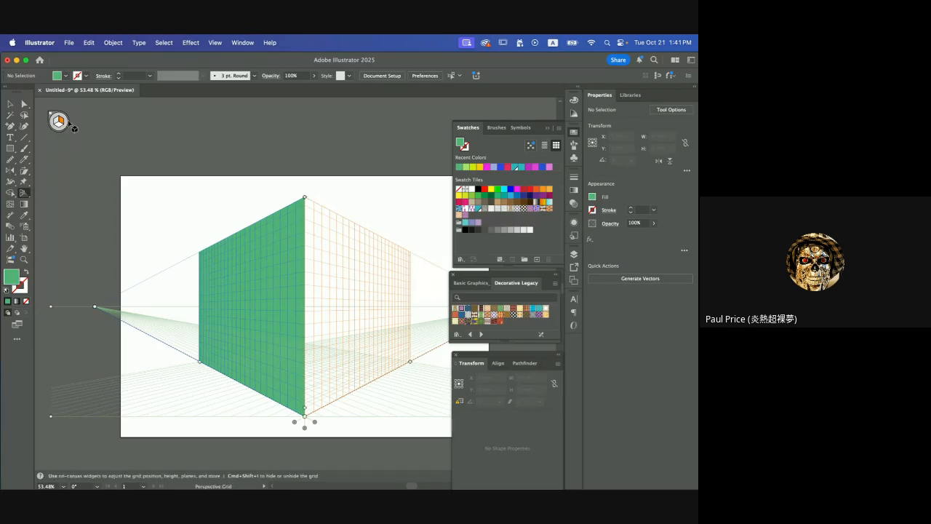
Set the fill to bright green #17e068 and draw a rectangle from the grid's top centre corner over the right plane, extending past its outer edge.
scroll(357, 294, "right", 5)
scroll(357, 294, "down", 2)
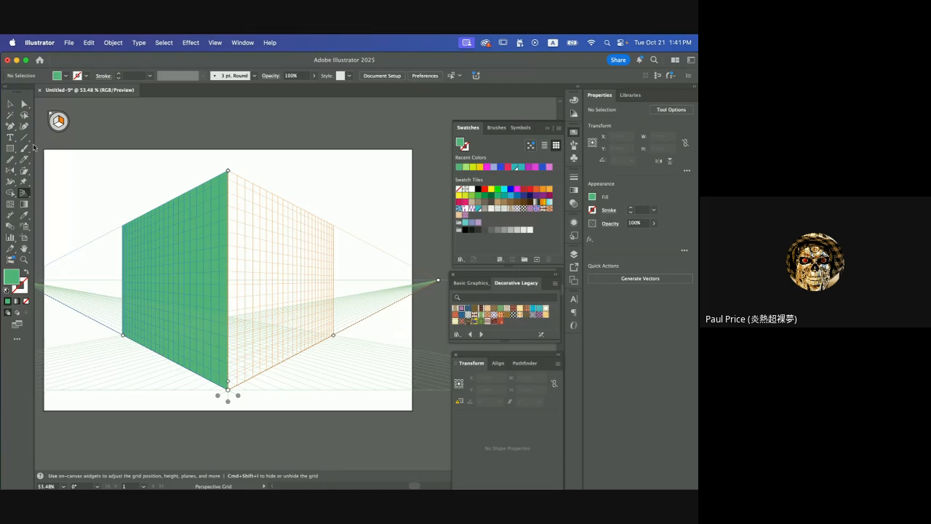
left_click(11, 148)
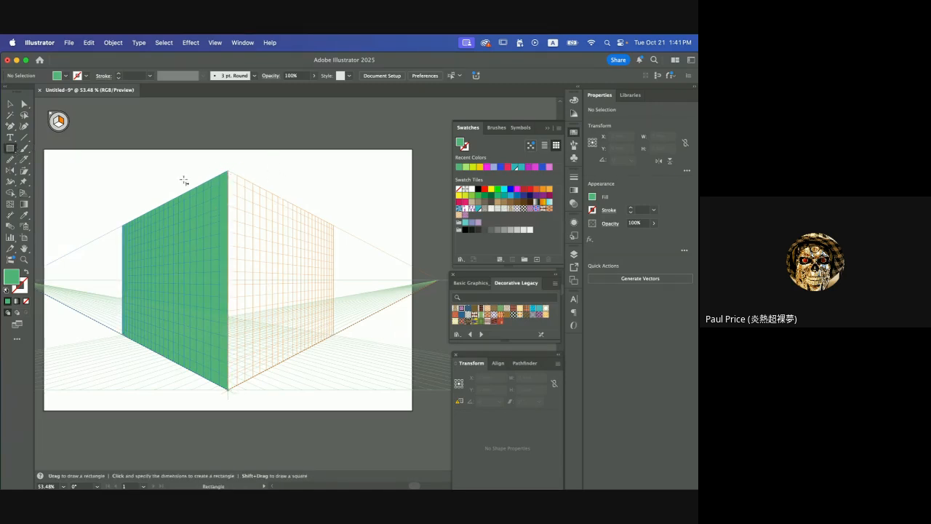
double_click(12, 278)
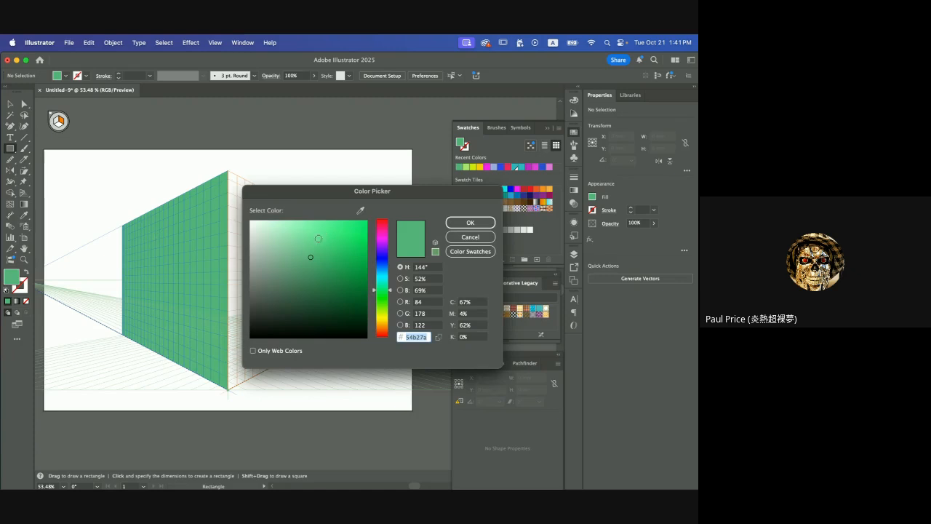
left_click(341, 275)
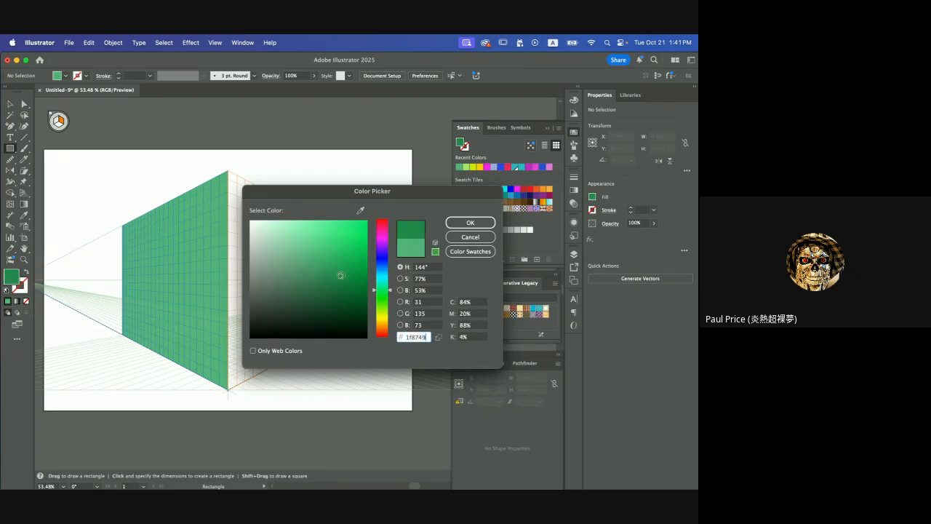
left_click(356, 233)
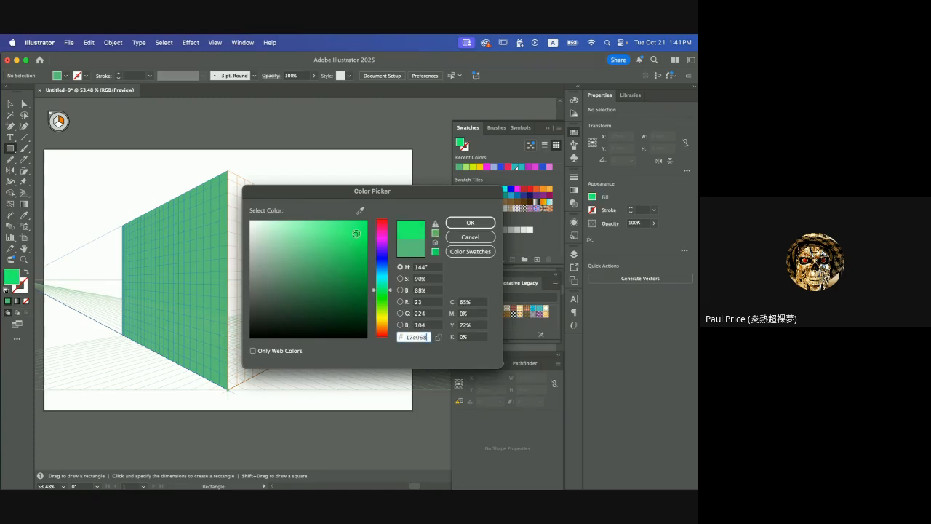
left_click(469, 222)
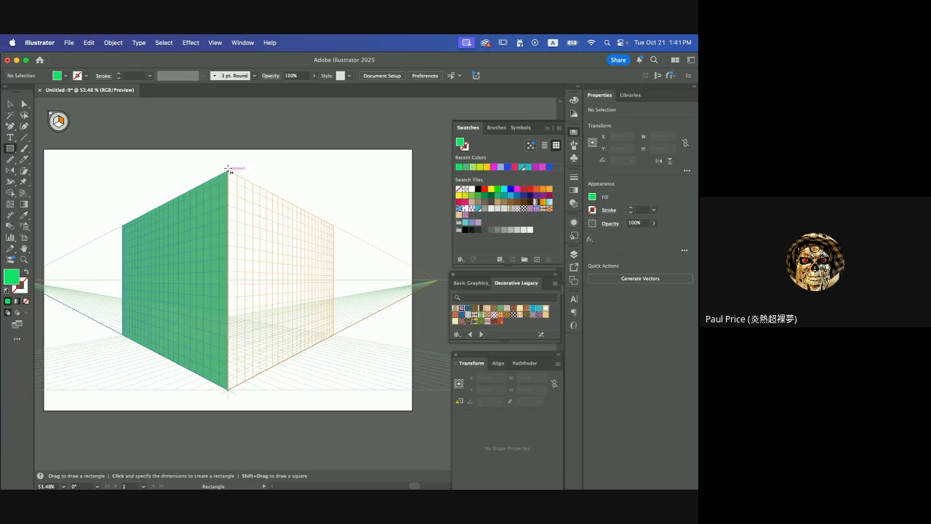
left_click_drag(228, 170, 363, 321)
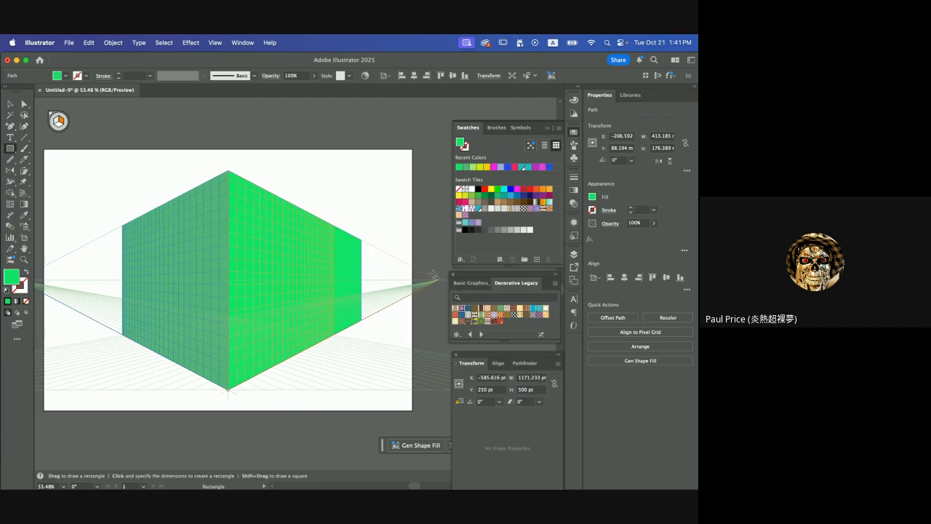
Lower the perspective grid's horizon by moving the right vanishing point down with the Perspective Grid tool.
left_click(23, 194)
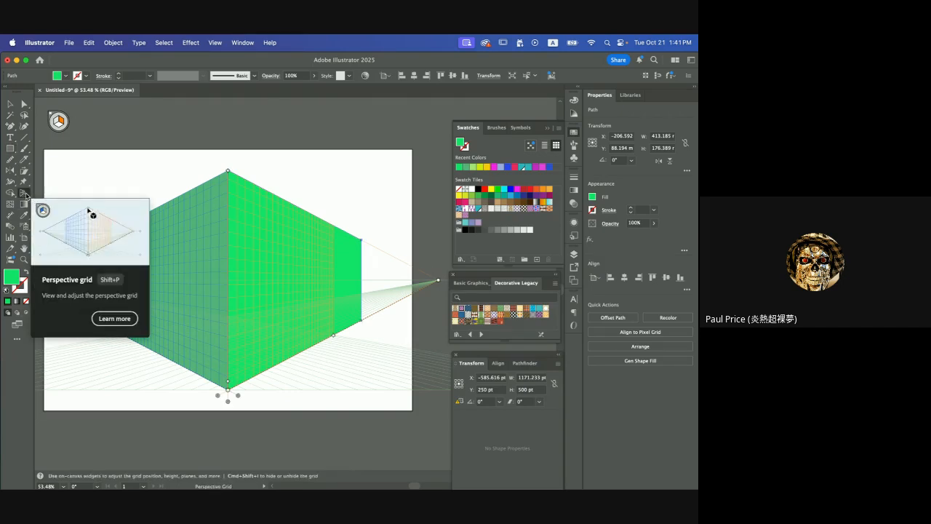
scroll(399, 333, "right", 3)
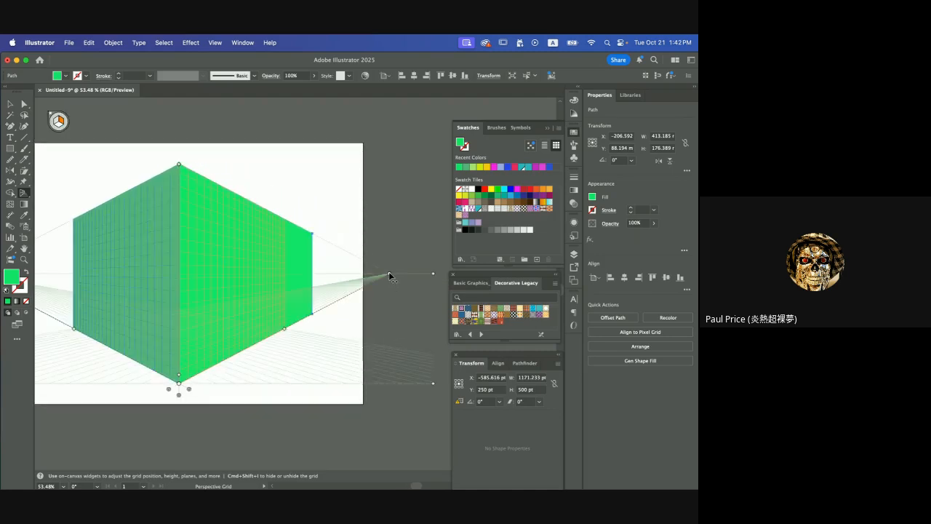
left_click_drag(389, 276, 431, 332)
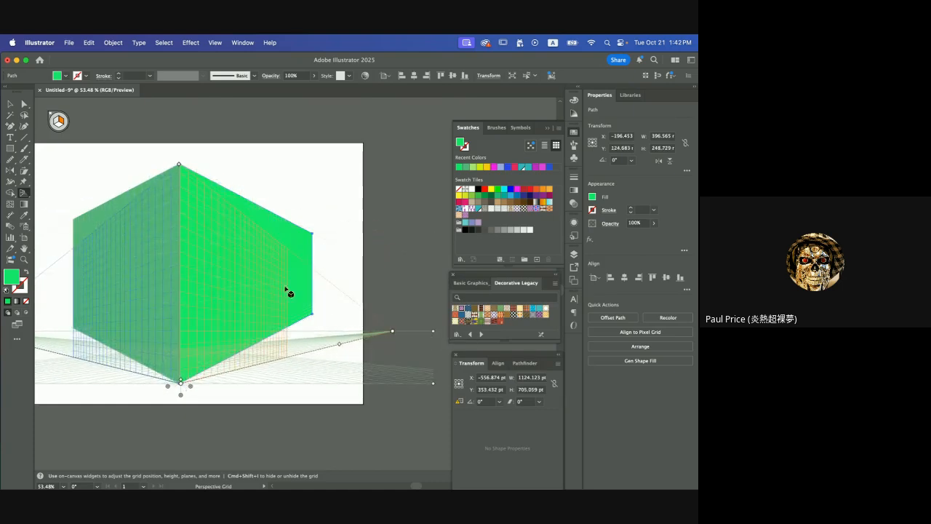
Delete the bright green rectangle on the right plane and the darker green rectangle on the left plane.
key("Delete")
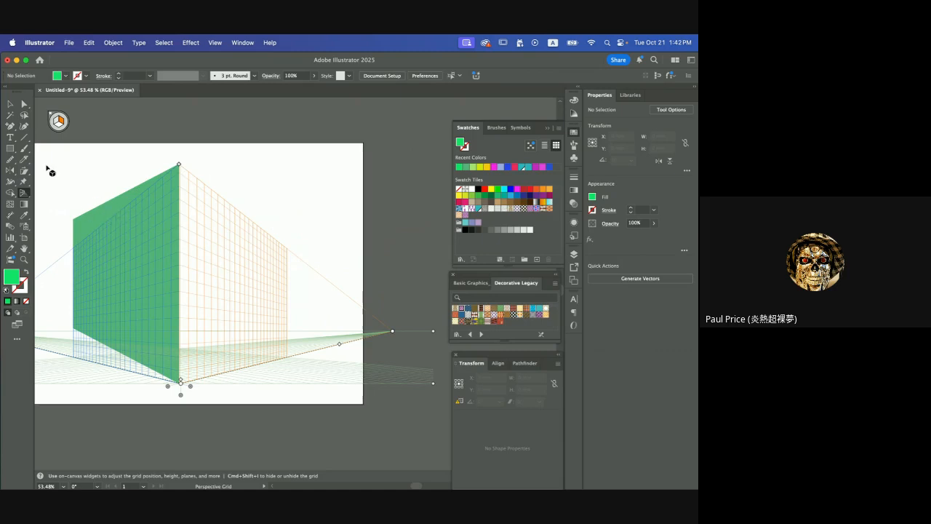
left_click(11, 105)
left_click(86, 229)
key("BackSpace")
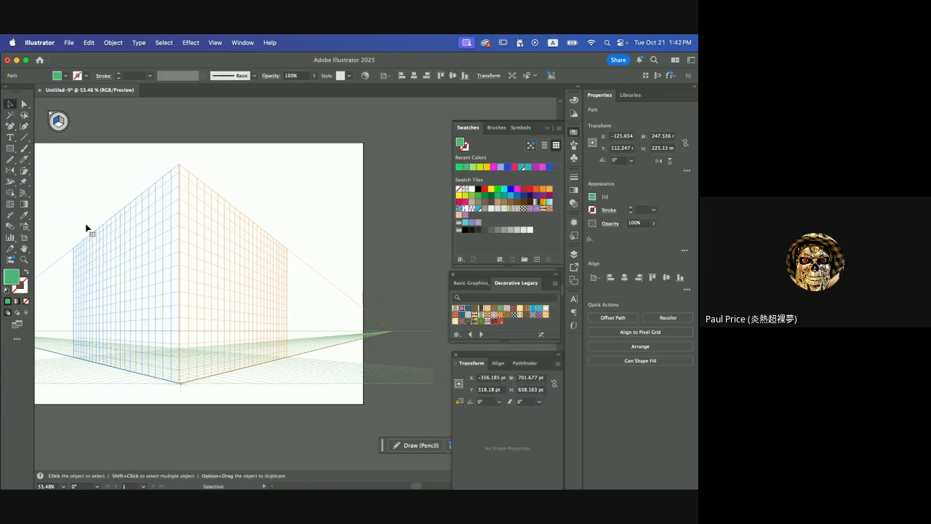
Move the perspective grid's right vanishing point farther outward along the horizon, and bring it back to roughly its former place.
left_click(24, 194)
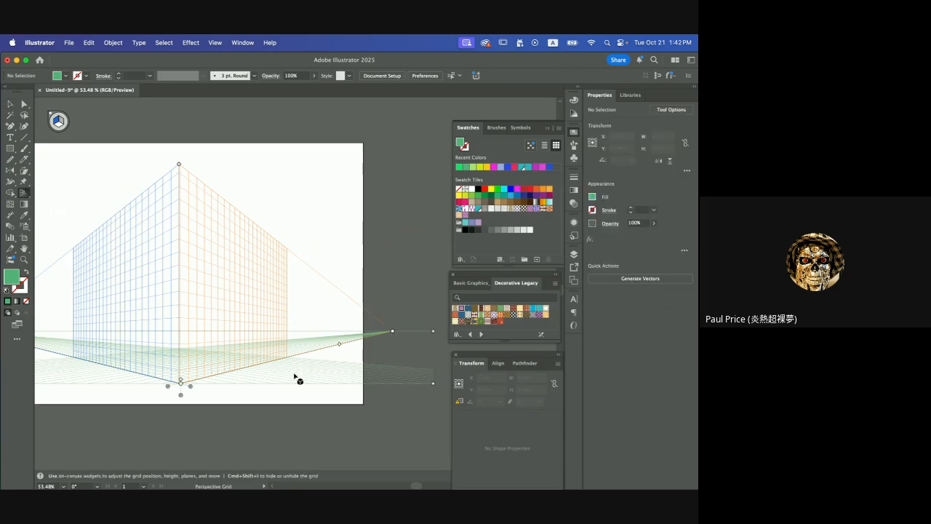
left_click_drag(392, 332, 463, 329)
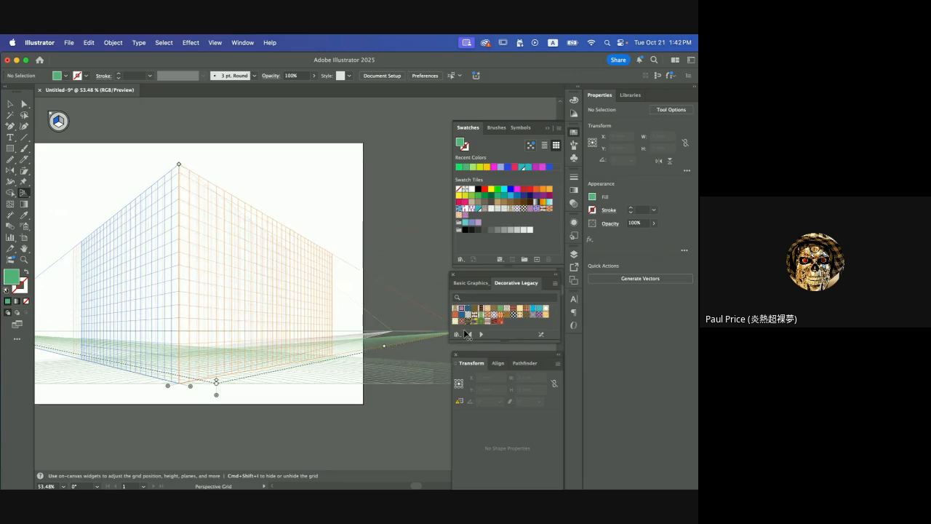
scroll(314, 311, "right", 3)
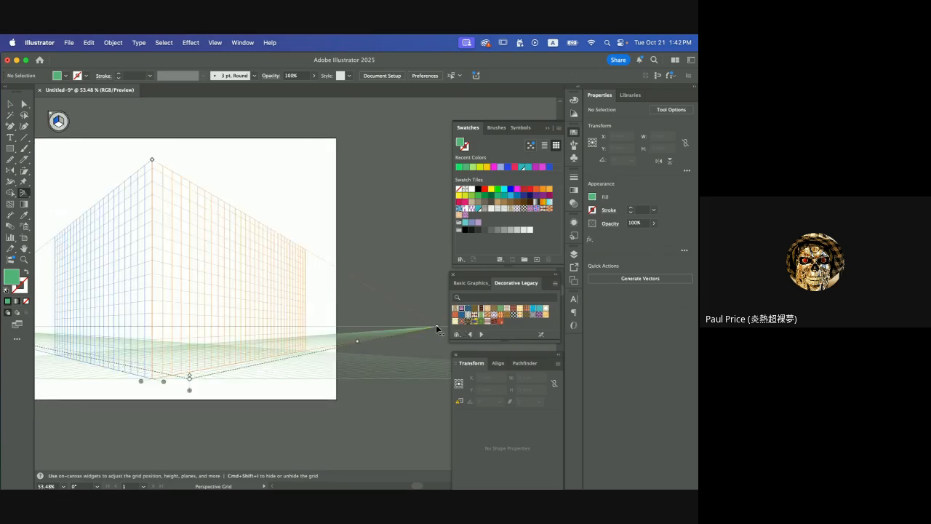
left_click_drag(435, 327, 366, 326)
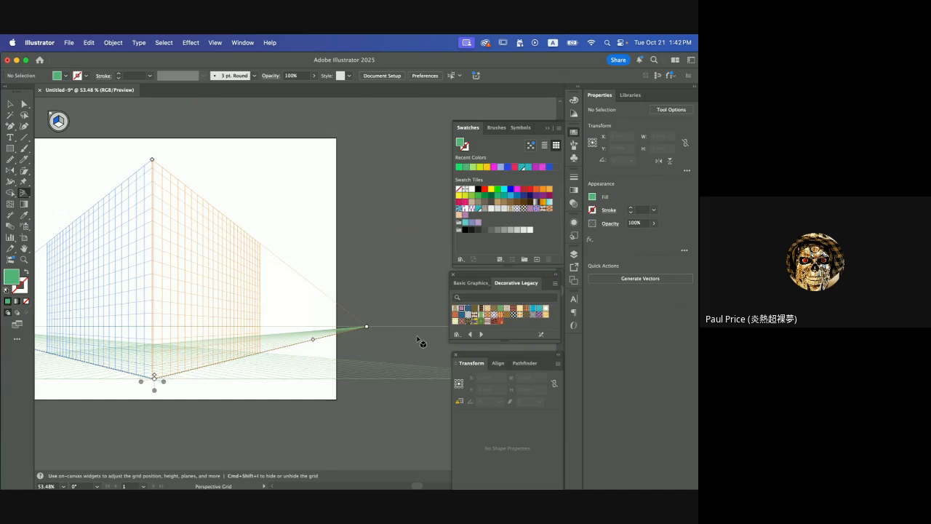
Lower the perspective grid's horizon line to just above the ground level, using its right-end handle.
scroll(418, 339, "right", 3)
left_click(428, 351)
key("super+minus")
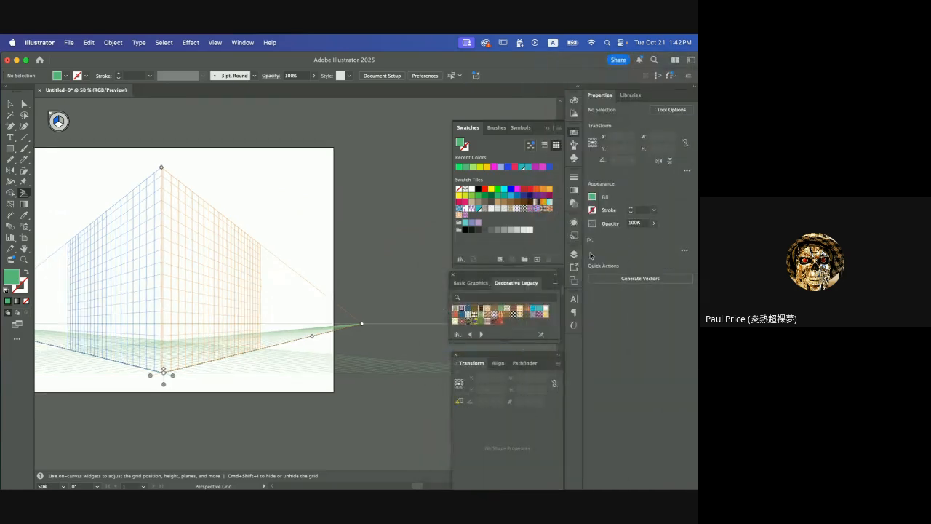
scroll(393, 270, "right", 5)
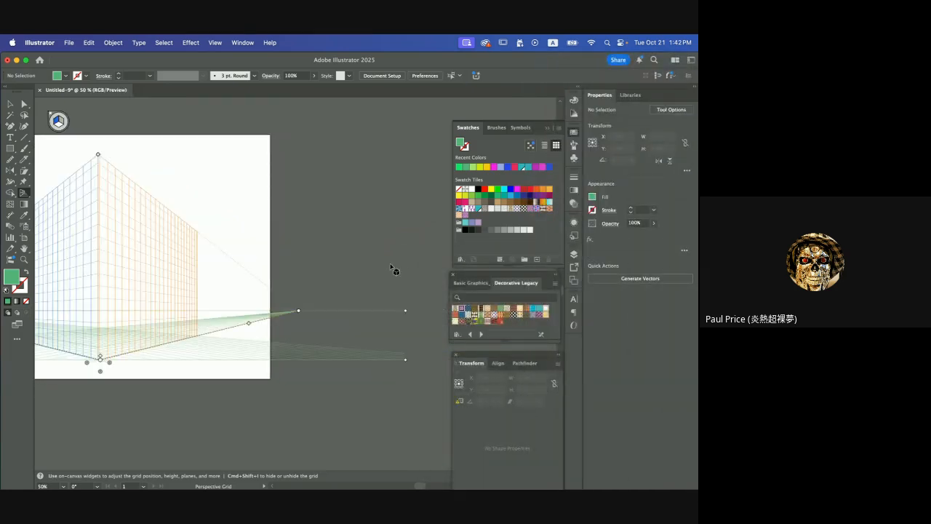
left_click_drag(406, 311, 404, 353)
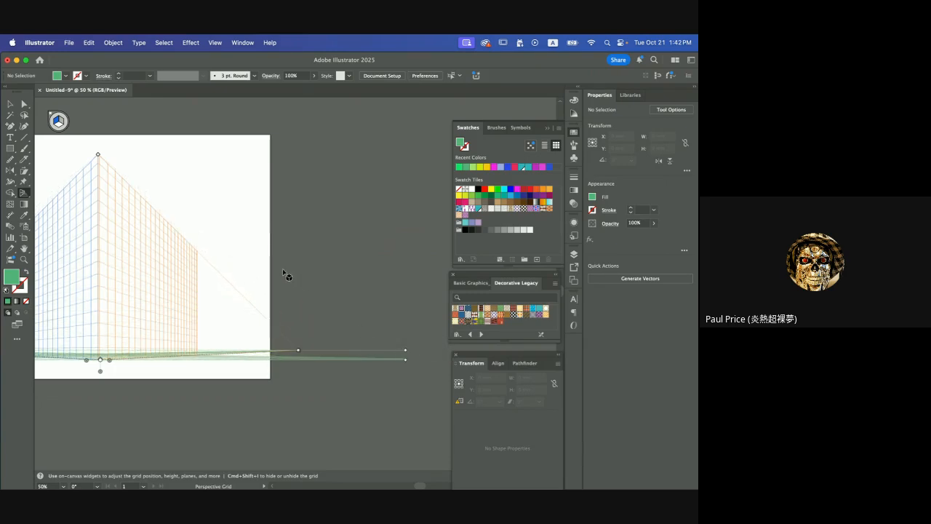
scroll(227, 281, "left", 5)
scroll(227, 281, "down", 2)
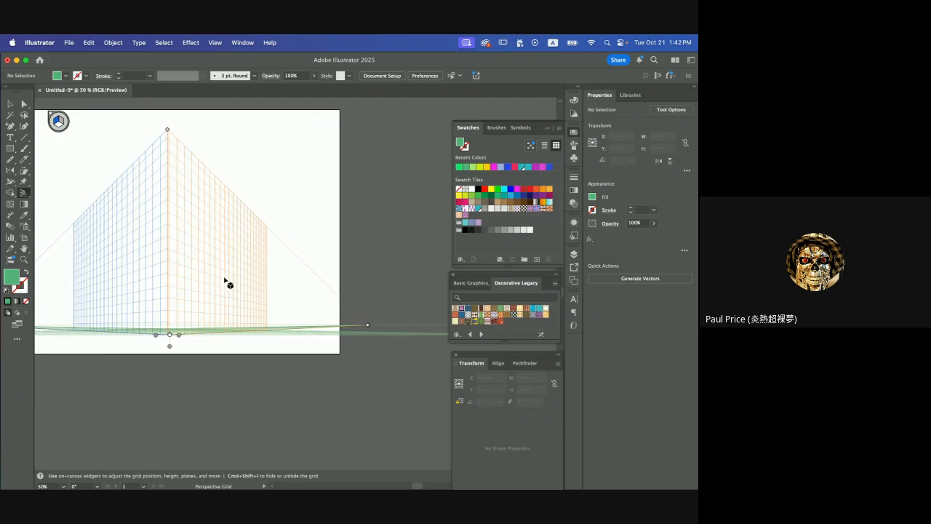
scroll(227, 280, "left", 3)
scroll(227, 280, "up", 2)
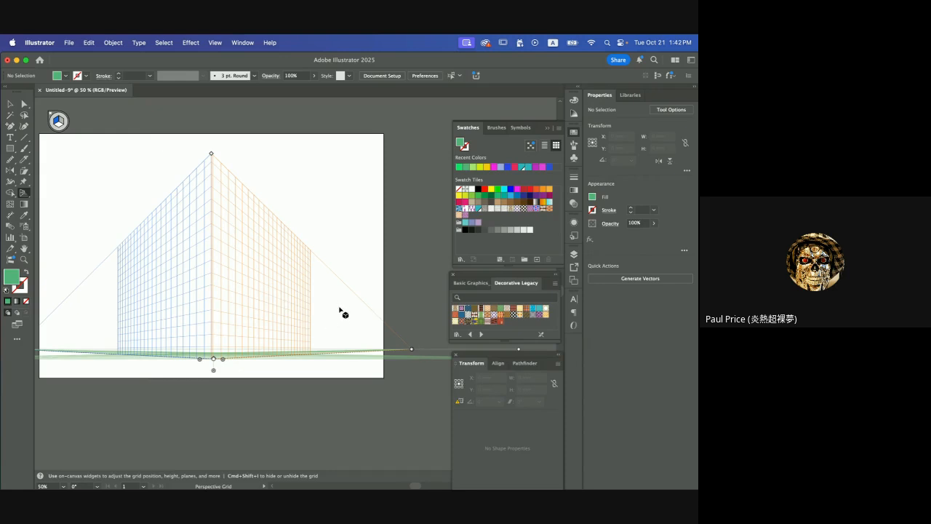
Try raising the horizon well above the ground level and shifting the right vanishing point slightly outward, and undo both changes.
scroll(347, 283, "right", 5)
scroll(347, 283, "down", 1)
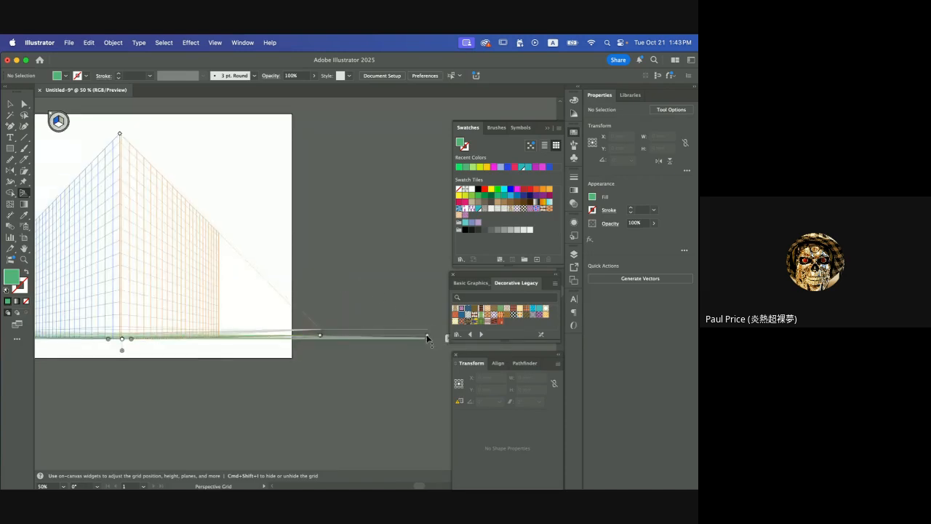
left_click_drag(427, 335, 422, 285)
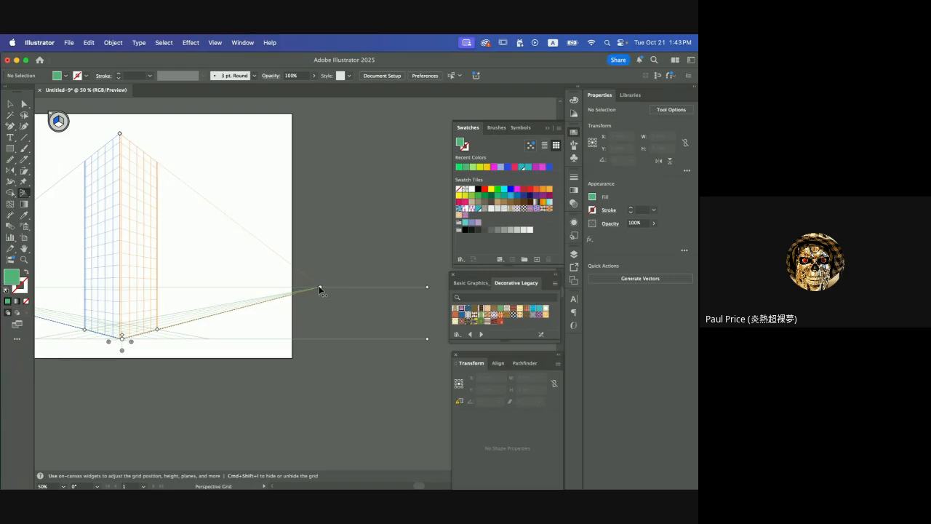
mouse_move(322, 286)
left_mouse_down()
mouse_move(382, 288)
mouse_move(333, 287)
left_mouse_up()
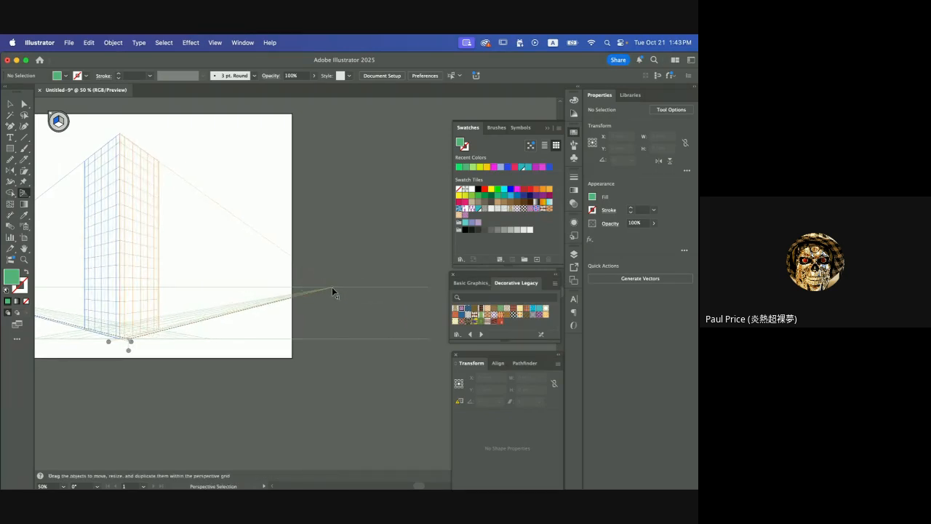
key("super+z")
key("super+z")
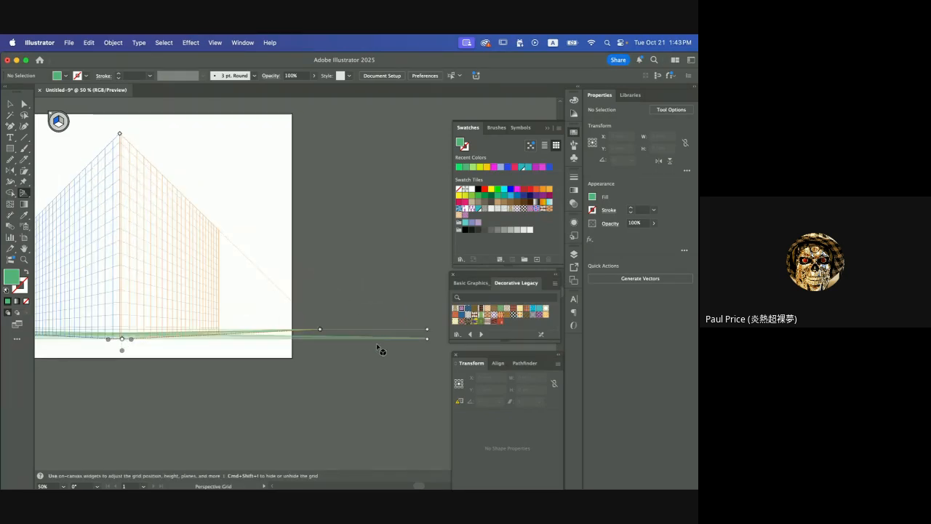
Move the horizontal grid plane down in two stages until it lies well below the artboard.
scroll(335, 359, "left", 4)
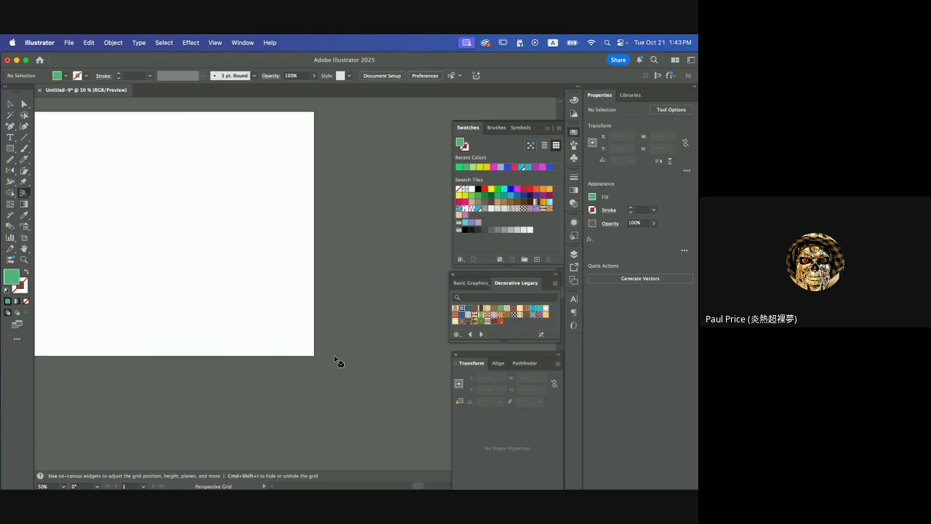
scroll(335, 359, "down", 2)
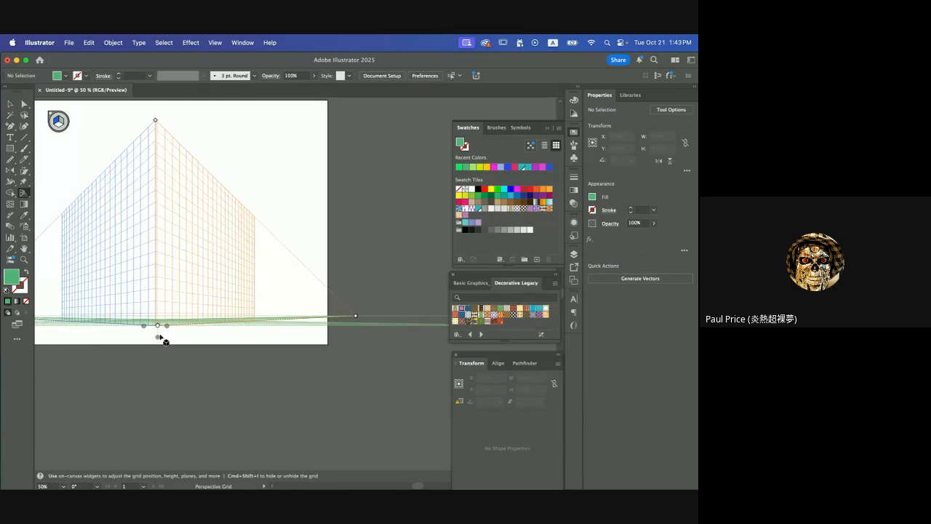
left_click_drag(158, 341, 161, 447)
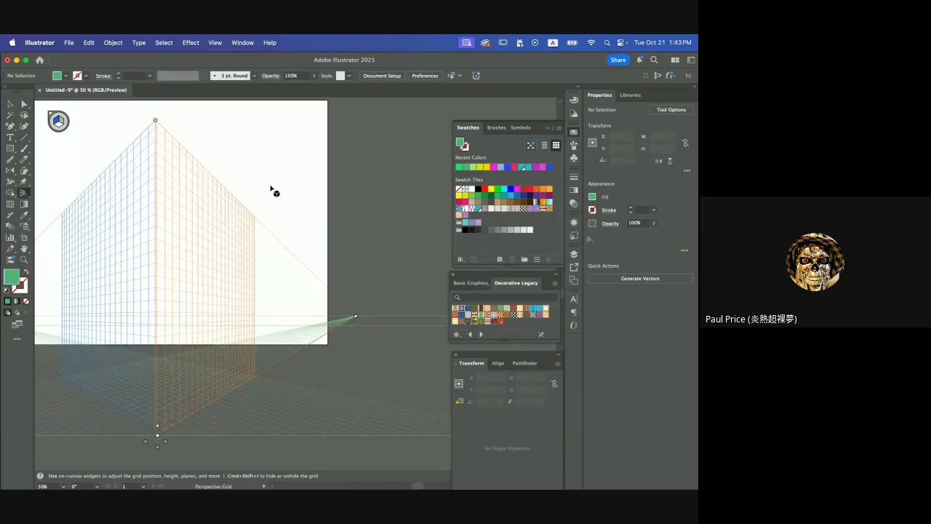
scroll(270, 187, "down", 3)
scroll(271, 187, "left", 3)
scroll(270, 188, "down", 4)
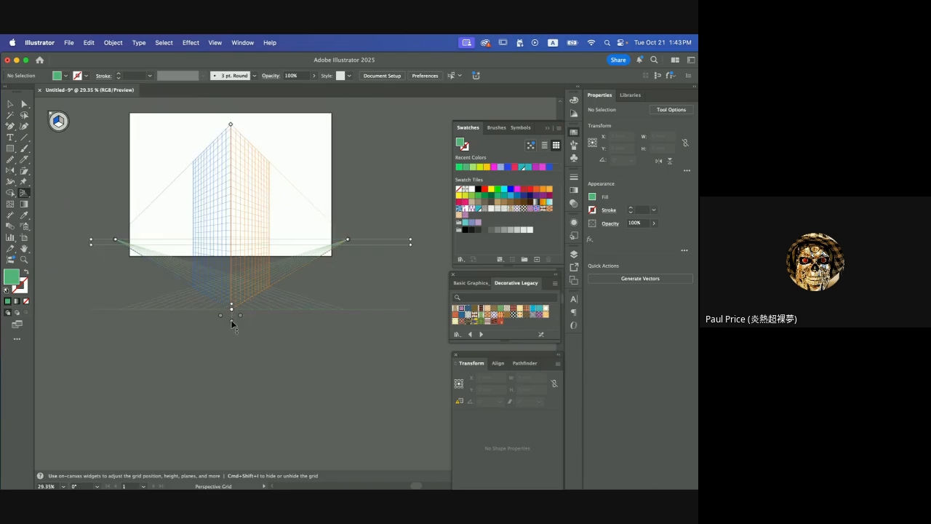
left_click_drag(233, 325, 232, 364)
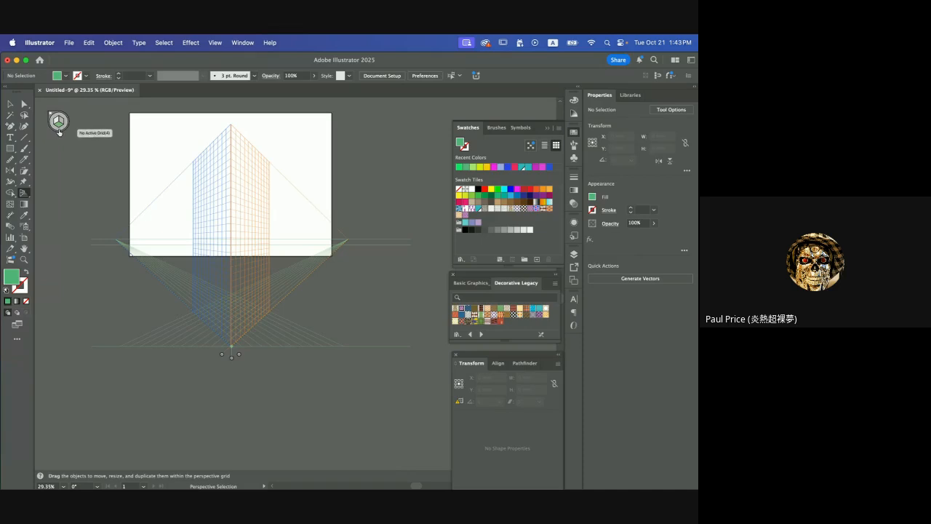
Draw a green rectangle about 246 by 115 mm on the horizontal grid plane, and lower the grid's ground level slightly from its left end.
left_click(10, 148)
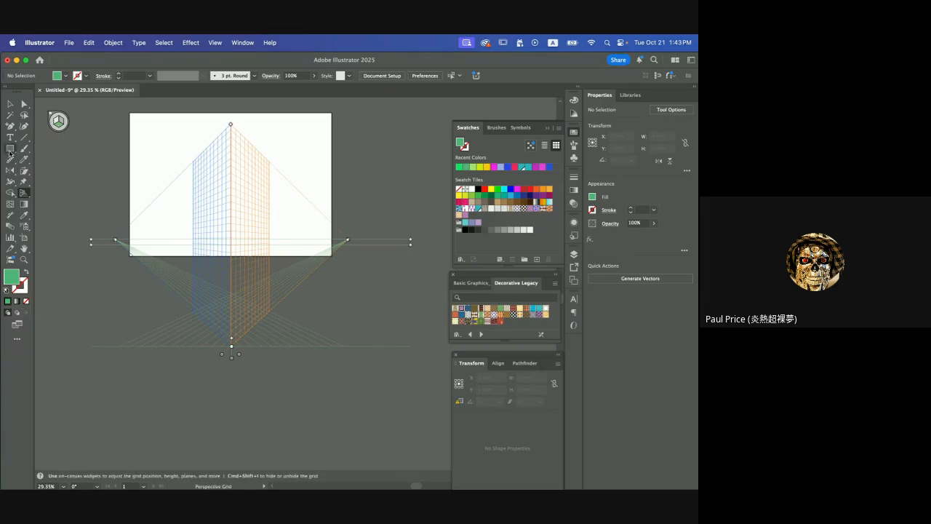
left_click_drag(189, 313, 334, 348)
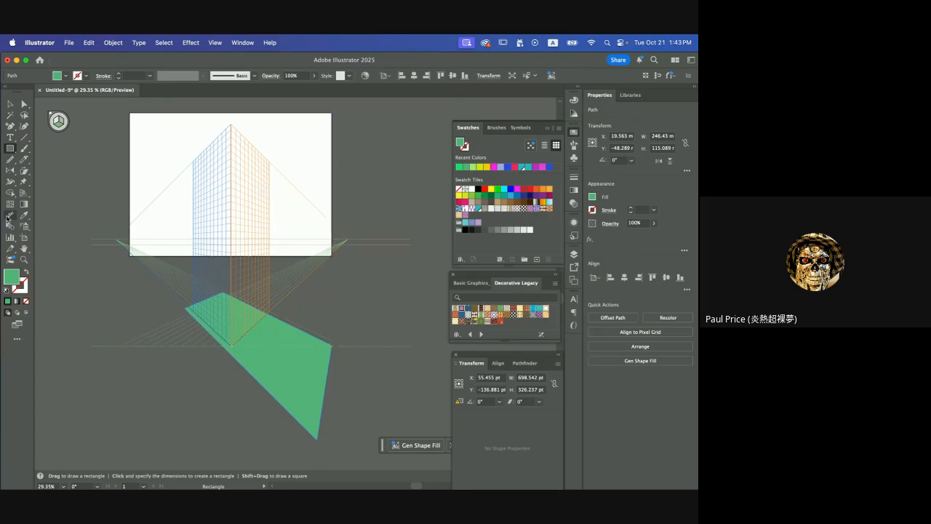
left_click(24, 193)
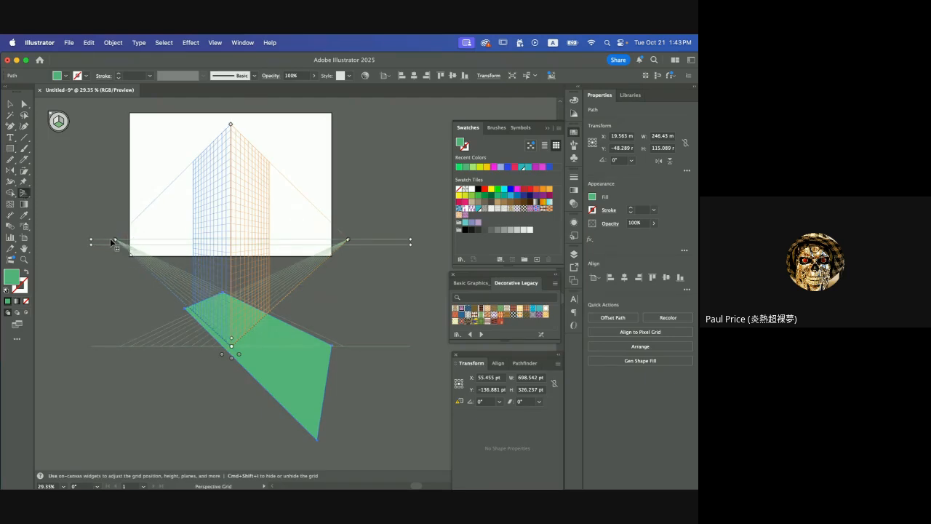
mouse_move(92, 248)
left_mouse_down()
mouse_move(90, 299)
mouse_move(94, 260)
mouse_move(97, 273)
mouse_move(89, 253)
mouse_move(98, 282)
mouse_move(87, 280)
mouse_move(64, 218)
mouse_move(103, 214)
mouse_move(102, 255)
mouse_move(77, 257)
mouse_move(91, 258)
left_mouse_up()
scroll(190, 315, "right", 1)
scroll(191, 316, "right", 2)
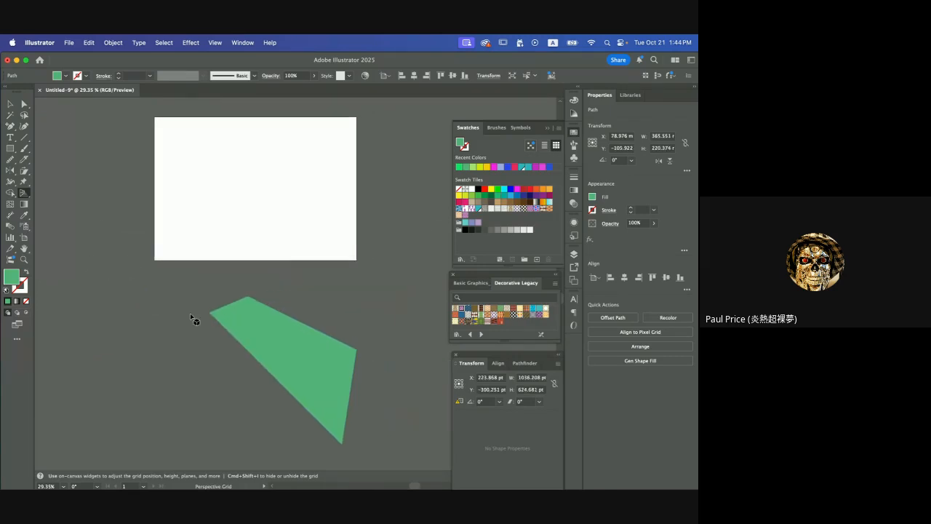
Undo the grid adjustments, deletions and right-plane drawing, back to the lone left-plane green rectangle with the horizon at its original height.
key("super+z")
key("super+z")
key("super+z")
key("super+z")
key("super+z")
key("super+z")
key("super+z")
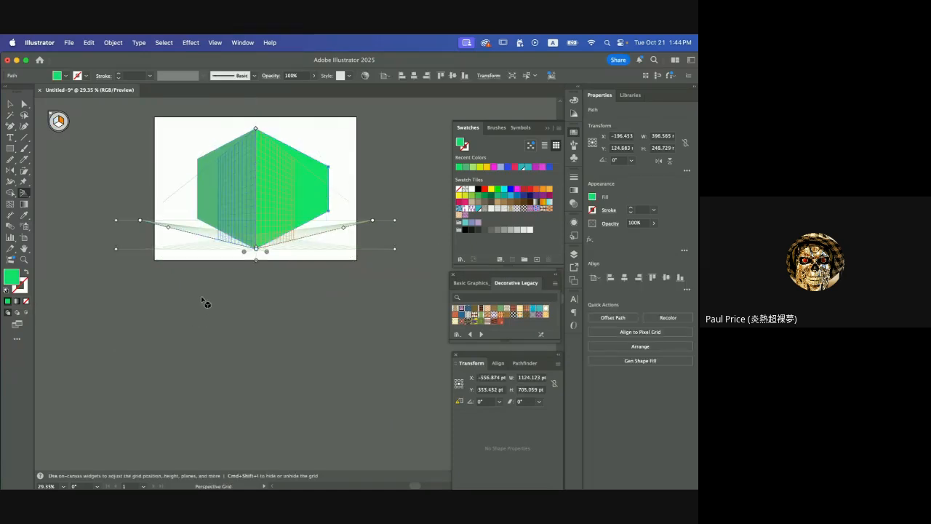
key("super+z")
key("super+z")
key("super+z")
key("super+z")
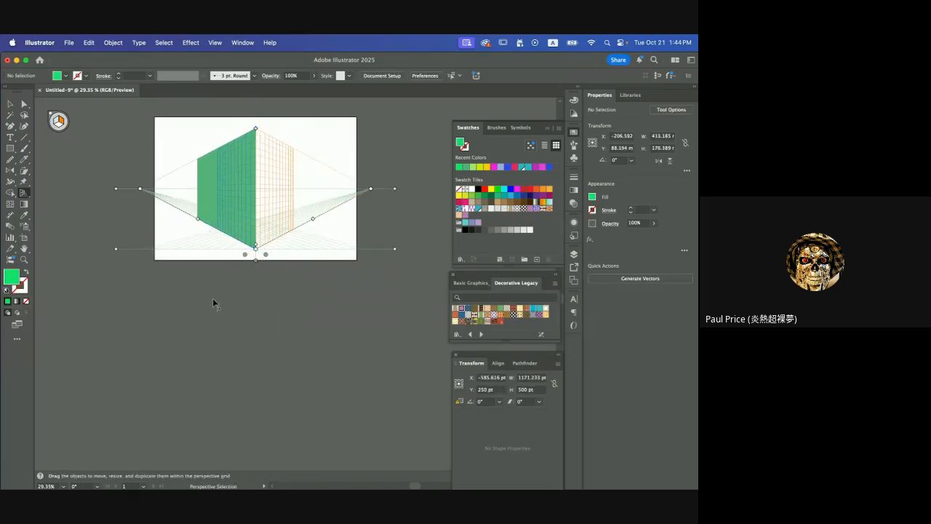
key("super+z")
Draw a rectangle about 256 by 174 mm from the grid's top centre over the right plane and fill it with a brighter green.
key("shift+p")
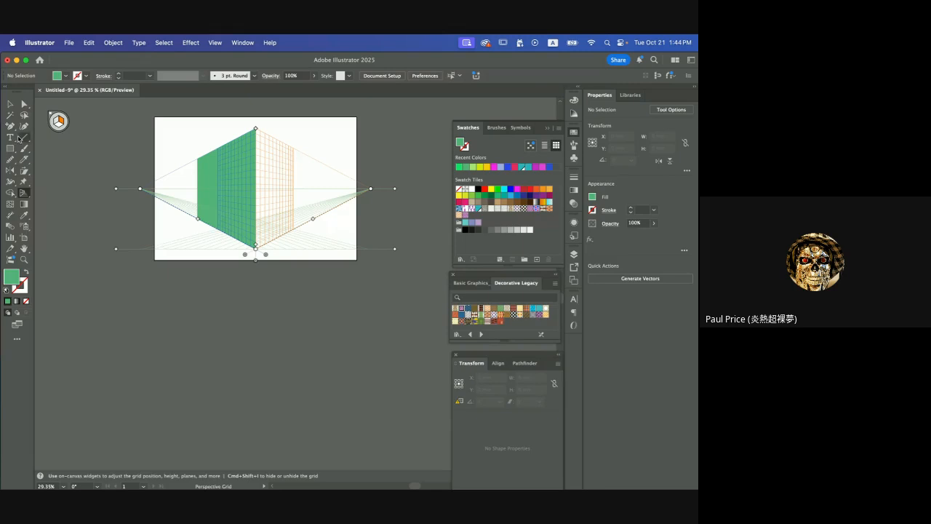
key("v")
scroll(327, 221, "up", 4)
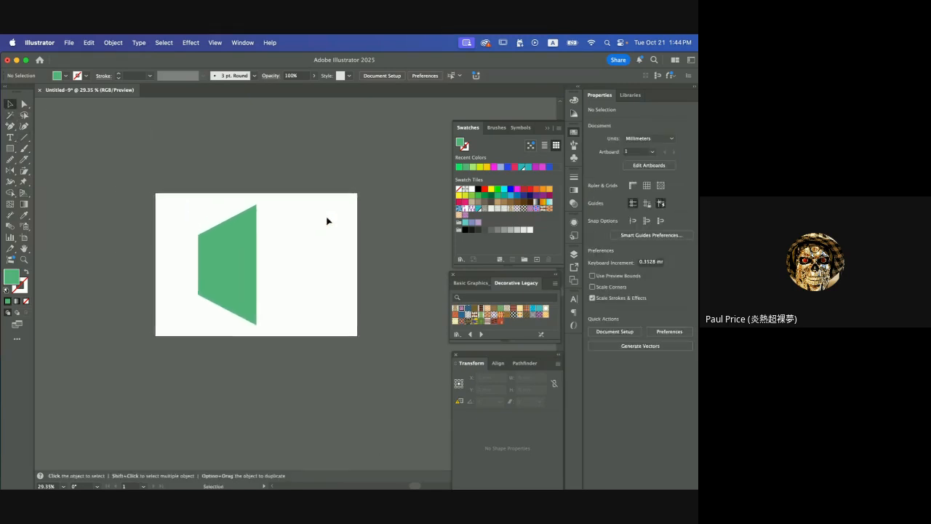
scroll(325, 223, "up", 3)
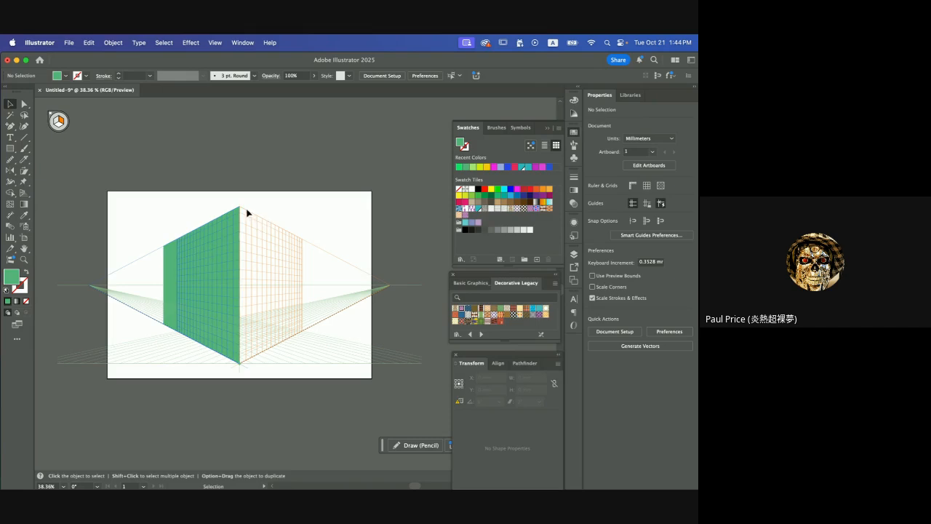
left_click(10, 148)
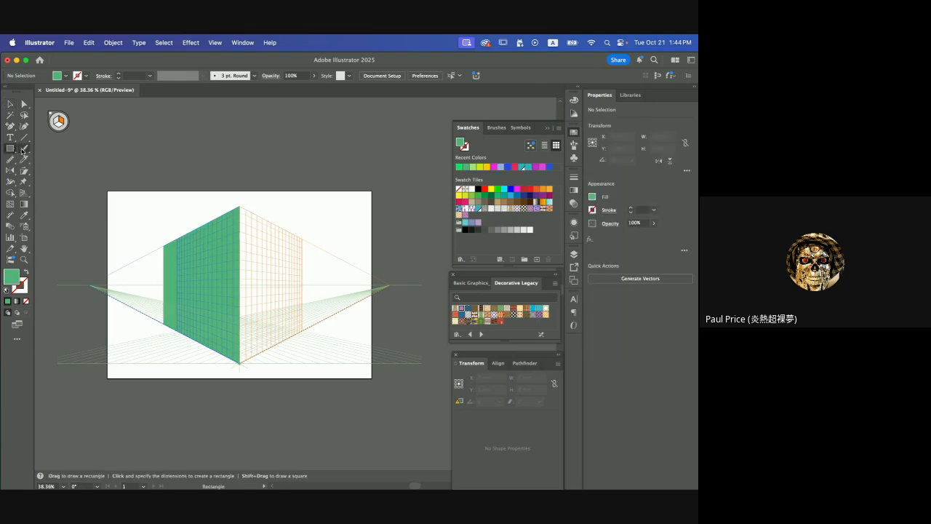
left_click_drag(245, 216, 320, 325)
double_click(10, 277)
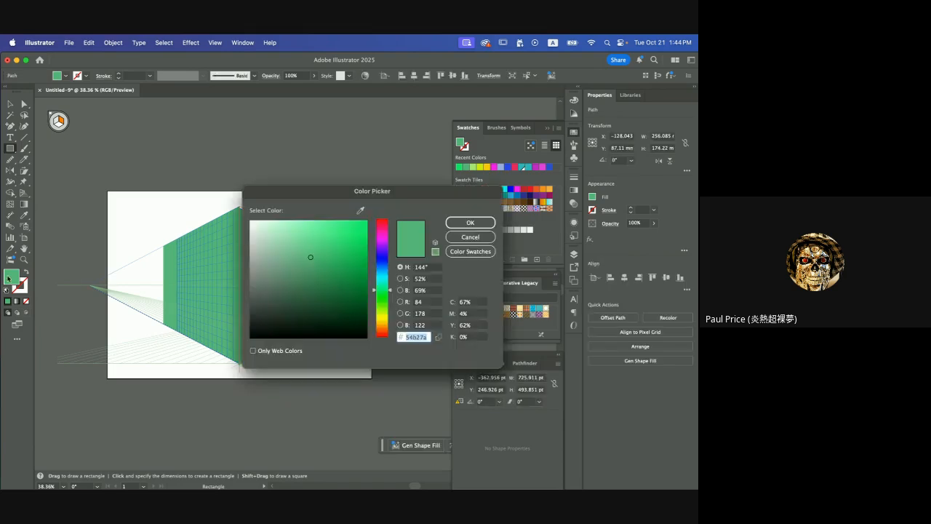
left_click(337, 237)
left_click(468, 222)
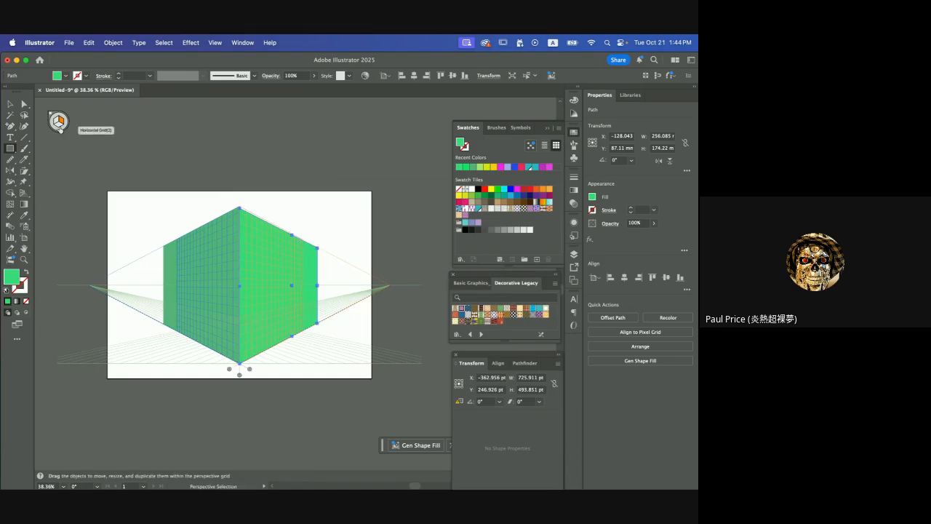
Activate the horizontal grid plane, set the fill to muted green #81a38f and draw a ground rectangle about 239 by 549 mm.
left_click(59, 126)
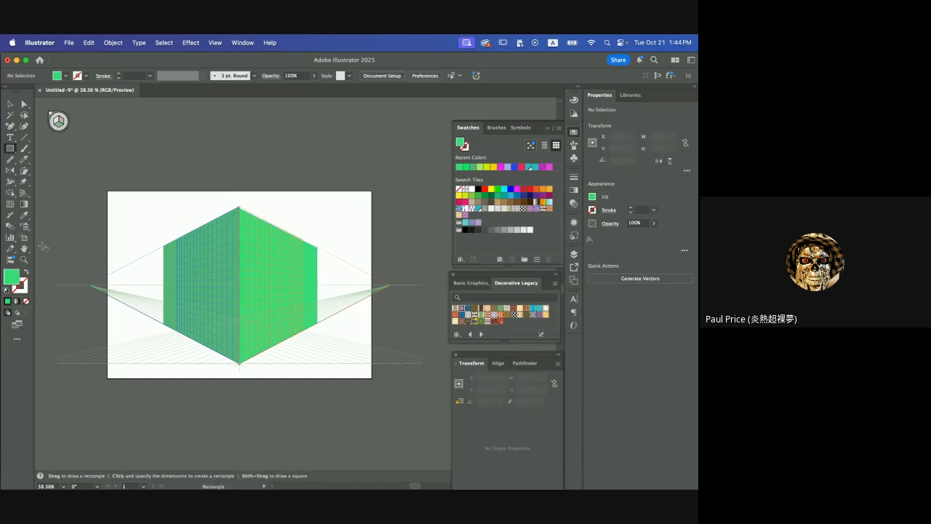
double_click(8, 284)
left_click(274, 263)
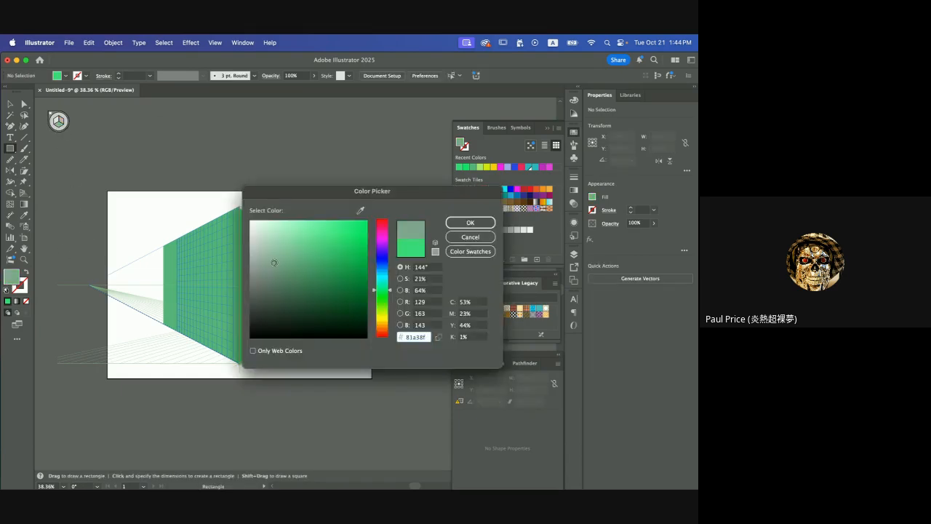
left_click(453, 227)
left_click_drag(141, 352, 395, 317)
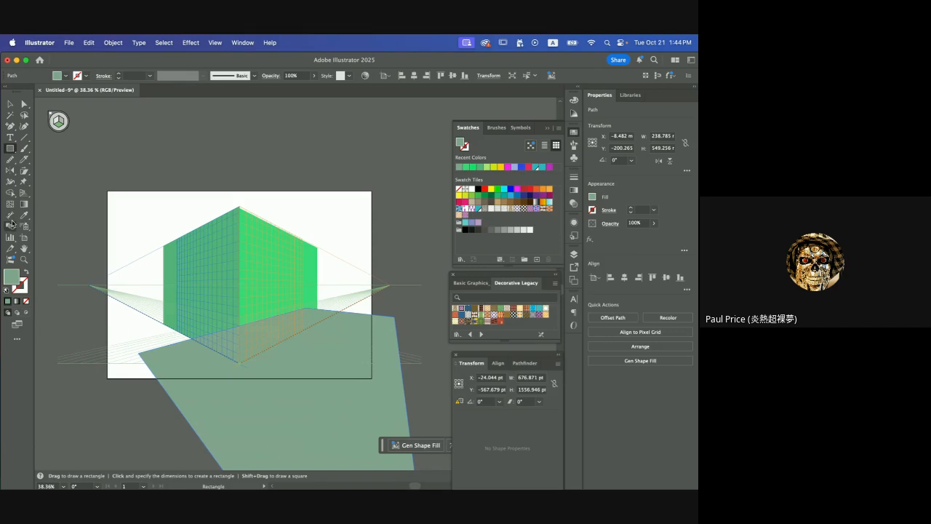
Deactivate the perspective grid planes and draw two flat rectangles, about 143 by 56 mm over the ground and 72 by 87 mm over the left wall.
key("shift+v")
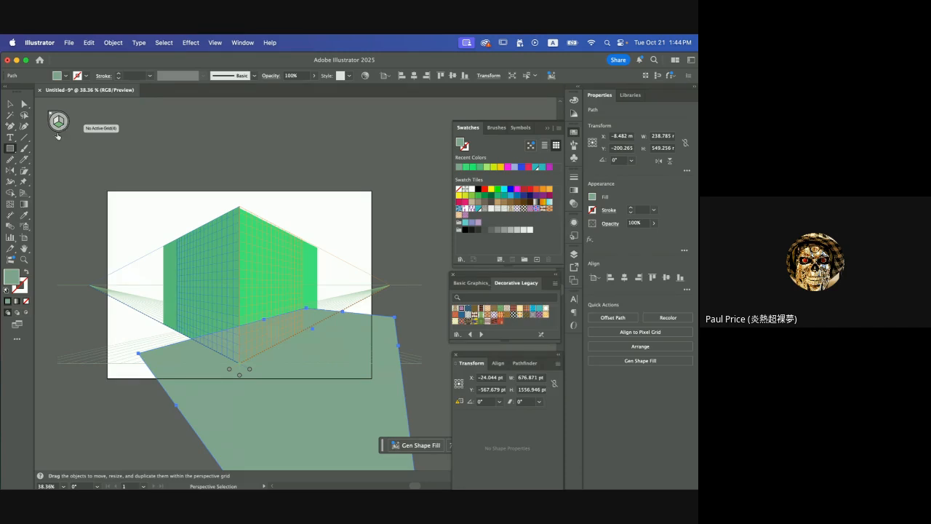
left_click(65, 126)
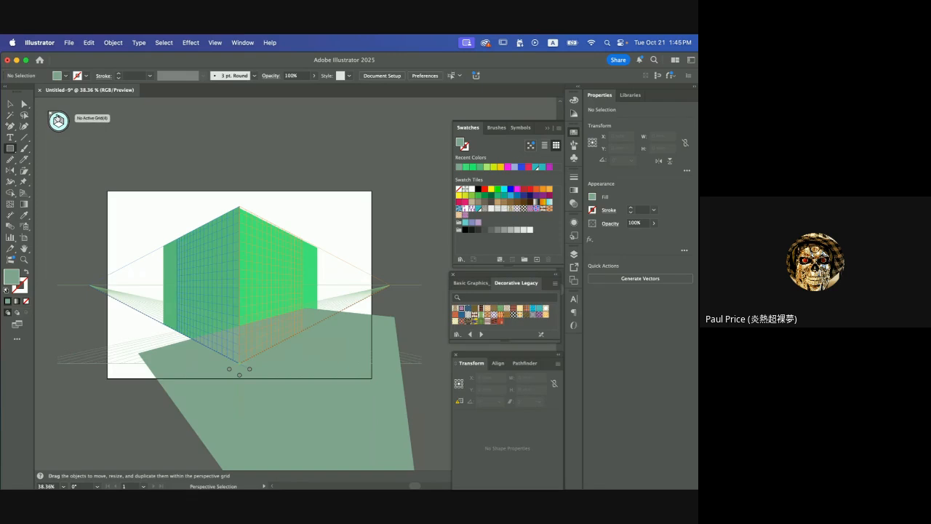
key("m")
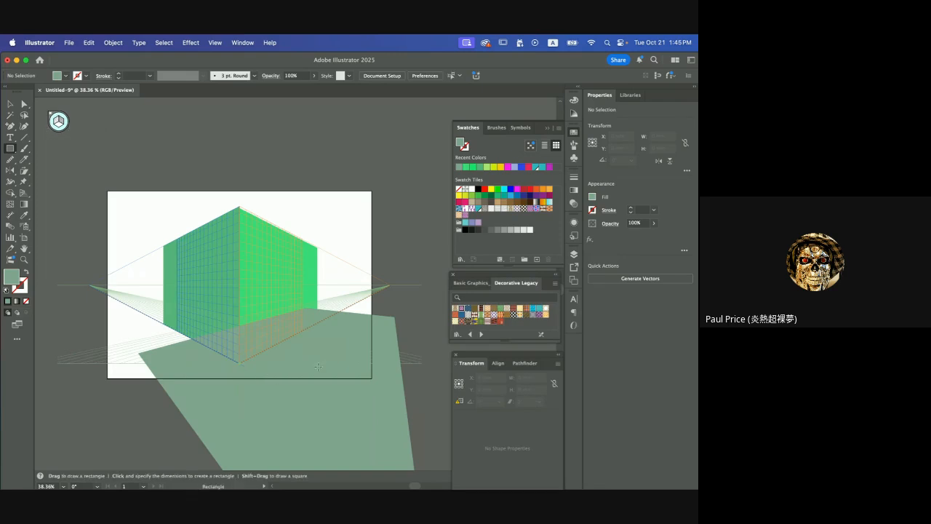
key("shift+v")
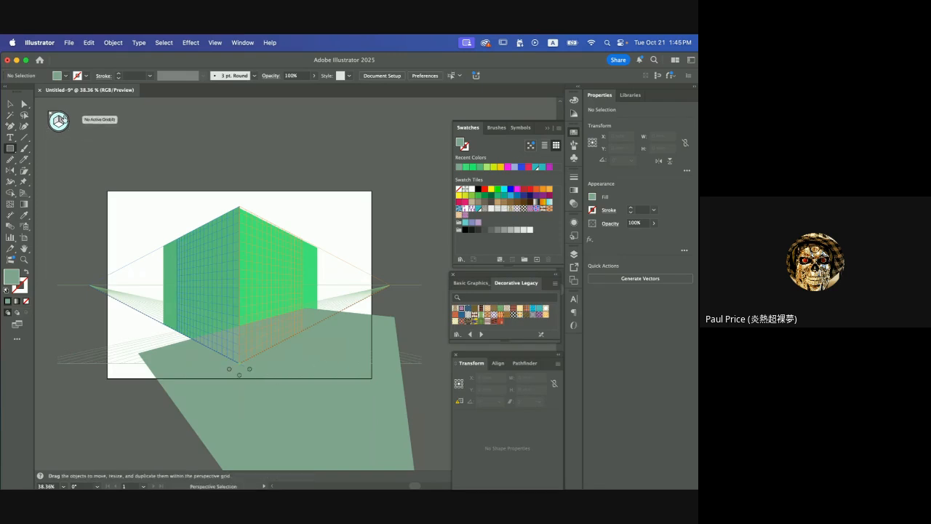
key("m")
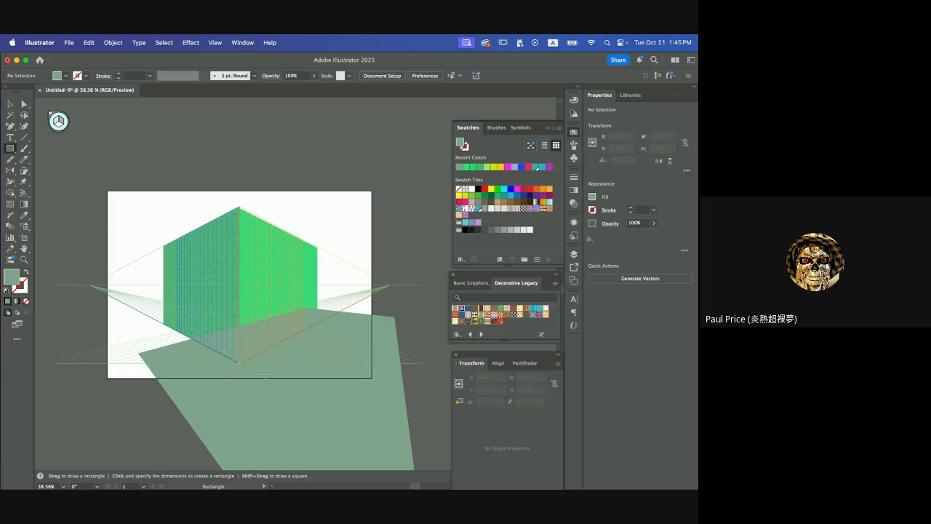
left_click_drag(266, 374, 138, 325)
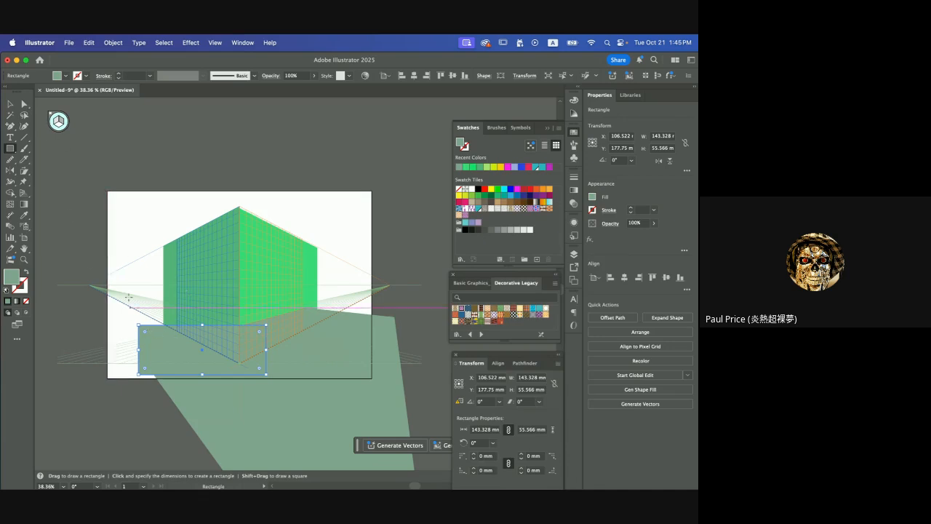
left_click_drag(130, 230, 192, 306)
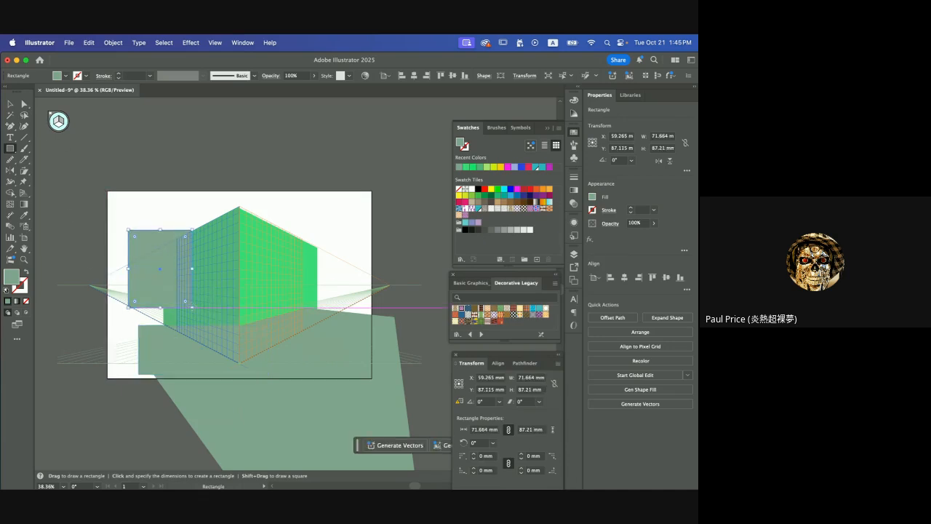
Delete the flat rectangle over the left wall and move the flat ground rectangle about 68 mm to the left.
left_click(10, 104)
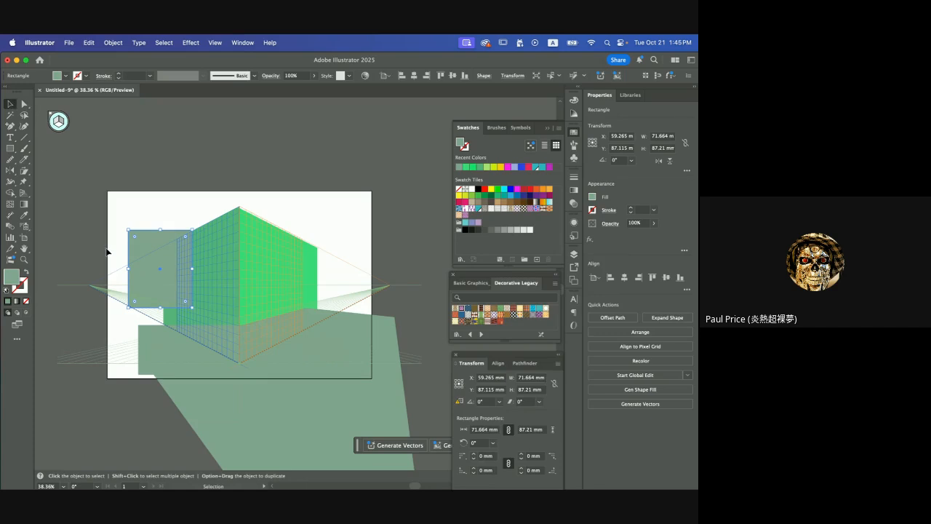
key("Delete")
left_click_drag(191, 370, 131, 370)
Activate the horizontal grid plane and set the fill colour to dark green #2e7c4e.
left_click(58, 125)
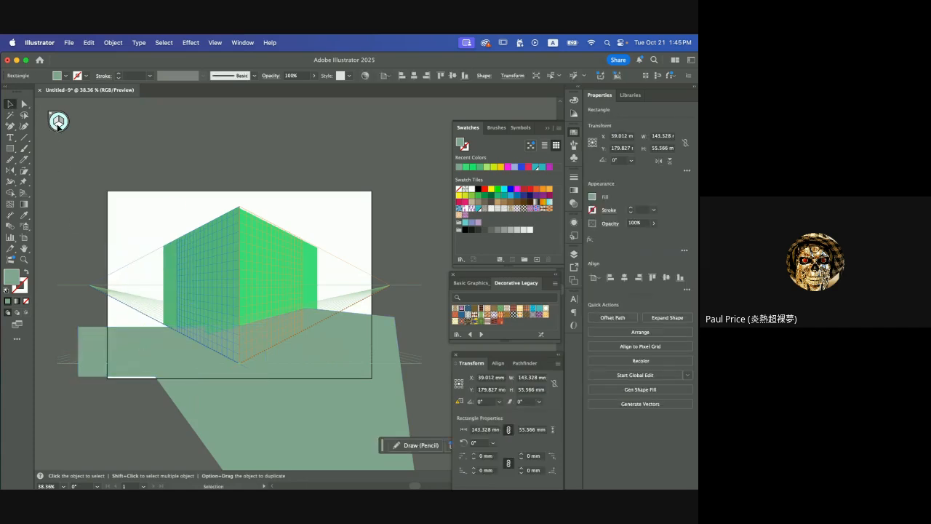
left_click(24, 192)
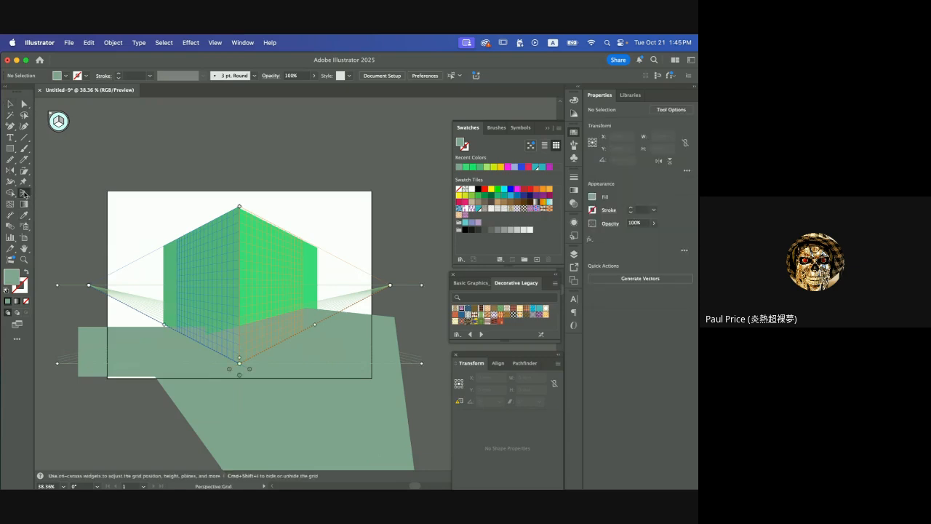
left_click(59, 125)
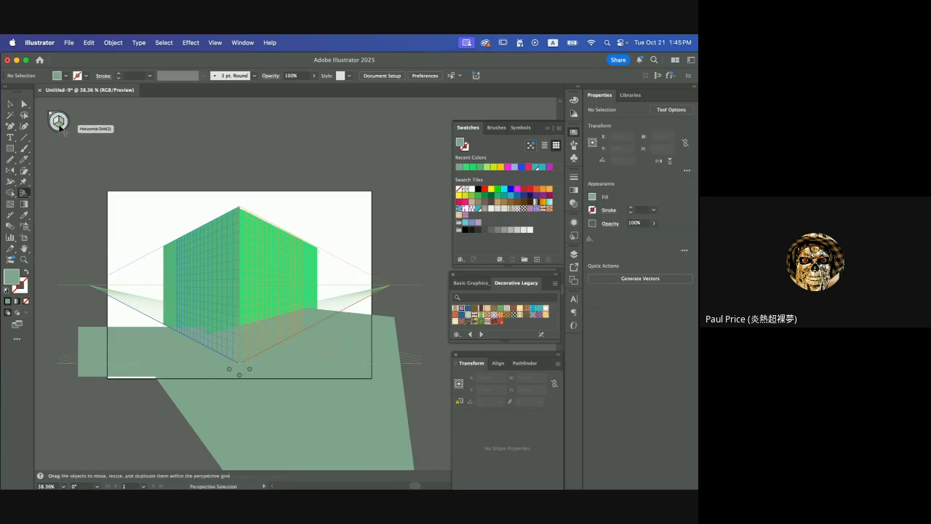
key("shift+p")
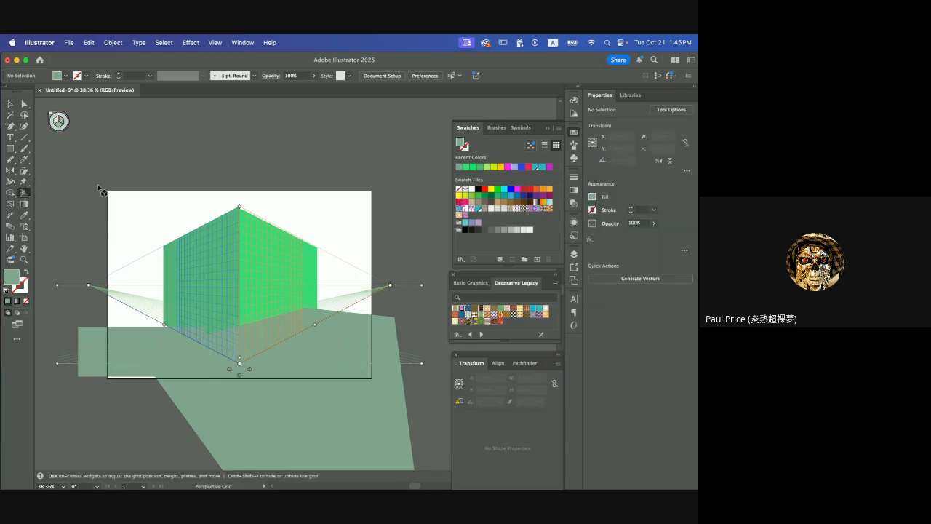
double_click(15, 280)
left_click(325, 279)
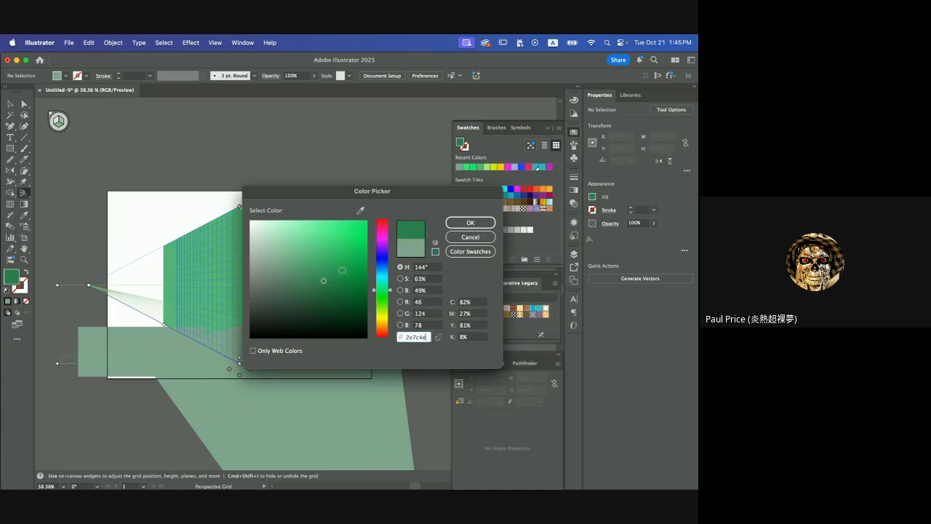
left_click(470, 223)
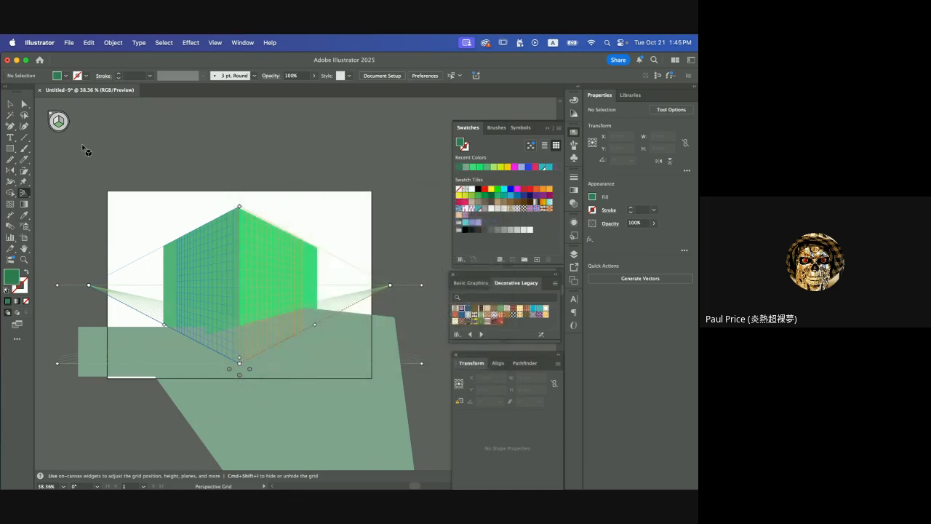
Deactivate the grid planes and draw a flat dark green rectangle about 186 by 99 mm over the cube's lower front corner.
key("shift+v")
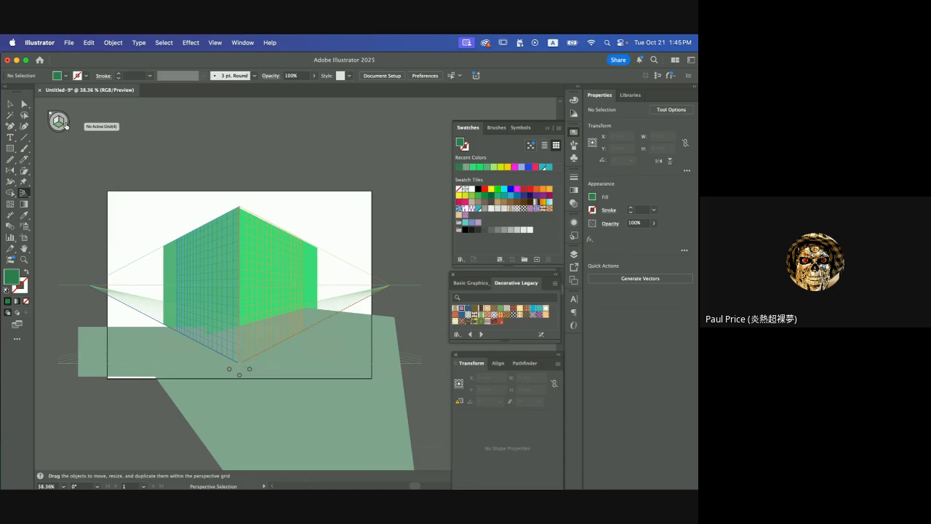
key("shift+p")
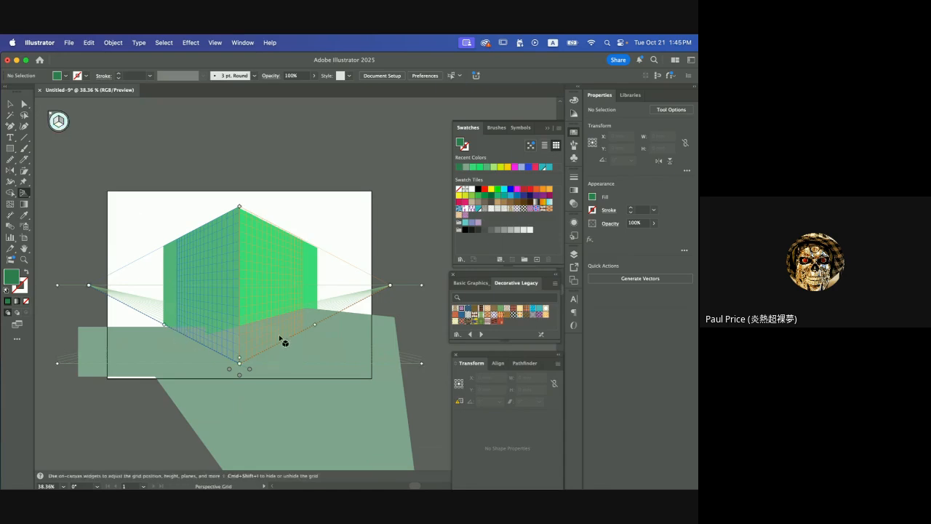
key("m")
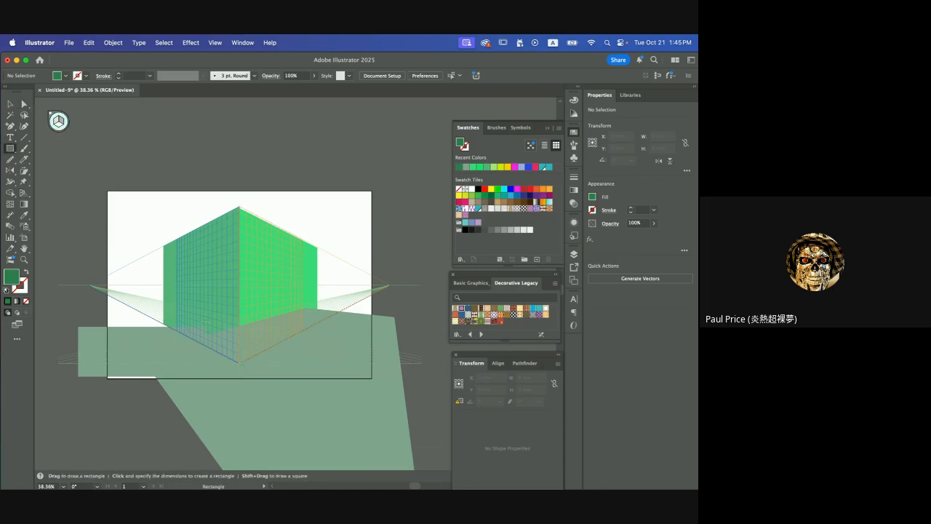
left_click_drag(209, 326, 374, 414)
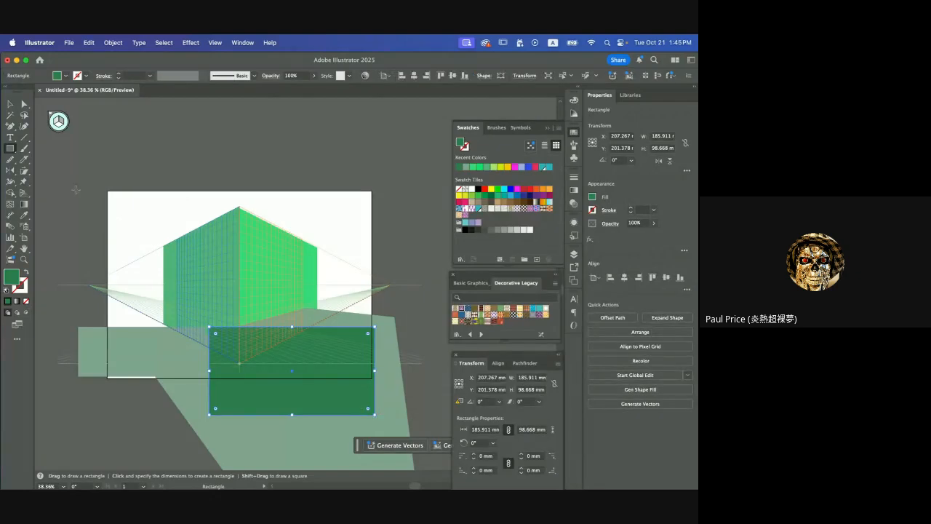
Activate the horizontal grid plane and draw a dark green ground rectangle in perspective, about 405 by 140 mm, below the left wall.
key("shift+v")
left_click(61, 131)
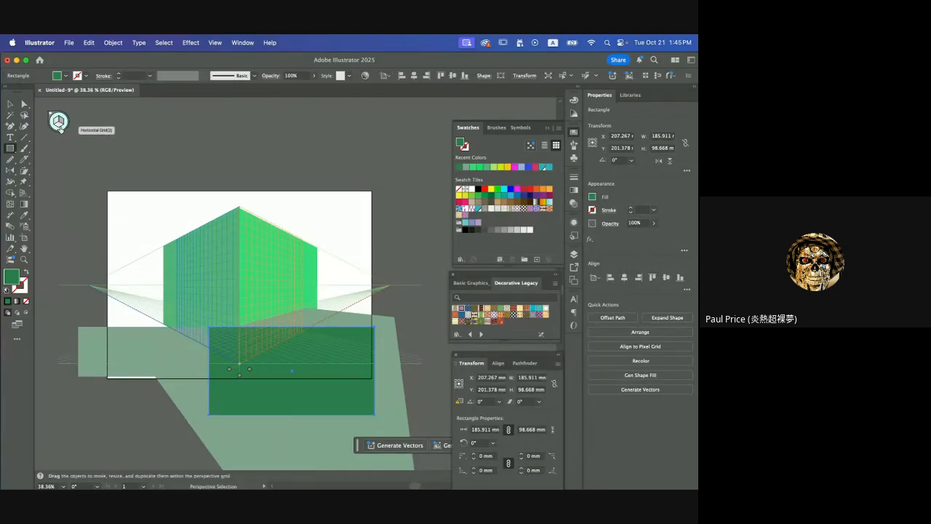
left_click_drag(222, 306, 132, 445)
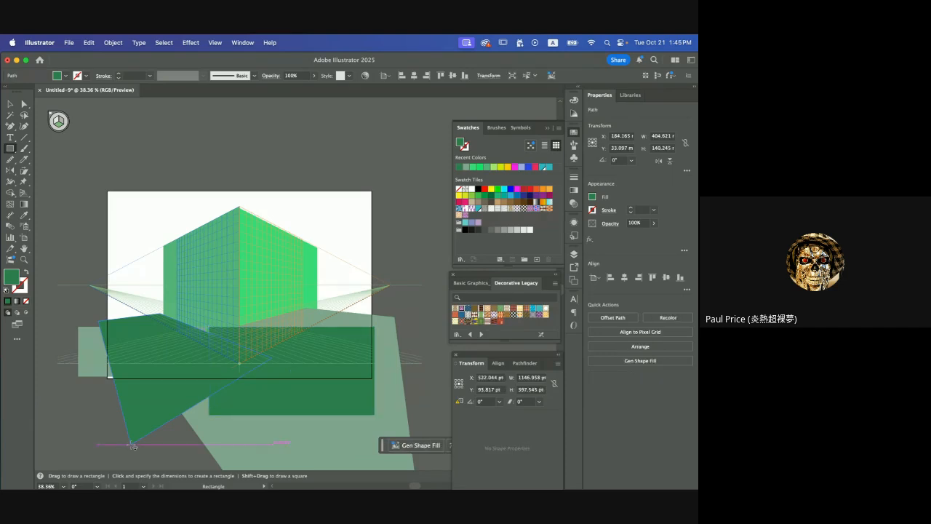
Delete both dark green rectangles, the large muted green ground shape and the flat muted green rectangle, keeping only the two walls.
left_click(10, 104)
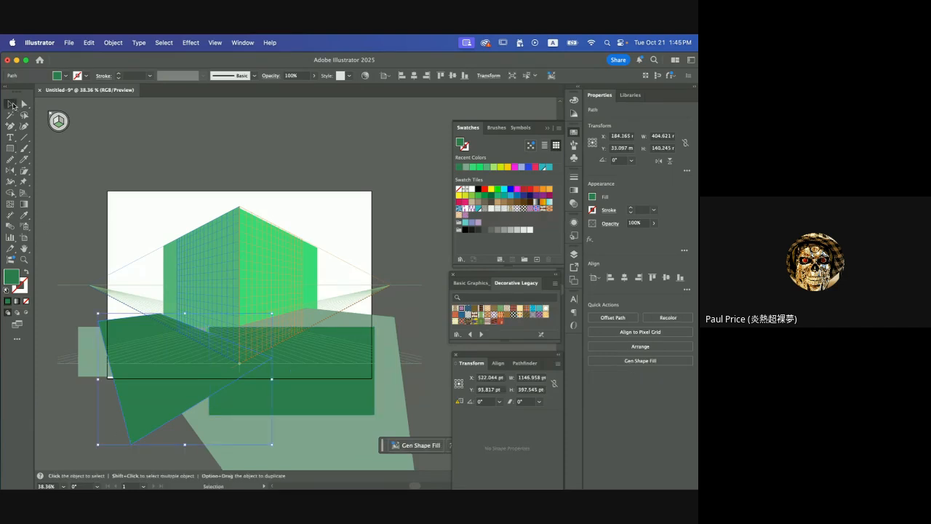
key("Delete")
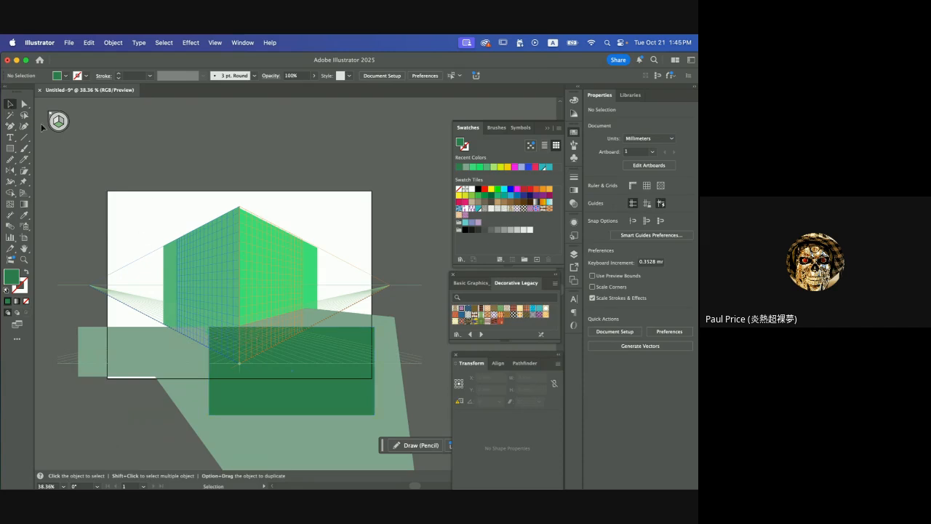
left_click(354, 336)
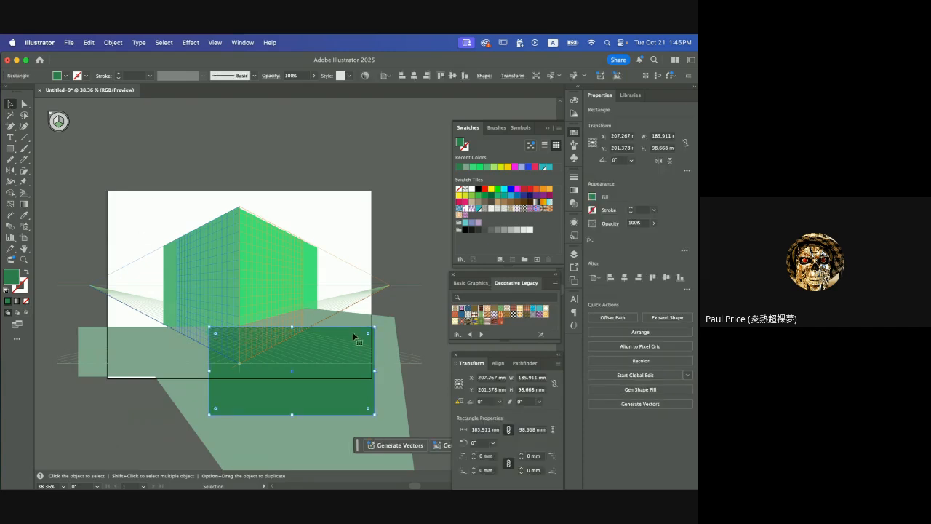
key("Delete")
left_click(342, 402)
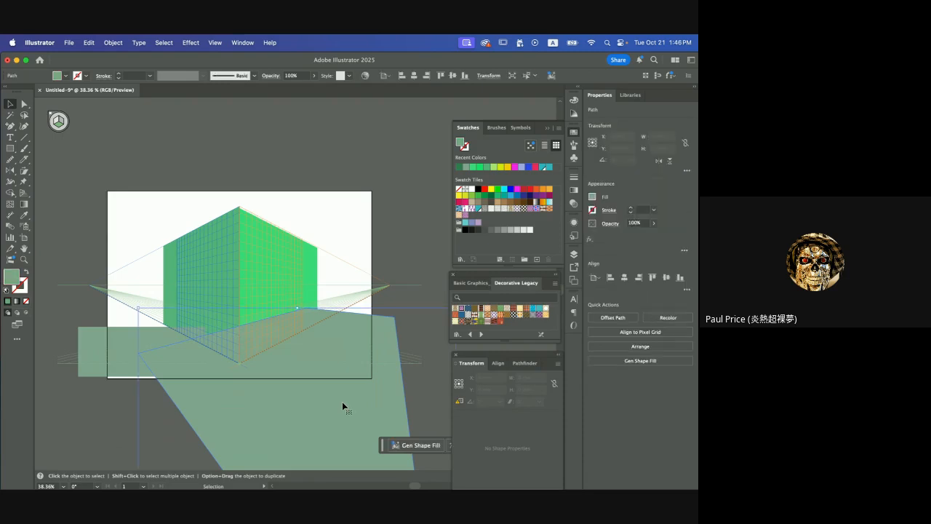
key("Delete")
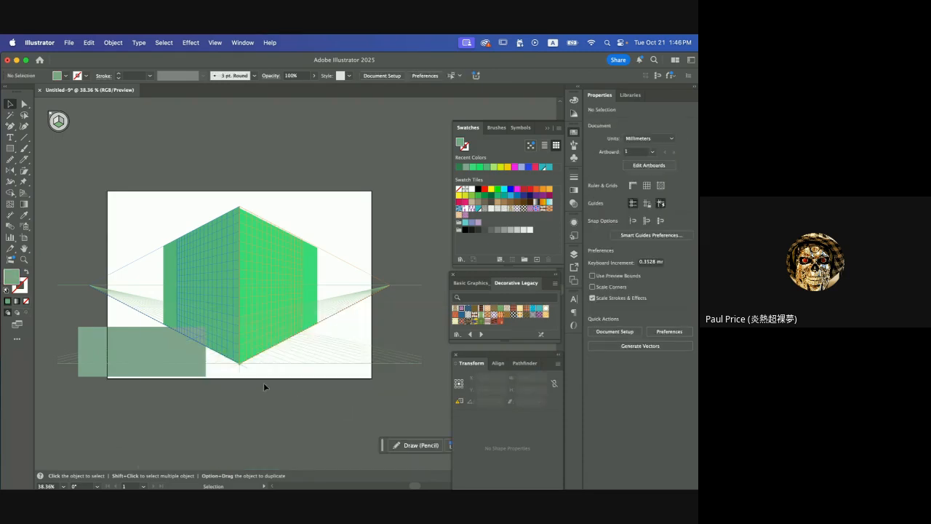
left_click(152, 354)
key("Delete")
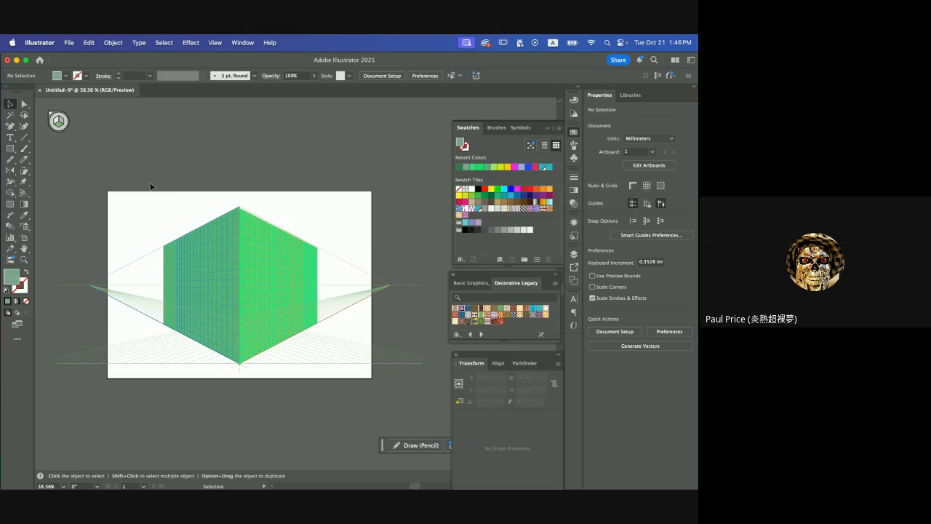
With no grid plane active, draw two flat rectangles beside the cube's top, about 57 by 54 mm on the left and 71 mm square on the right.
scroll(150, 187, "left", 3)
scroll(150, 187, "down", 2)
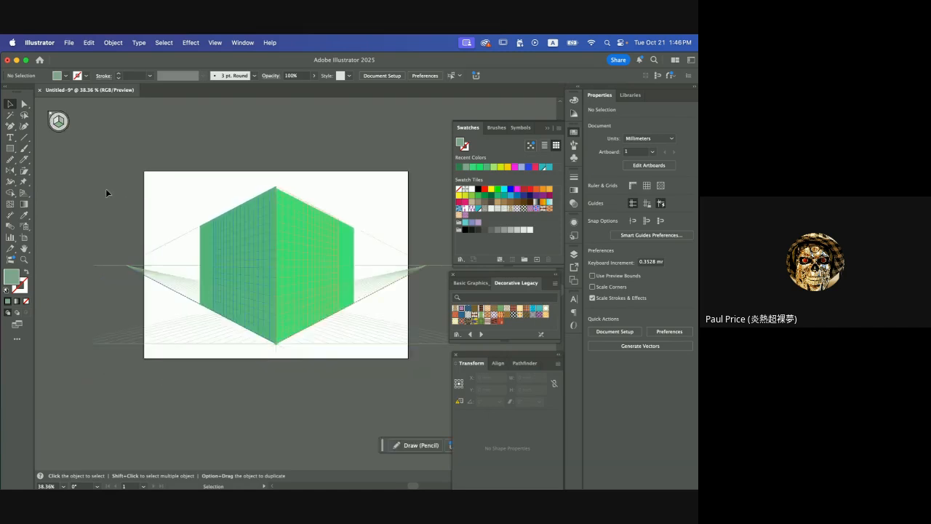
left_click(10, 148)
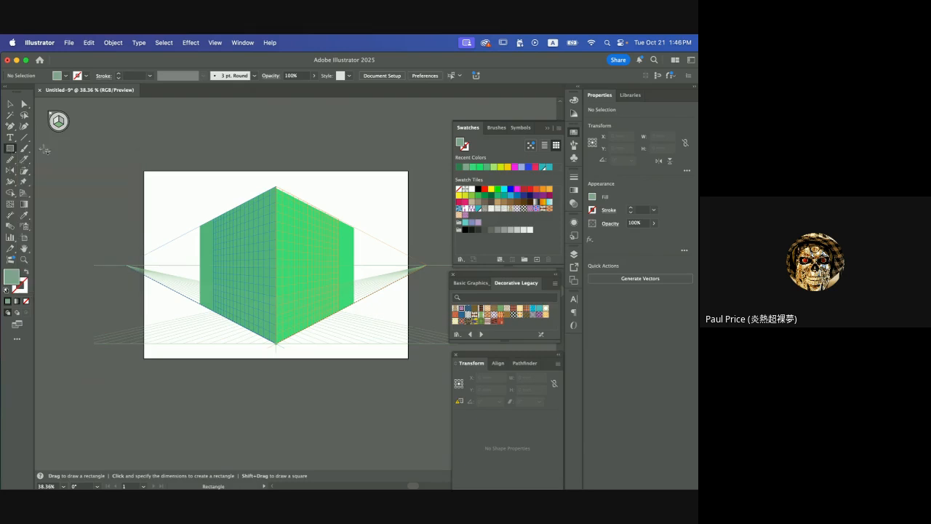
left_click(66, 126)
left_click_drag(155, 170, 207, 216)
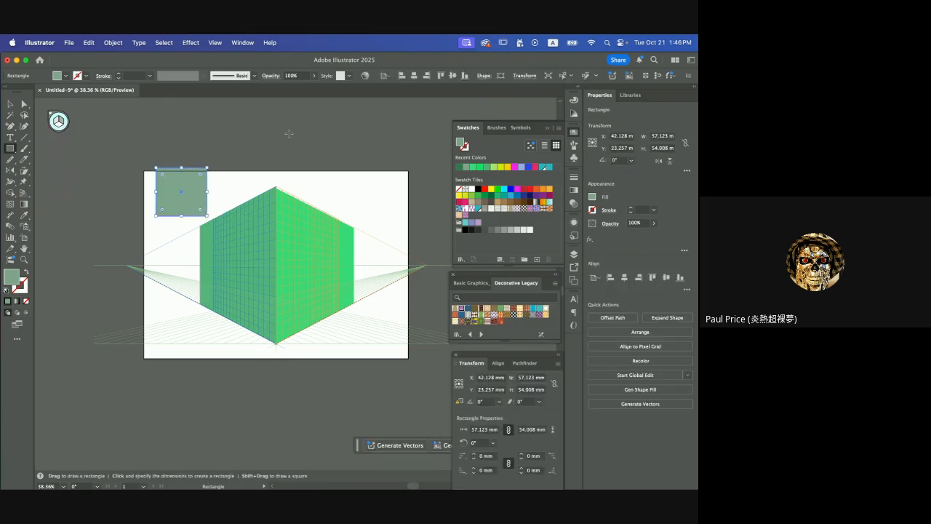
left_click_drag(323, 142, 386, 204)
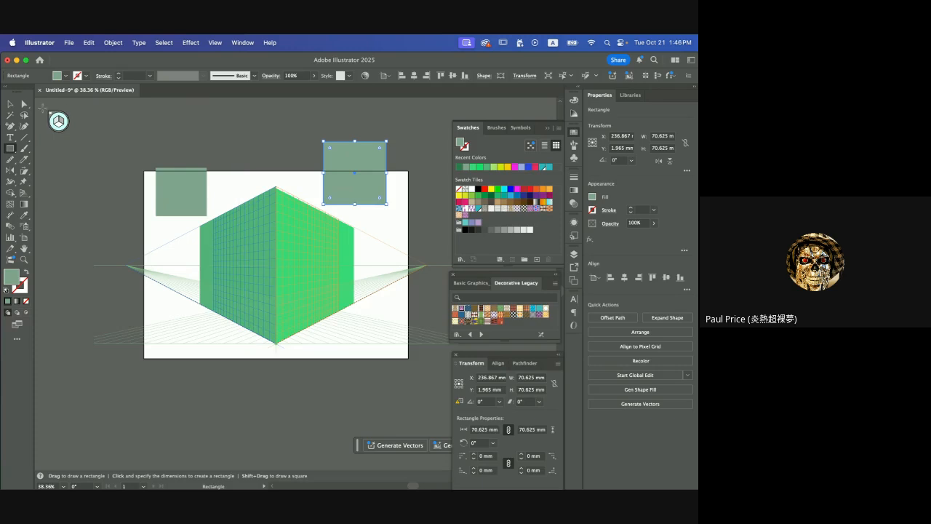
Draw a closed, rounded freeform shape about 119 by 76 mm above the artboard with the Curvature tool.
left_click(11, 105)
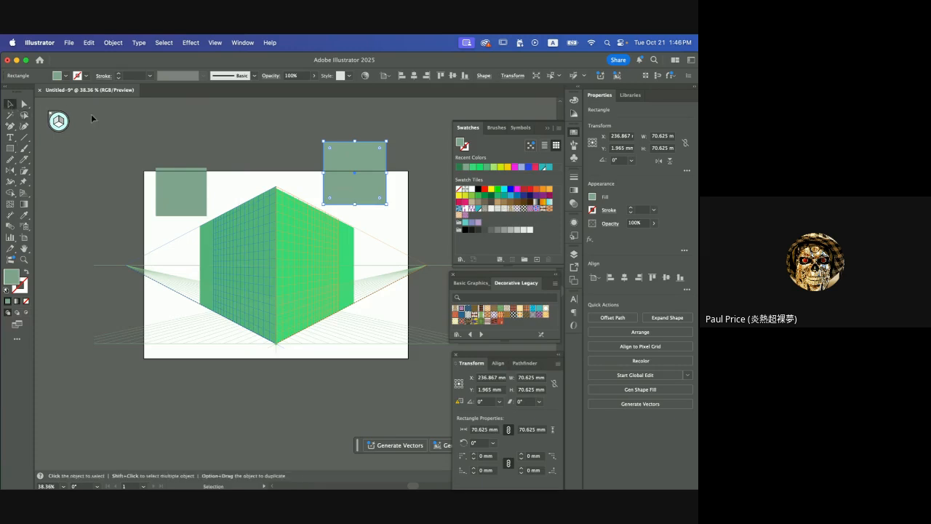
left_click(24, 126)
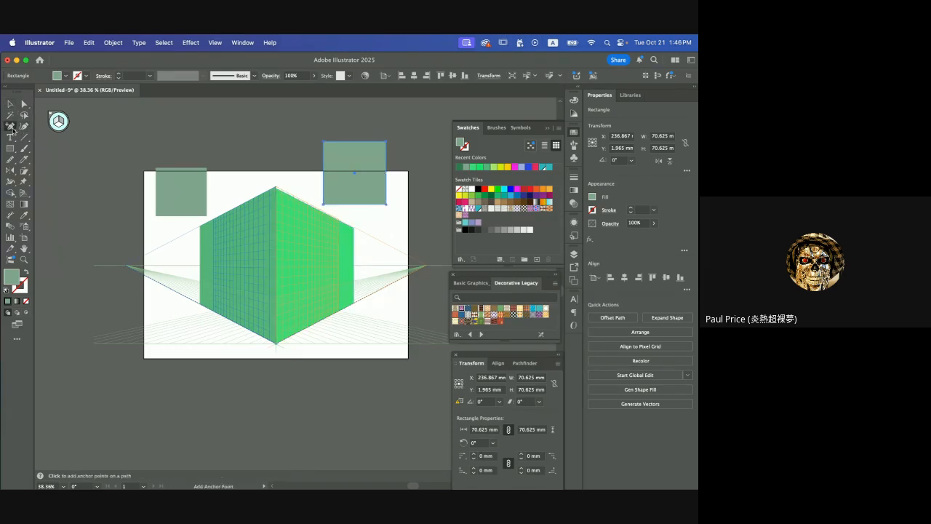
left_click(187, 126)
left_click(277, 157)
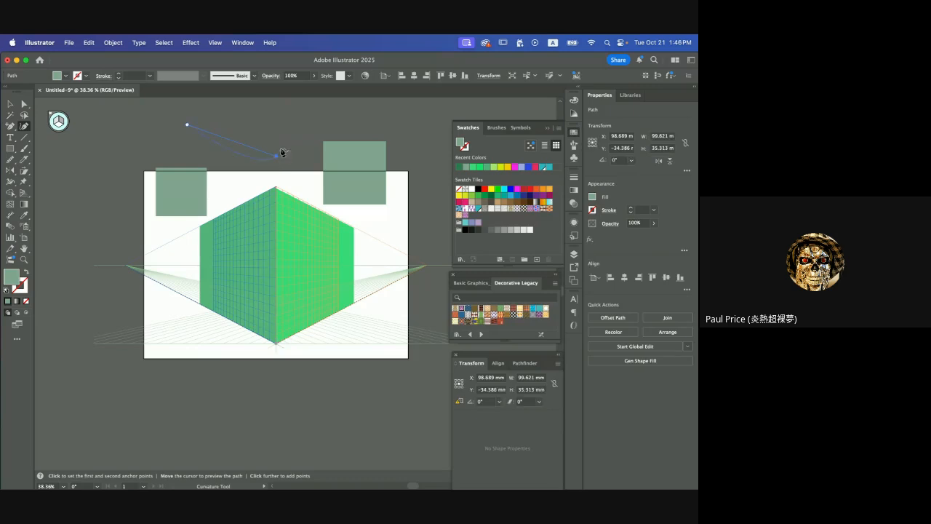
left_click(289, 104)
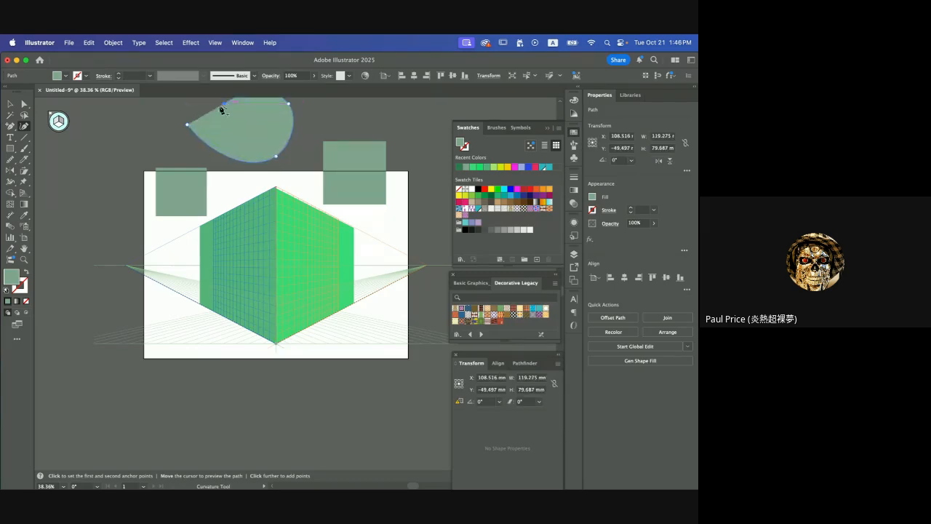
left_click(188, 125)
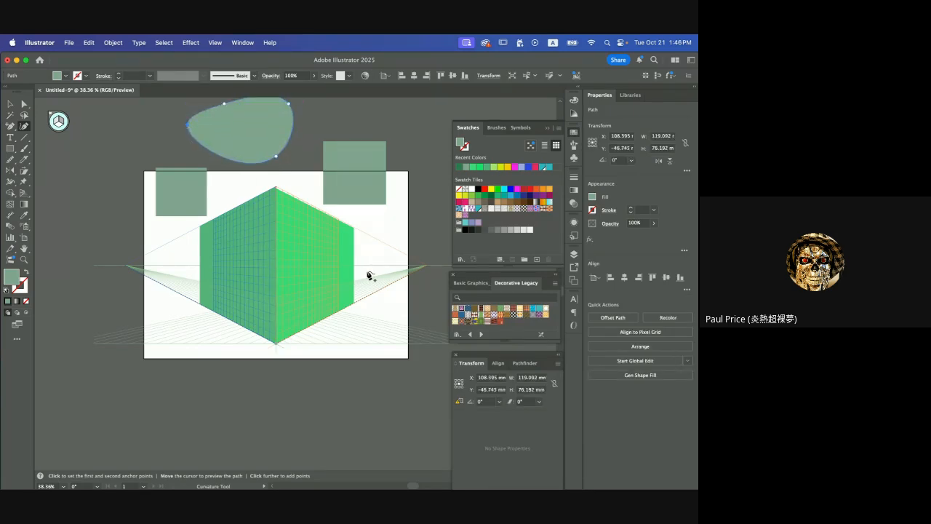
Switch to the Perspective Grid tool and hide the perspective grid.
scroll(312, 297, "down", 3)
scroll(312, 298, "up", 4)
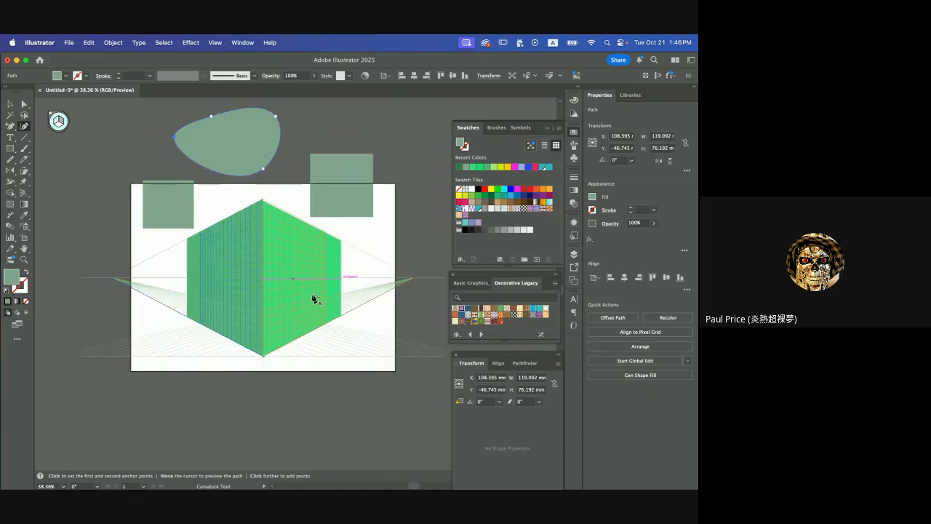
scroll(314, 298, "up", 2)
scroll(313, 298, "left", 2)
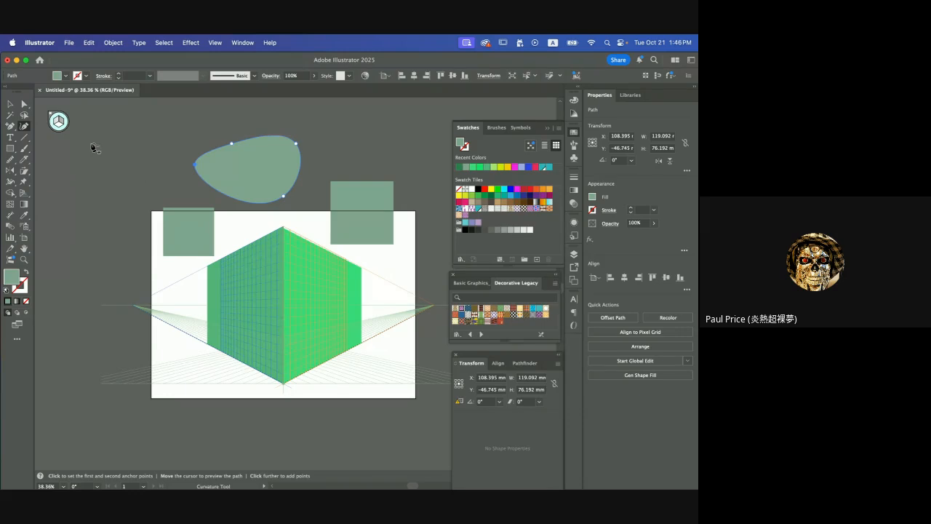
left_click(24, 194)
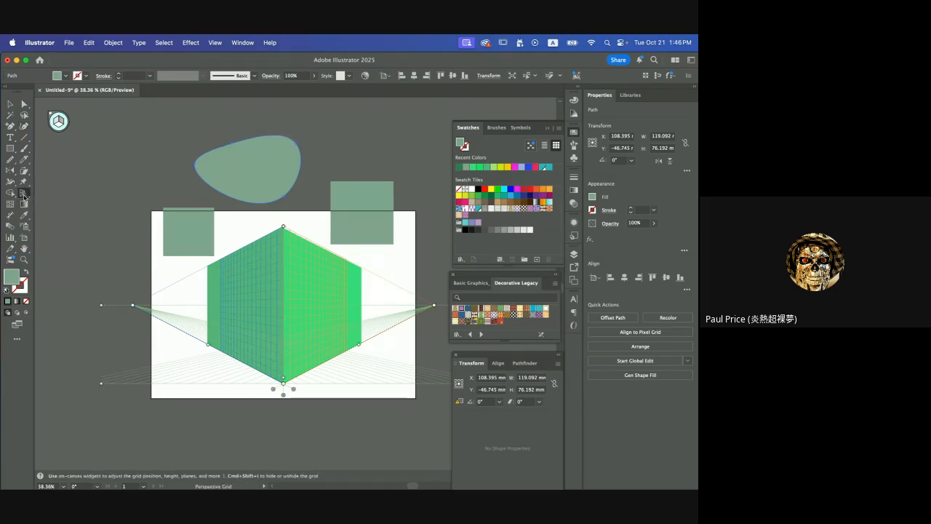
key("shift+v")
key("shift+p")
key("shift+v")
key("shift+p")
left_click(50, 115)
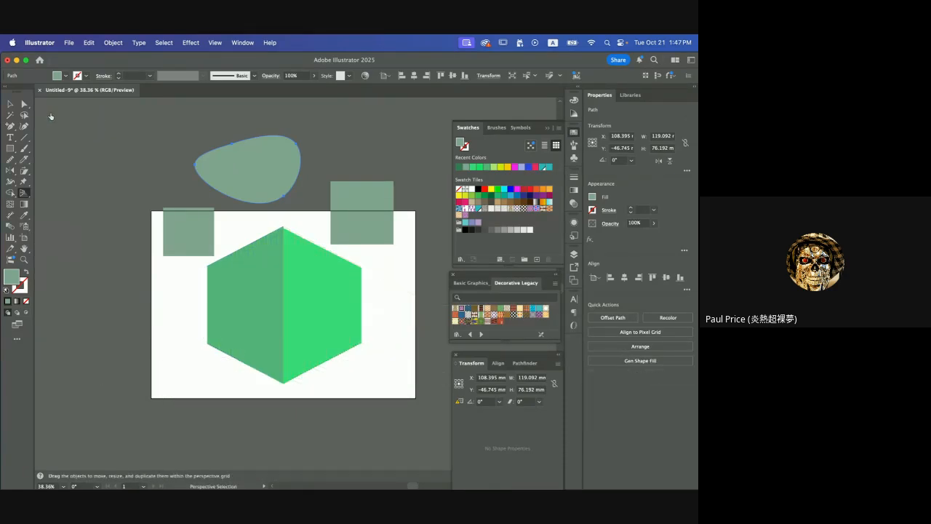
key("shift+p")
scroll(318, 268, "right", 4)
scroll(318, 268, "down", 3)
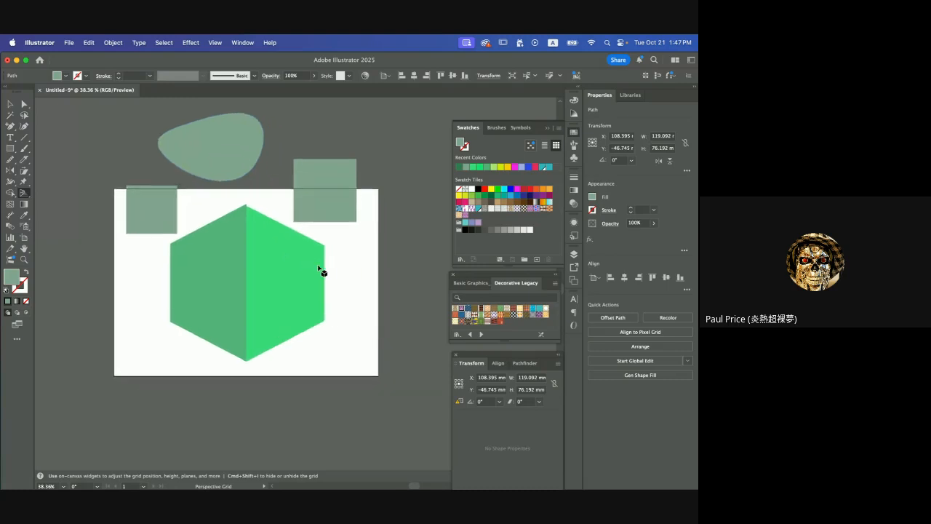
scroll(318, 267, "left", 4)
scroll(318, 268, "up", 2)
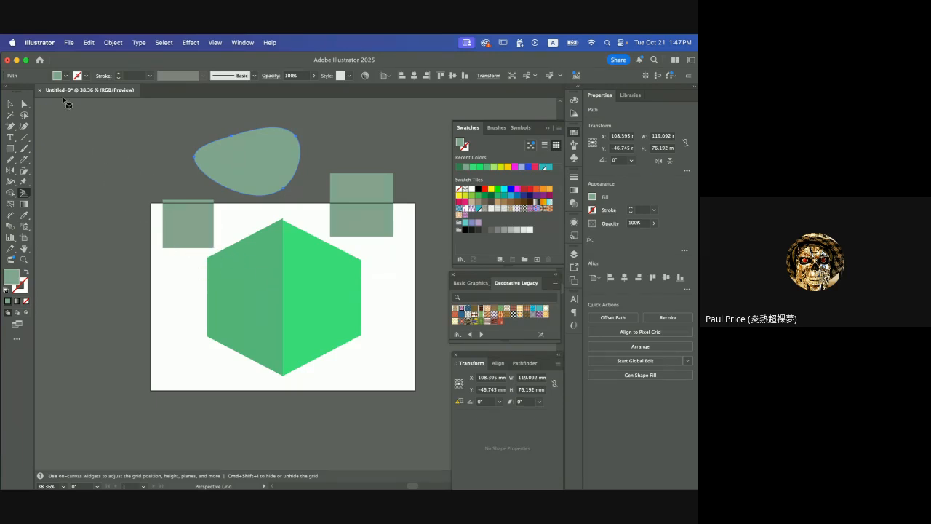
scroll(80, 183, "up", 3)
scroll(79, 182, "down", 3)
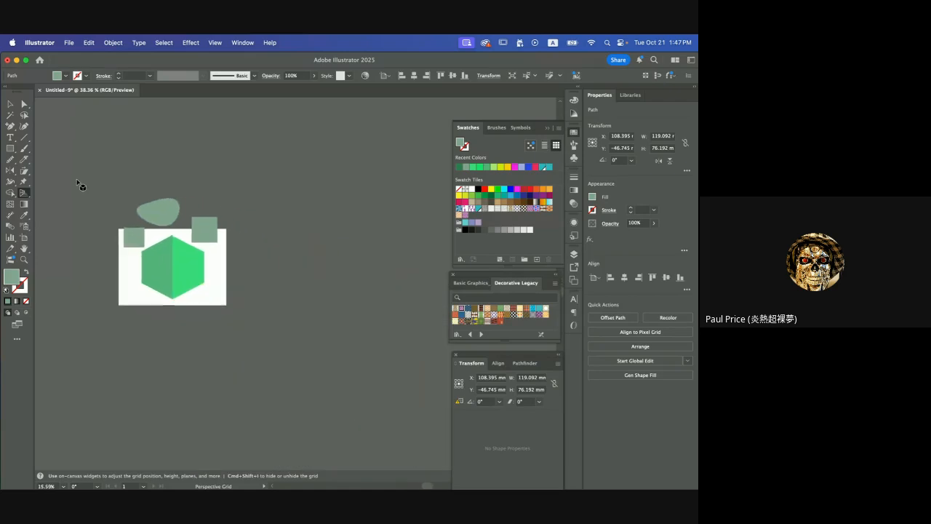
scroll(80, 183, "up", 3)
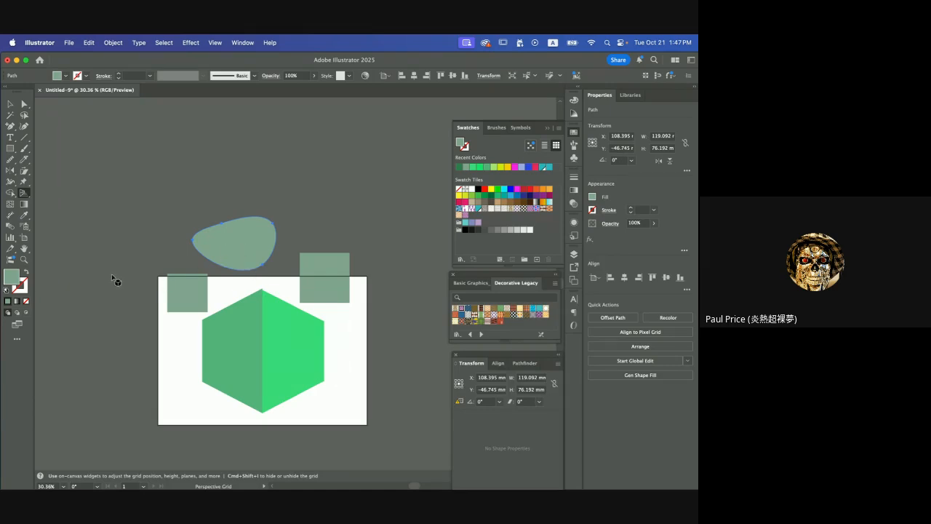
Show the perspective grid again, then try to hide it while the Selection tool is active.
key("v")
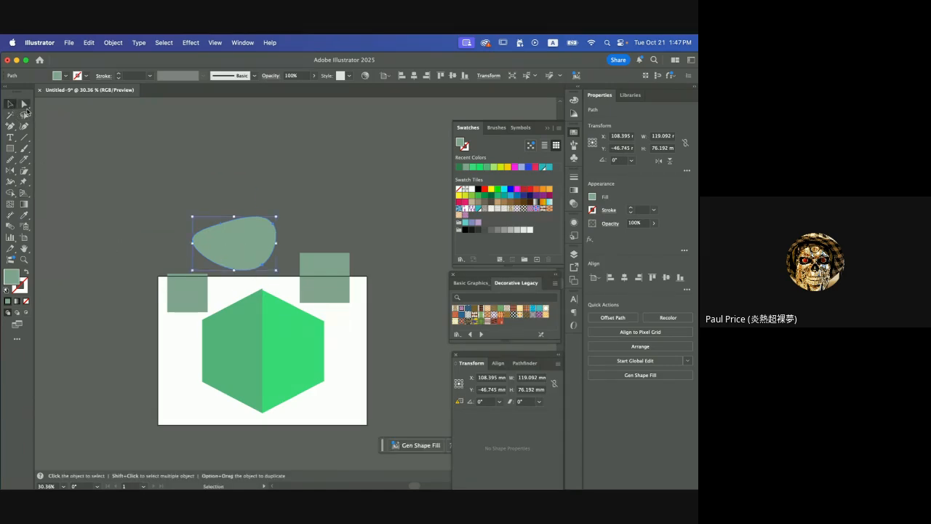
left_click(27, 194)
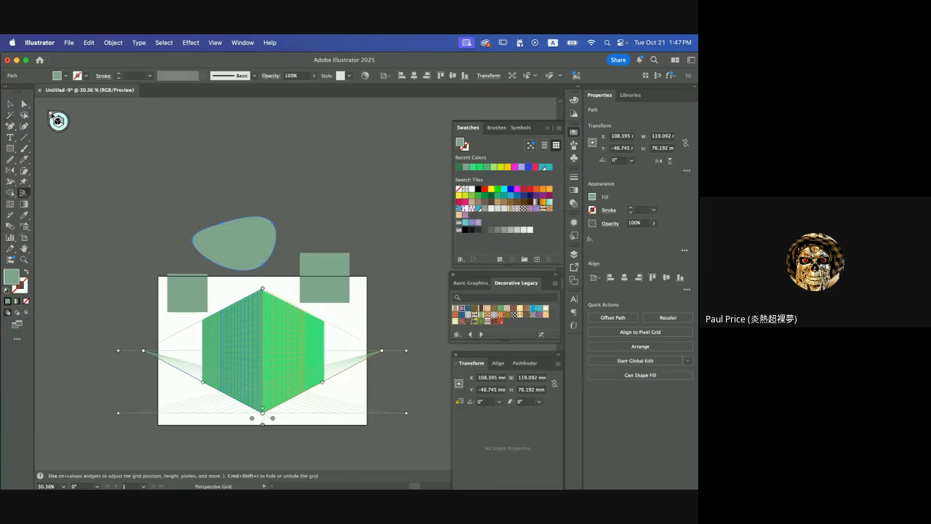
left_click(10, 104)
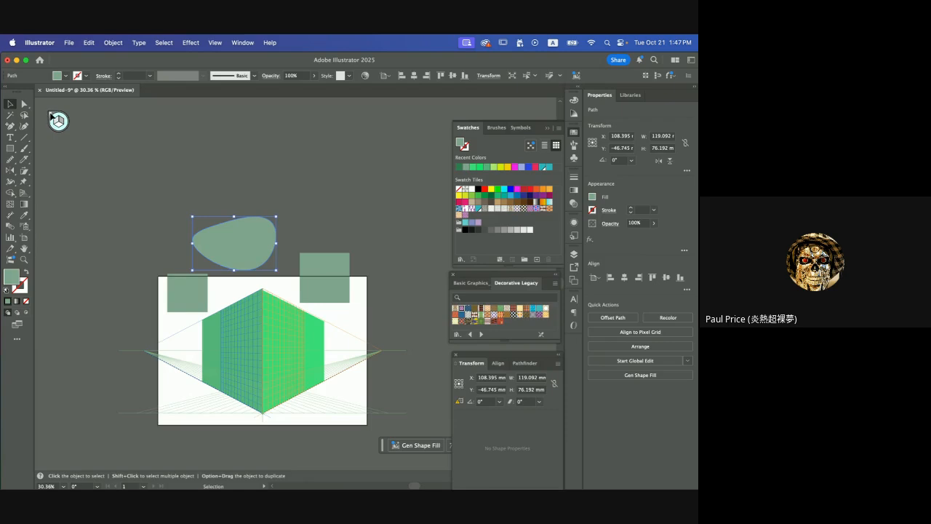
left_click(51, 115)
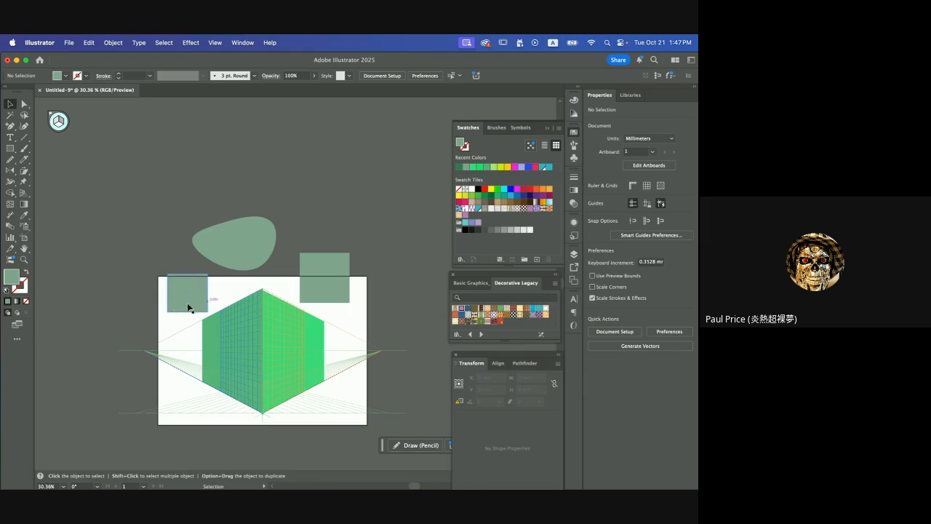
Hide the grid with the Perspective Grid tool, bring it back, and return to the Selection tool.
left_click(25, 193)
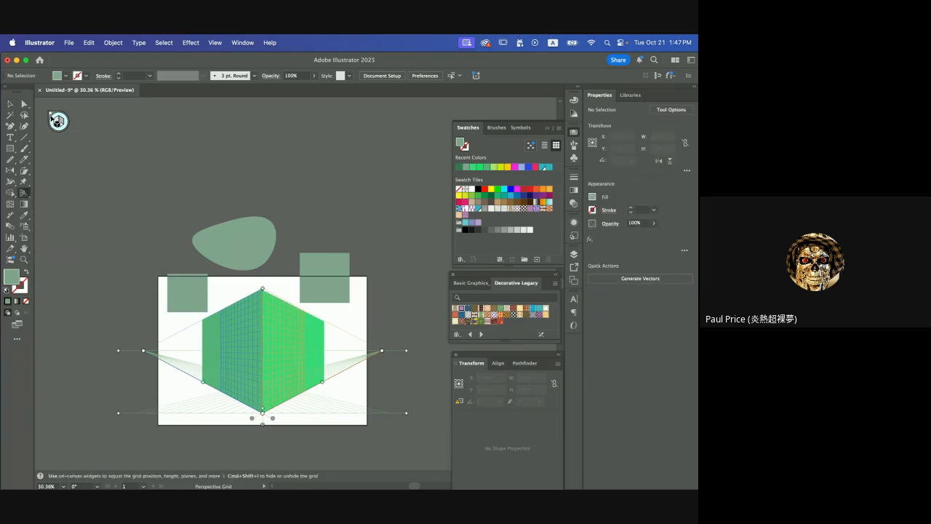
left_click(50, 114)
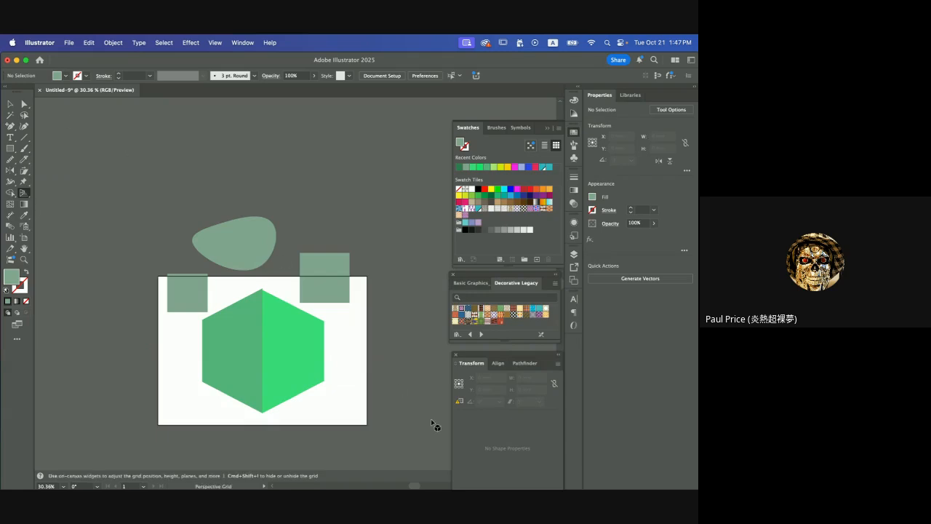
scroll(281, 372, "down", 5)
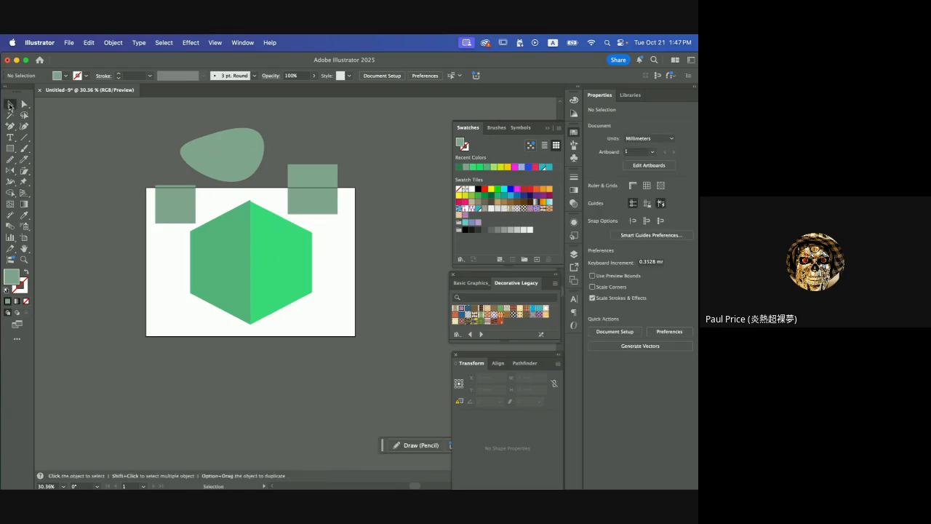
left_click(23, 194)
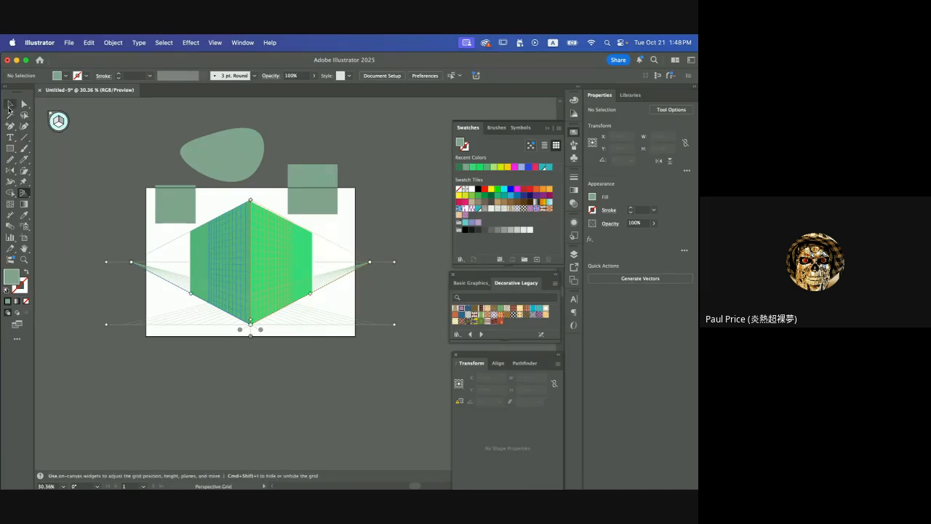
left_click(9, 106)
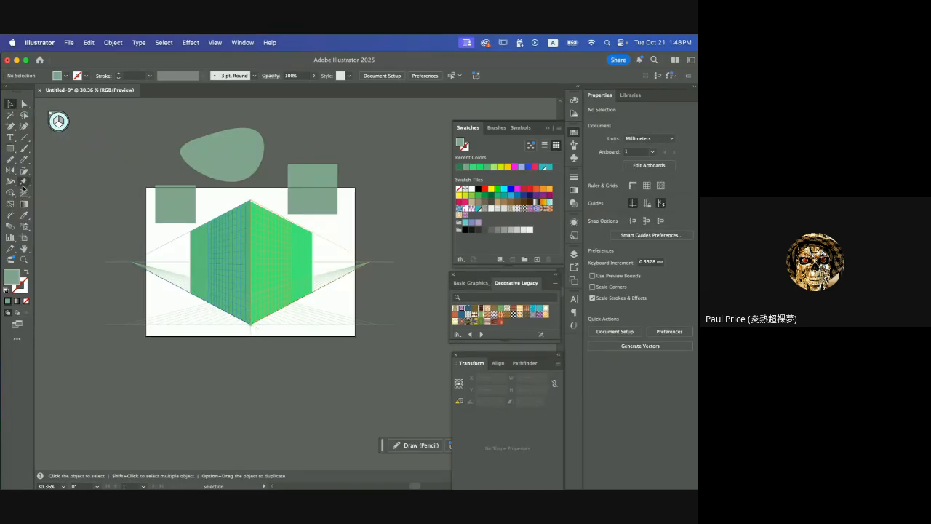
Place Untitled-4-01.png from the Desktop folder as a linked image beside the artboard.
scroll(127, 211, "up", 2)
scroll(127, 211, "left", 2)
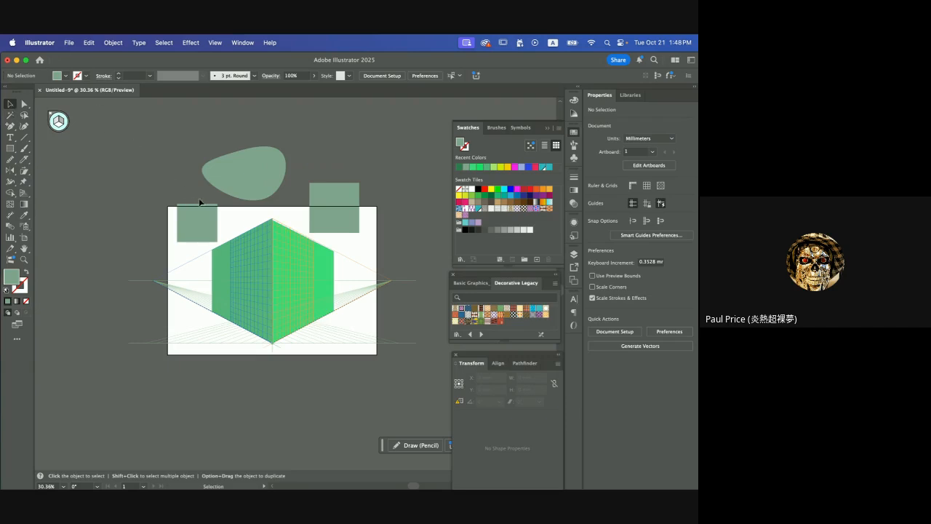
scroll(248, 401, "right", 10)
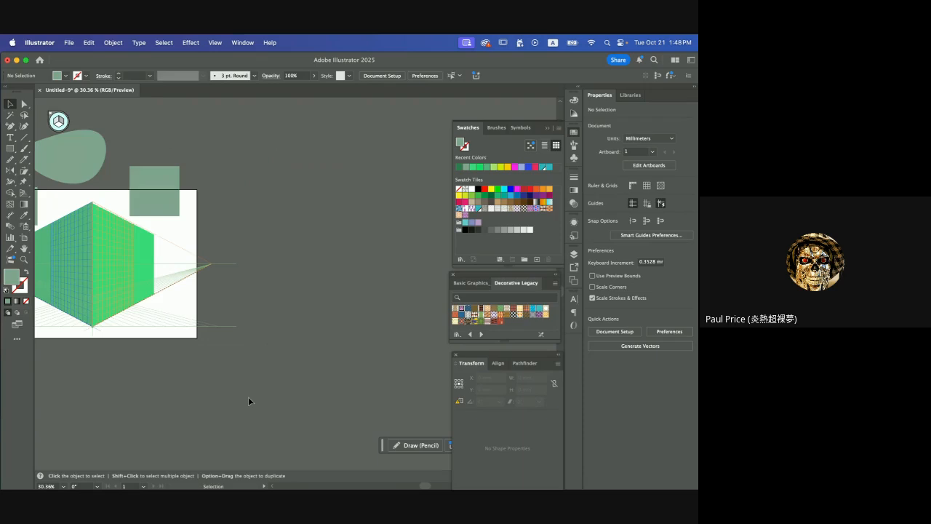
mouse_move(229, 473)
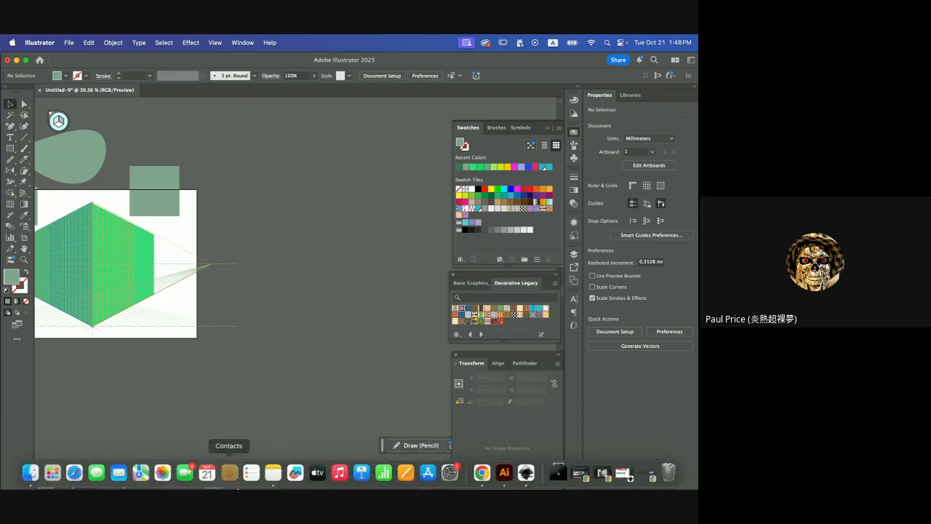
left_click(32, 473)
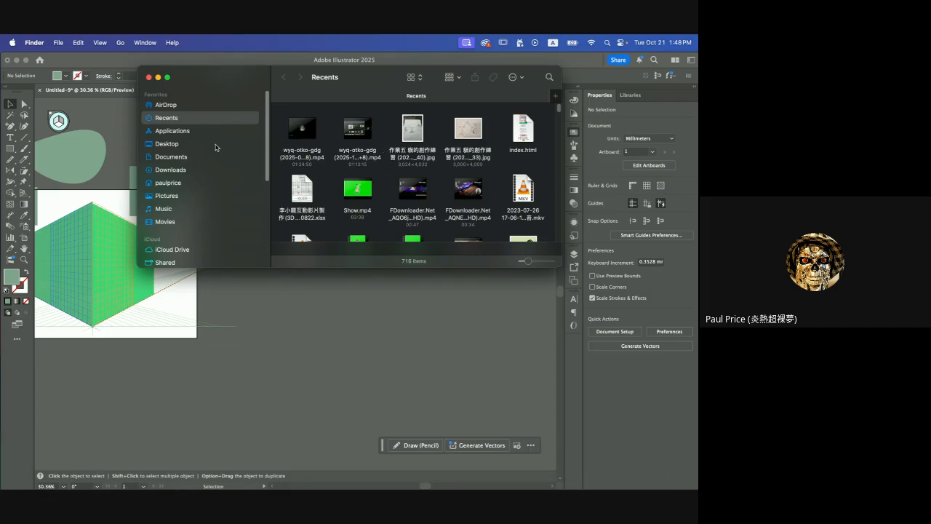
left_click(184, 148)
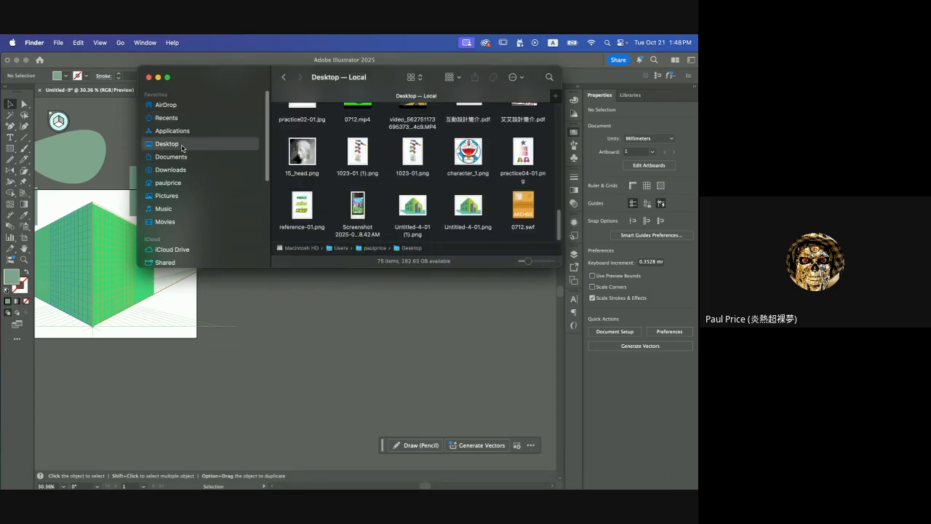
left_click(468, 207)
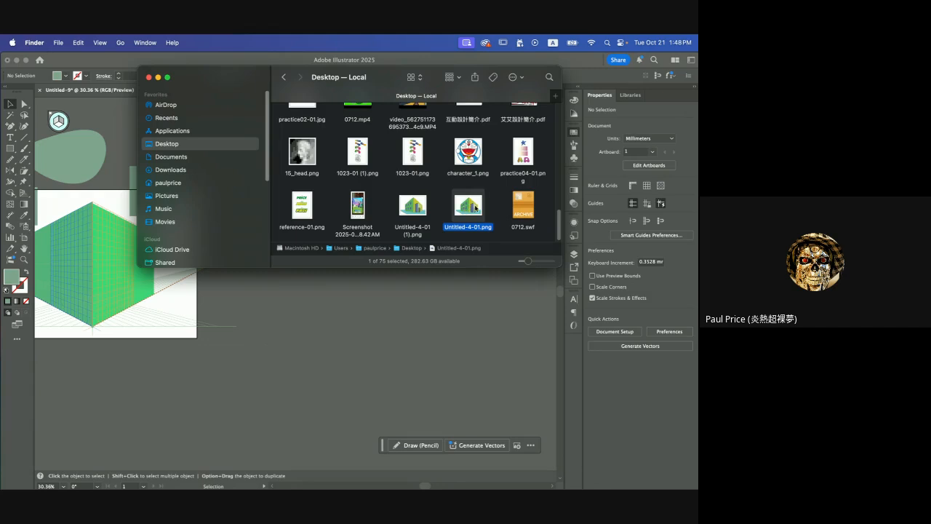
left_click_drag(468, 207, 342, 360)
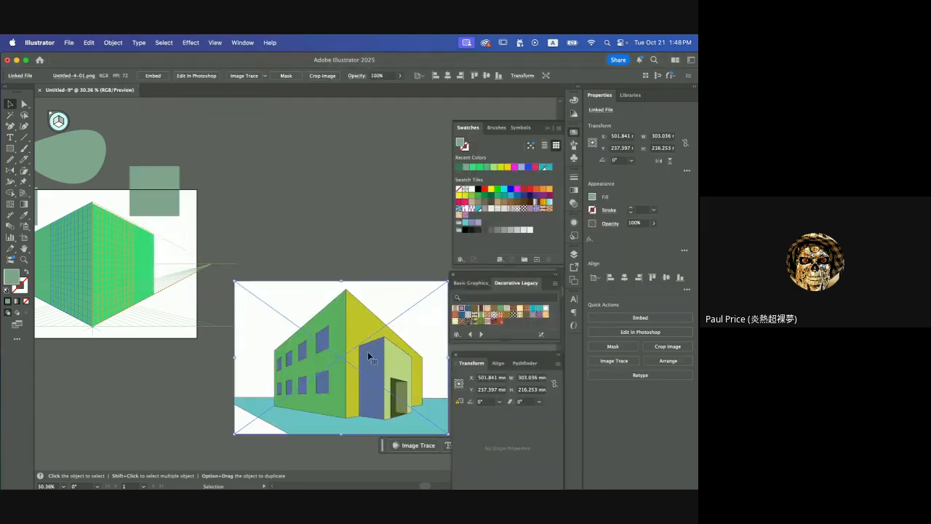
Move the placed building image up so it sits roughly level with the artboard, and examine its perspective.
left_click_drag(372, 354, 374, 242)
scroll(362, 328, "right", 5)
scroll(362, 327, "down", 1)
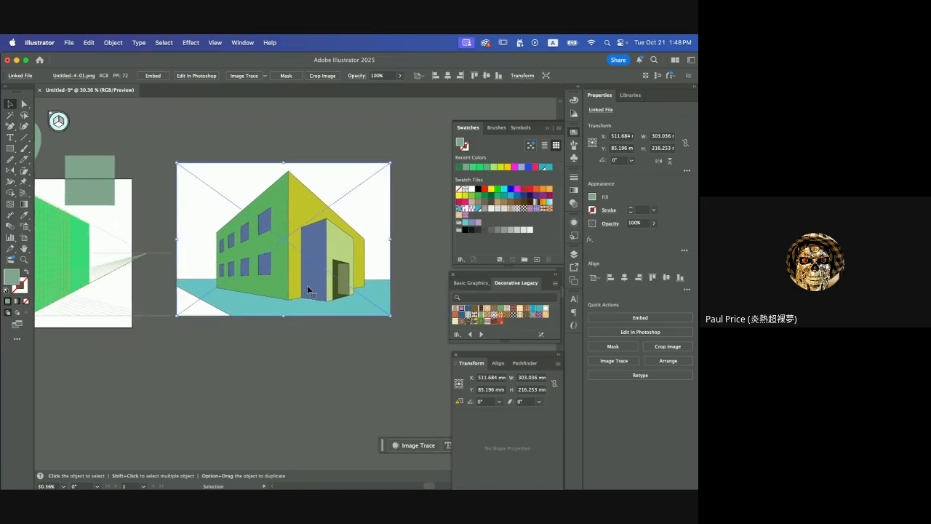
scroll(307, 290, "up", 5)
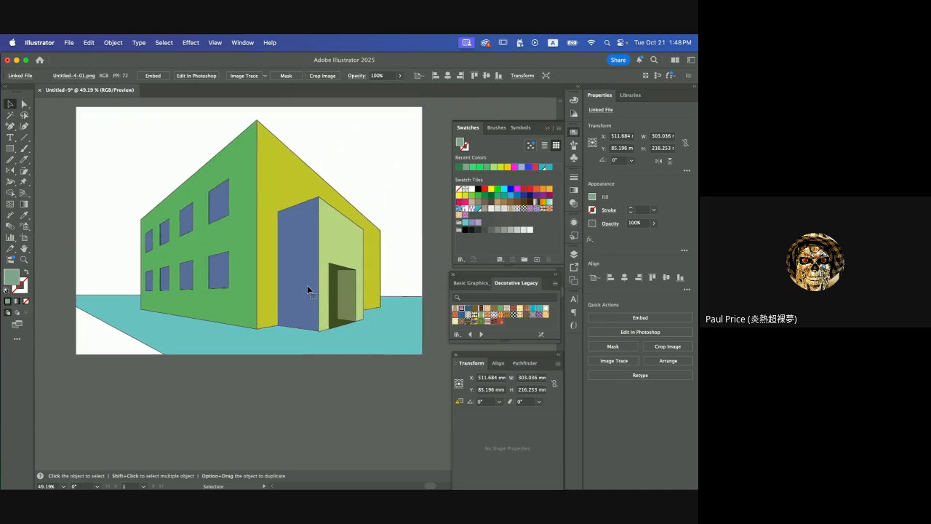
scroll(307, 290, "left", 5)
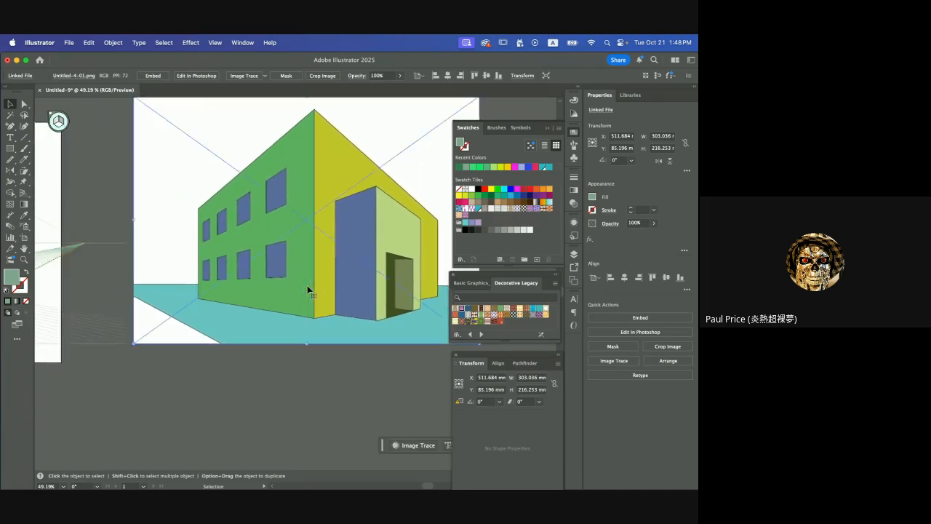
scroll(239, 249, "left", 10)
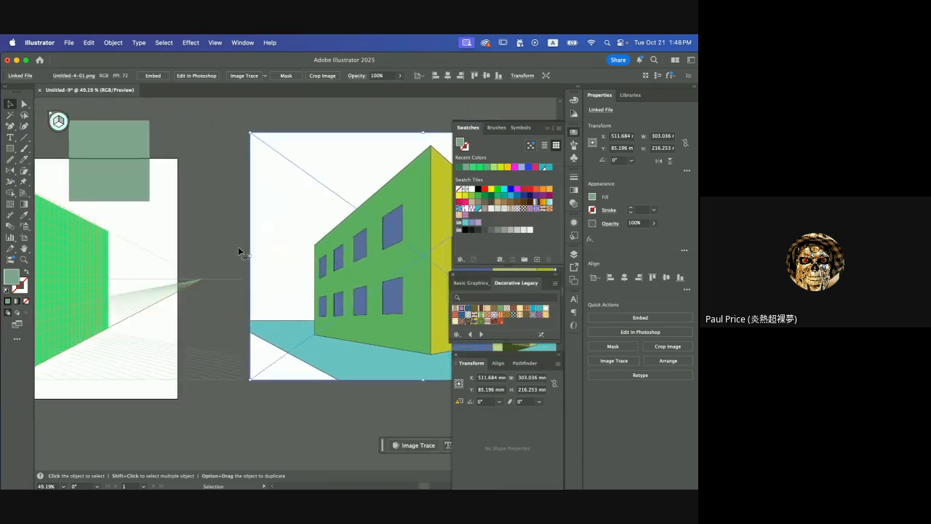
Try a blue fill (#5473AF) on the cube's left wall, undo it, and return to the Selection tool.
left_click(205, 235)
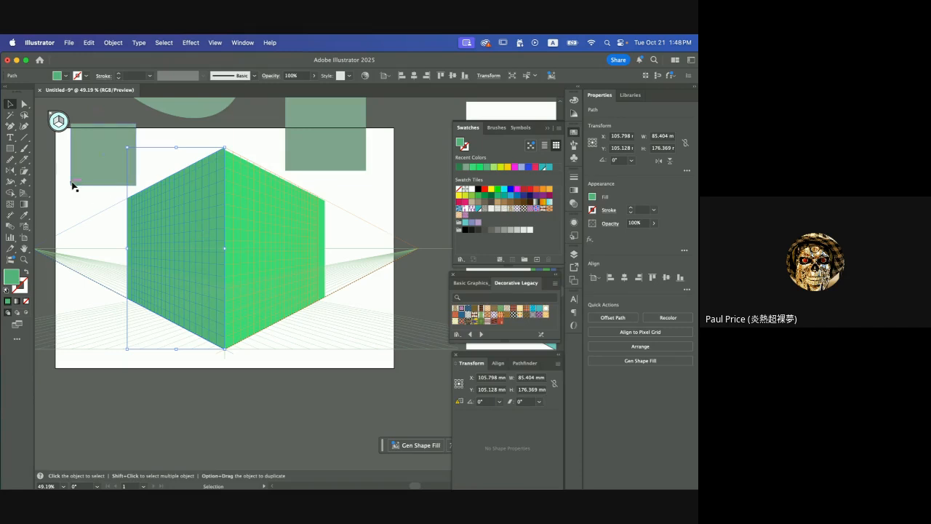
left_click(11, 149)
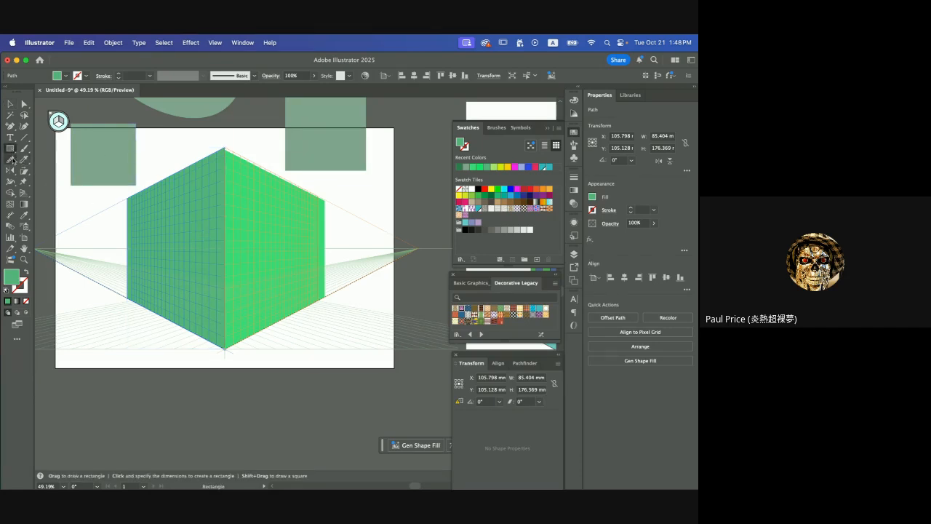
double_click(11, 279)
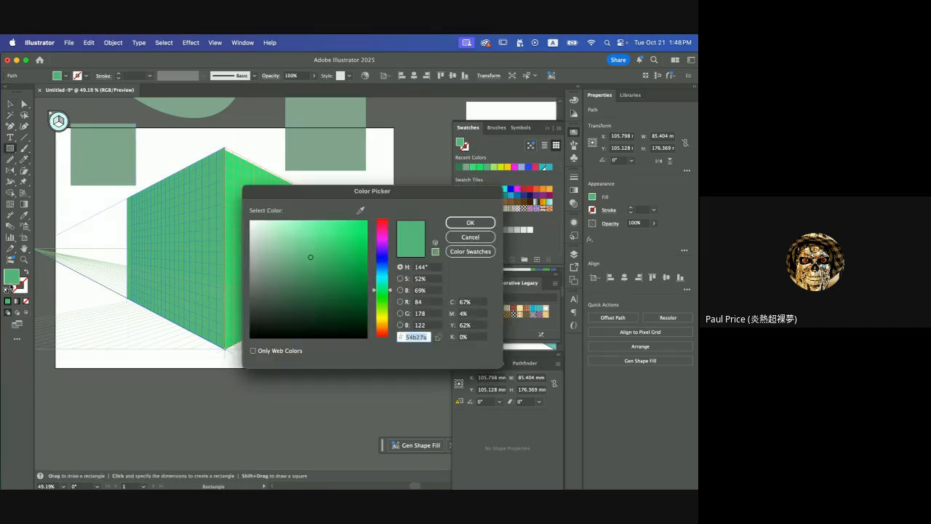
left_click(382, 265)
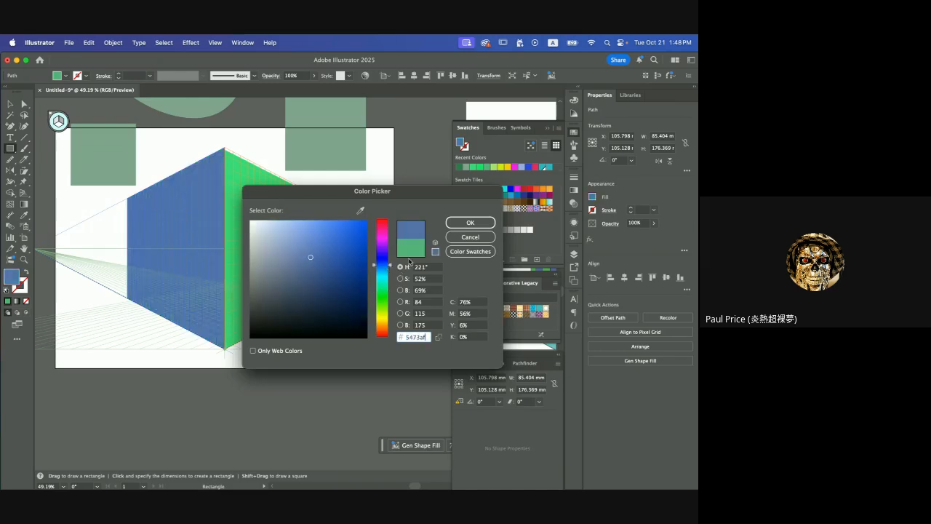
left_click(451, 227)
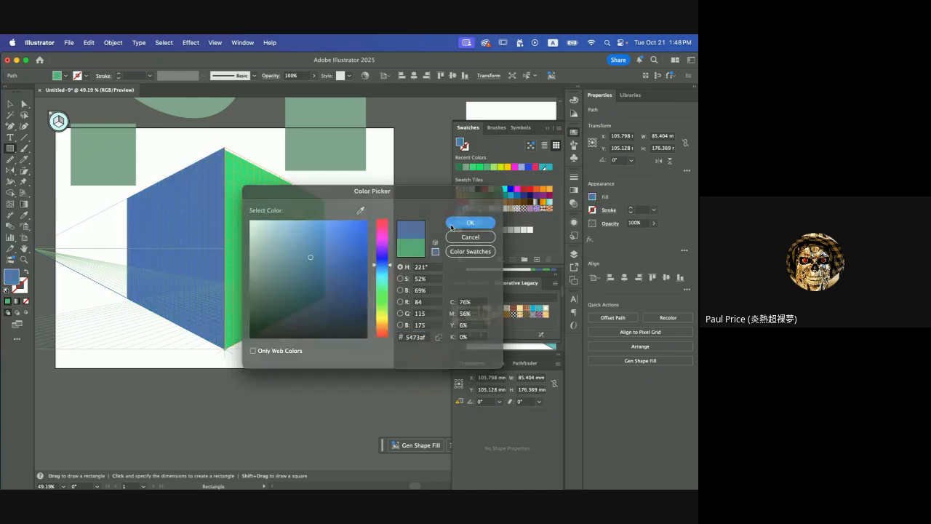
key("super+z")
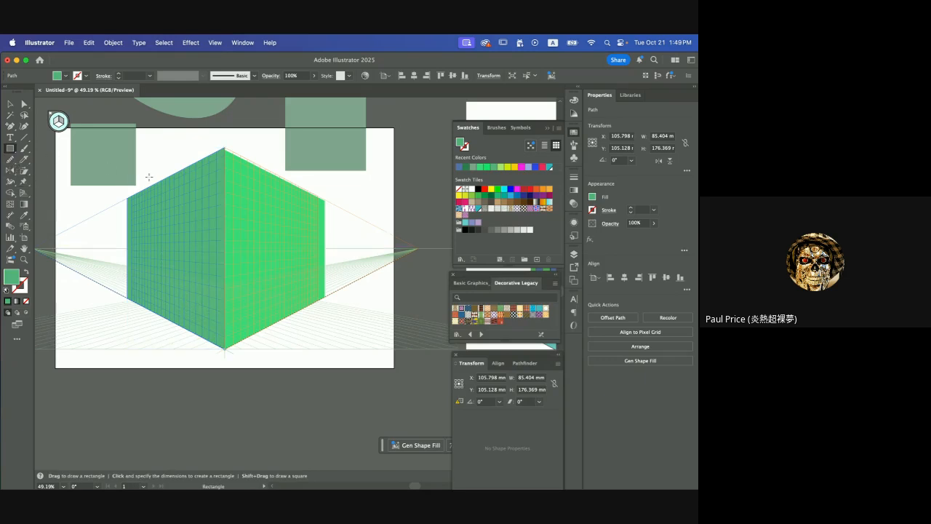
scroll(148, 177, "down", 3)
left_click(9, 105)
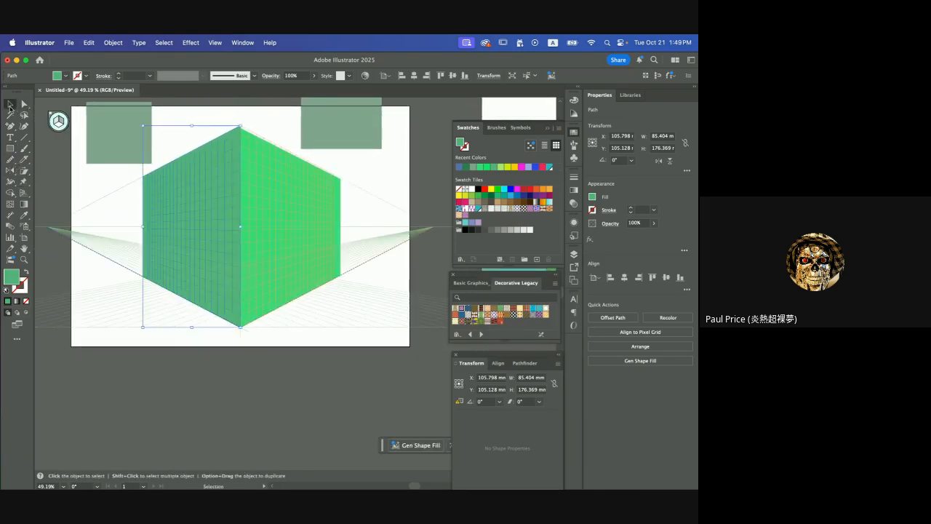
Deselect the cube's left wall and set the fill colour for new shapes to dark green #24894D.
left_click(121, 384)
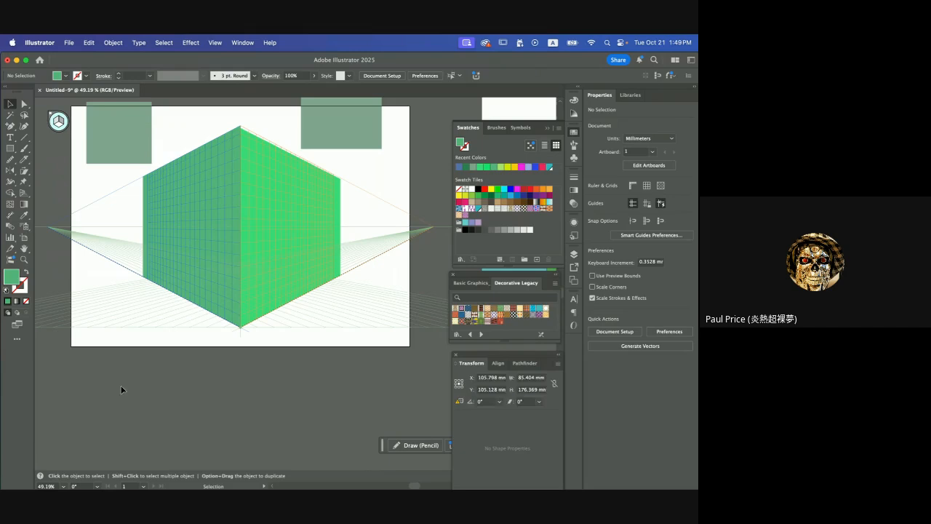
double_click(13, 279)
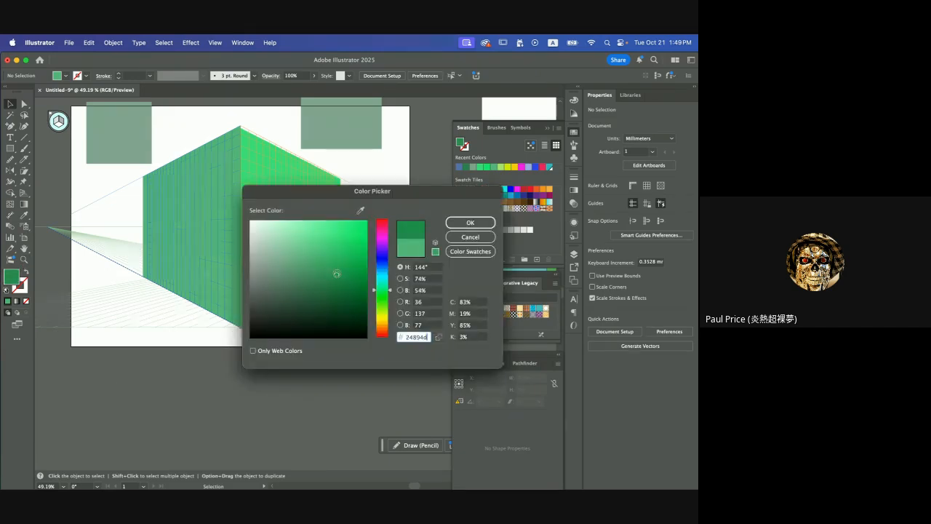
left_click(470, 223)
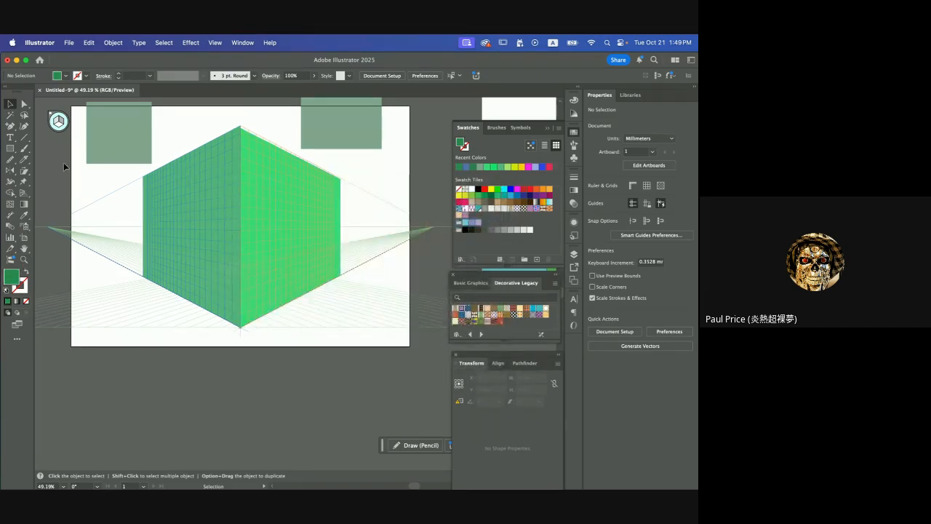
Draw an upper row of three rectangular windows, each 90 × 120 pt, on the cube's left wall with the left grid plane active.
left_click(10, 149)
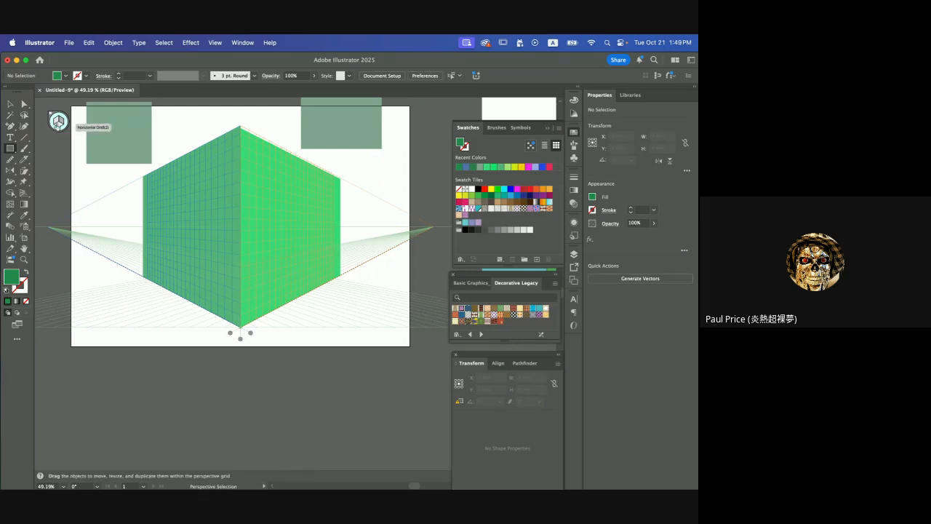
left_click(56, 123)
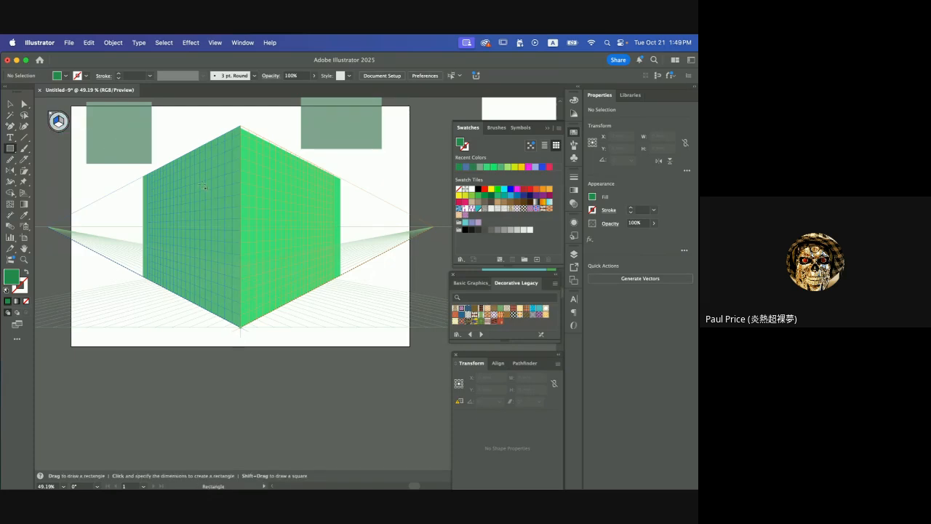
left_click_drag(202, 175, 217, 210)
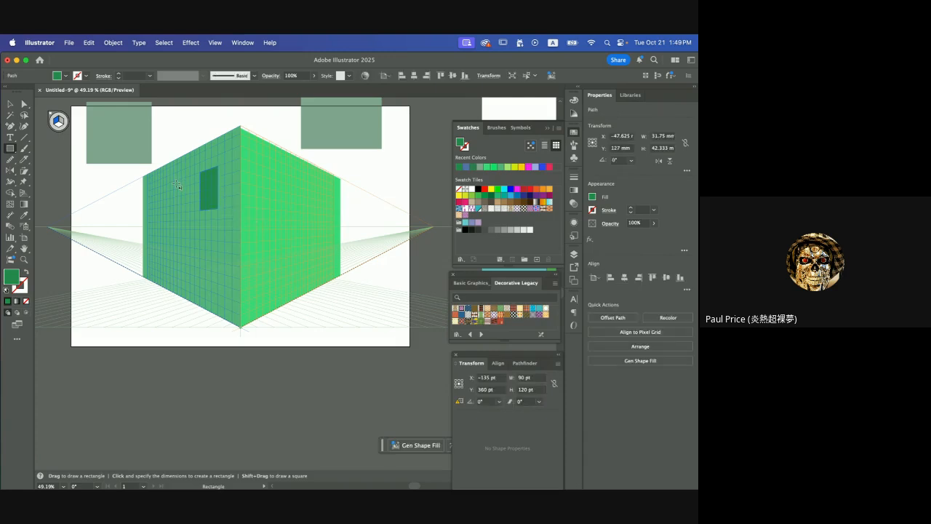
left_click_drag(177, 185, 192, 213)
key("super+z")
scroll(181, 171, "up", 5)
scroll(183, 172, "up", 2)
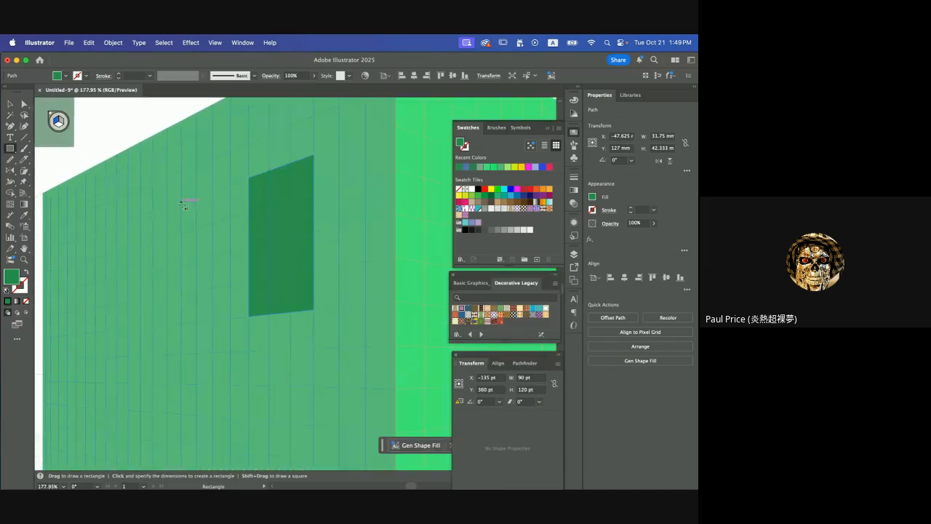
left_click_drag(183, 201, 142, 327)
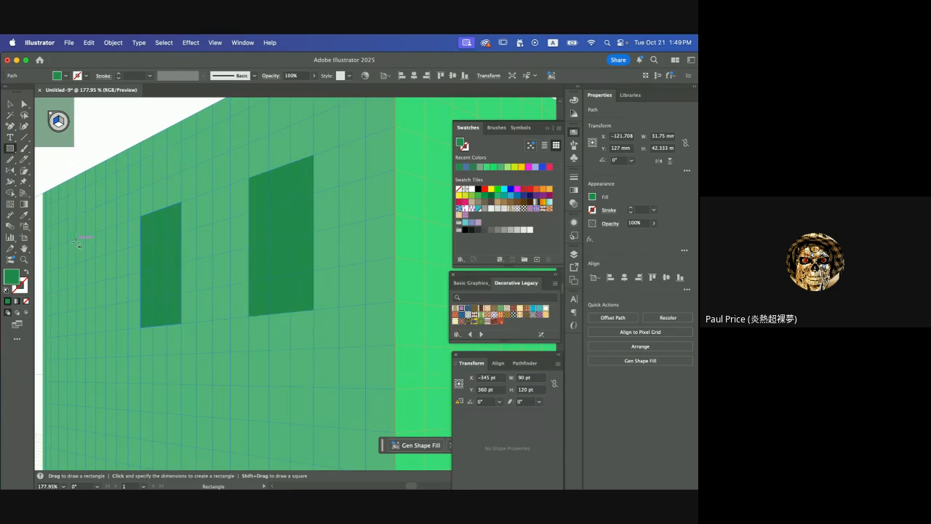
left_click_drag(78, 242, 109, 334)
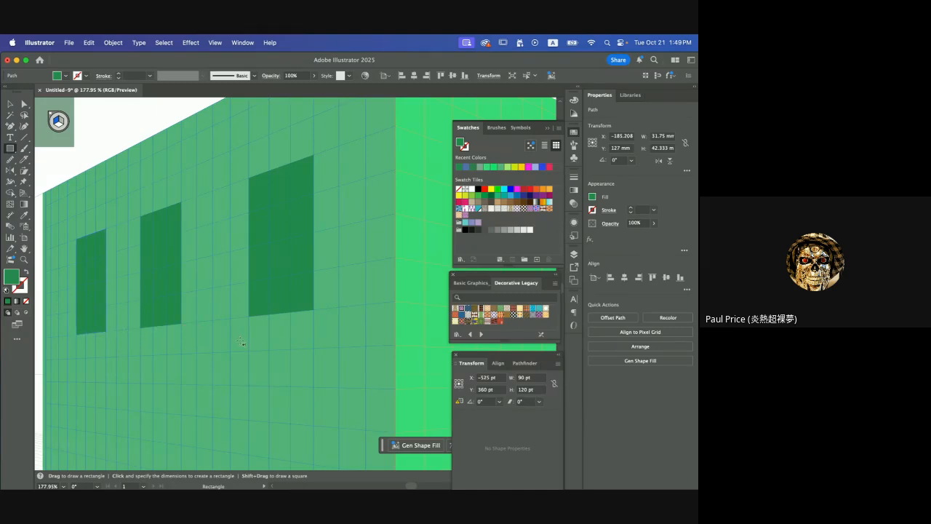
Draw a lower row of three windows, each about 90 × 120 pt, on the left wall directly beneath the upper ones.
scroll(242, 342, "down", 5)
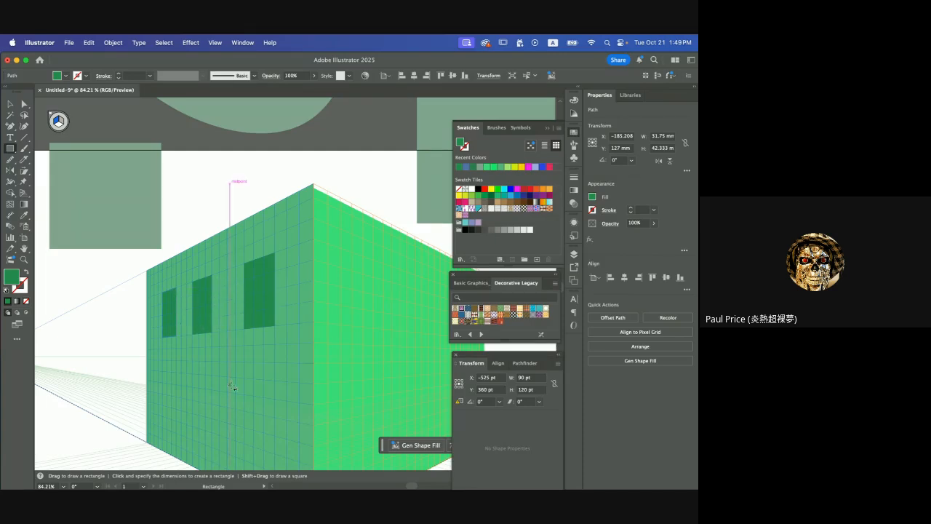
scroll(209, 311, "down", 3)
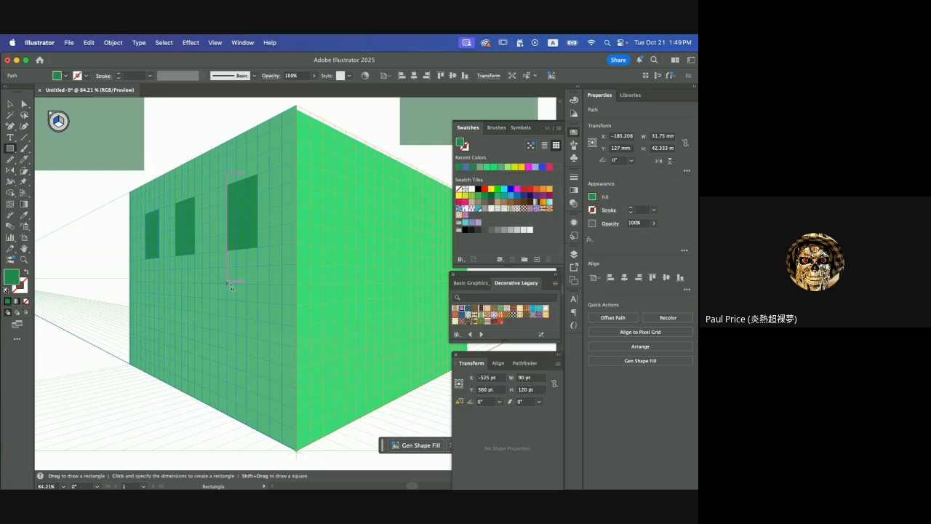
left_click_drag(228, 284, 260, 356)
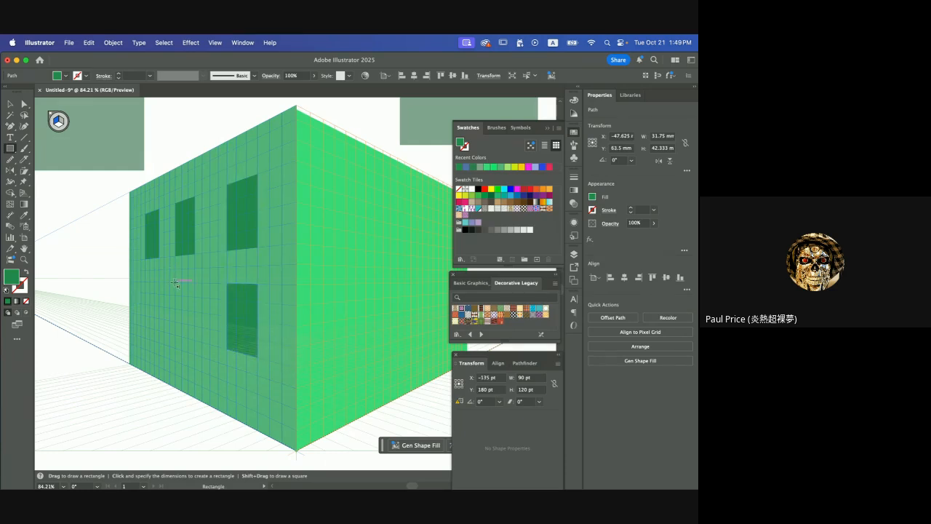
left_click_drag(175, 284, 197, 345)
left_click_drag(145, 283, 161, 333)
Draw two rows of three windows, each about 120 × 120 pt, on the cube's right wall with the right grid plane active.
scroll(379, 252, "right", 3)
scroll(378, 252, "up", 2)
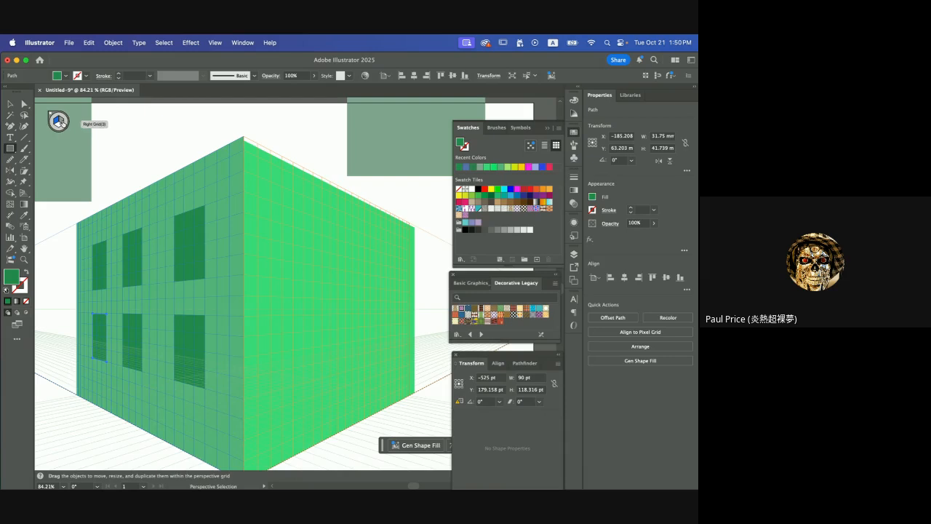
left_click(63, 123)
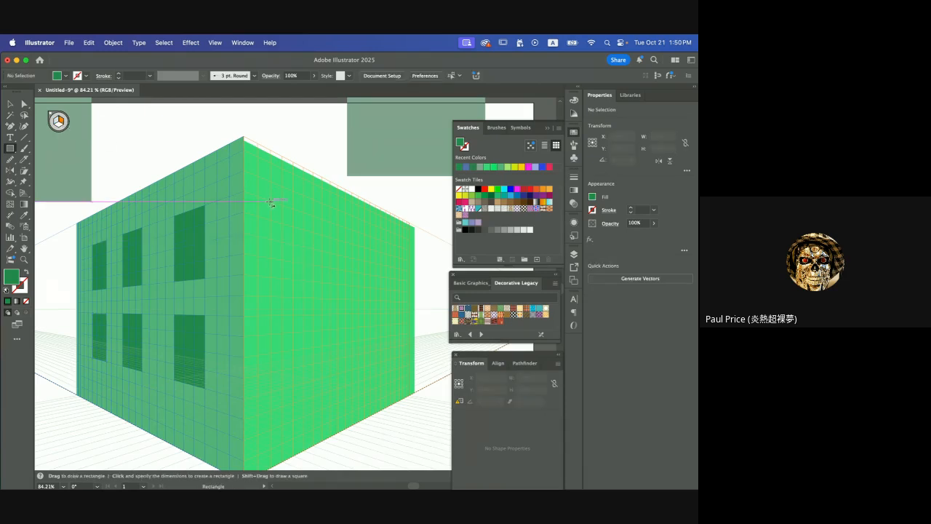
left_click_drag(269, 201, 315, 280)
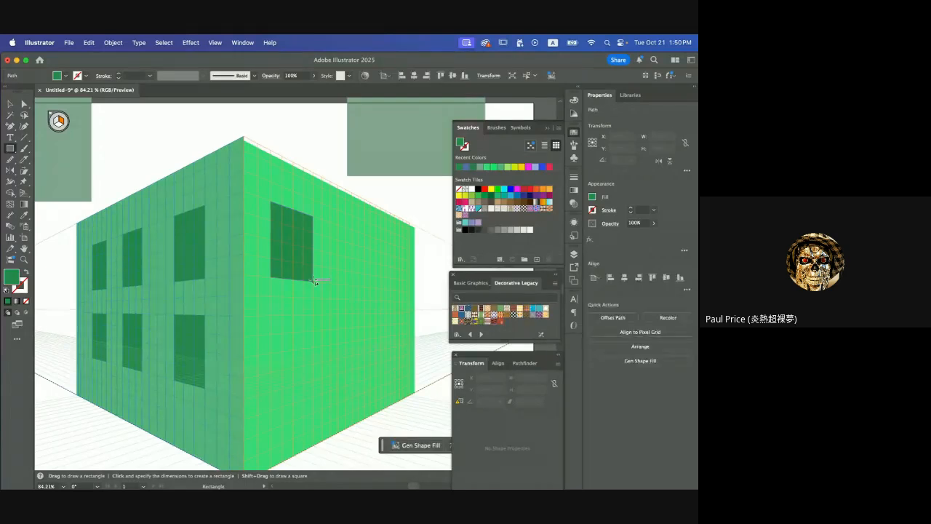
left_click_drag(271, 315, 313, 391)
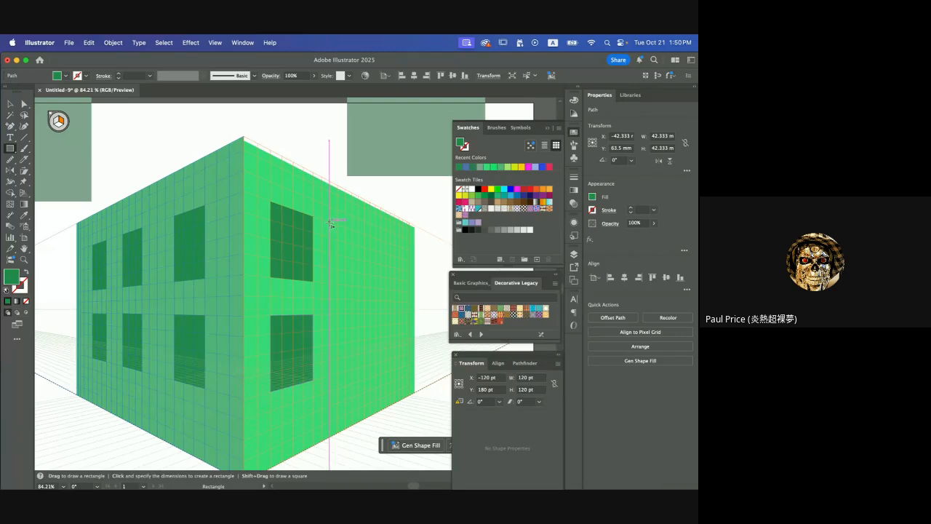
left_click_drag(329, 223, 360, 287)
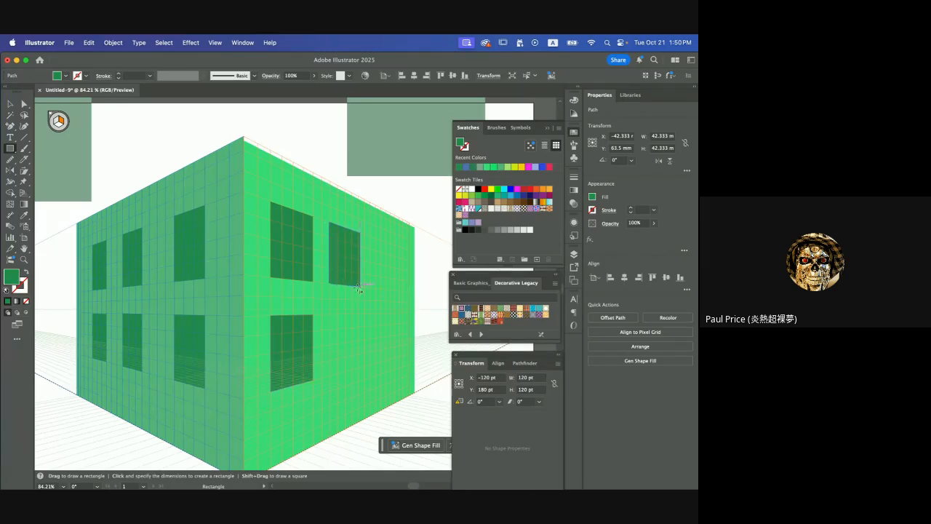
left_click_drag(329, 314, 358, 373)
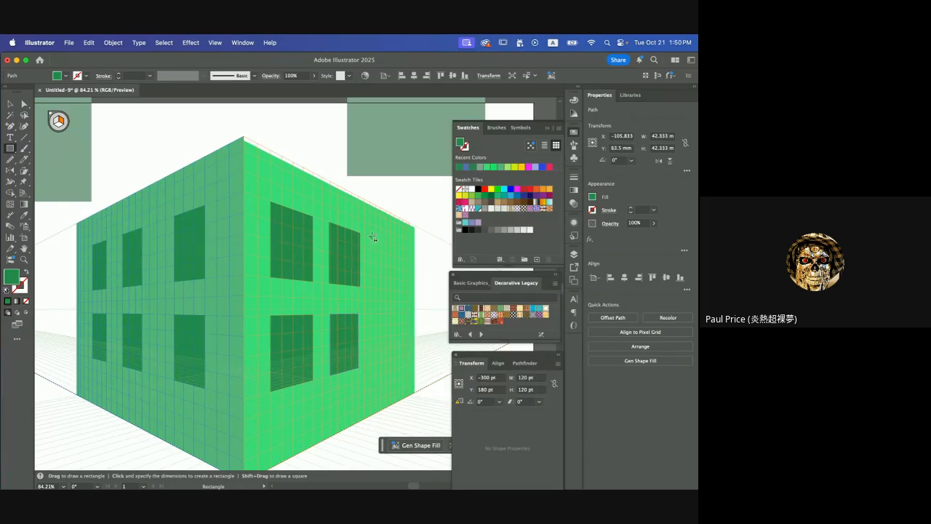
left_click_drag(374, 239, 398, 363)
Compare the cube and its windows with the placed building image beside the artboard.
key("super+shift+i")
key("super+0")
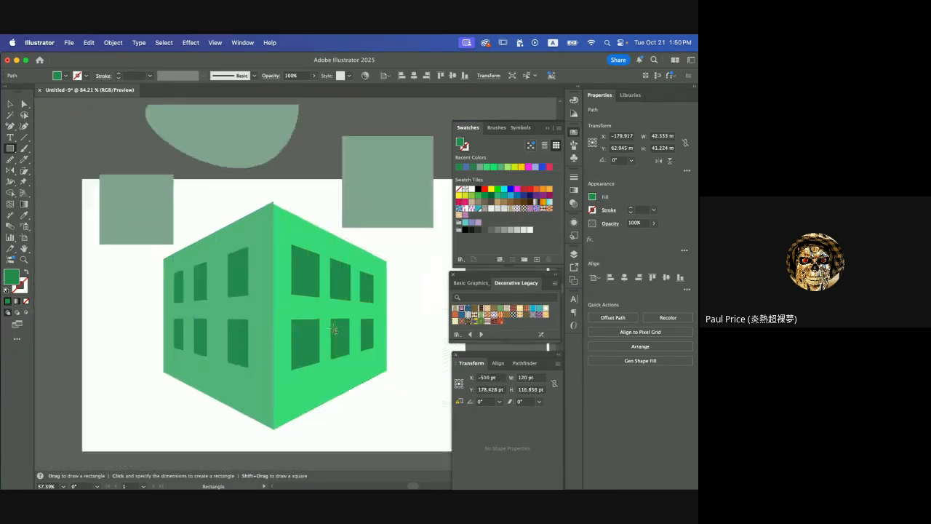
scroll(334, 330, "down", 5)
scroll(333, 329, "right", 5)
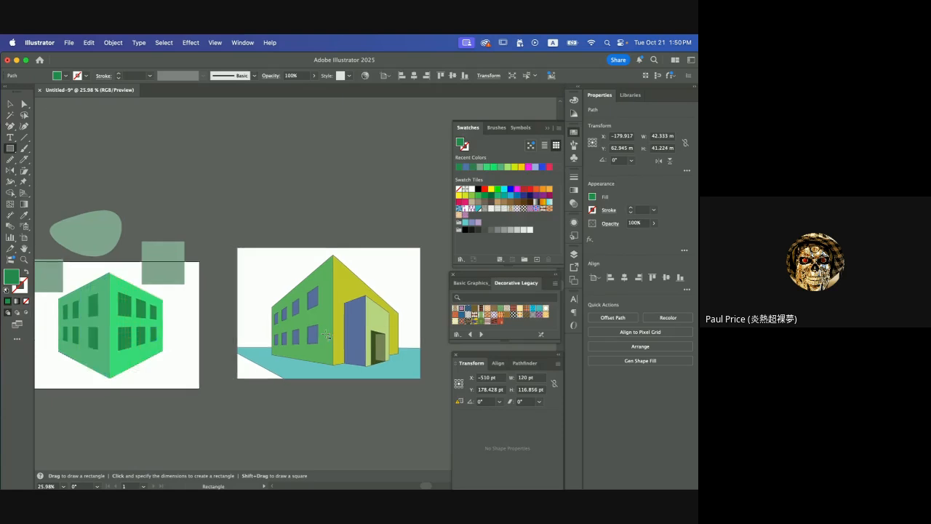
scroll(327, 334, "down", 3)
scroll(326, 336, "up", 3)
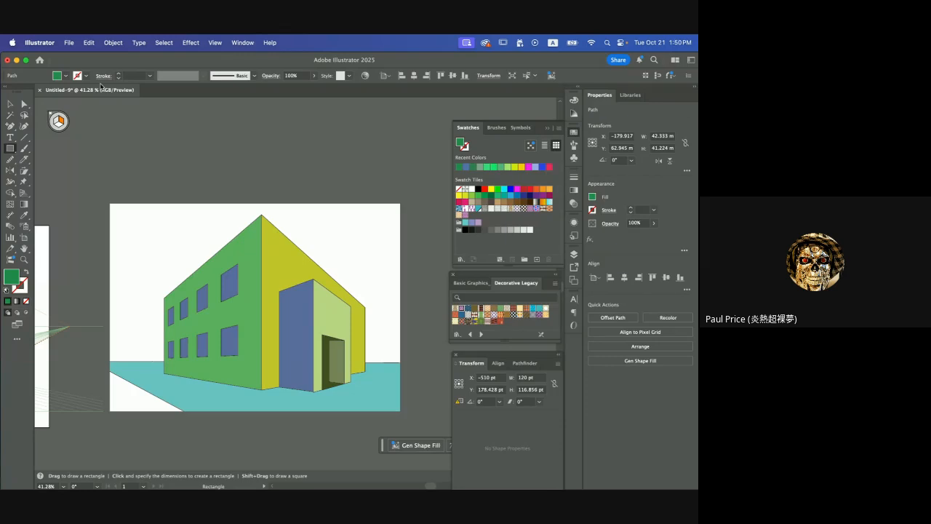
mouse_move(340, 486)
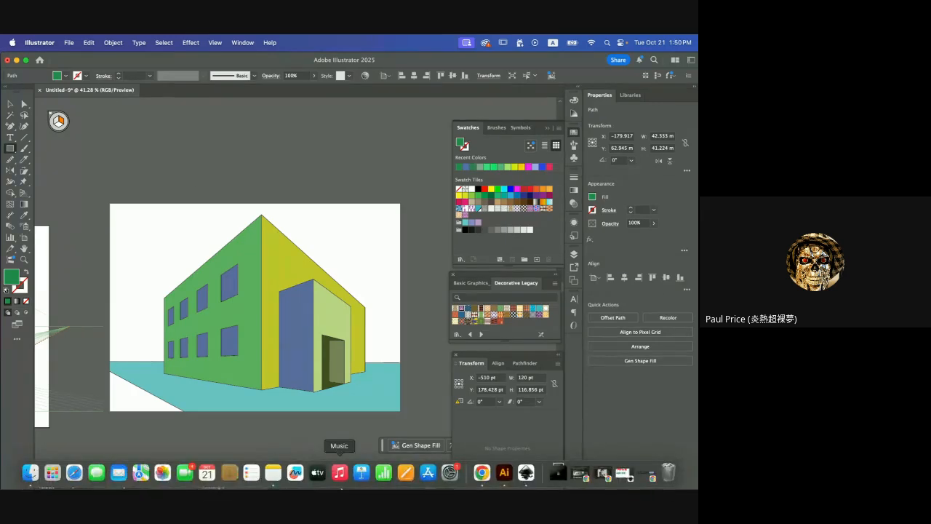
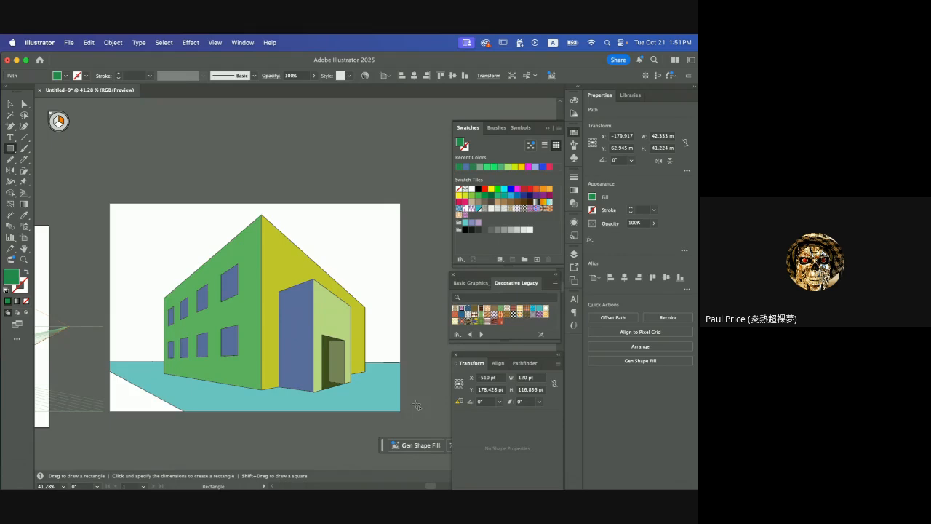
Delete the cube, its windows and the three flat shapes around it, keeping the placed building image.
scroll(334, 178, "left", 5)
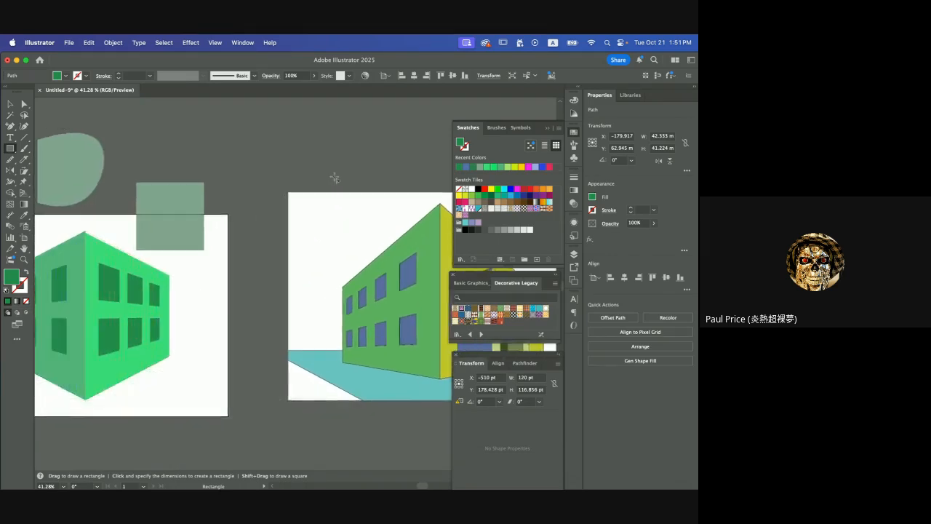
scroll(335, 177, "left", 4)
left_click(9, 104)
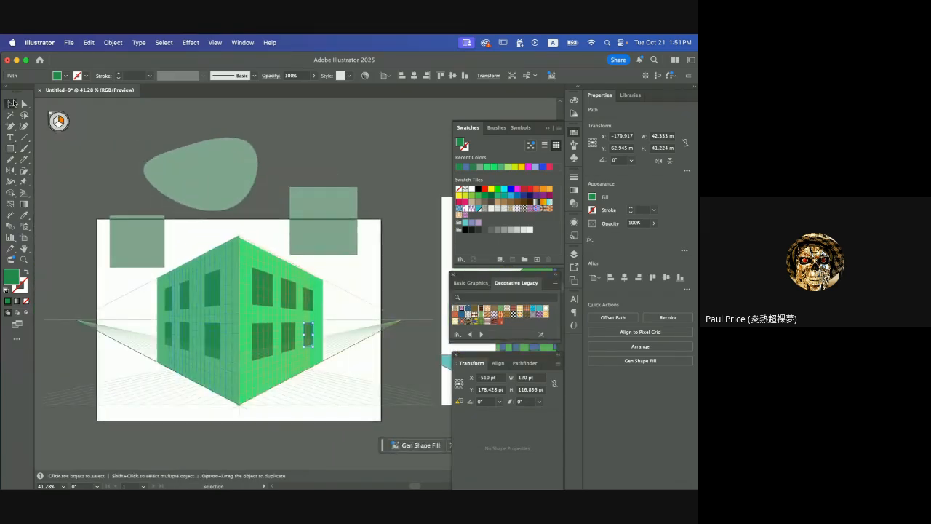
key("super+a")
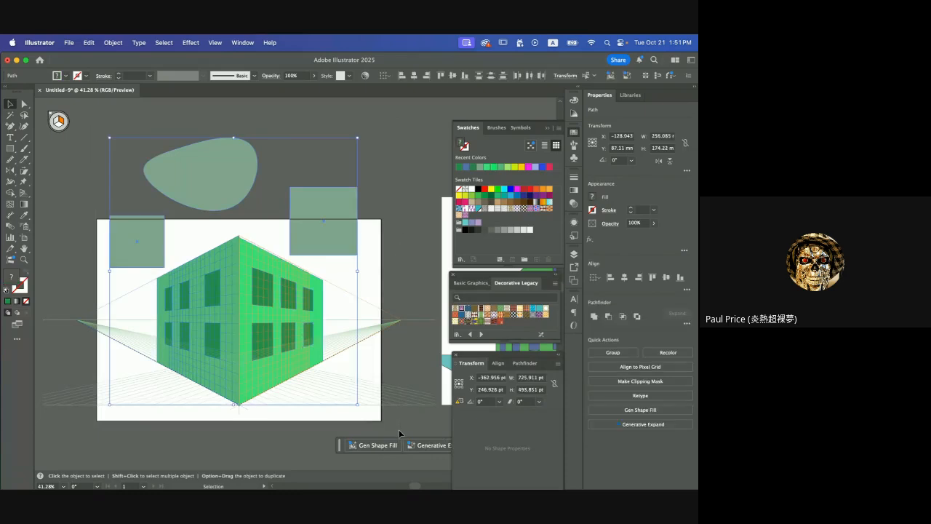
key("Delete")
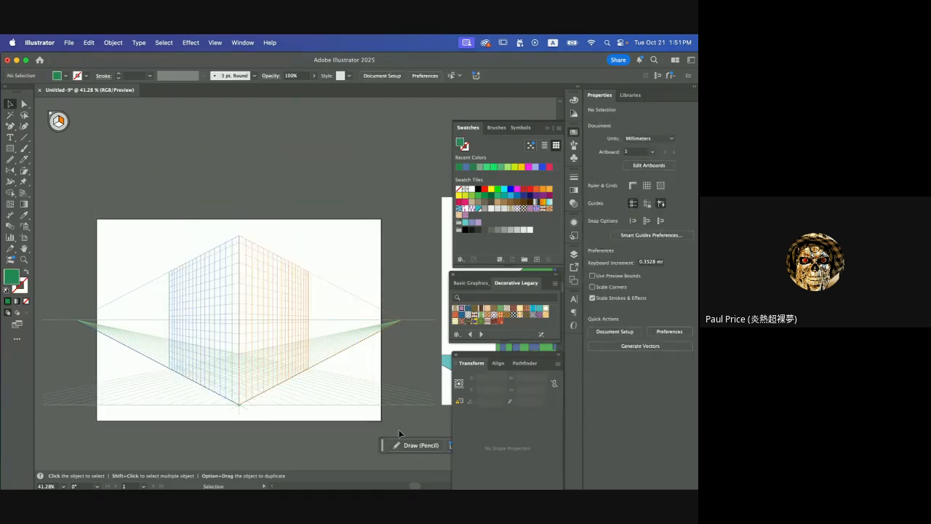
Hide the perspective grid and return to the Selection tool.
left_click(24, 192)
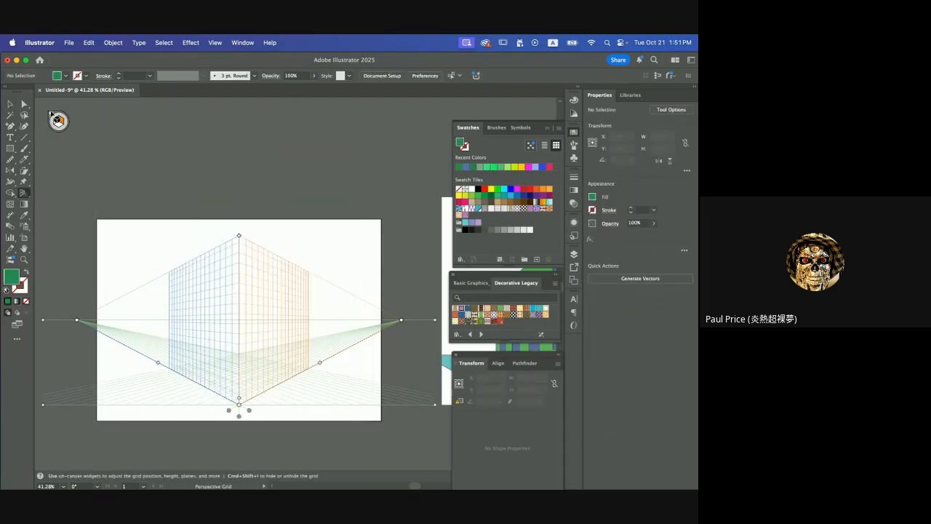
key("super+shift+i")
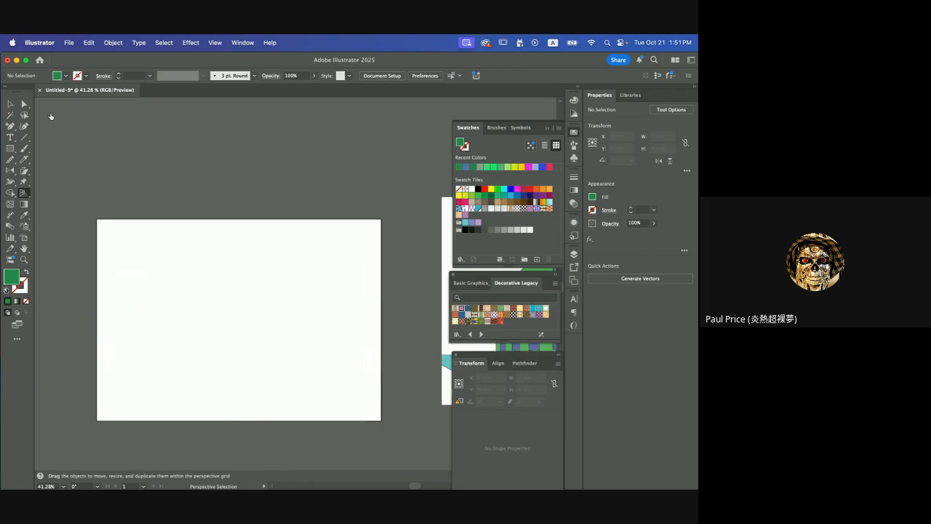
left_click(10, 104)
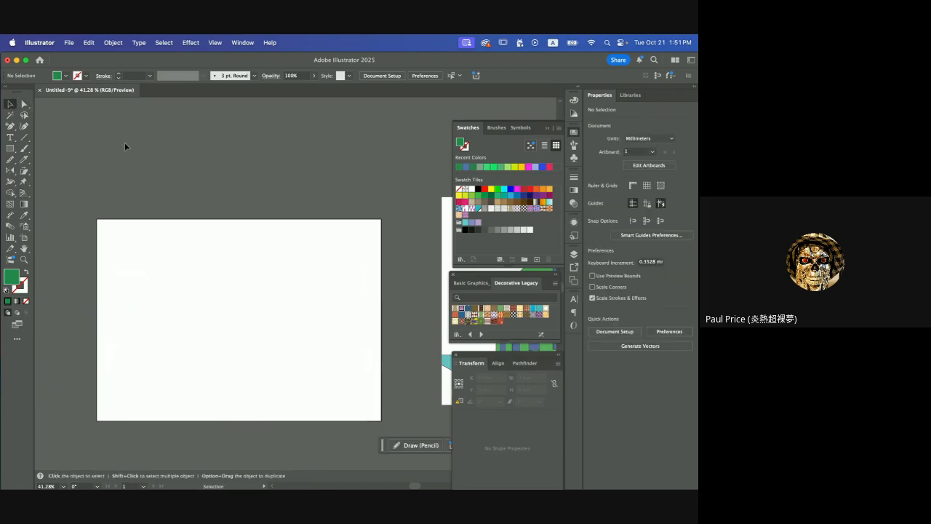
Switch the A4 artboard to portrait orientation, 210 × 297 mm, and leave artboard editing.
left_click(24, 237)
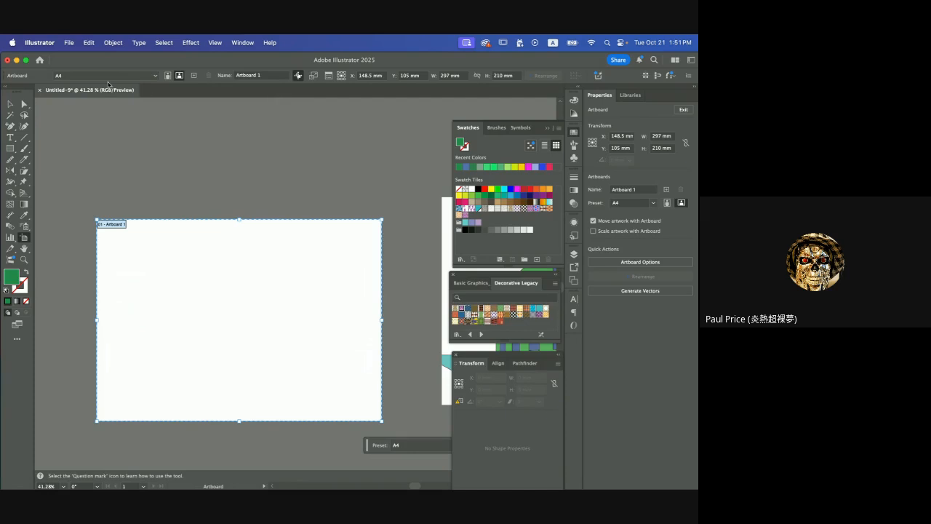
left_click(167, 76)
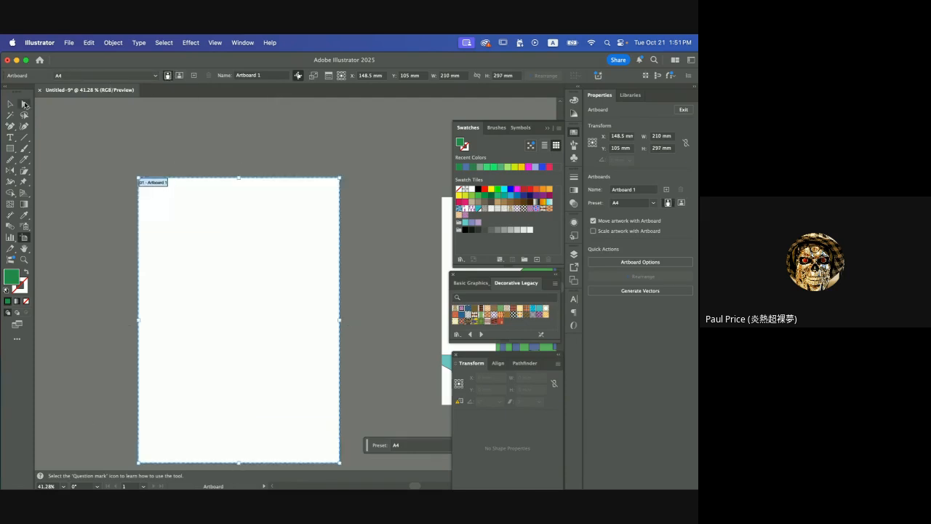
key("Escape")
Move the placed building image over the artboard and scale it down proportionally to about 173 × 124 mm.
scroll(275, 193, "right", 5)
scroll(275, 192, "down", 2)
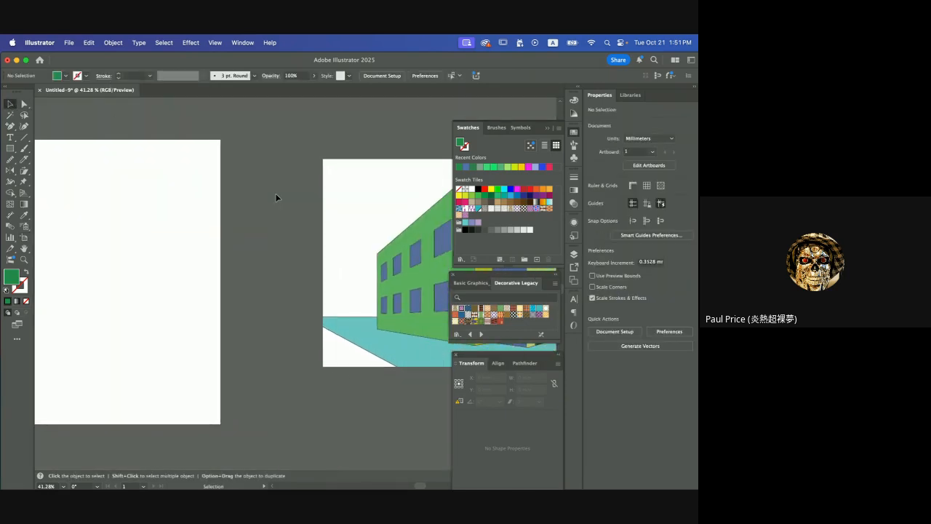
left_click_drag(381, 245, 57, 275)
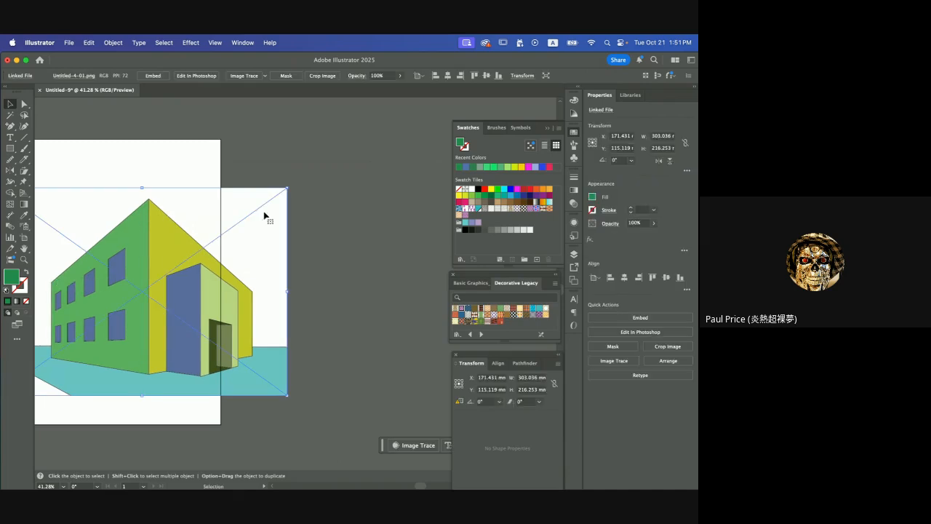
left_click_drag(289, 189, 191, 277)
scroll(129, 332, "left", 5)
scroll(130, 331, "down", 1)
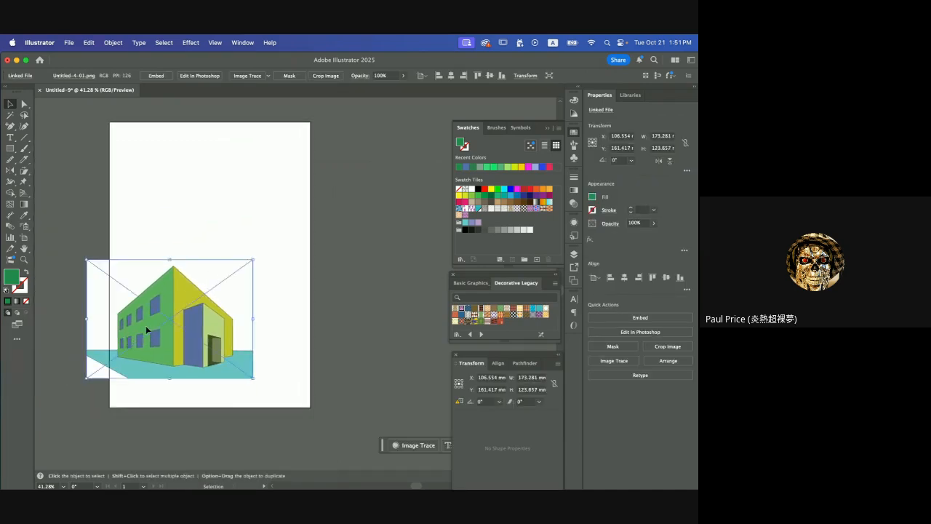
Move the building image into the lower part of the artboard and set the text fill colour to black.
mouse_move(145, 325)
left_mouse_down()
mouse_move(193, 331)
mouse_move(187, 337)
left_mouse_up()
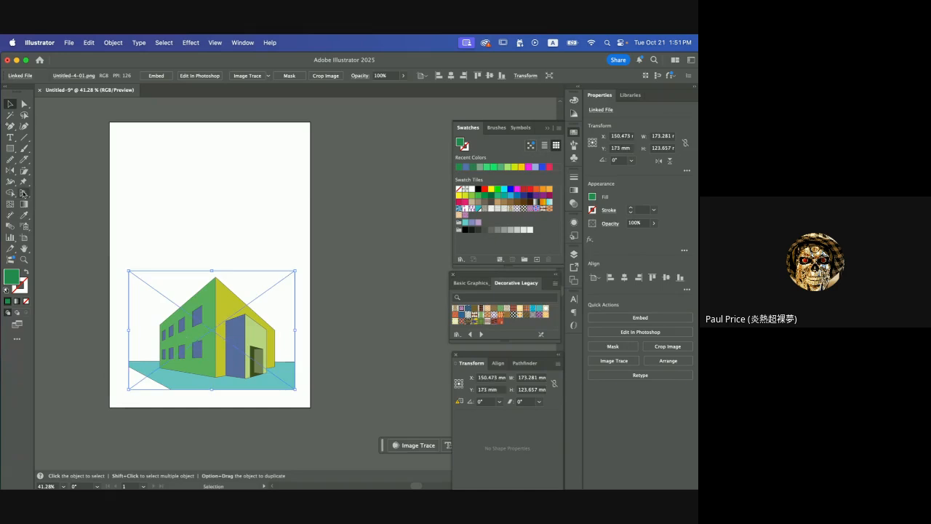
left_click(10, 137)
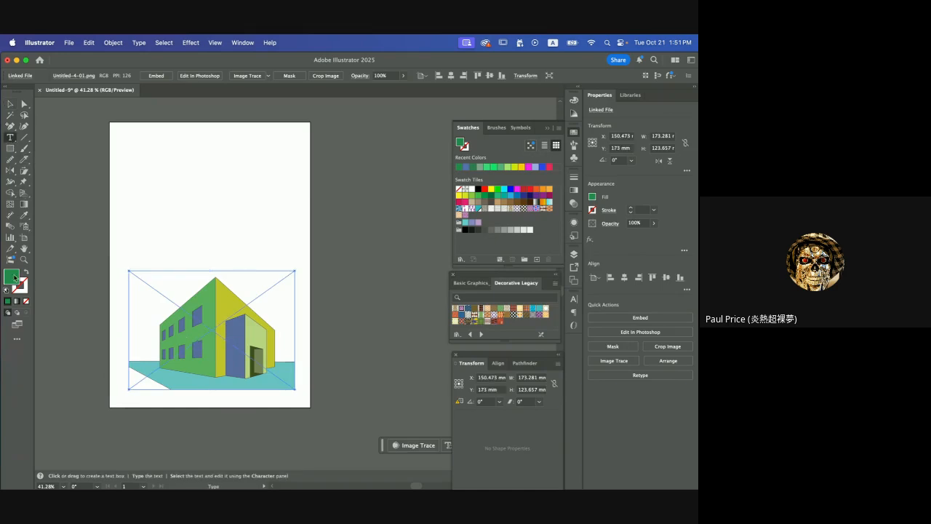
double_click(12, 277)
left_click(251, 337)
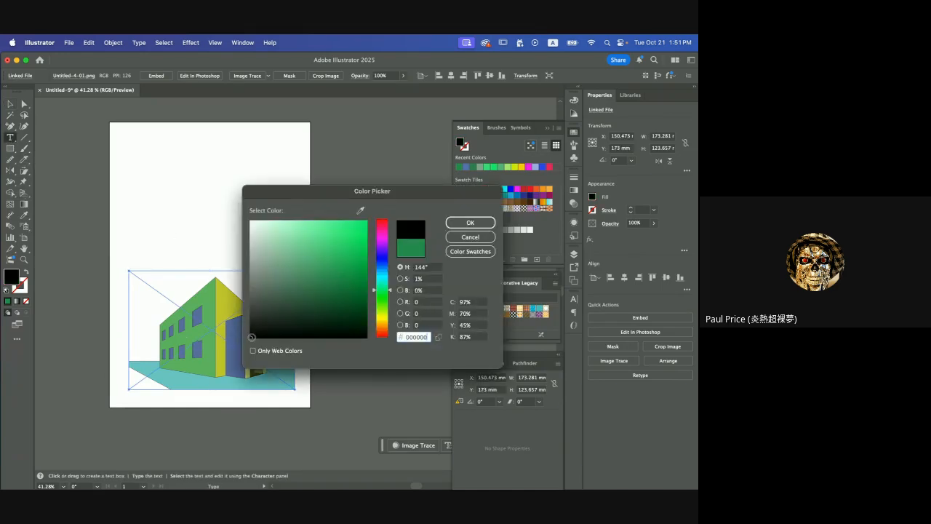
left_click(459, 224)
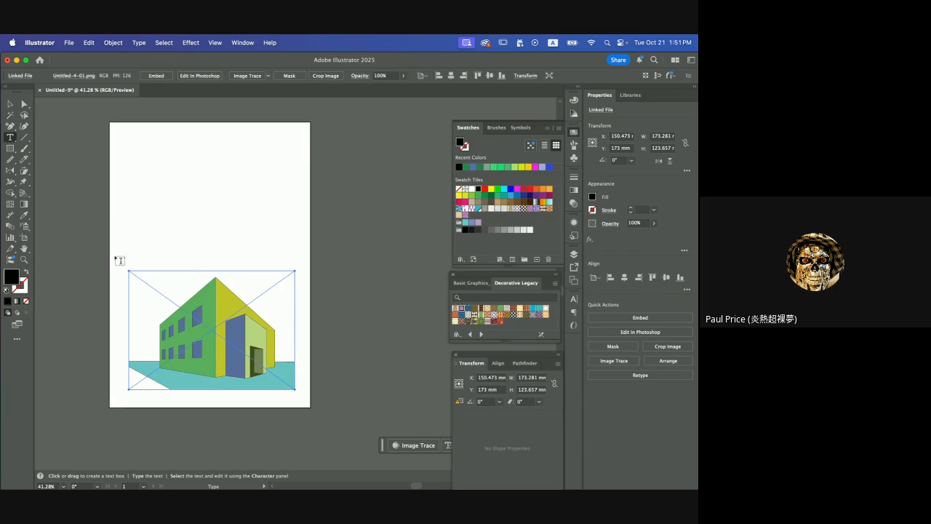
Add a "2." label above the building, enlarge it to about 38 pt and place a copy near the page top.
left_click(122, 252)
key("BackSpace")
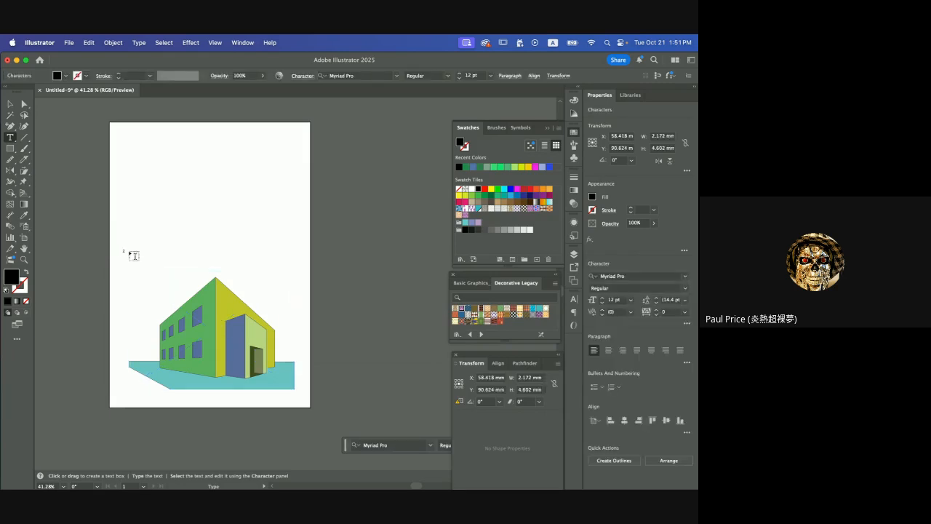
left_click(9, 104)
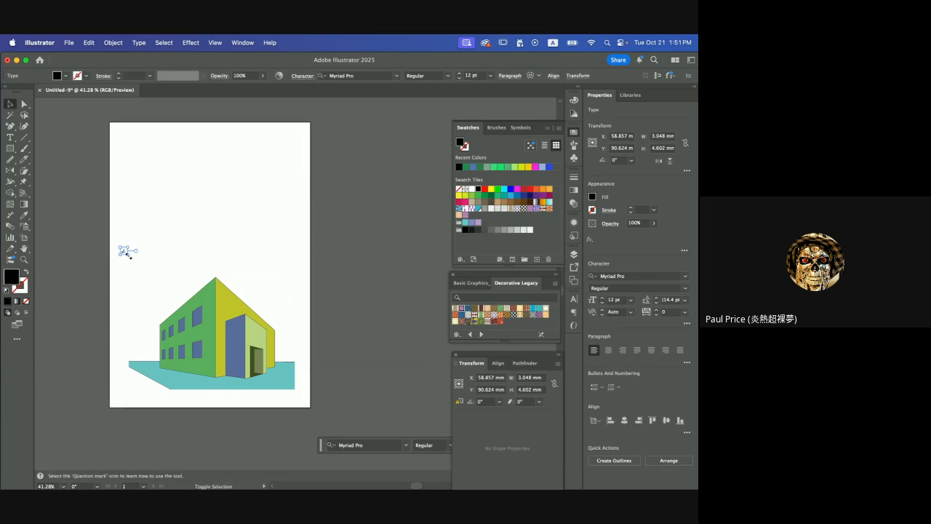
left_click_drag(130, 255, 132, 152)
Change the upper copy of the label to "1." and deselect it.
double_click(143, 155)
type("1.")
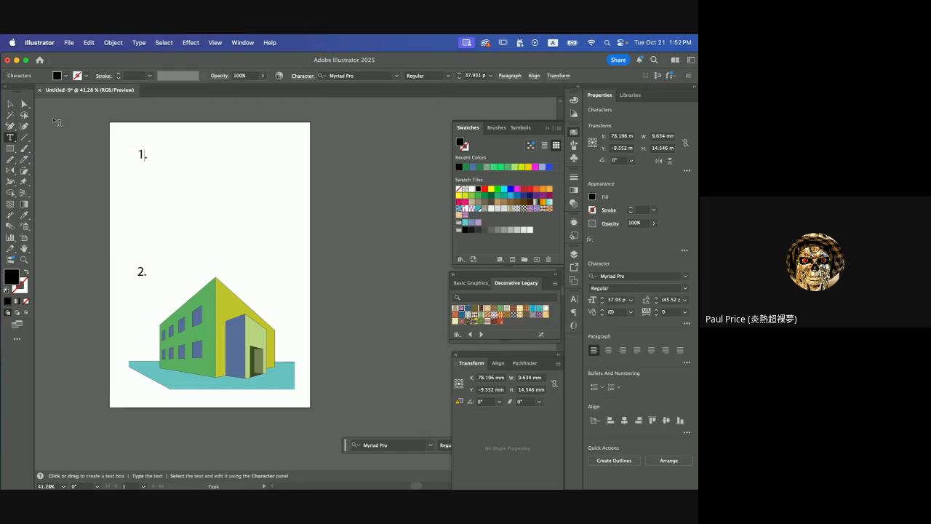
left_click(10, 104)
left_click(258, 189)
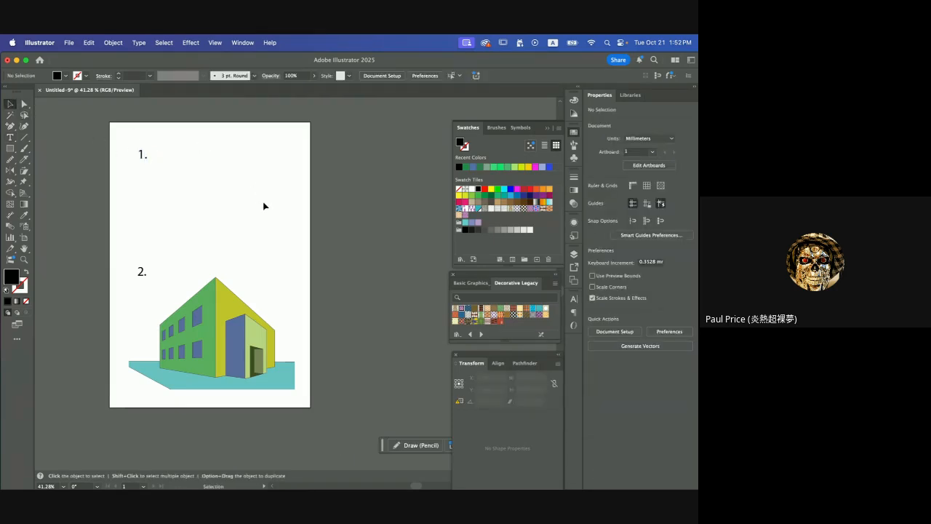
Draw a rectangle about 114 × 97 mm beneath the "1." label.
left_click(11, 148)
mouse_move(166, 163)
left_mouse_down()
mouse_move(307, 270)
mouse_move(276, 256)
left_mouse_up()
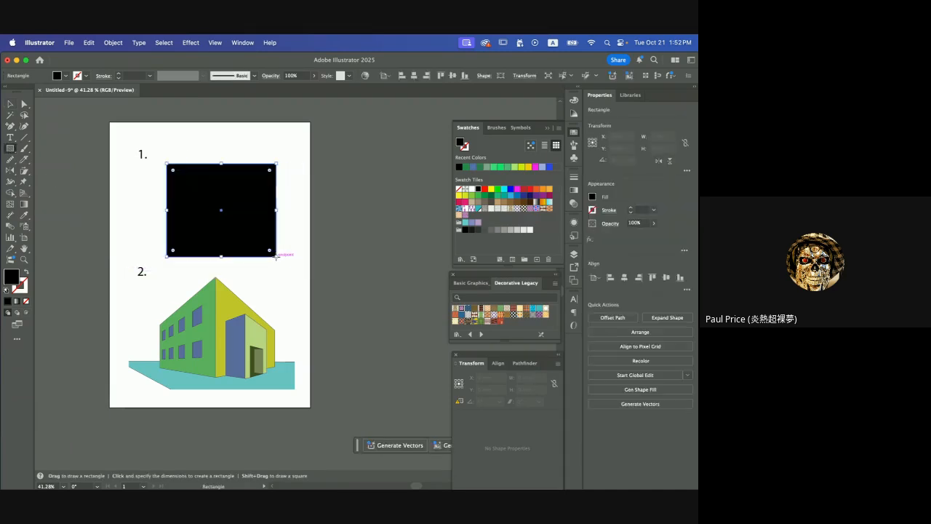
Try several different pattern swatches as the rectangle's fill.
left_click(528, 209)
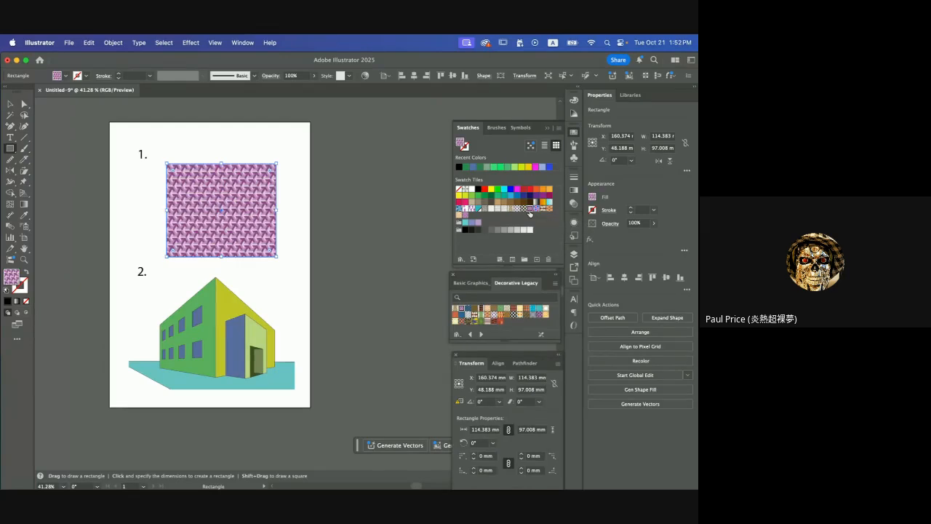
left_click(544, 210)
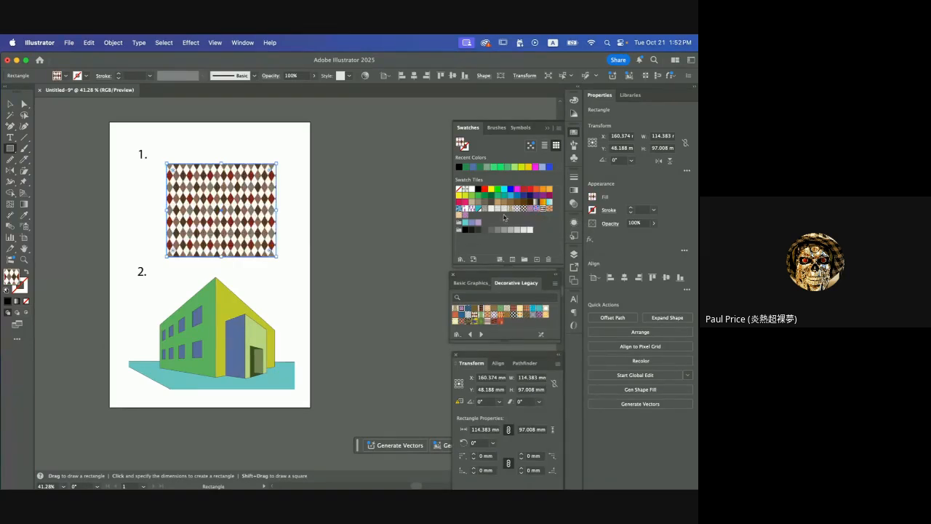
left_click(465, 216)
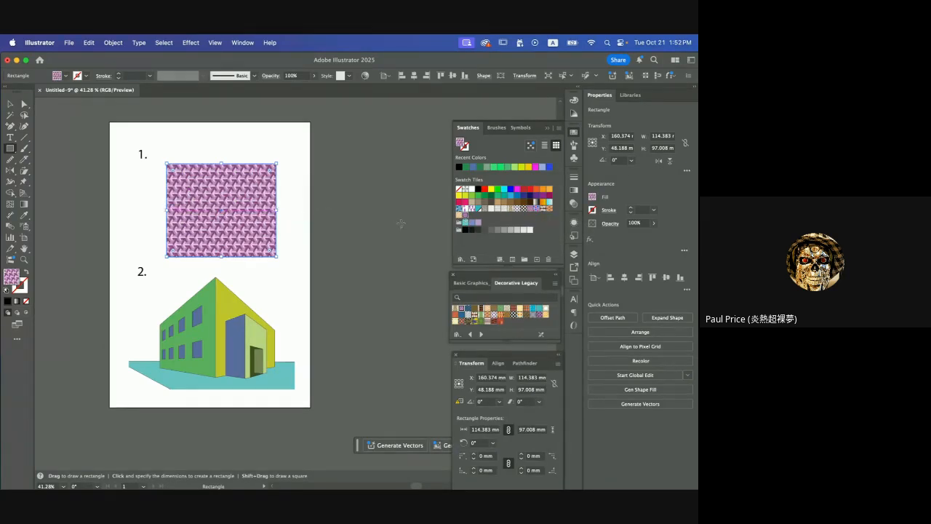
left_click(471, 210)
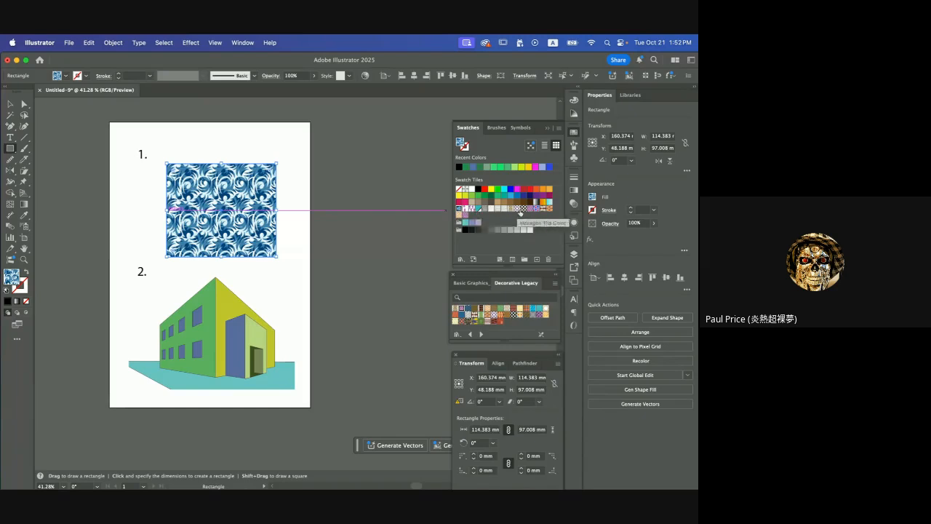
left_click(547, 210)
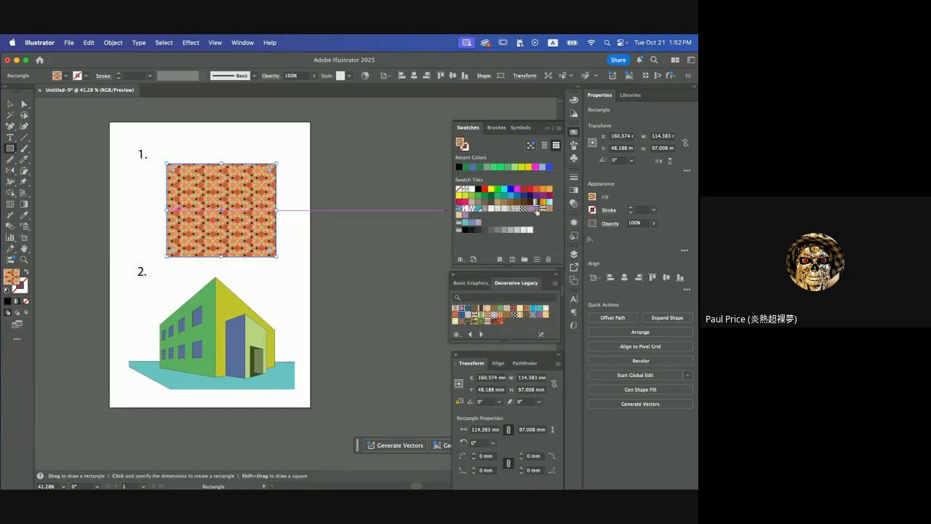
Fill the rectangle with the red and blue star pattern swatch and return to the Selection tool.
left_click(536, 210)
left_click(10, 104)
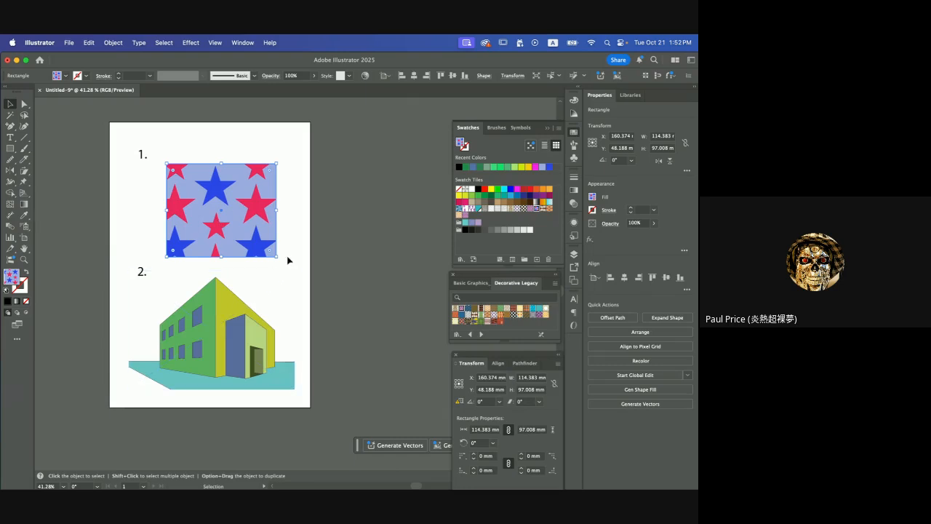
Export the page to the Desktop as a PNG named 1021 with a white background.
scroll(296, 252, "down", 1)
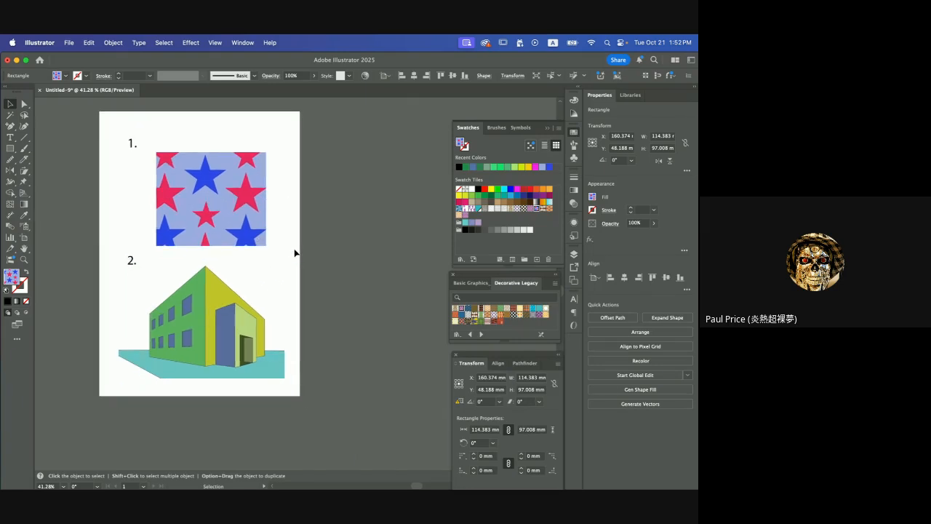
left_click(69, 44)
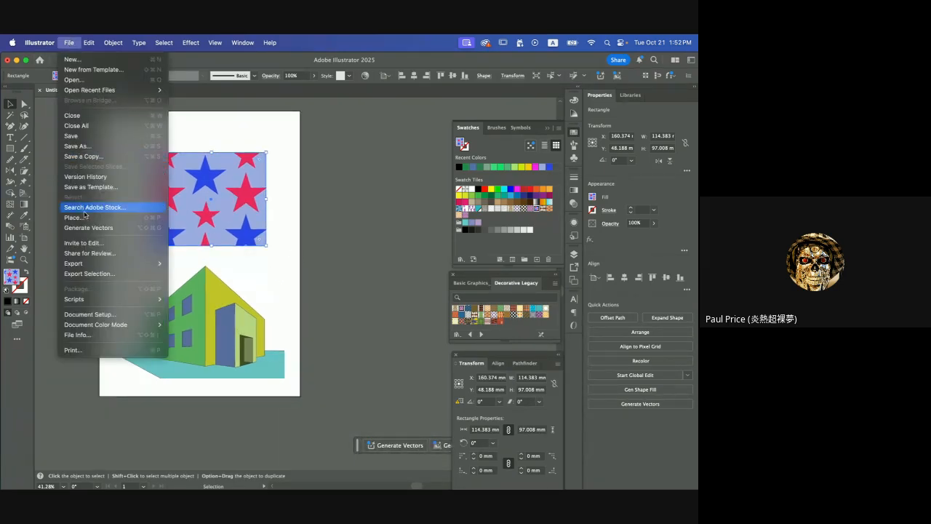
mouse_move(104, 264)
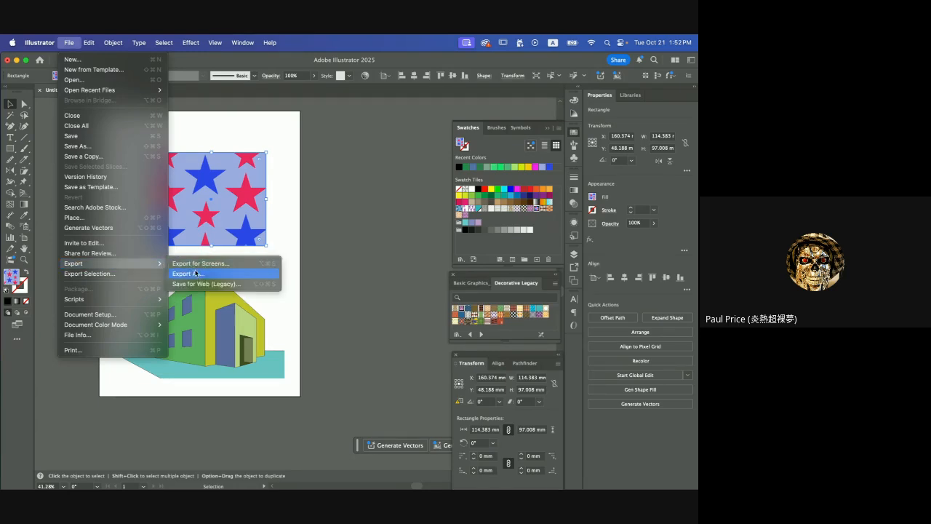
left_click(186, 273)
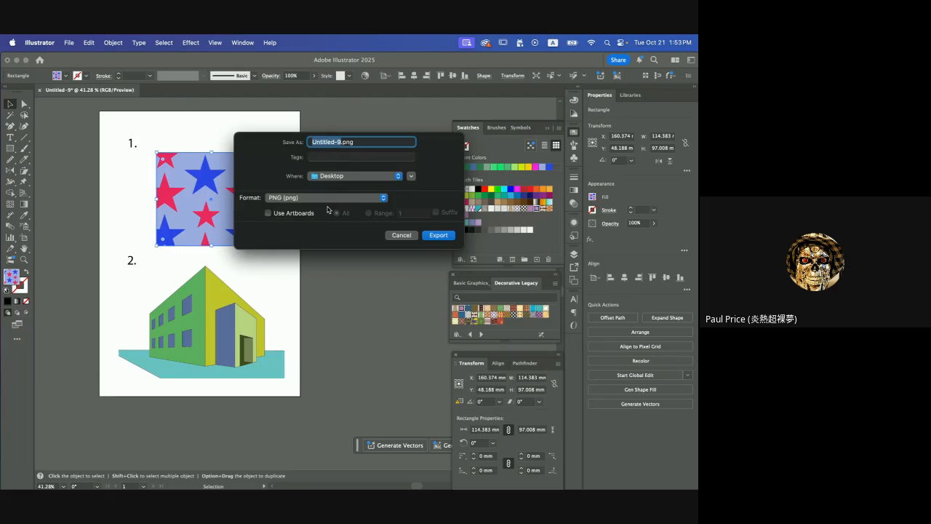
type("1021")
left_click(446, 236)
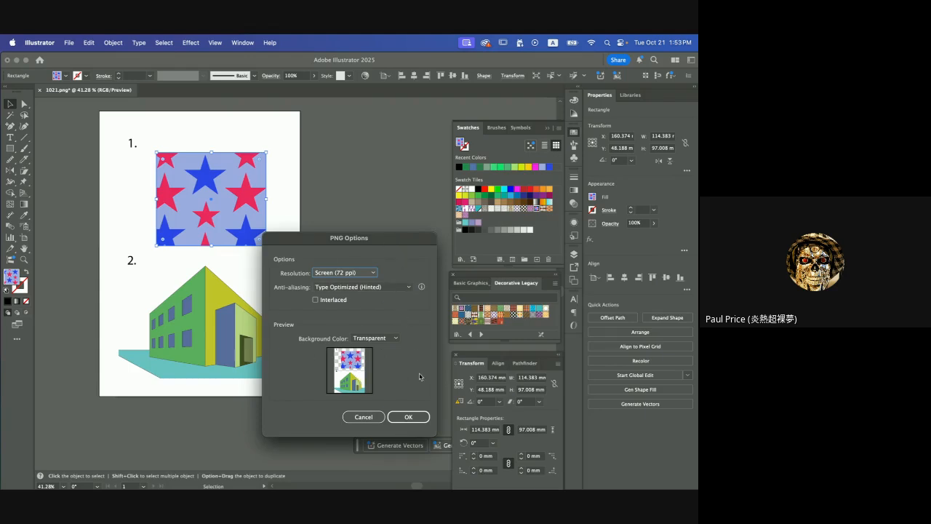
left_click(372, 338)
left_click(379, 361)
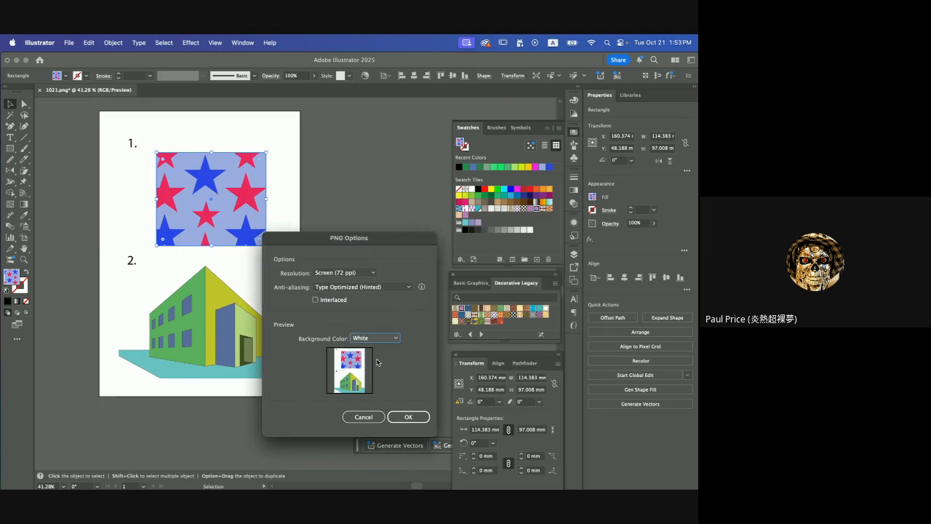
left_click(409, 416)
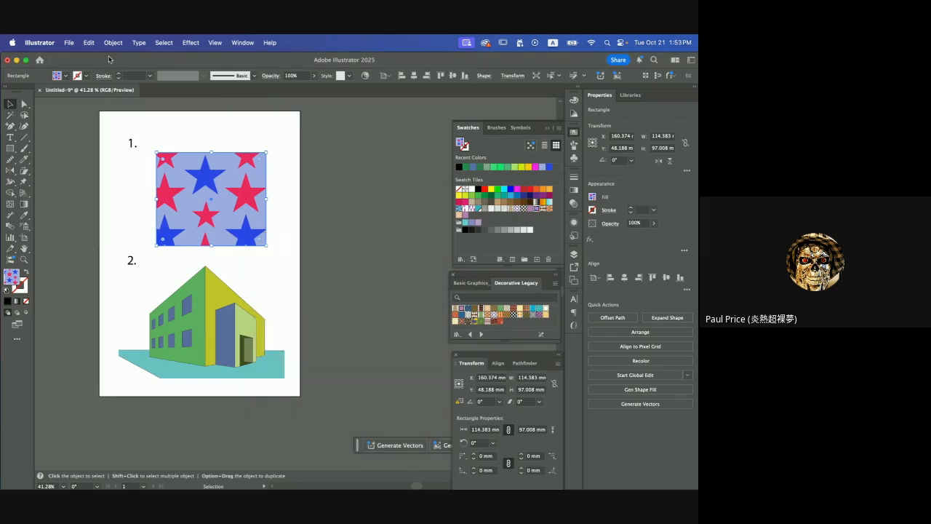
Switch to Google Chrome and bring up the top of the 114 NTUT Vector Graphic course stream in Classroom.
mouse_move(483, 486)
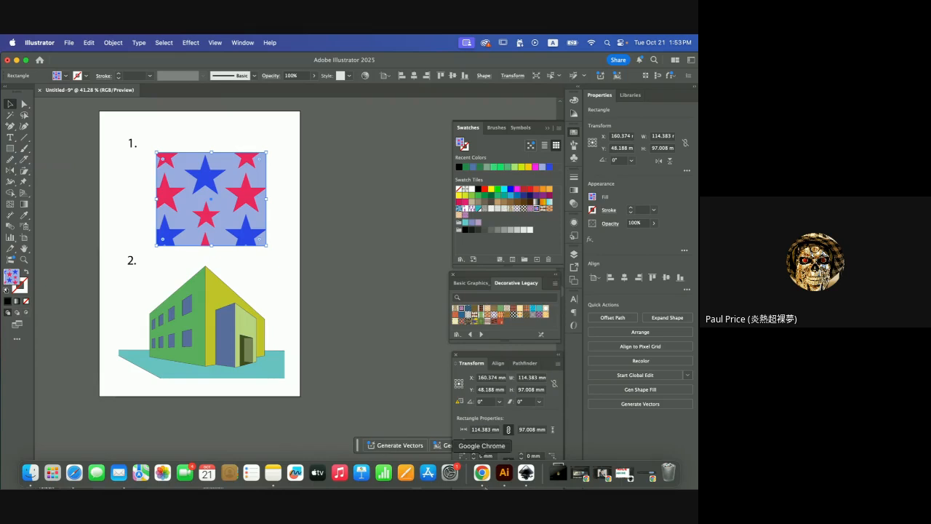
left_click(482, 474)
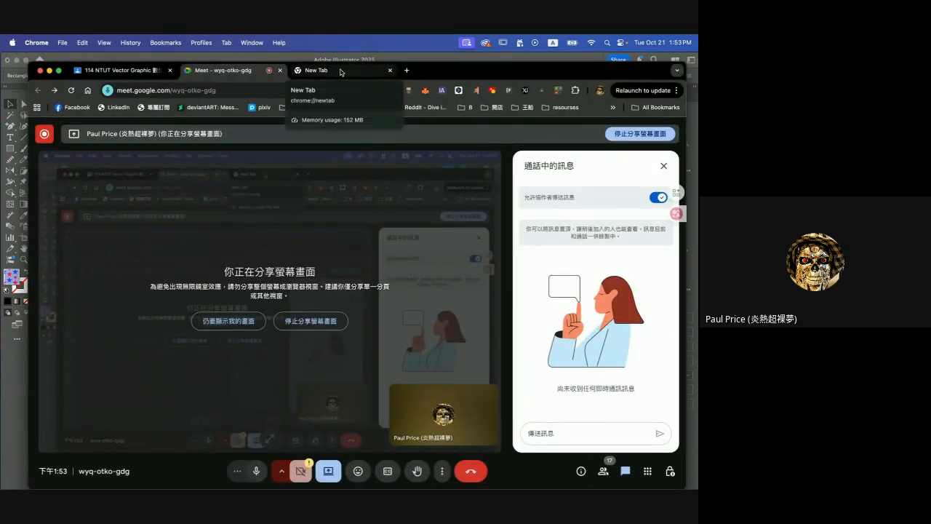
left_click_drag(417, 72, 511, 64)
left_click(445, 71)
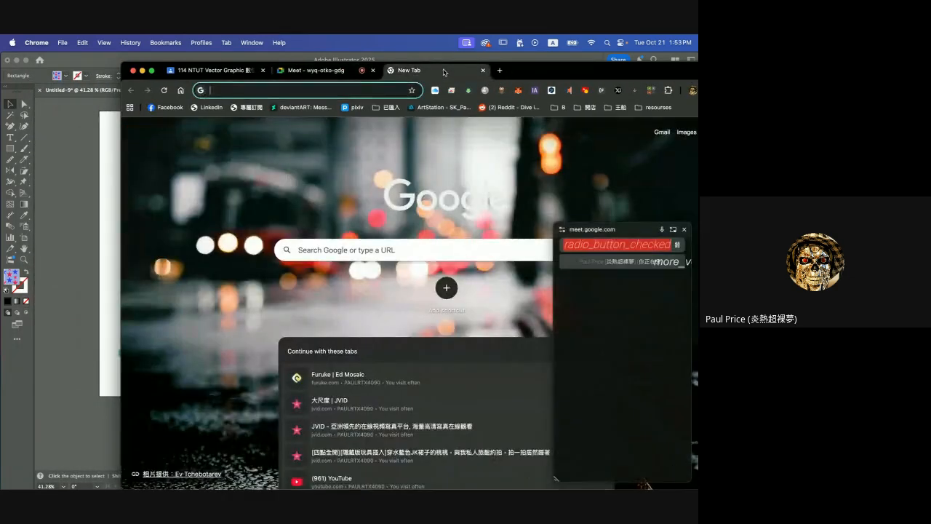
left_click(223, 73)
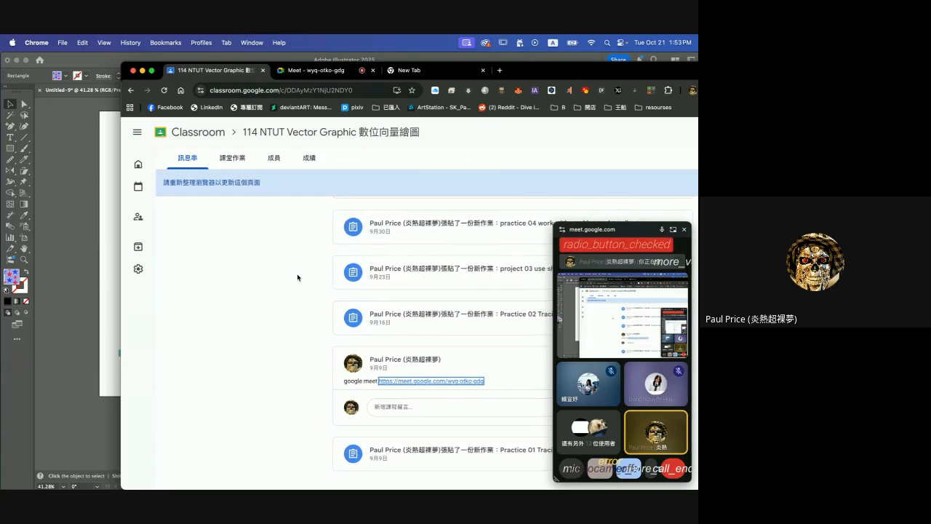
scroll(297, 262, "up", 1)
scroll(296, 251, "up", 5)
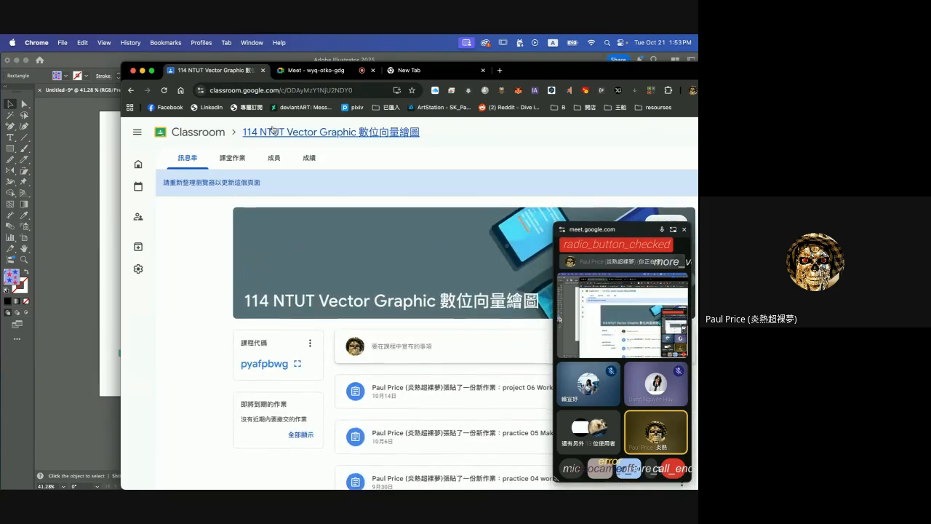
Go to the Google Classroom home page and look through the course cards.
left_click(198, 132)
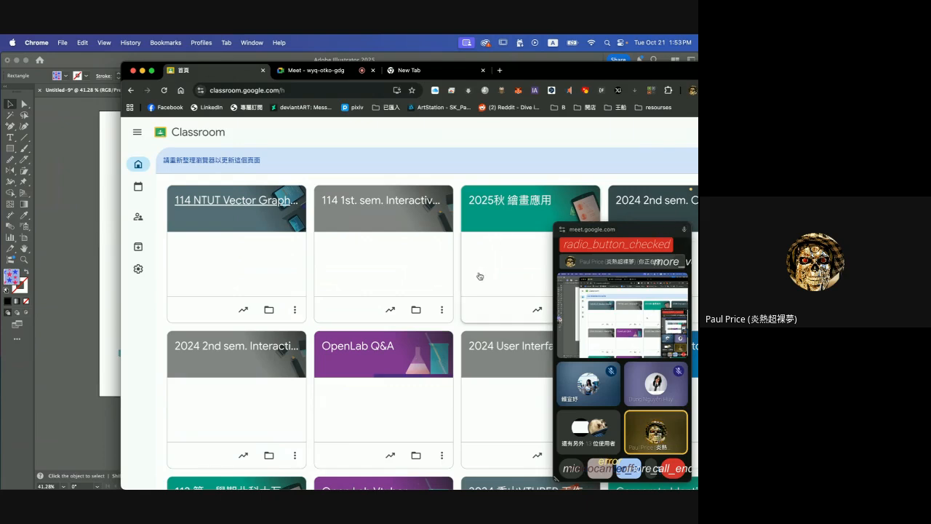
scroll(479, 276, "down", 1)
scroll(479, 276, "down", 2)
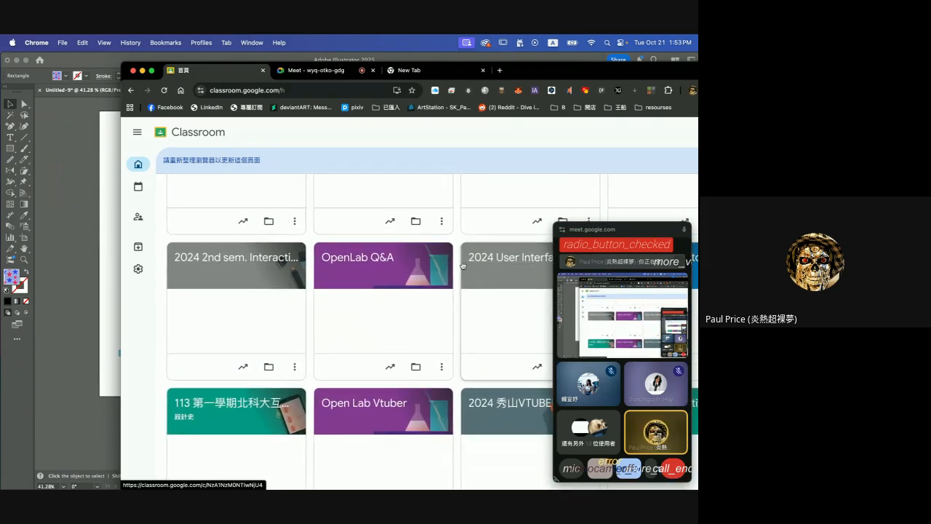
Narrow and reposition the Chrome window, place the New Tab before the Meet tab, and return to the Classroom course list.
left_click_drag(547, 71, 478, 71)
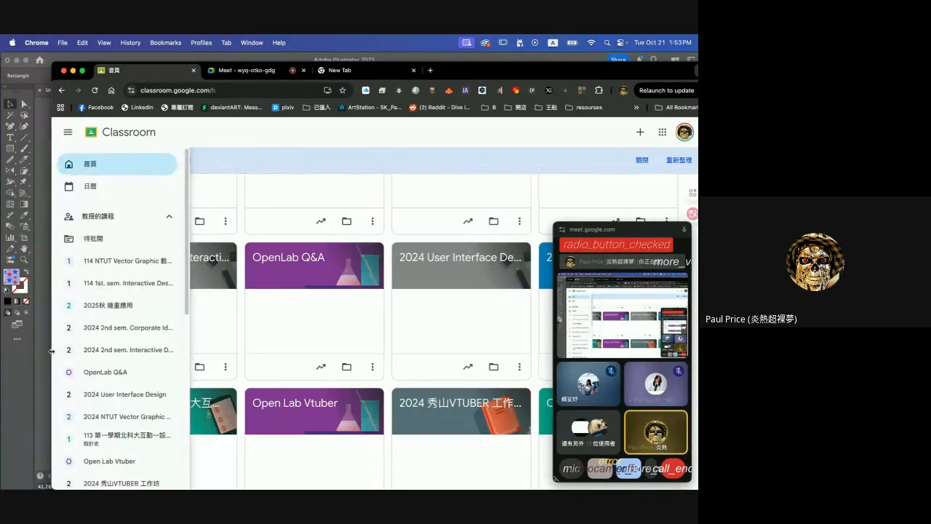
left_click_drag(52, 352, 269, 357)
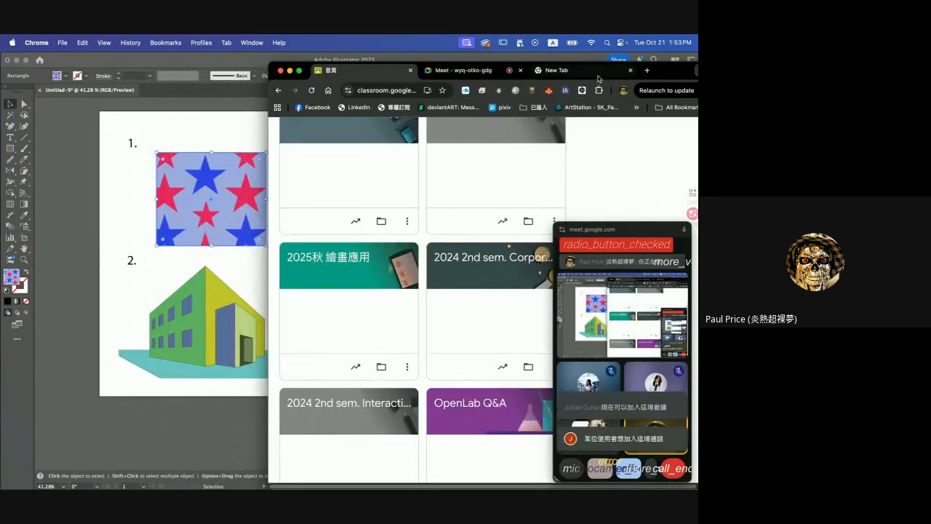
left_click_drag(581, 71, 499, 79)
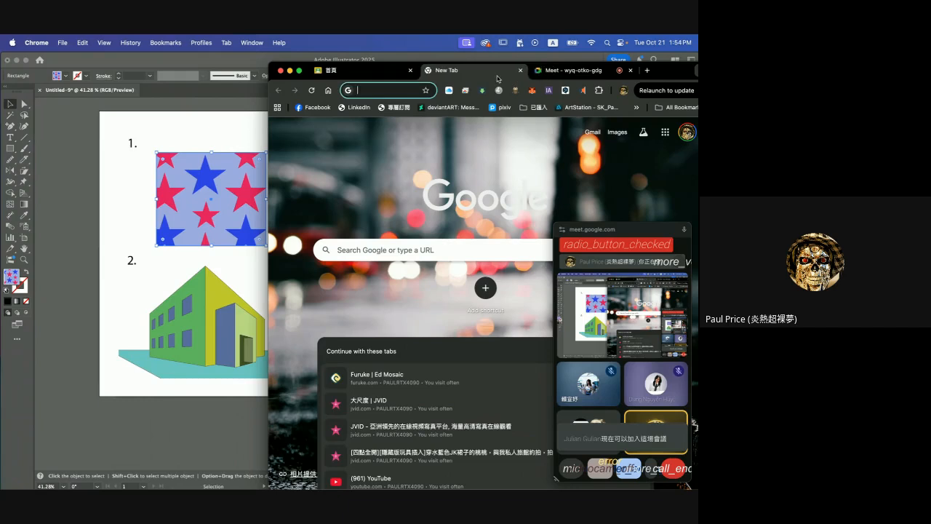
left_click(380, 73)
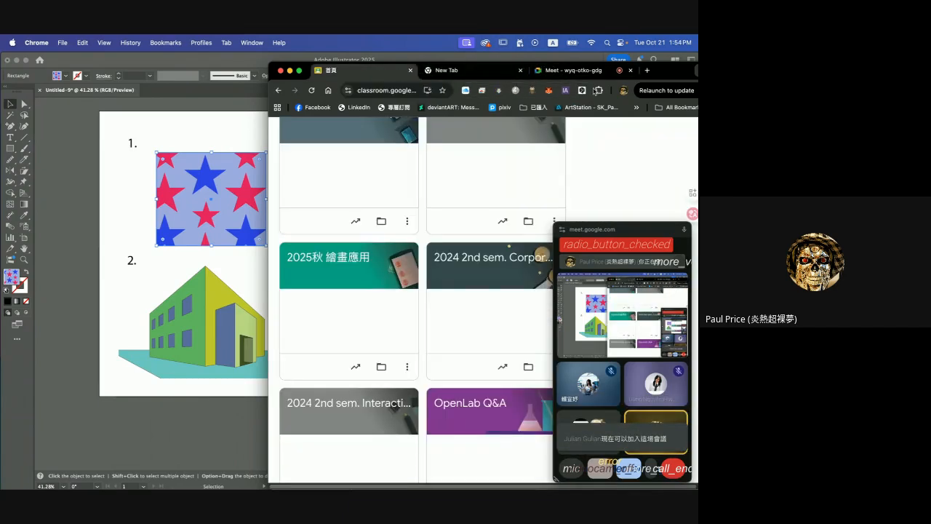
left_click_drag(667, 77, 507, 77)
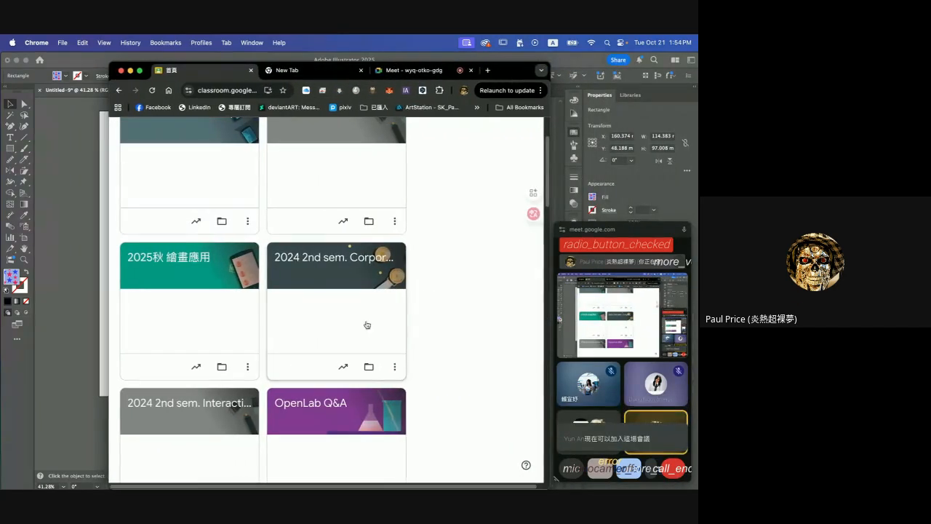
scroll(367, 324, "up", 1)
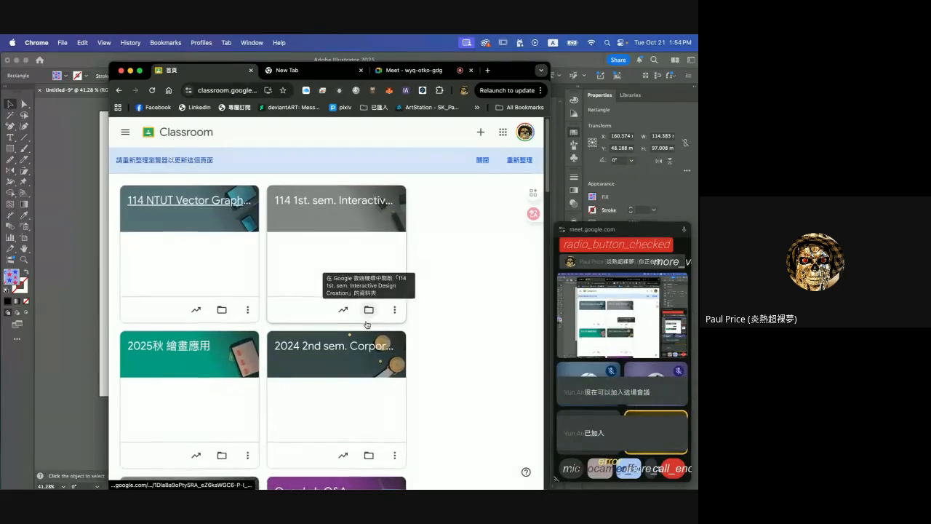
Open the 2024 NTUT Vector Graphic course and look through its classwork list down to practice 04.
scroll(367, 324, "down", 3)
scroll(367, 324, "down", 2)
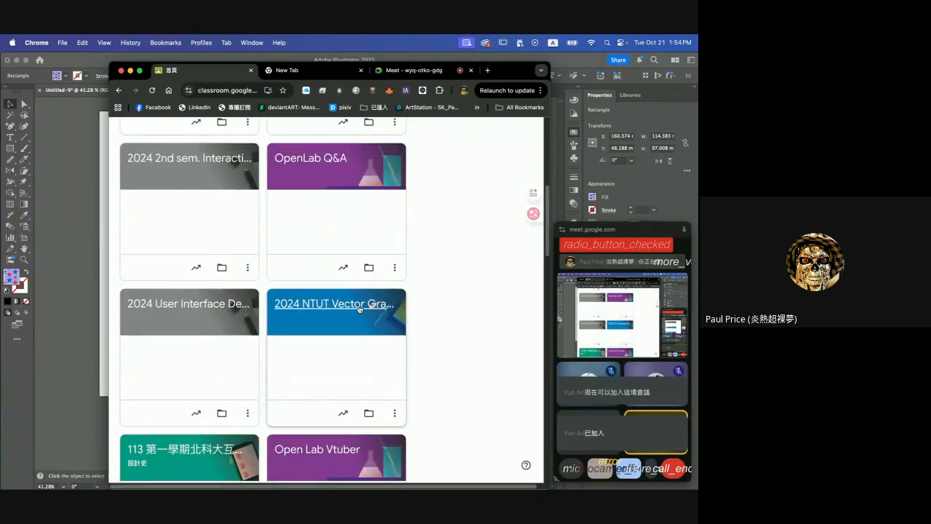
left_click(359, 308)
left_click(179, 158)
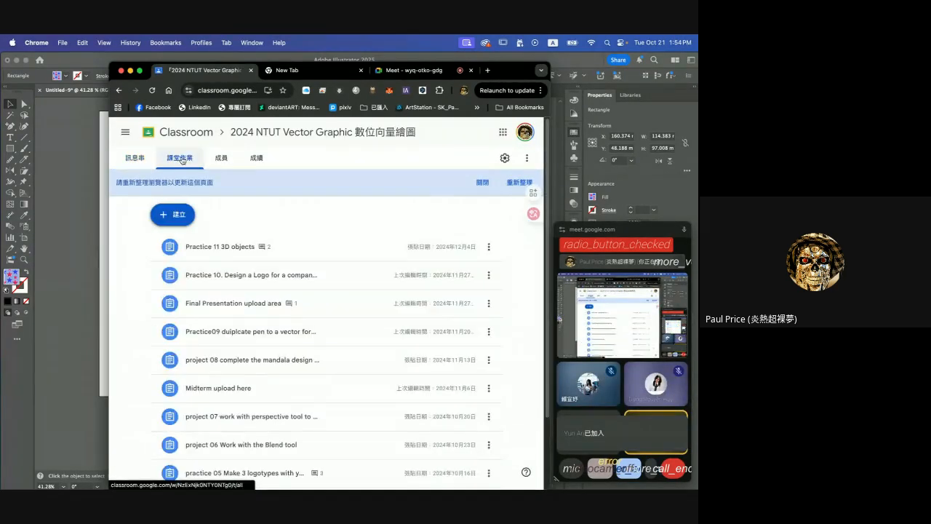
scroll(292, 437, "down", 1)
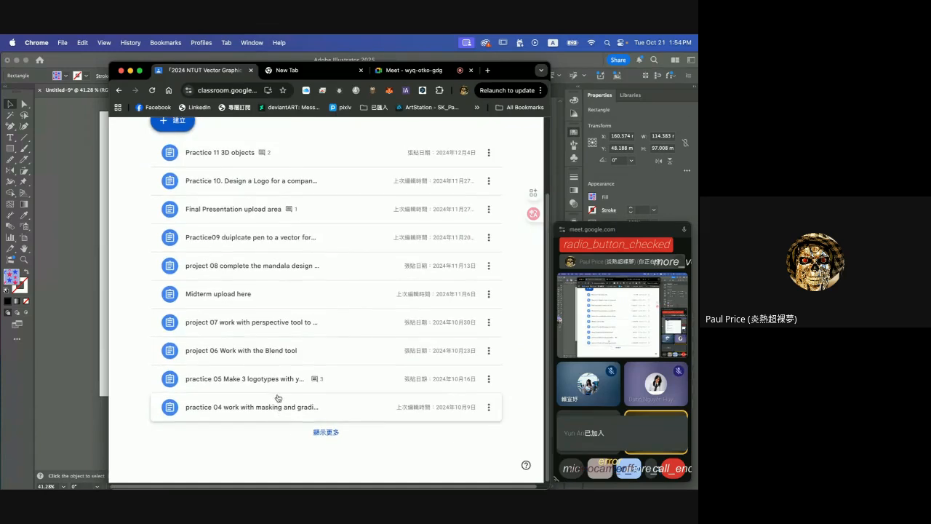
Open the 2024 course's project 07 assignment for editing, copy its title, and close the editor without changes.
left_click(275, 328)
left_click(489, 331)
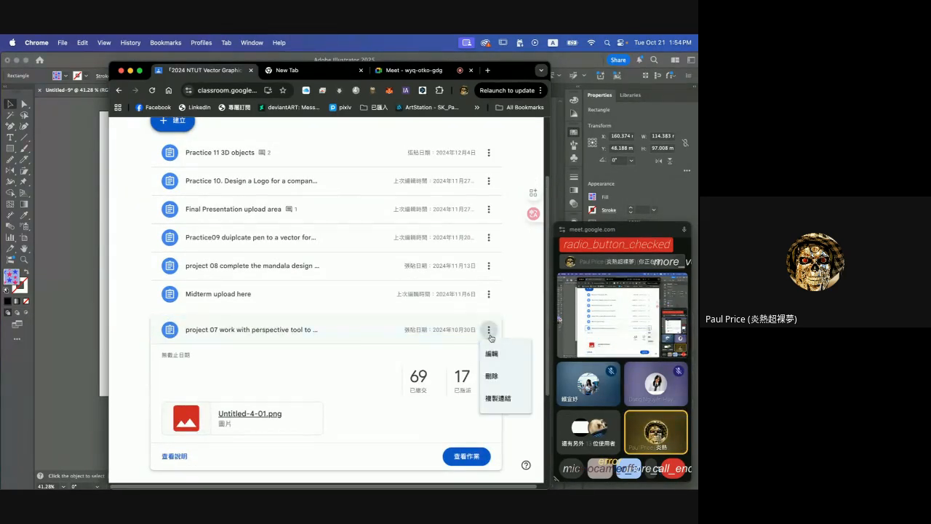
left_click(491, 354)
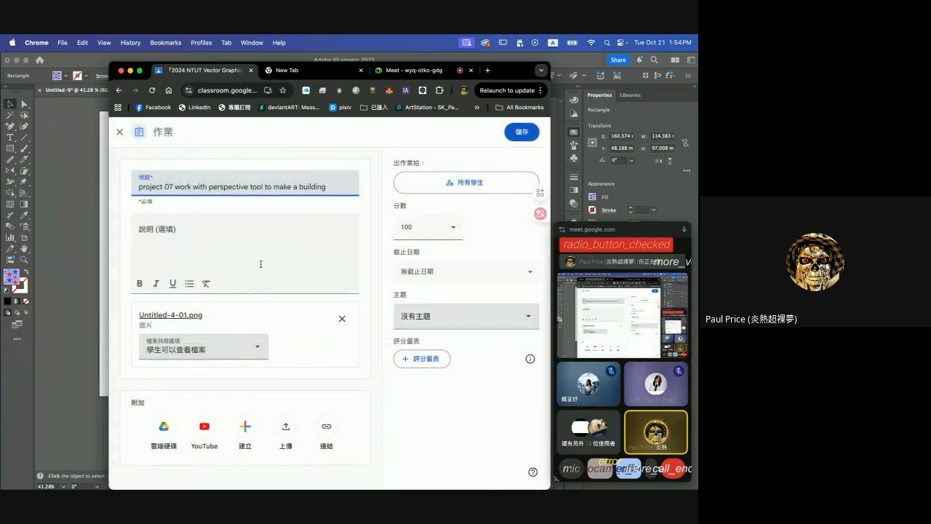
left_click_drag(331, 185, 93, 179)
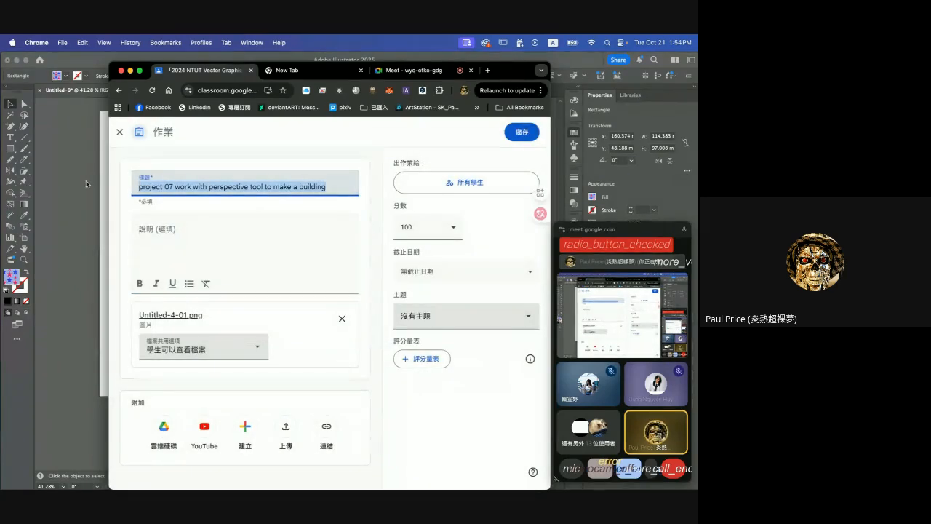
key("super+c")
left_click(119, 132)
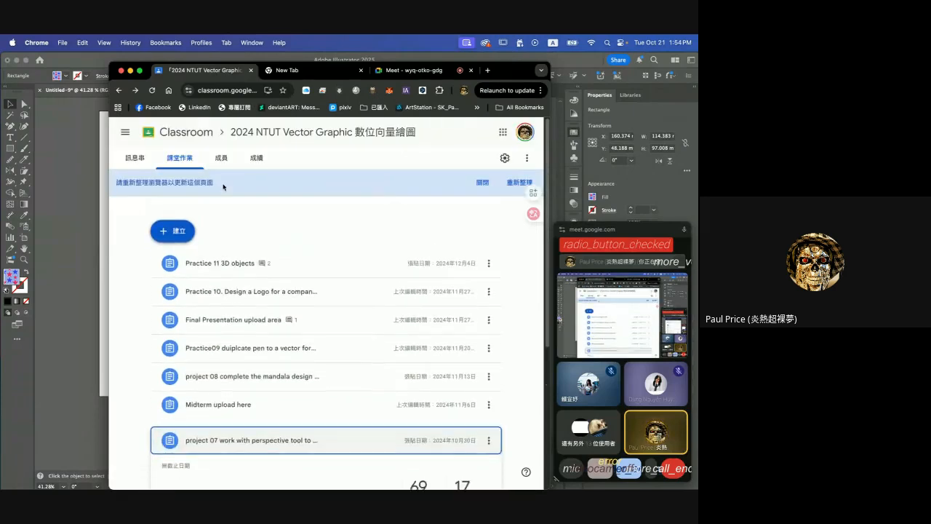
Go to the 114 NTUT Vector Graphic course's classwork and start a new assignment.
left_click(197, 136)
scroll(318, 247, "up", 6)
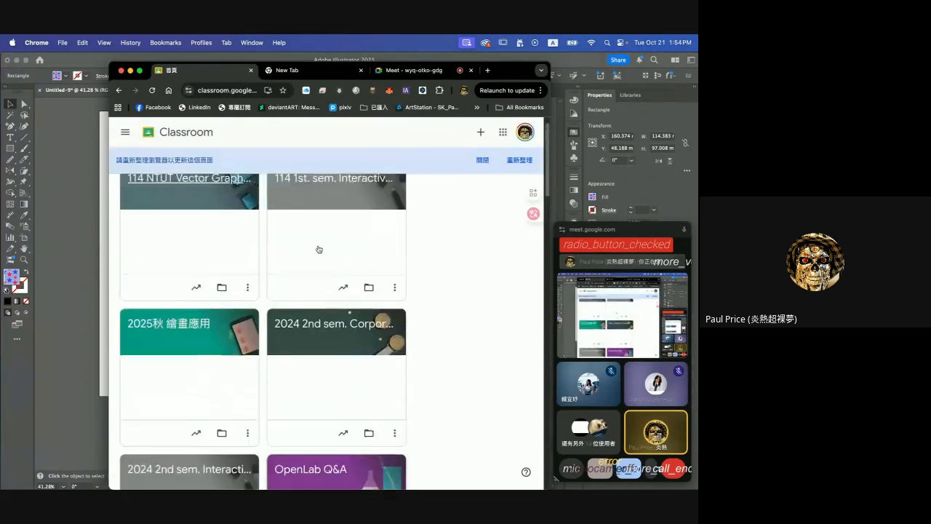
left_click(218, 200)
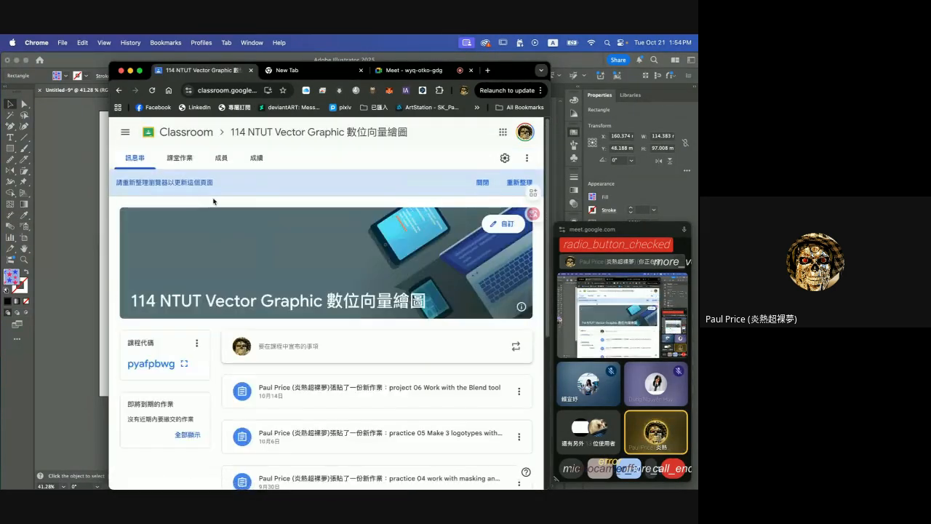
left_click(180, 157)
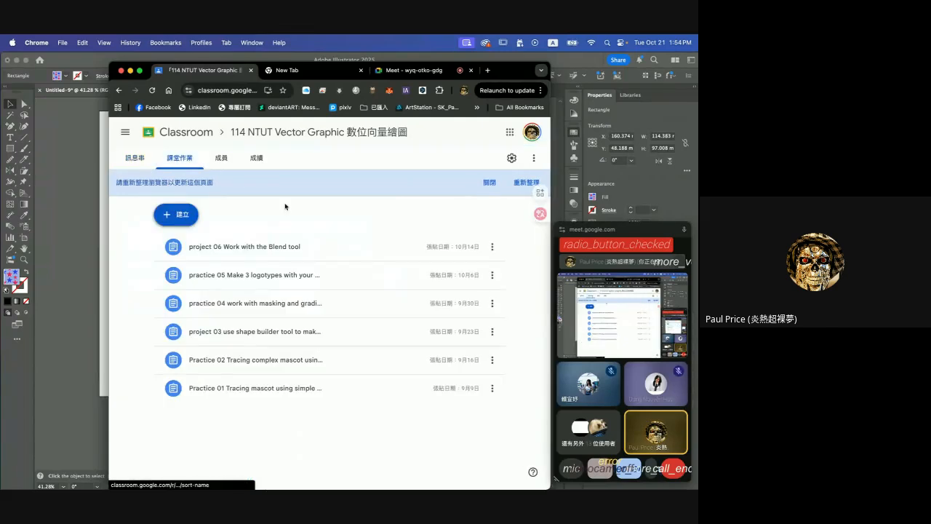
left_click(177, 213)
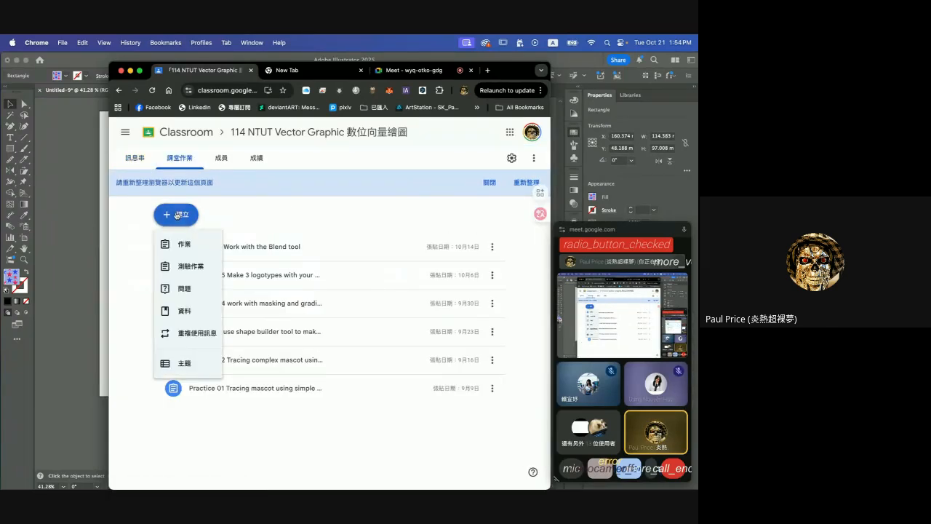
left_click(182, 243)
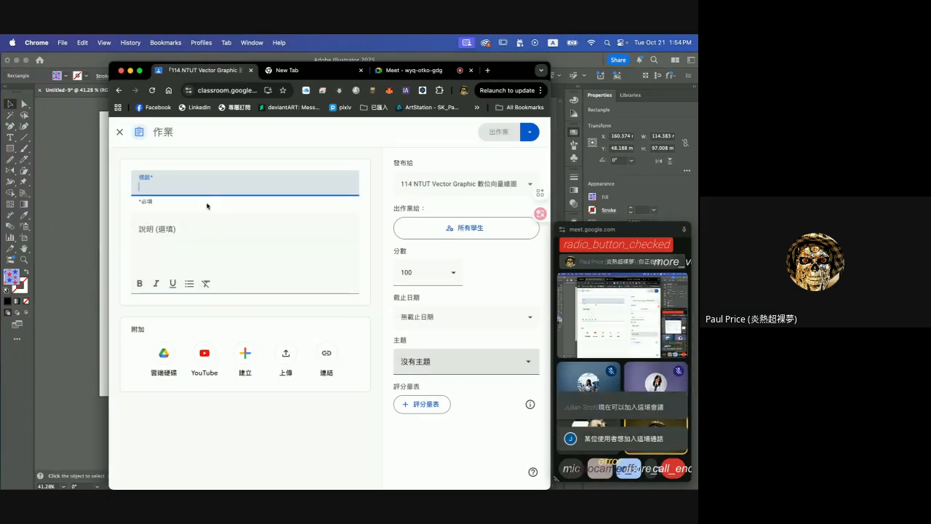
Title the assignment "project 07 work with perspective tool to make a building and make a pattern", reusing the copied text.
key("super+v")
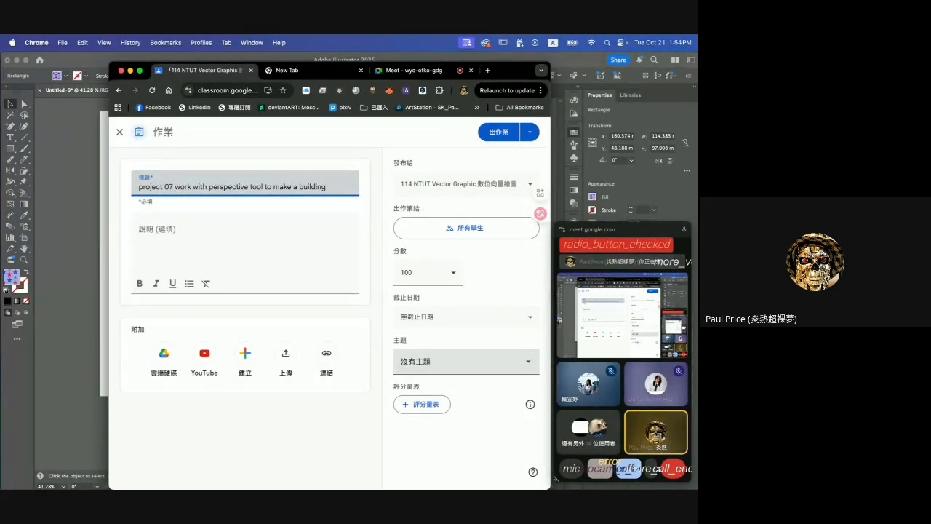
type("and ma")
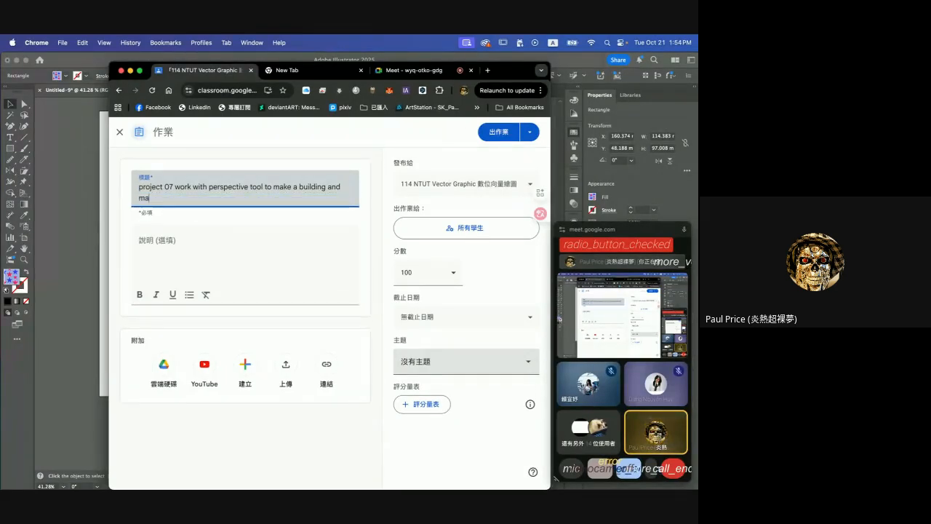
type("ke")
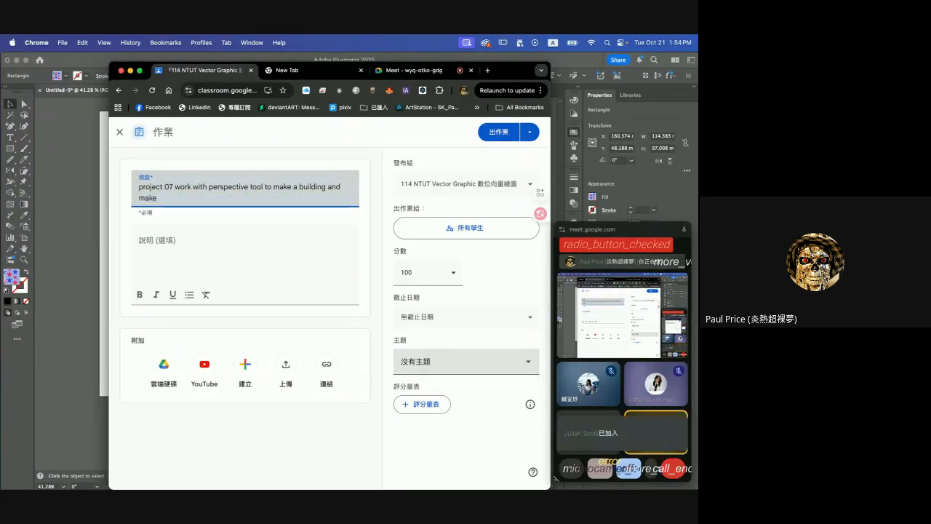
type(" a pattern")
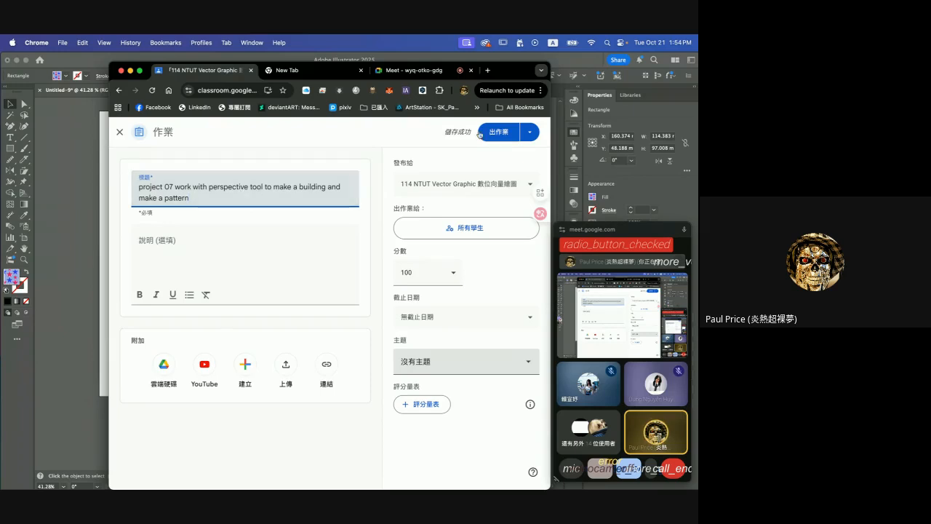
Attach 1021.png from the Desktop to the project 07 assignment and post it to the course.
left_click(288, 365)
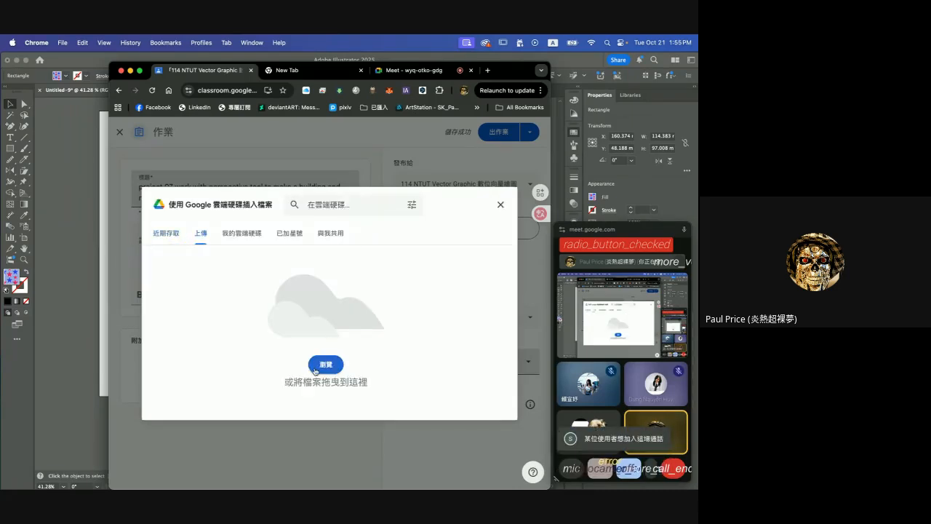
left_click(318, 364)
left_click(251, 237)
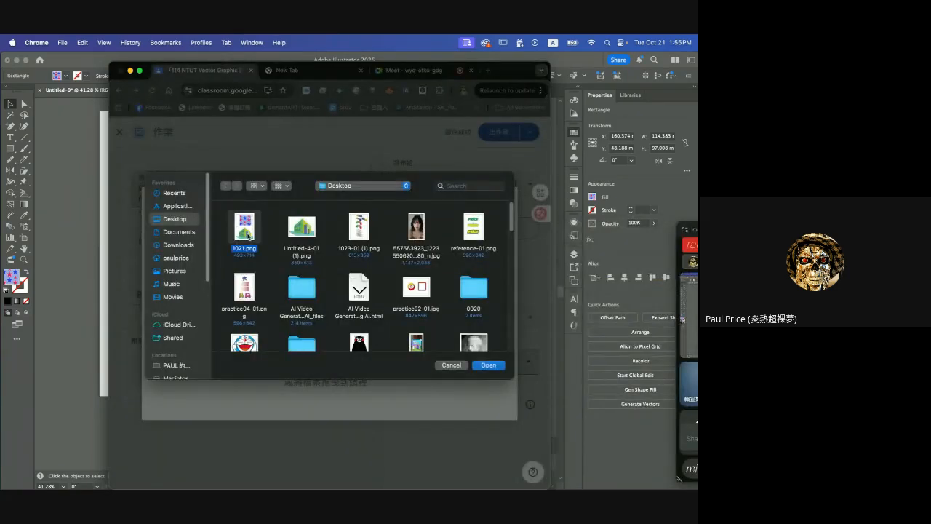
left_click(484, 364)
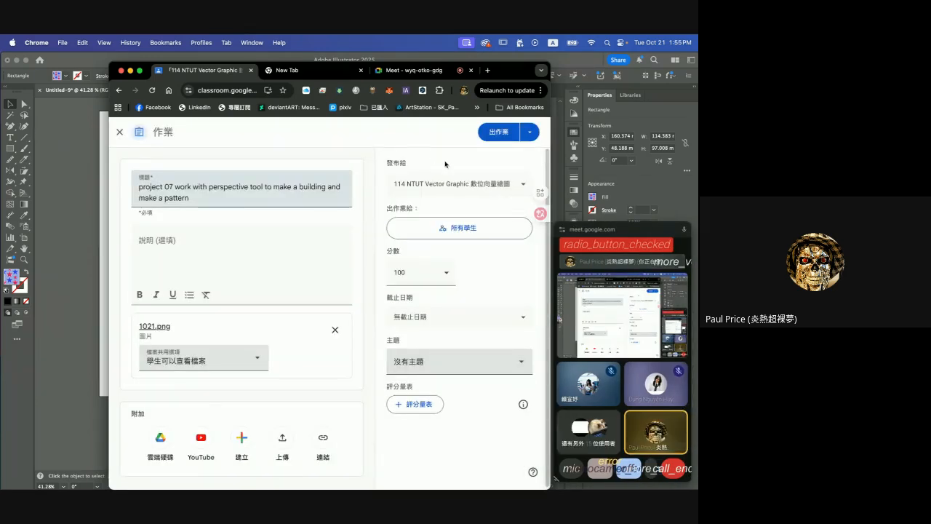
left_click(493, 137)
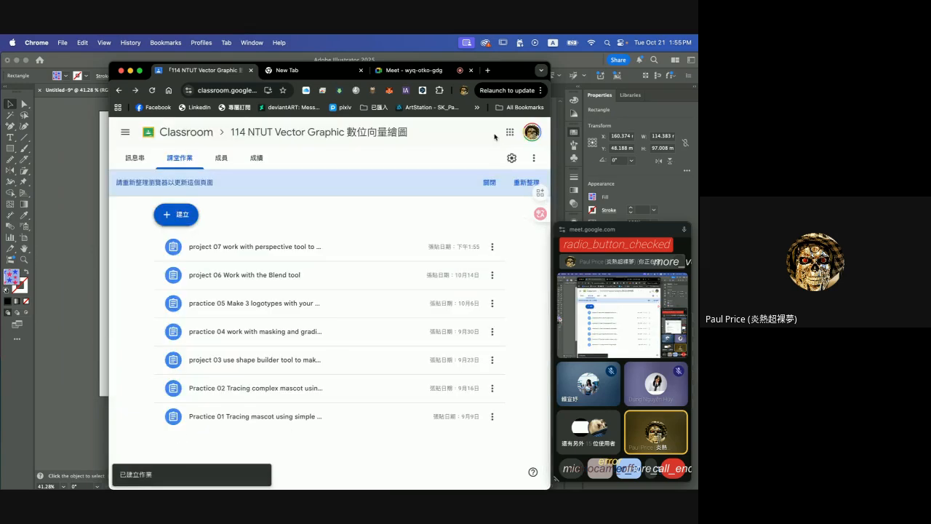
Expand the posted project 07 assignment, preview its 1021.png attachment, and close the preview.
left_click(259, 252)
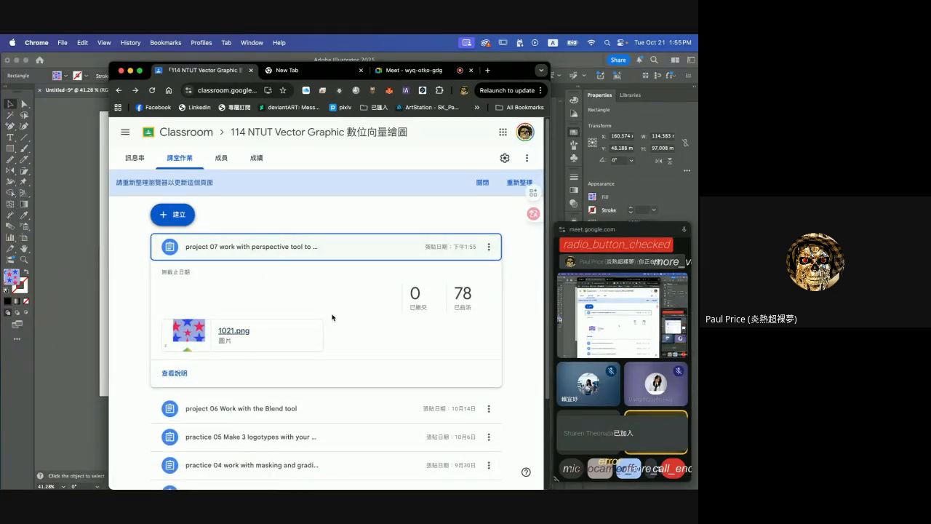
left_click(197, 334)
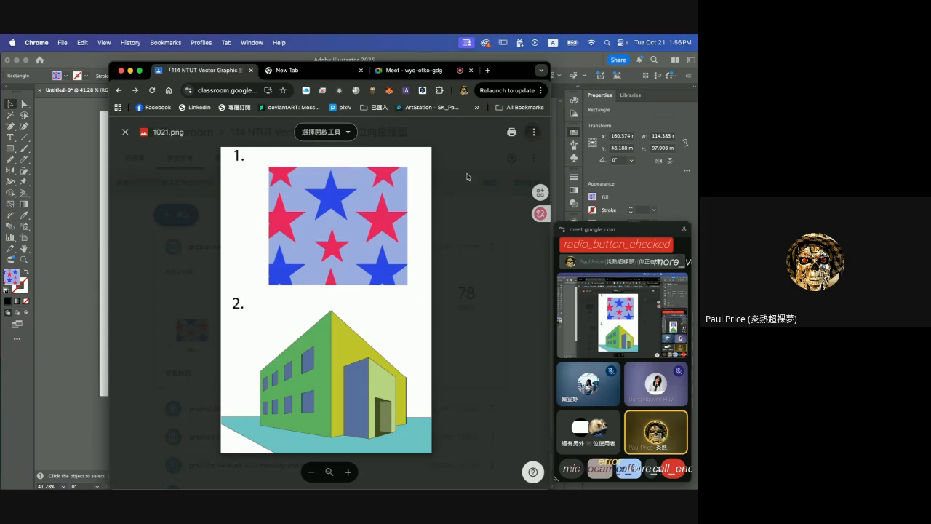
left_click(466, 176)
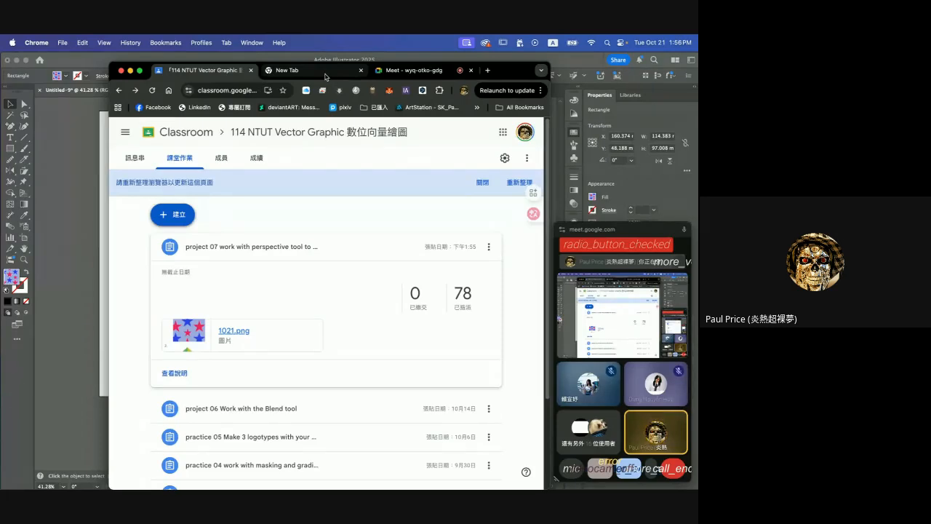
Close Chrome's New Tab and switch to Illustrator to examine the numbered star pattern and building page.
left_click(360, 70)
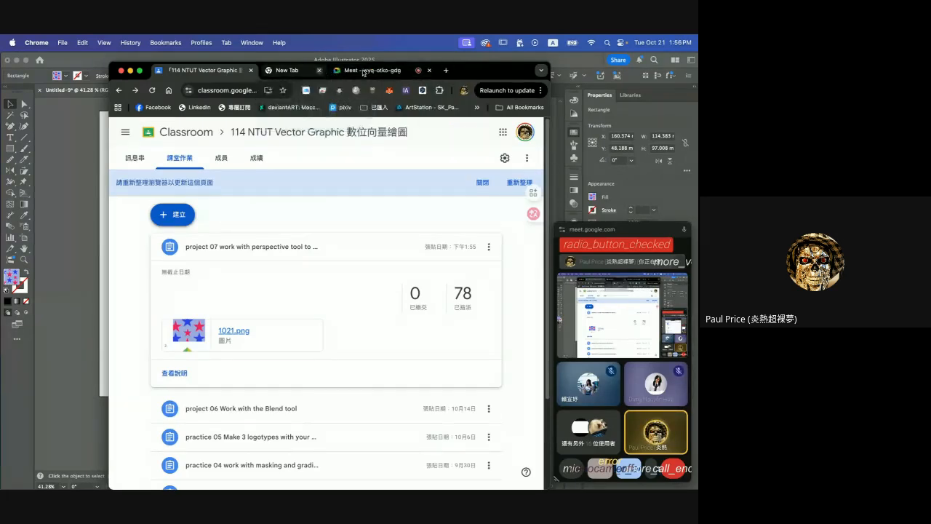
left_click(70, 185)
scroll(217, 239, "left", 3)
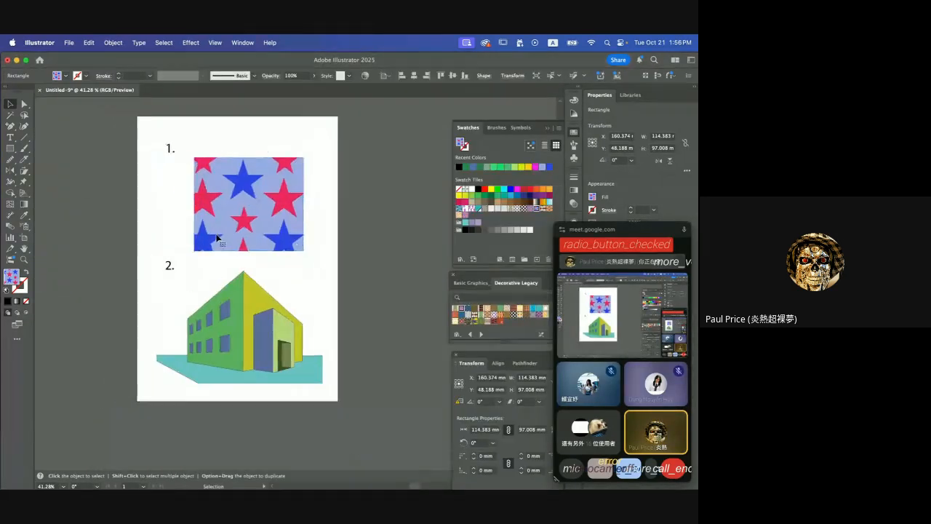
scroll(311, 277, "up", 4)
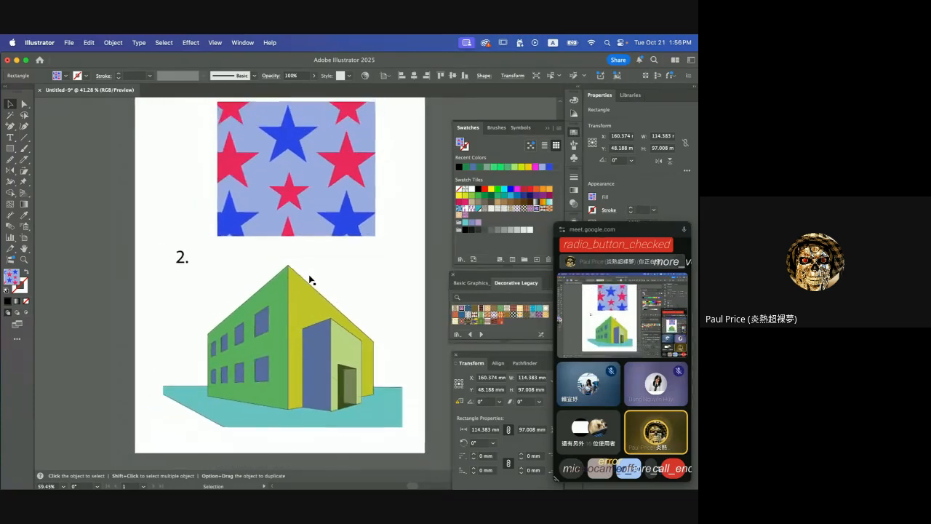
scroll(312, 280, "up", 1)
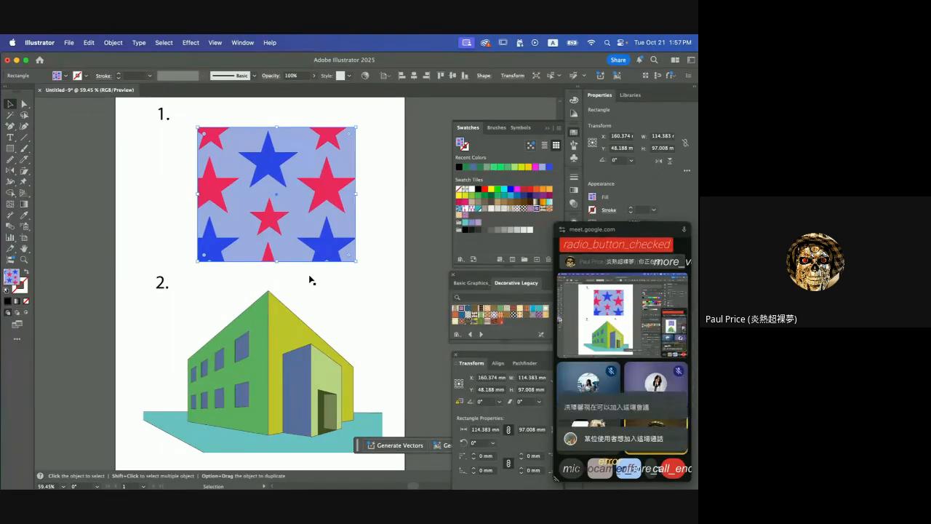
Return the floating Meet call to its Chrome tab, widen the Chrome window, and switch back to Illustrator.
left_click(628, 249)
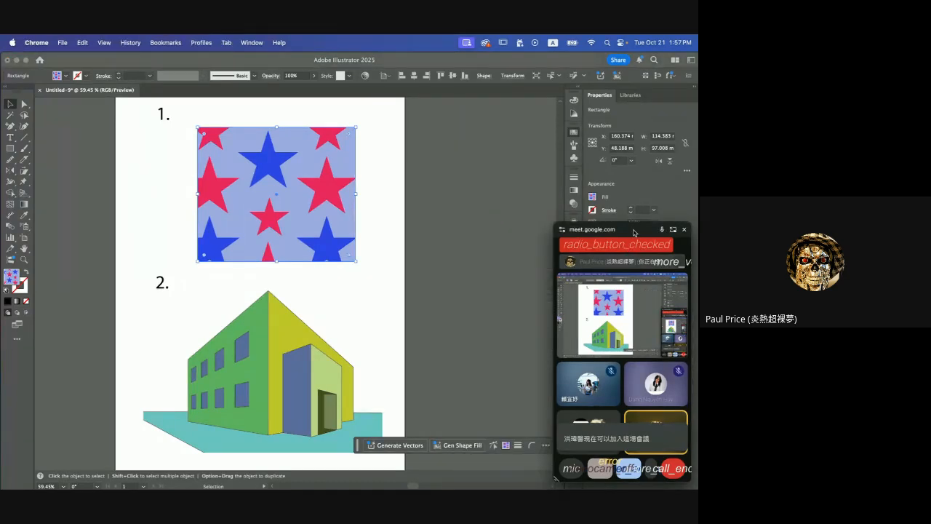
left_click(673, 231)
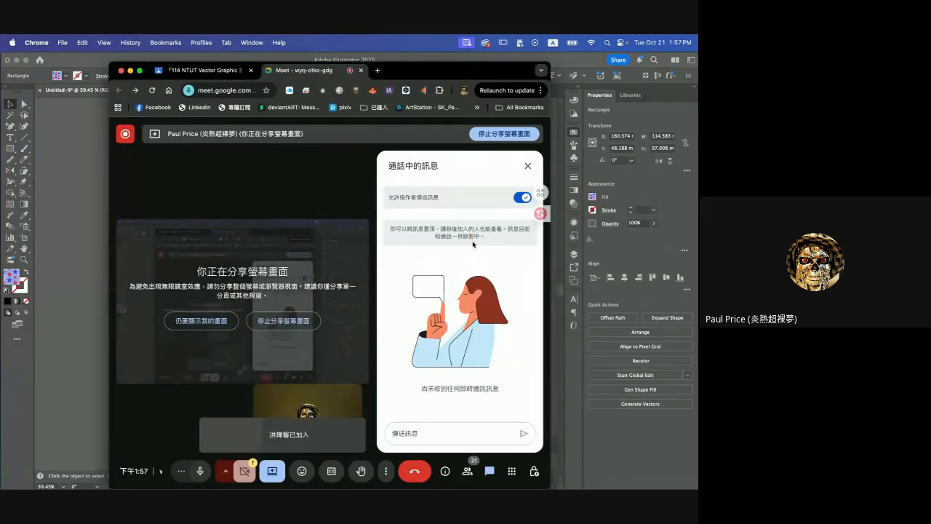
left_click_drag(549, 287, 676, 287)
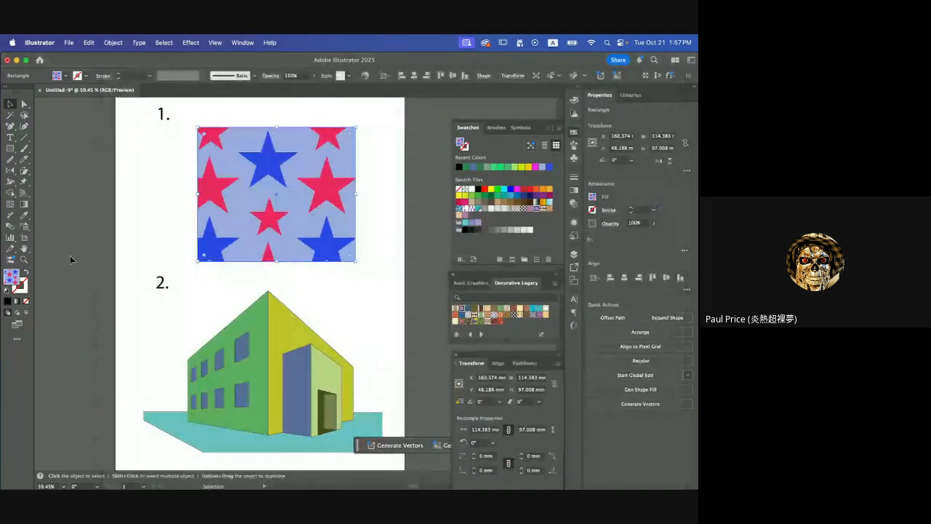
left_click(70, 256)
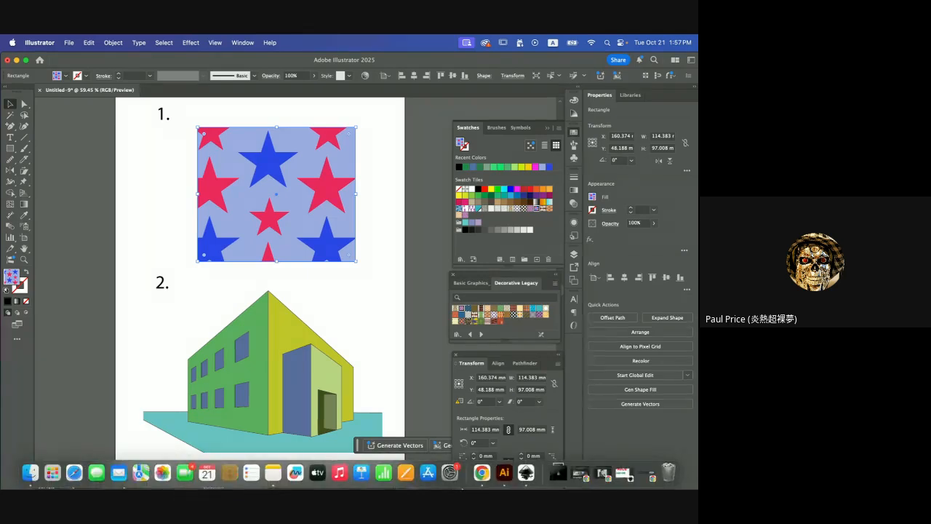
Switch to Inkscape, create a new document, and enlarge and reposition its window over the old one.
left_click(526, 473)
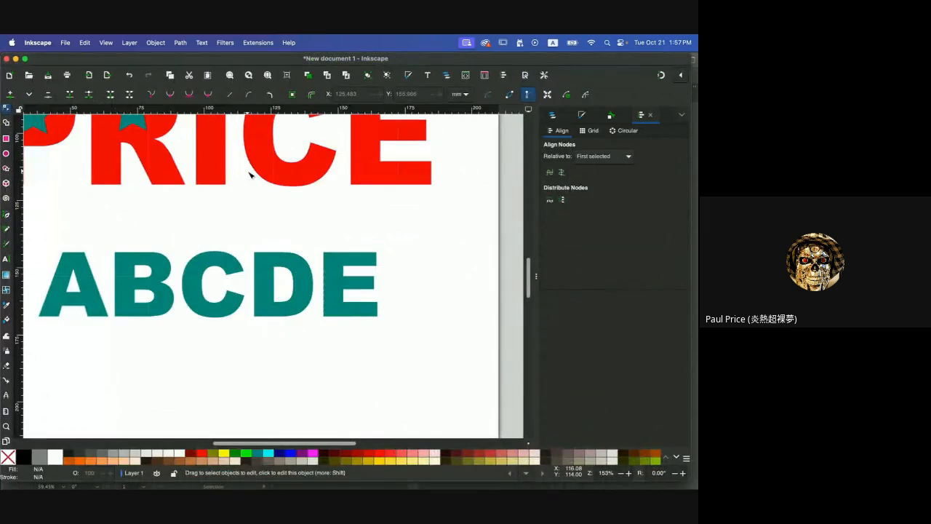
left_click(9, 75)
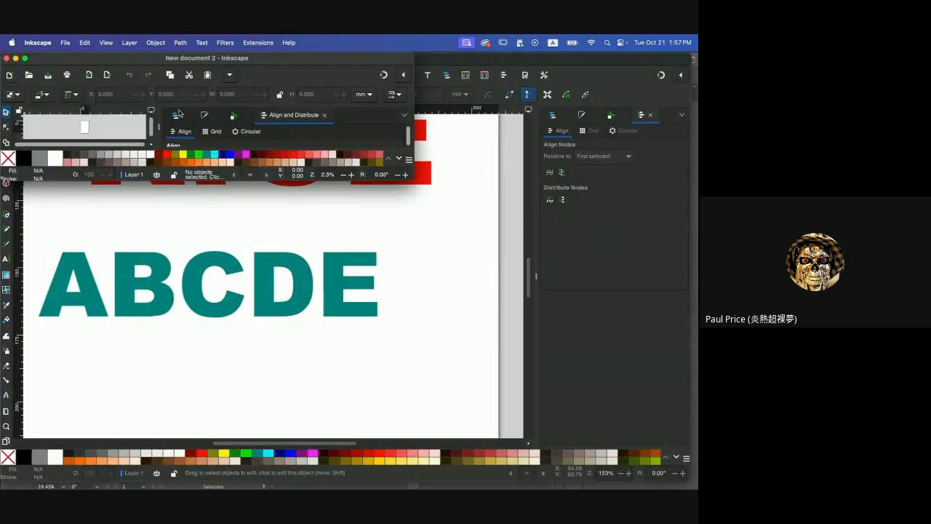
left_click_drag(413, 180, 567, 361)
left_click_drag(322, 58, 368, 144)
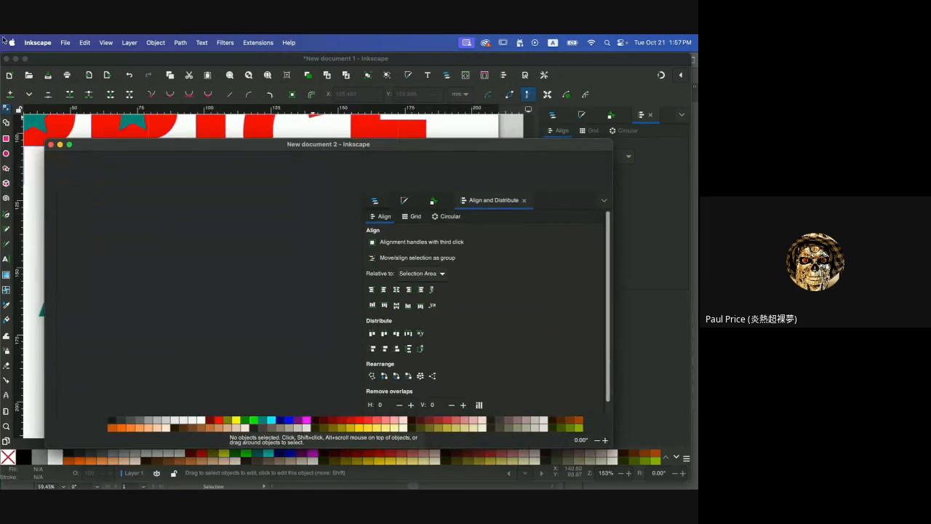
Close New document 1 without saving and enlarge the New document 2 window to fill the screen.
left_click(6, 58)
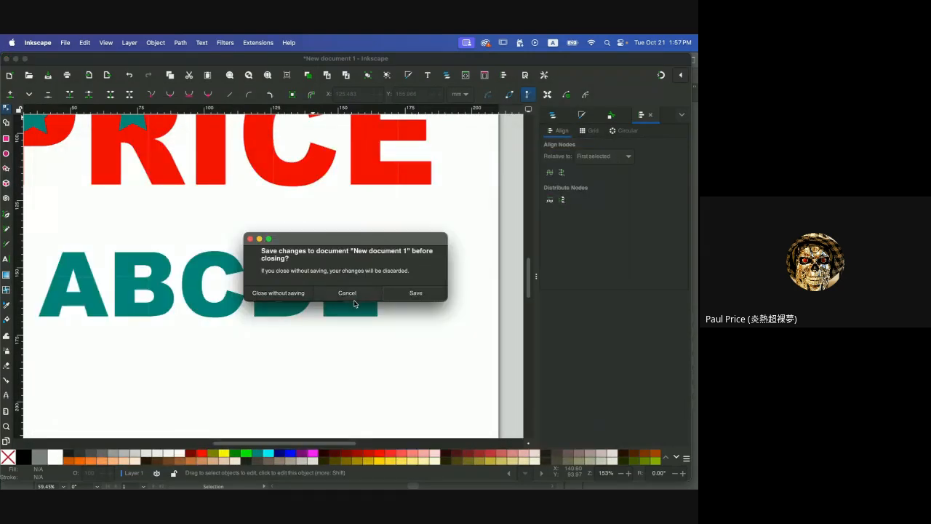
left_click(299, 294)
left_click_drag(384, 145, 337, 50)
left_click_drag(567, 361, 696, 488)
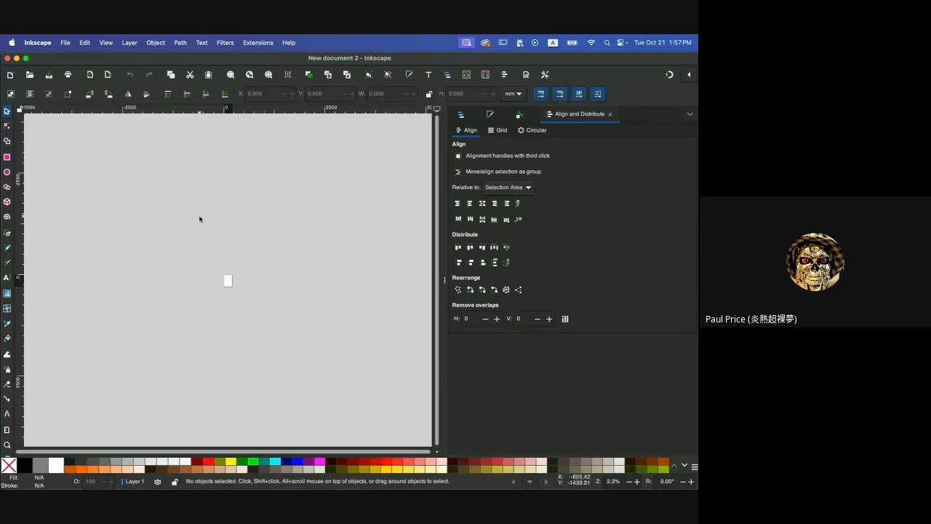
Draw a 3D box in the middle of the page and reshape its depth and height into a two-sided perspective block.
scroll(225, 278, "up", 8)
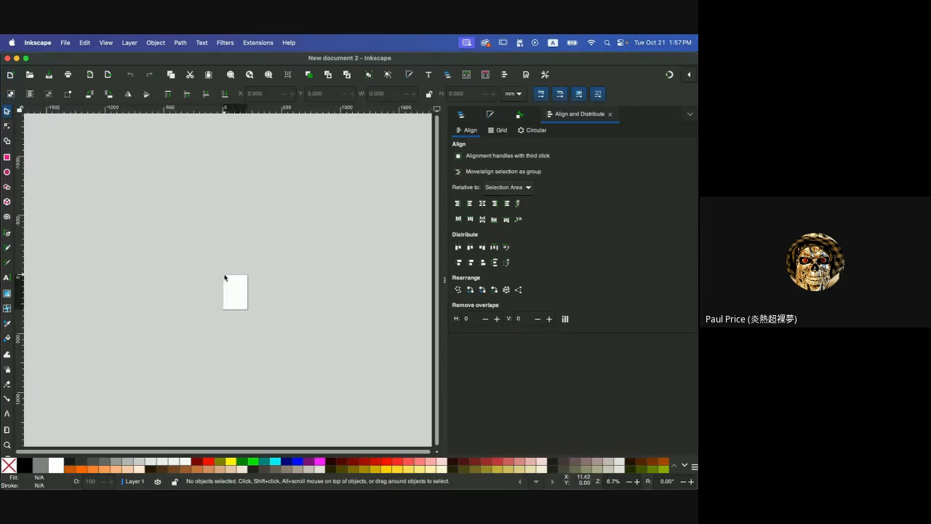
scroll(225, 277, "right", 3)
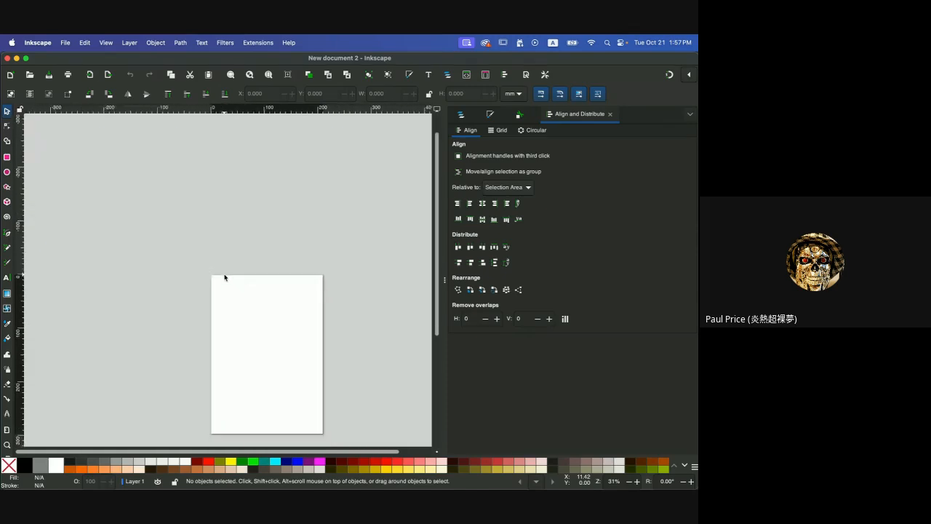
scroll(225, 277, "down", 3)
scroll(192, 297, "up", 3)
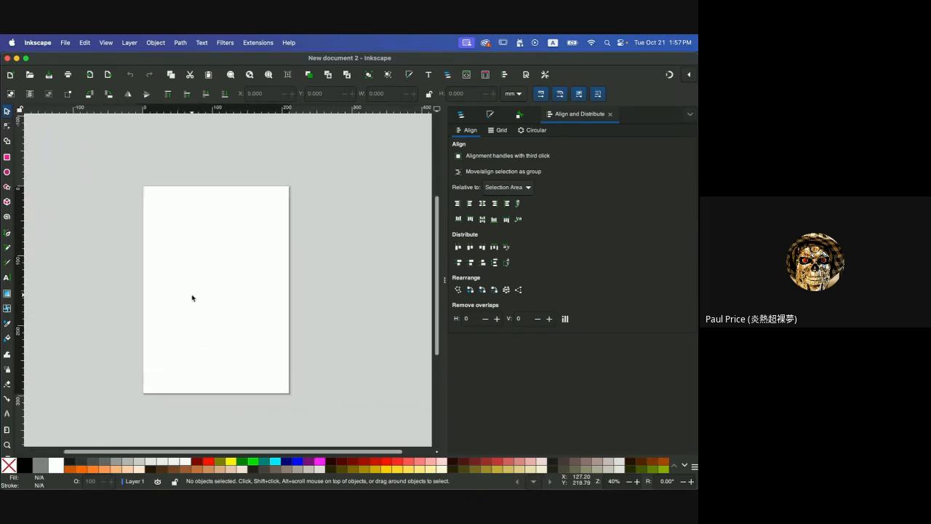
left_click(7, 203)
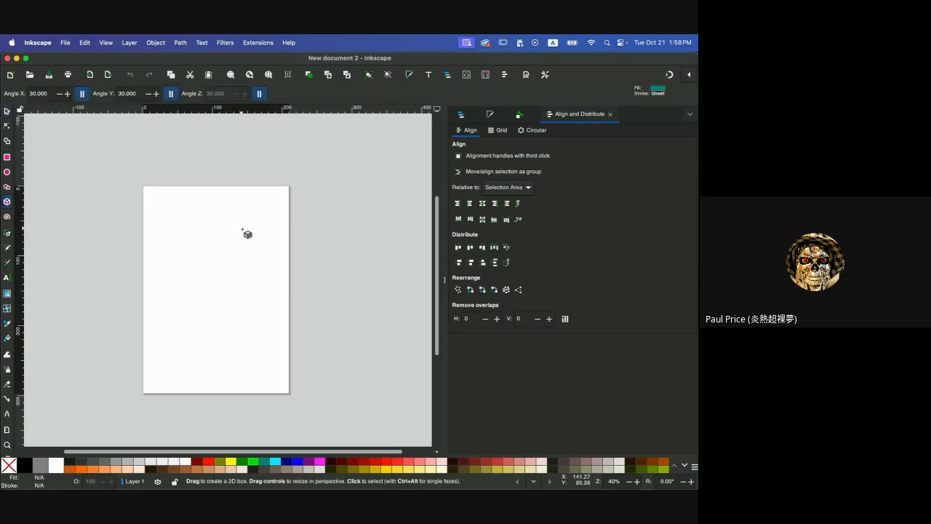
left_click_drag(188, 232, 232, 335)
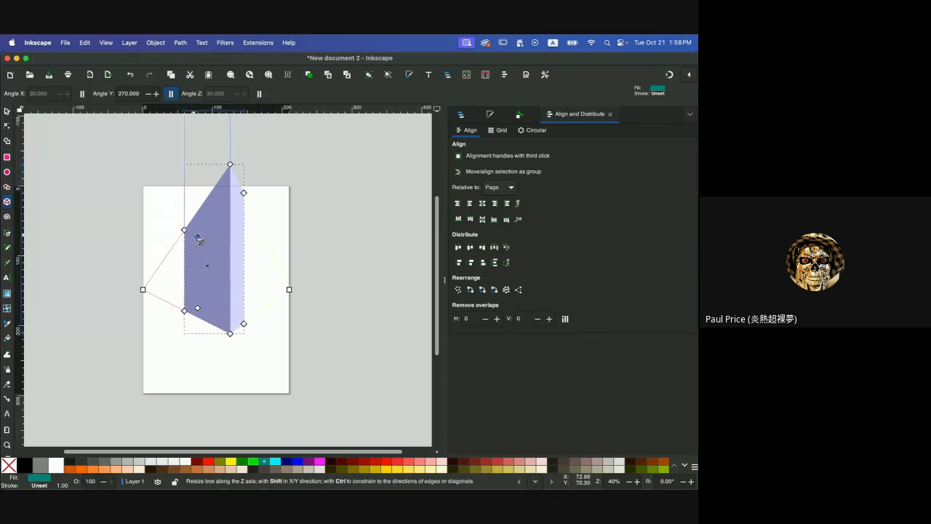
left_click_drag(197, 237, 256, 270)
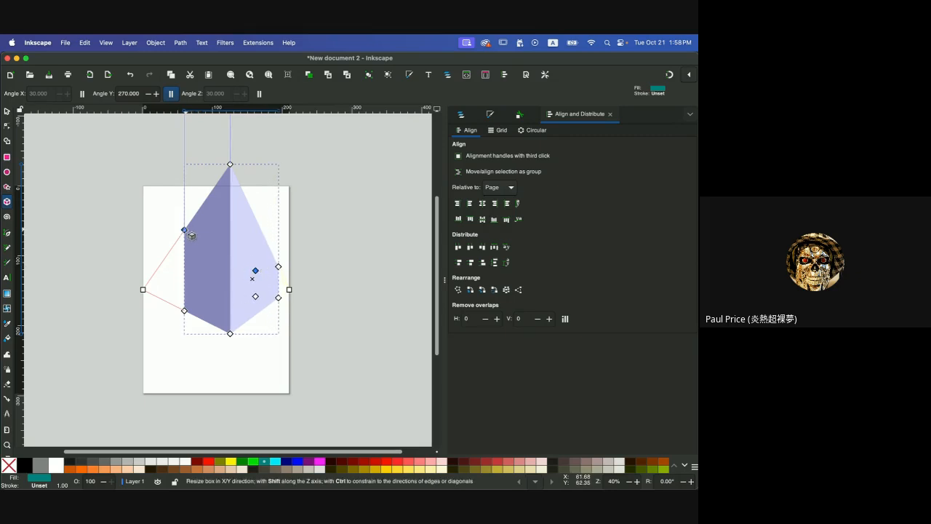
left_click_drag(185, 231, 170, 272)
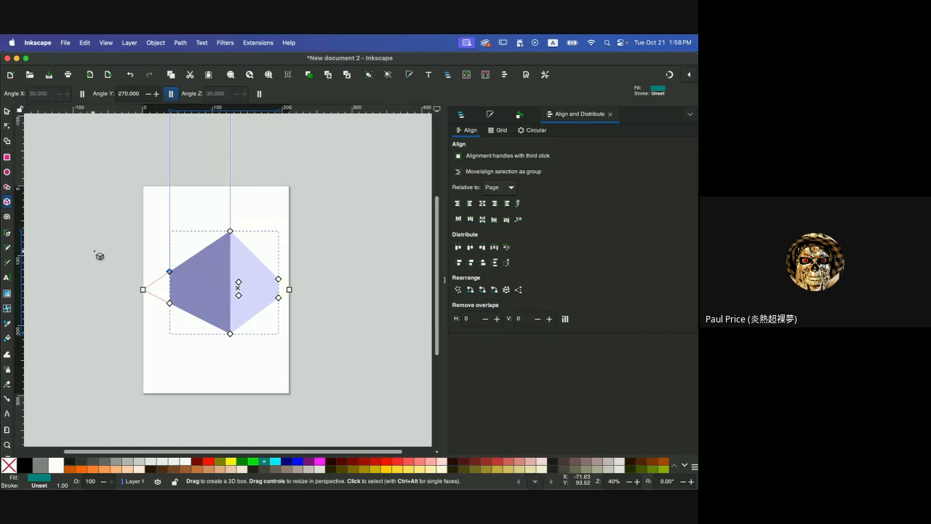
Draw a rectangle about 57 by 102 mm over the 3D box and delete it.
left_click(7, 158)
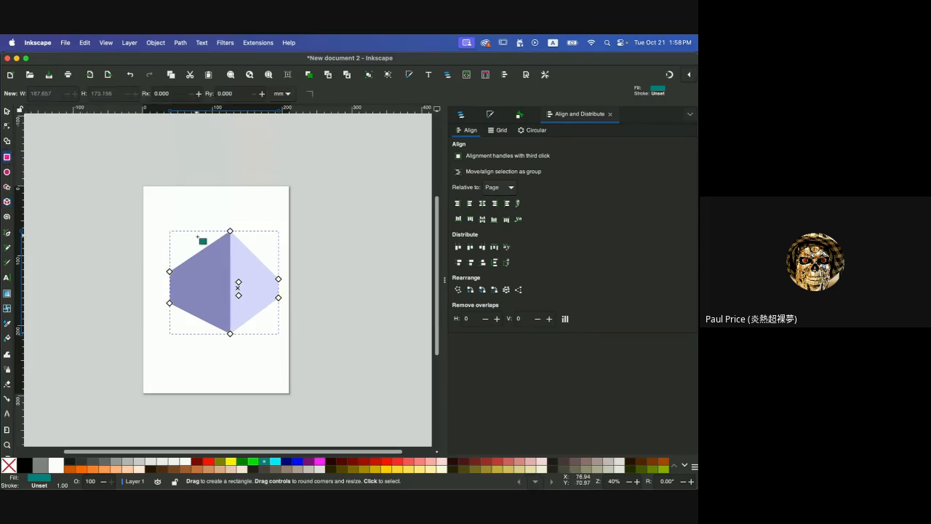
left_click_drag(187, 255, 233, 331)
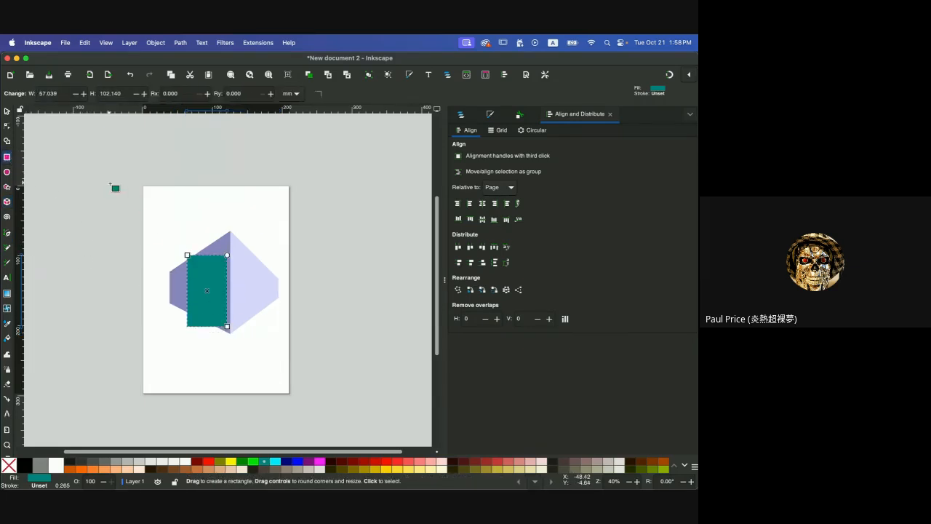
left_click(7, 111)
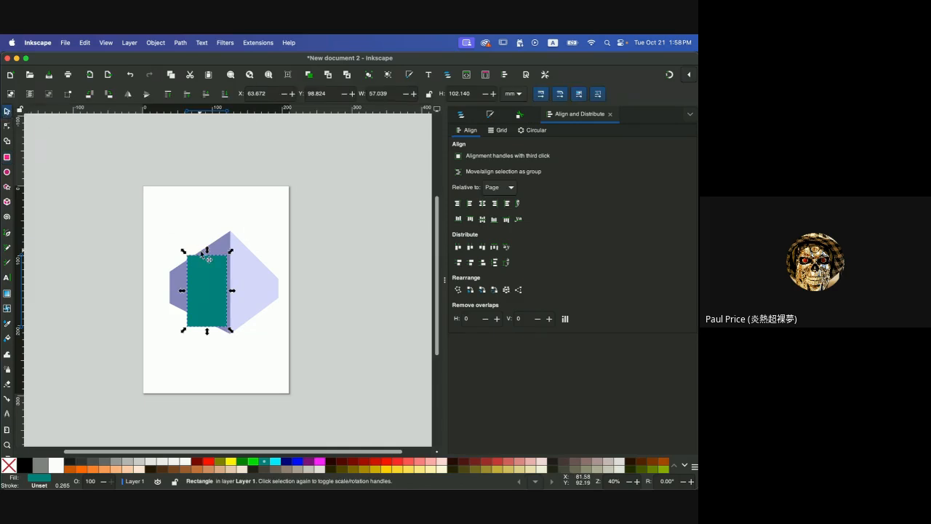
key("Delete")
Move the 3D box slightly up and left on the page, and try a red fill on the whole box before undoing it.
left_click(219, 281)
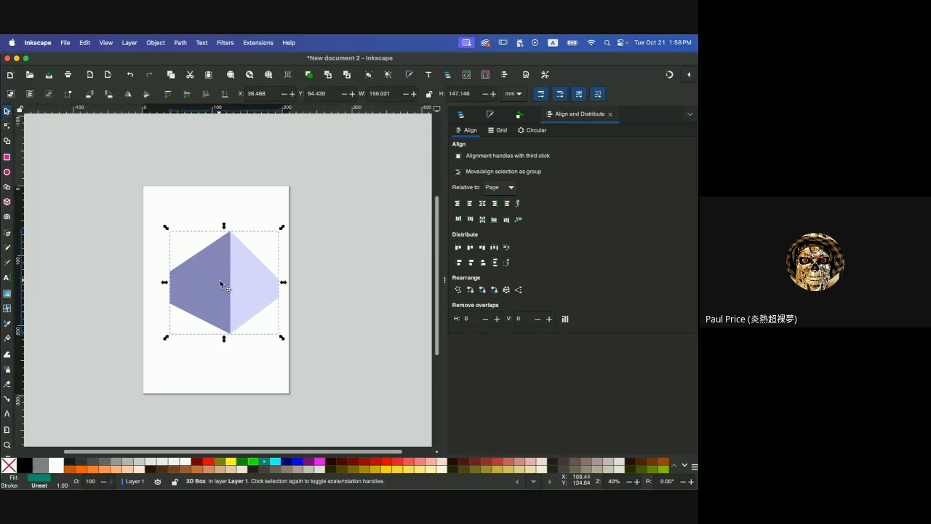
left_click_drag(219, 286, 211, 264)
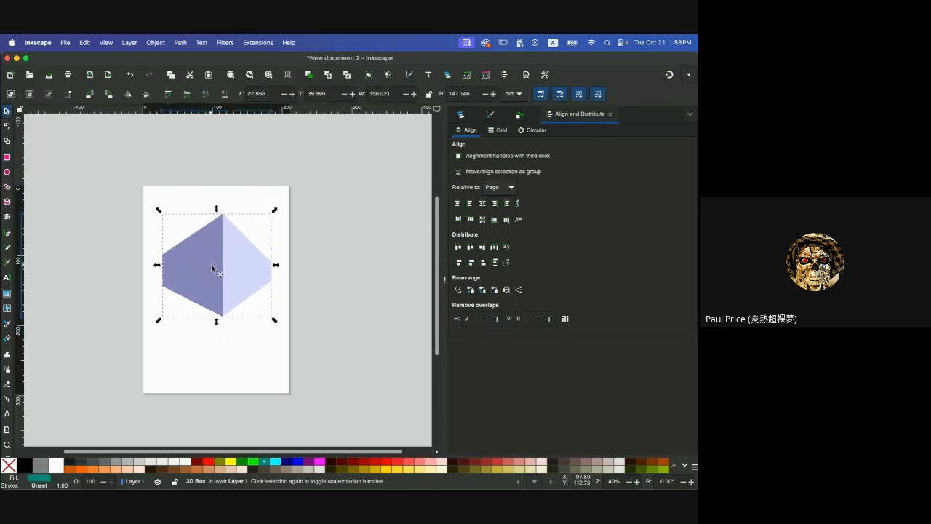
left_click(209, 463)
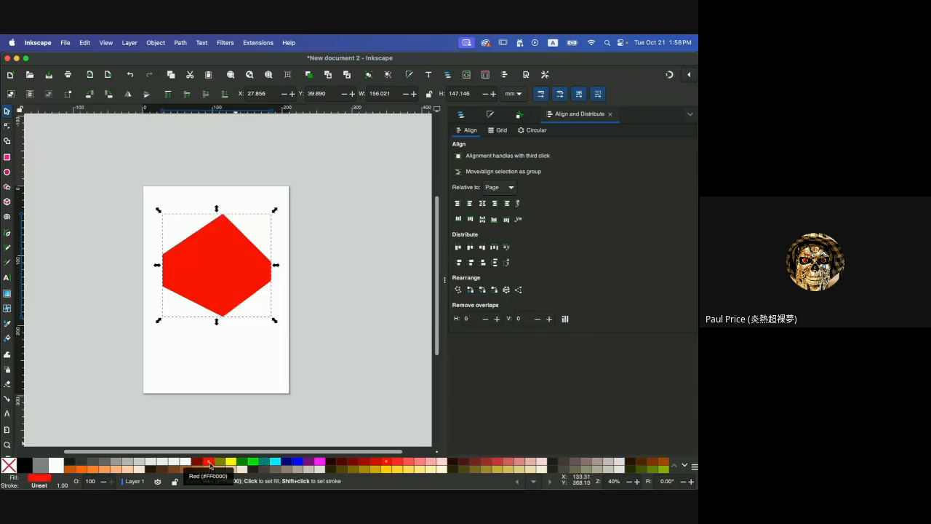
key("ctrl+z")
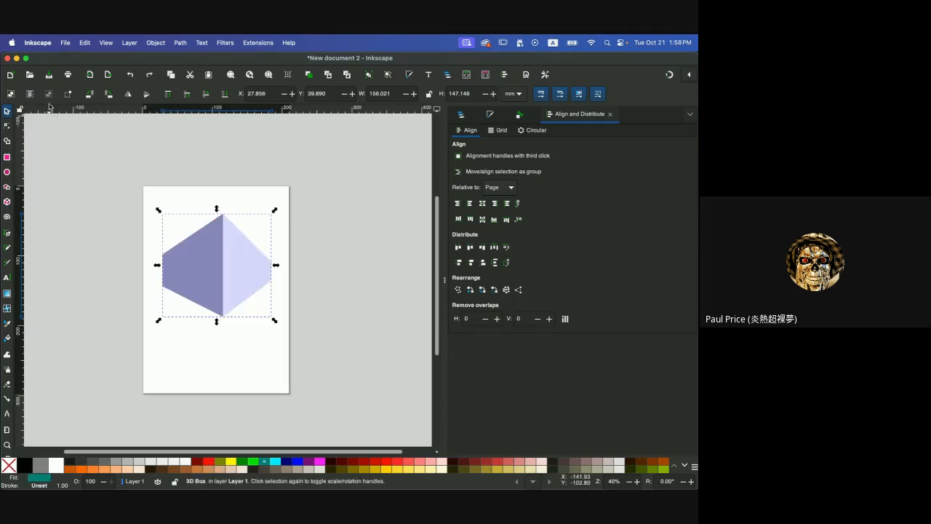
Select the box's faces individually and fill the right one dark red and the left one light red.
left_click(8, 125)
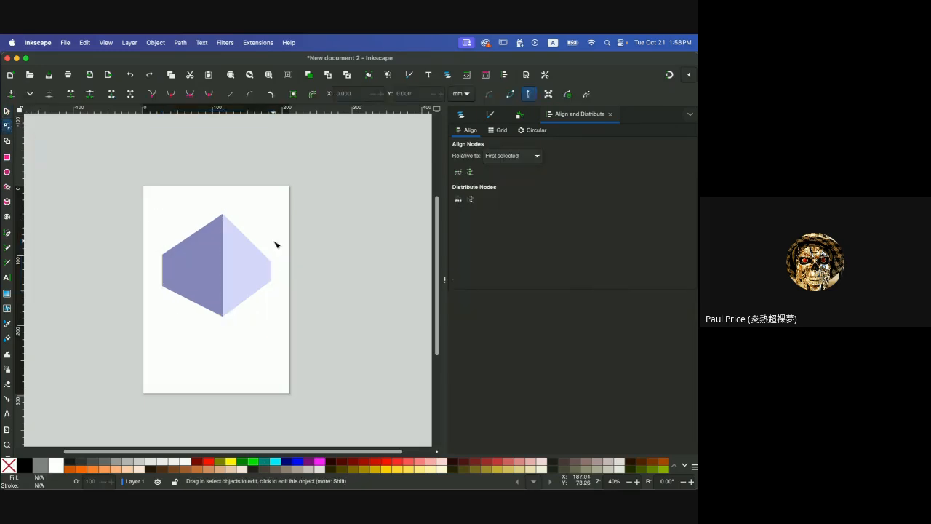
left_click(248, 265)
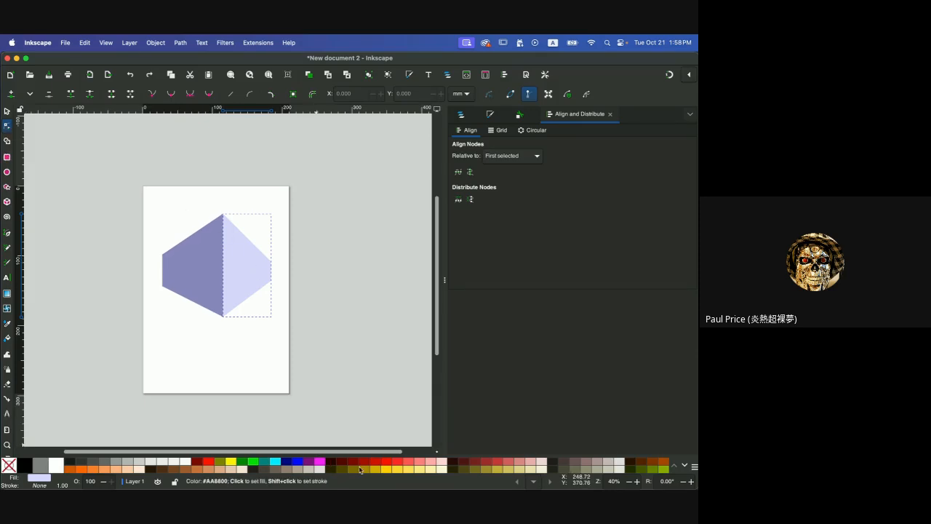
left_click(376, 462)
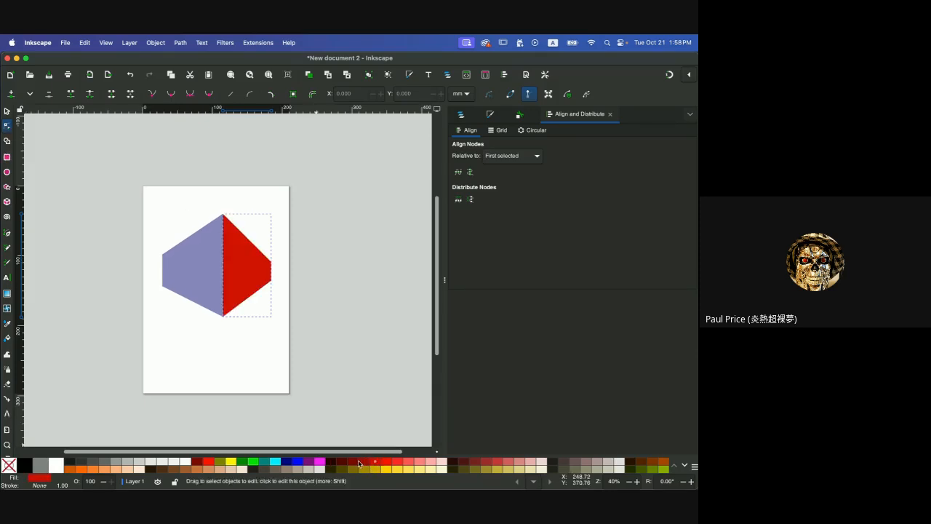
left_click(200, 273)
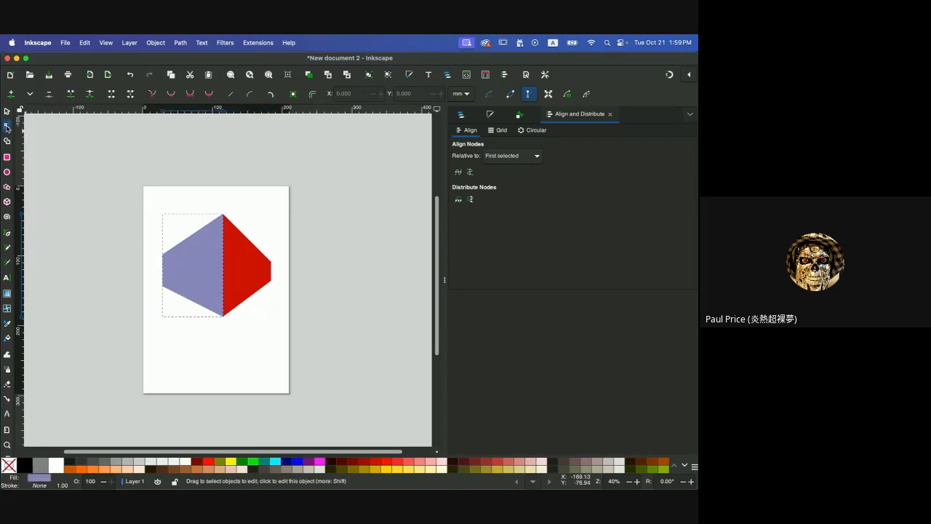
left_click(219, 461)
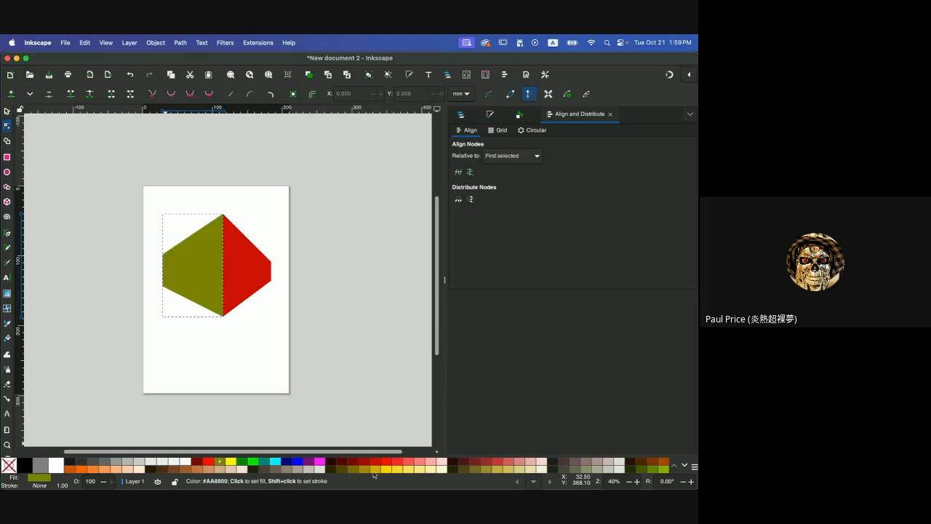
left_click(422, 462)
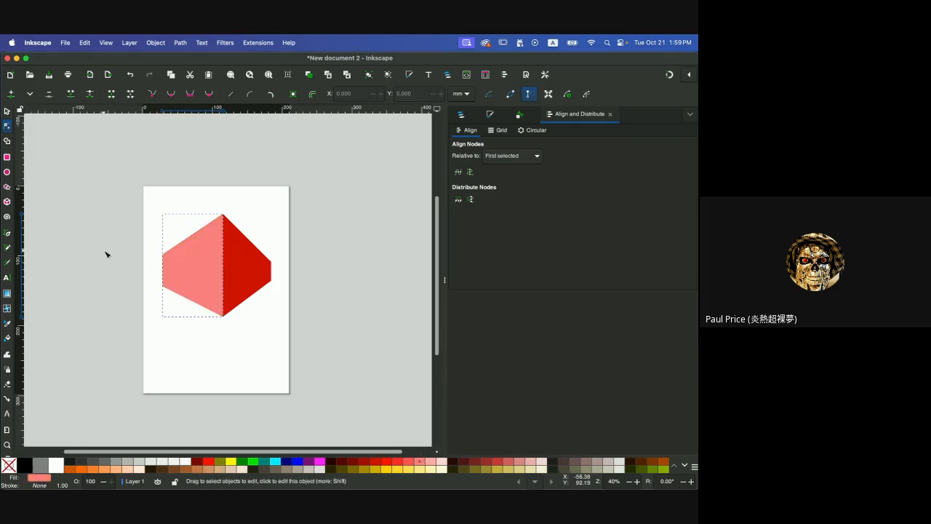
Draw a second, narrow 3D box over the first one's right face and shift the right and left vanishing points outward.
left_click(7, 202)
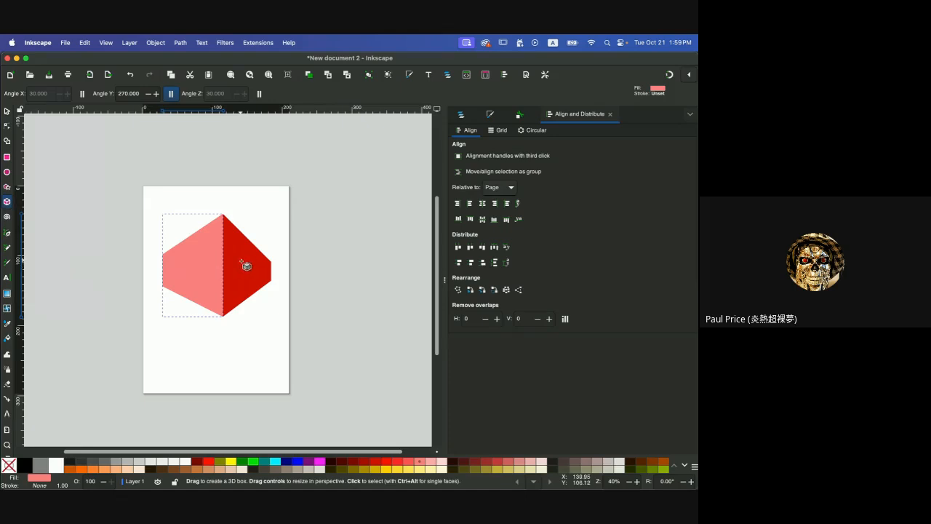
left_click_drag(242, 260, 262, 305)
left_click_drag(283, 273, 368, 329)
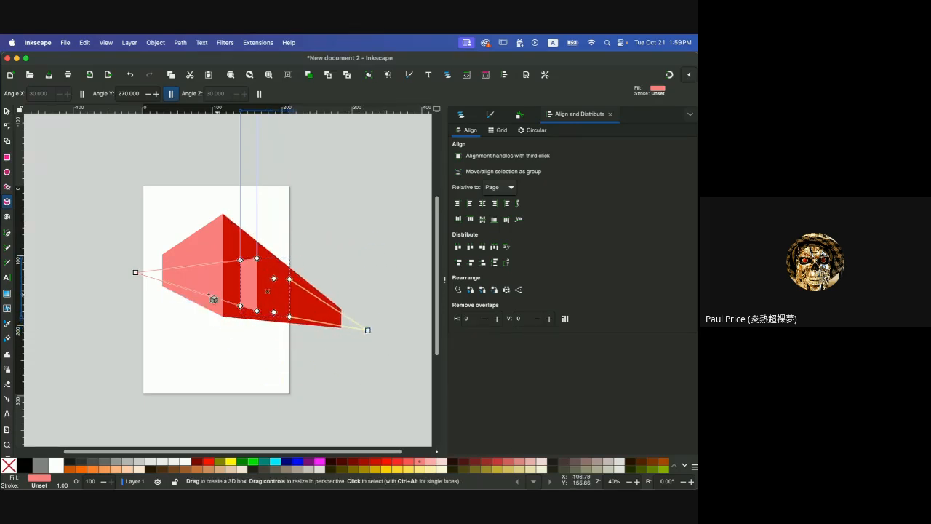
left_click_drag(134, 272, 101, 313)
Undo the vanishing point changes, the second 3D box and the face colours.
key("super+z")
key("super+z")
key("super+z")
key("super+z")
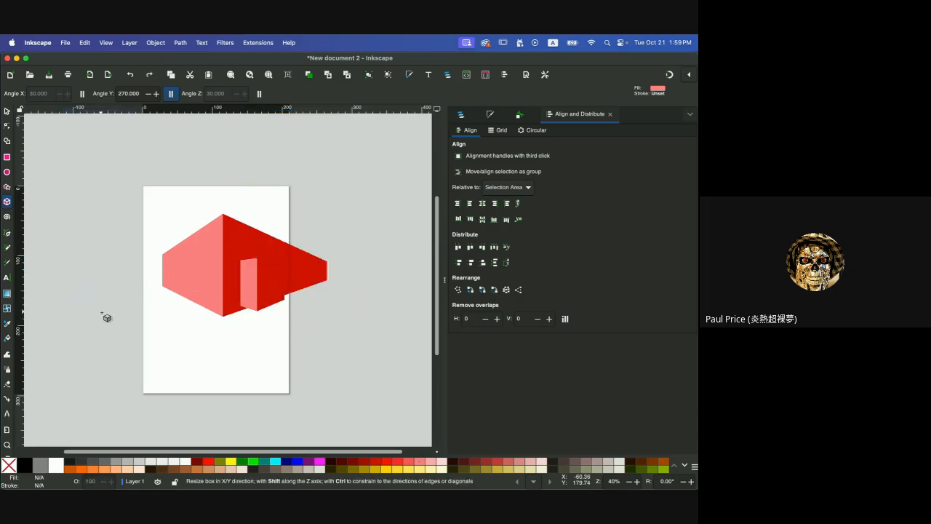
key("super+z")
key("super+z")
key("super+z")
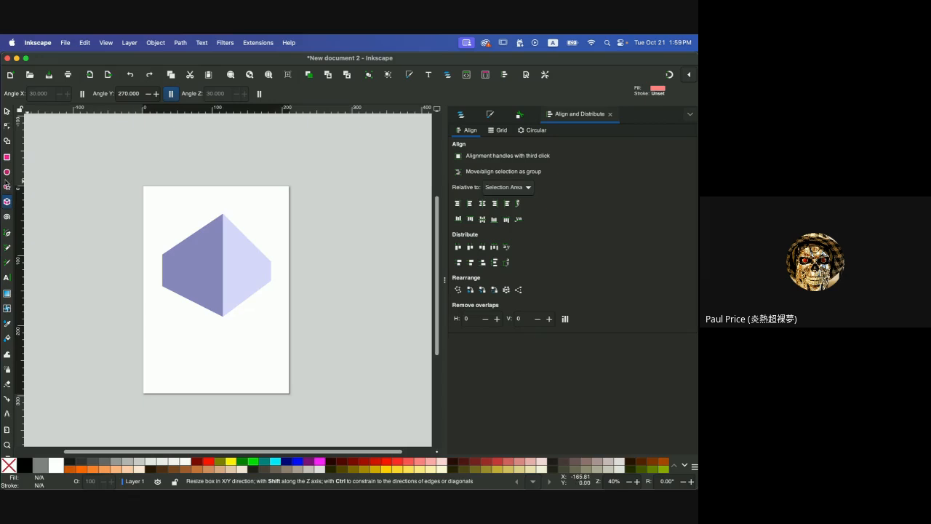
Move the 3D box to the page's upper-left edge and draw a rectangle about 165 by 147 mm across the page's right edge.
left_click(7, 111)
left_click(208, 263)
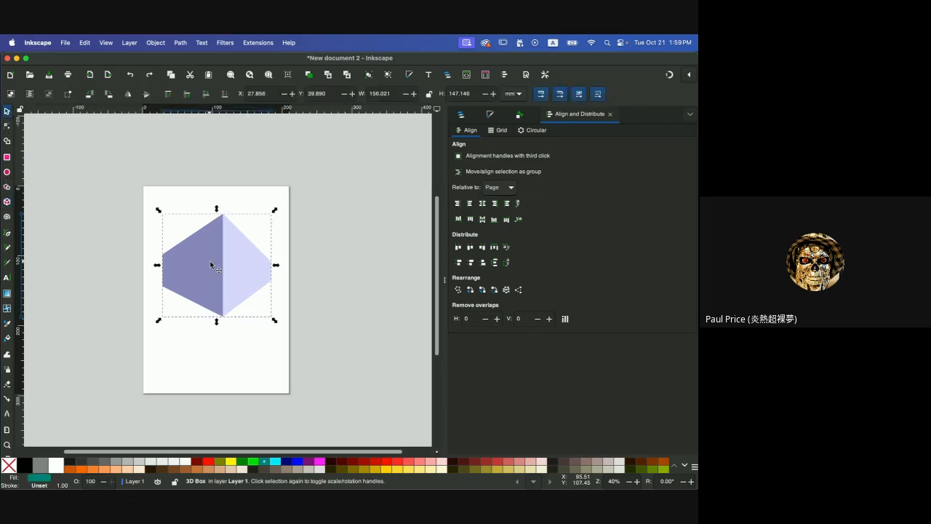
left_click_drag(232, 269, 143, 223)
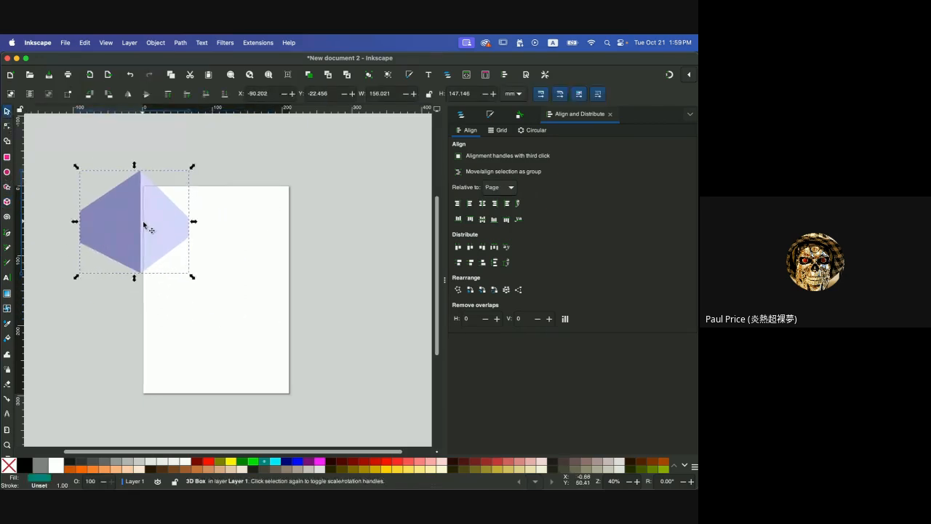
left_click(6, 157)
left_click_drag(230, 241, 345, 342)
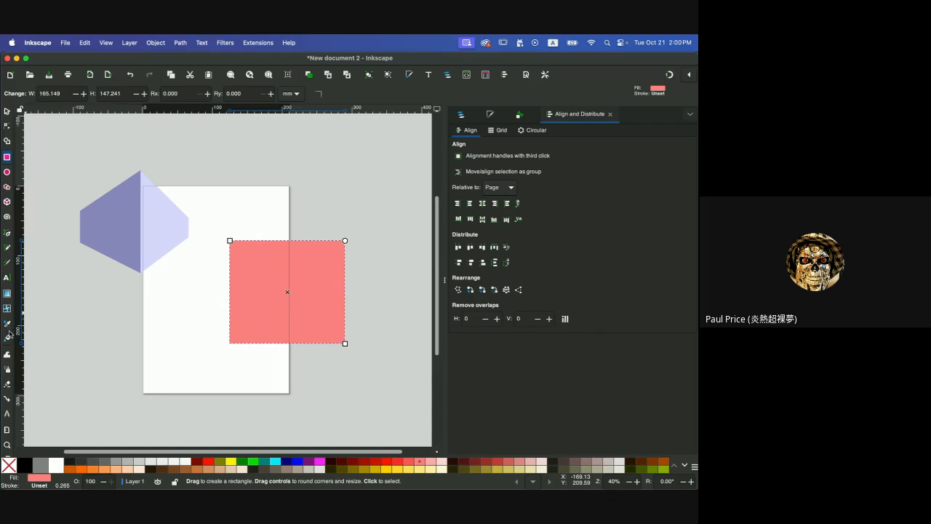
Look through the grid and circular arrangement options, and display the document's layers and objects.
scroll(8, 334, "down", 1)
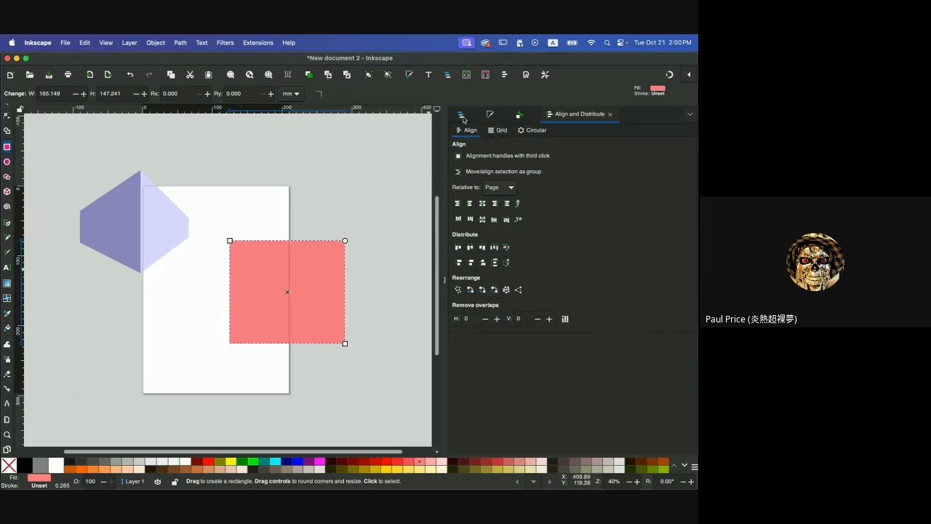
left_click(499, 131)
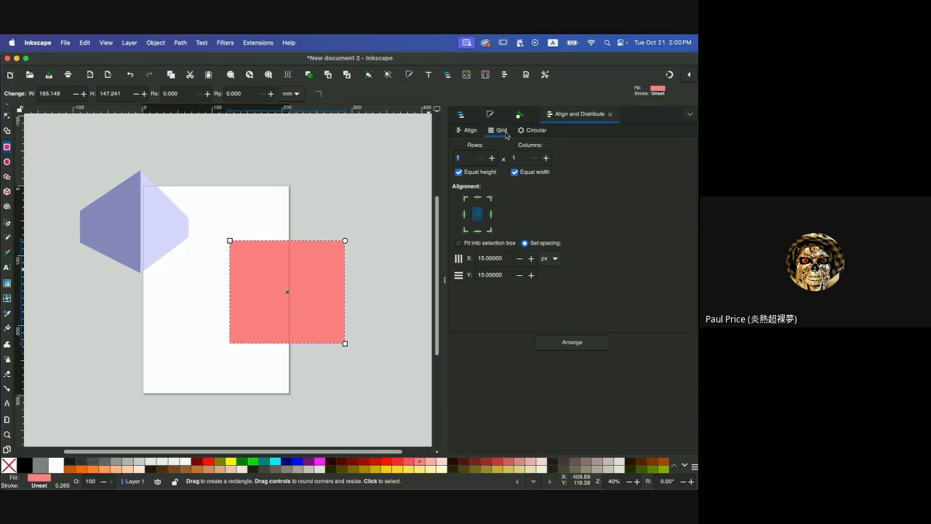
left_click(535, 131)
left_click(469, 131)
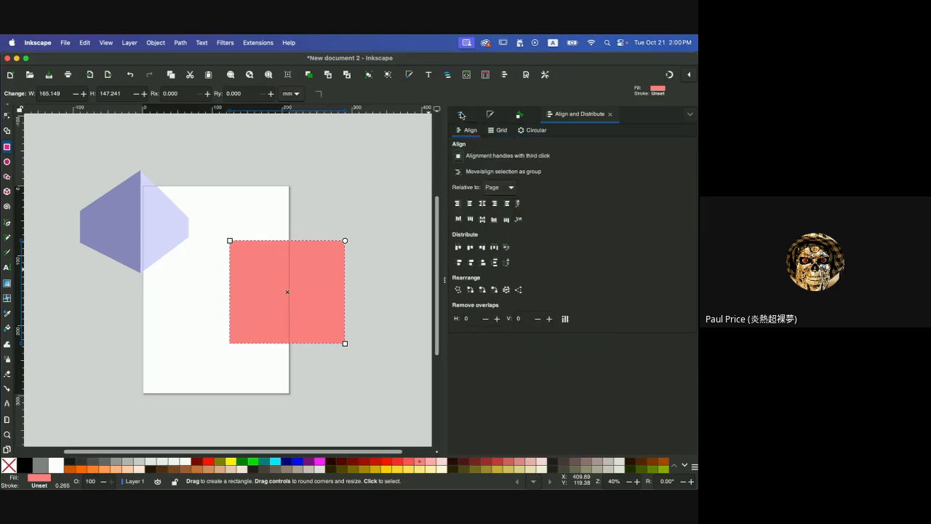
left_click(461, 115)
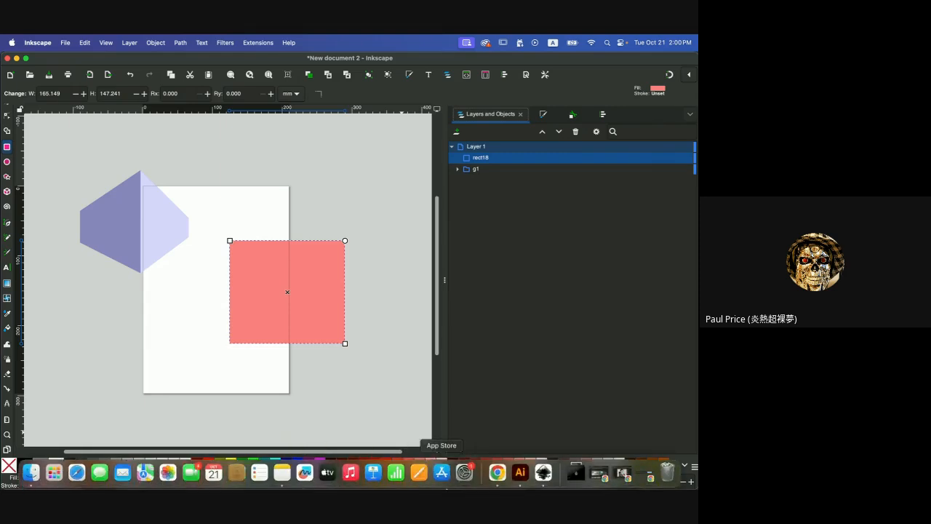
left_click(498, 473)
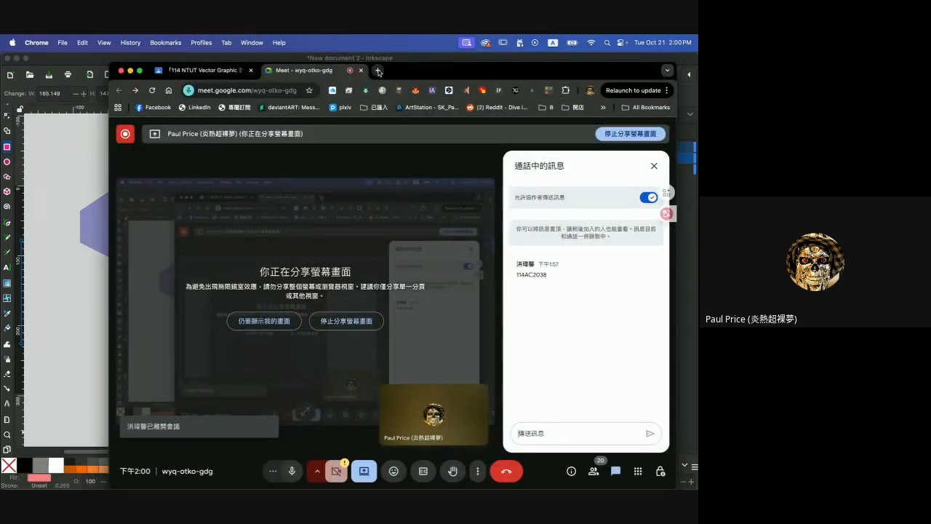
left_click(378, 71)
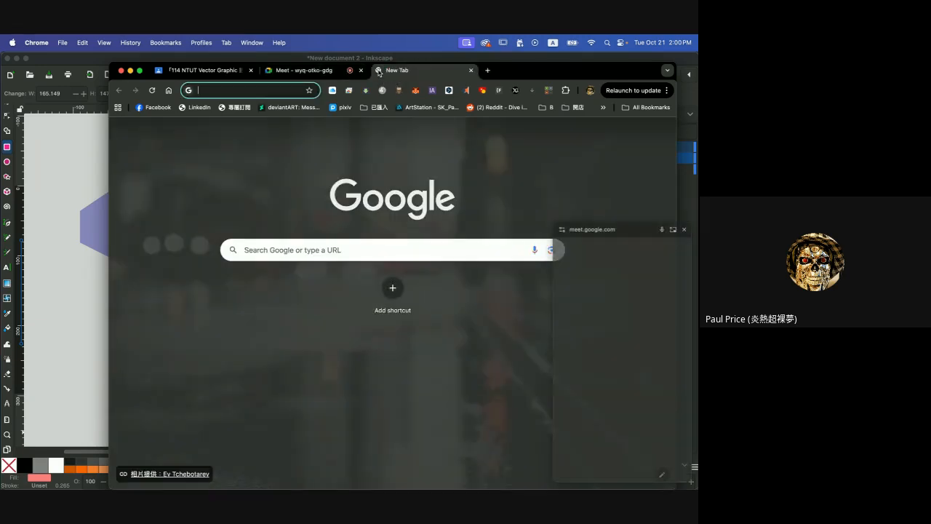
left_click(324, 72)
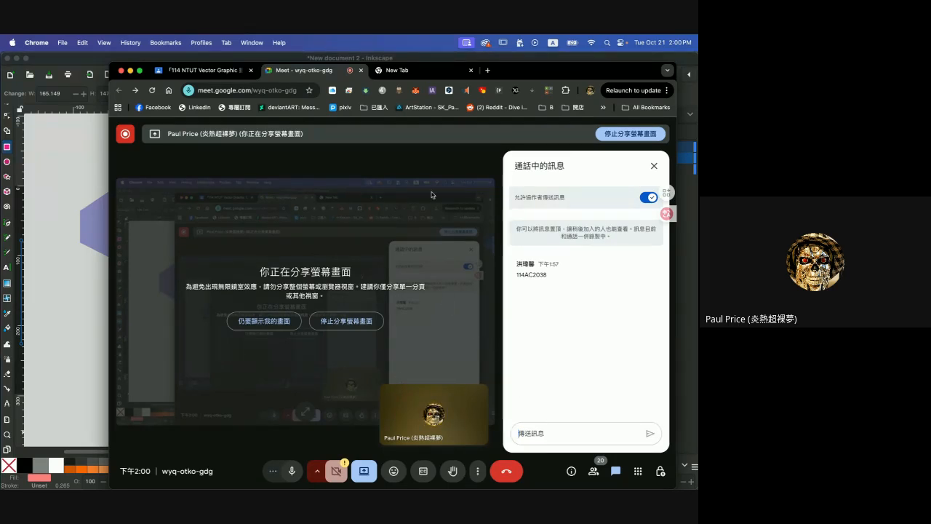
left_click(414, 76)
left_click(330, 72)
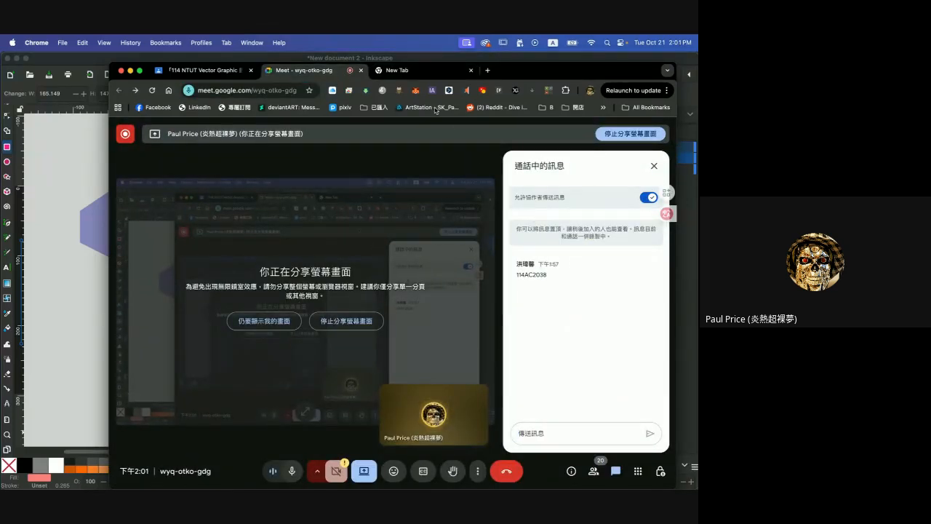
left_click(435, 73)
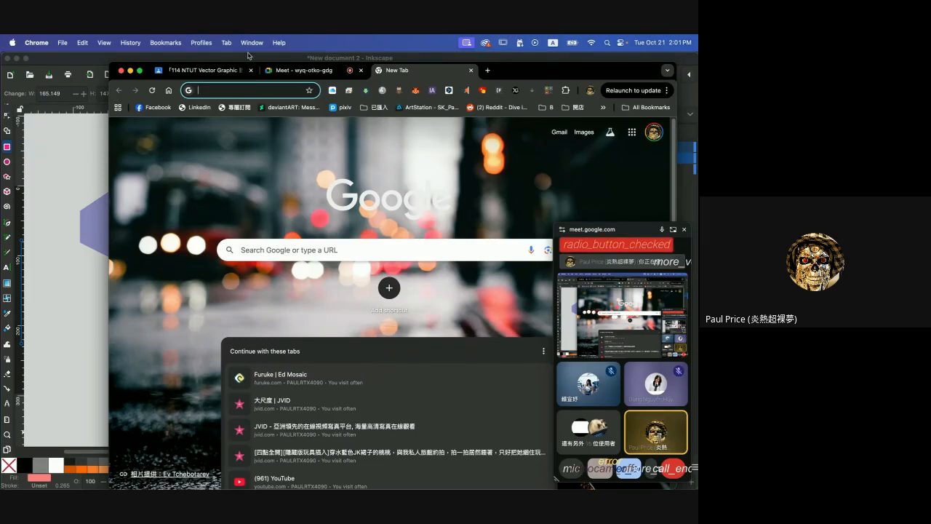
left_click(315, 77)
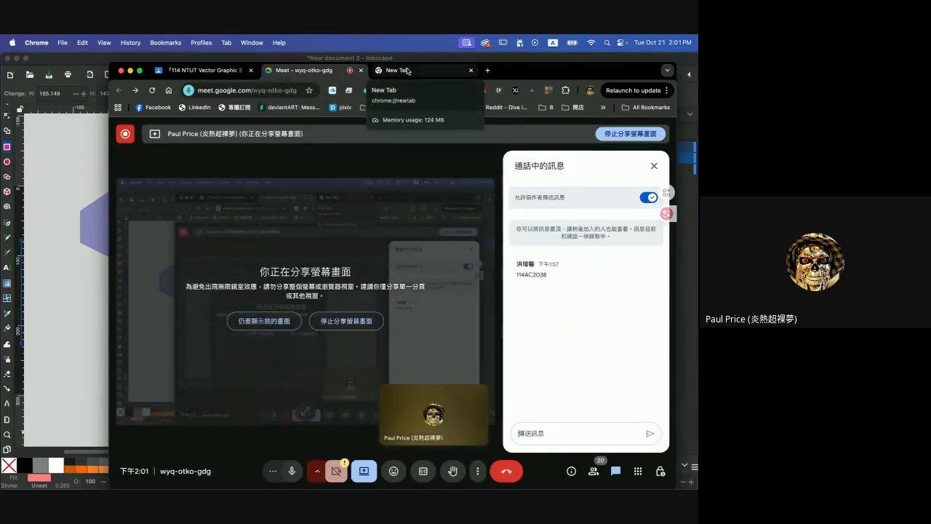
left_click(408, 71)
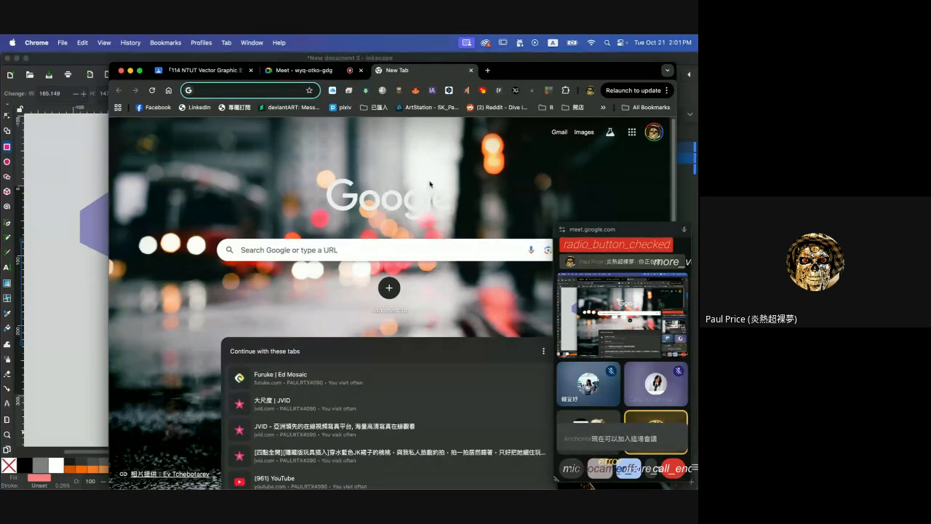
left_click(300, 72)
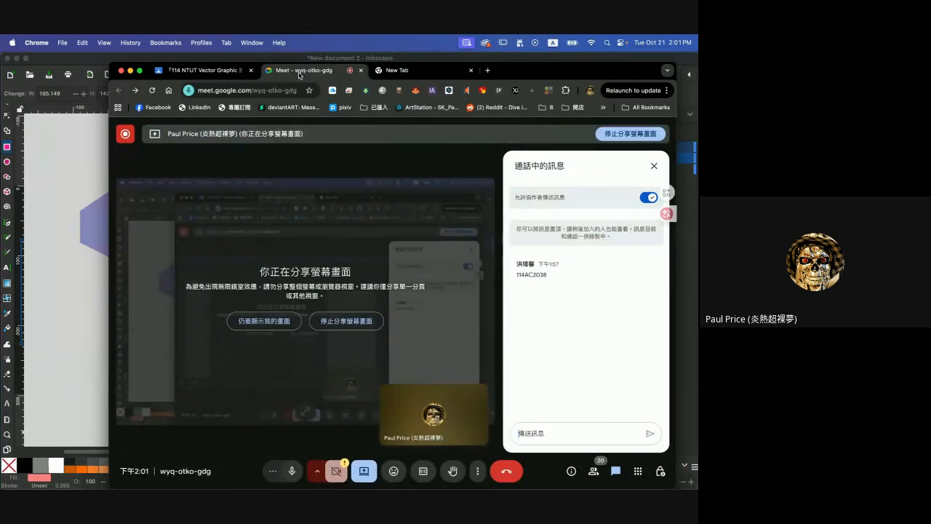
left_click(403, 71)
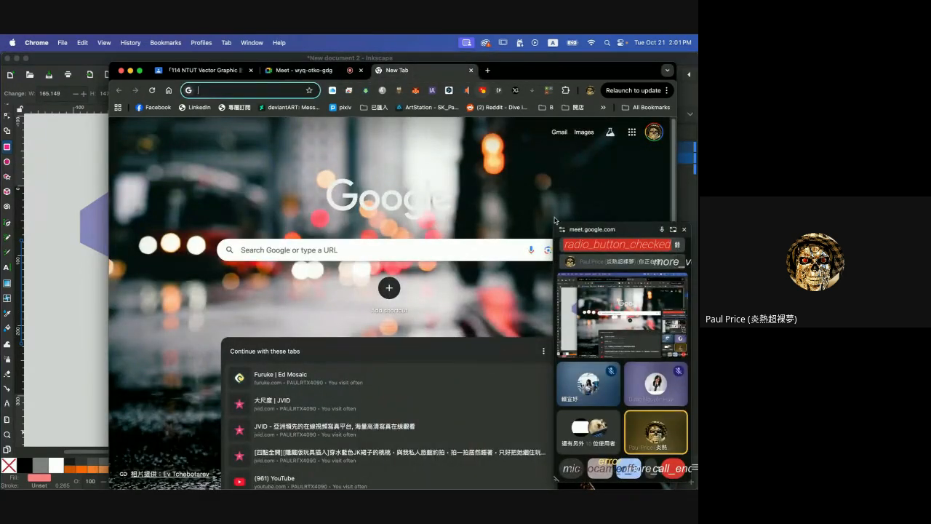
left_click(470, 70)
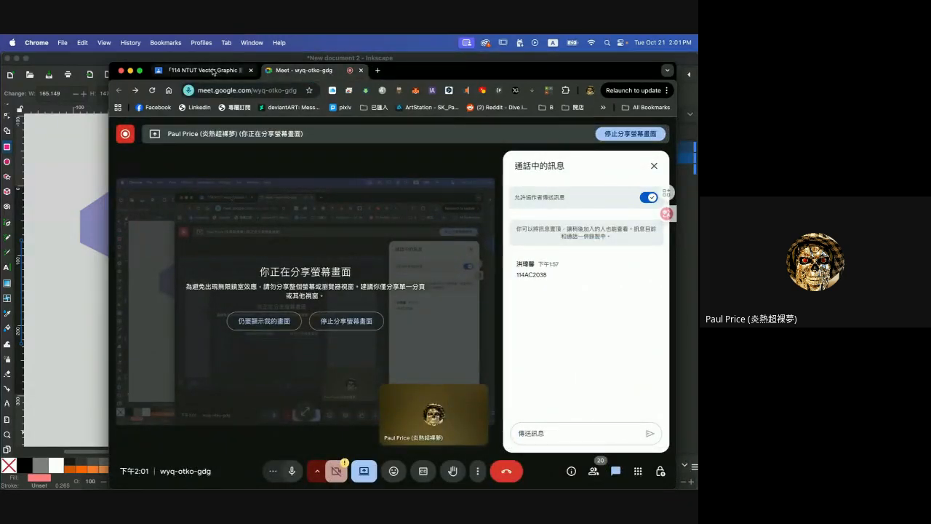
left_click(213, 70)
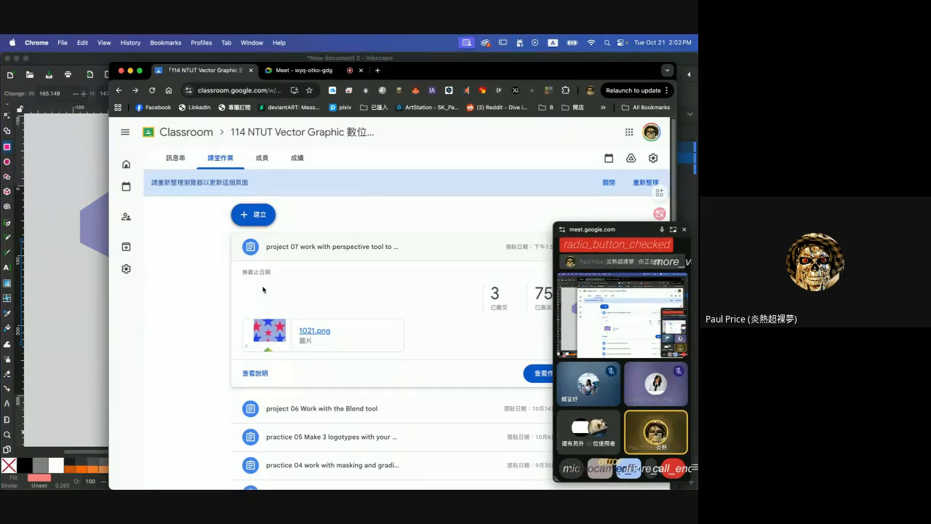
Switch to Illustrator and create a new document.
left_click(62, 200)
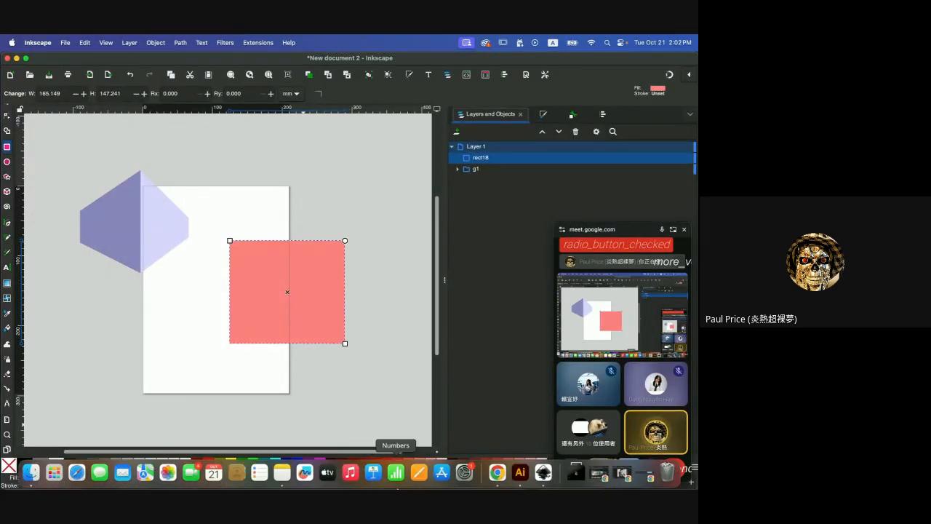
left_click(519, 473)
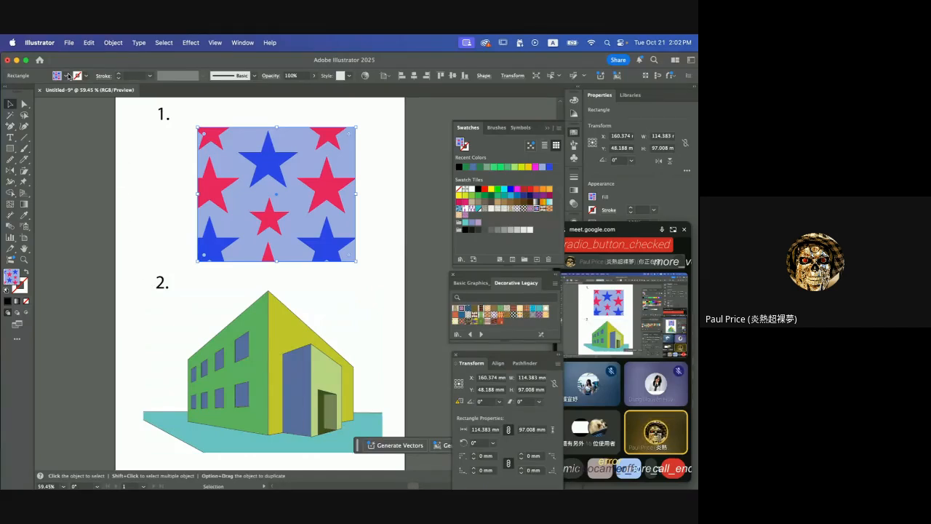
left_click(68, 43)
left_click(70, 61)
left_click(524, 417)
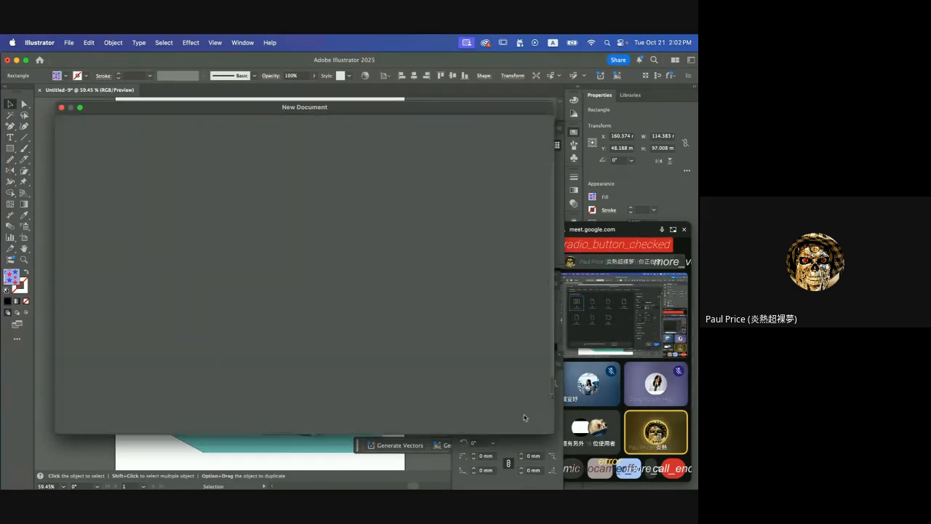
Show the perspective grid, draw a rectangle about 130 by 108 mm on its left plane, and swap fill and stroke for a black fill.
left_click(24, 192)
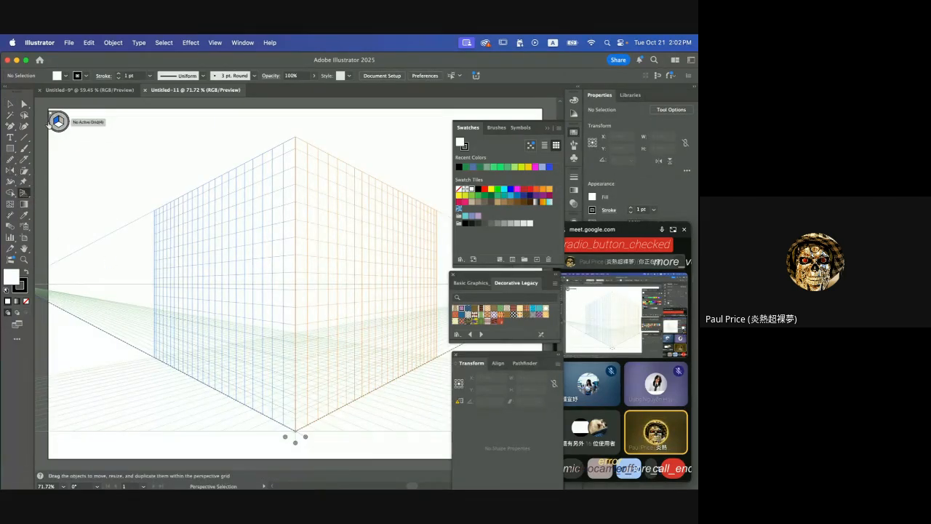
left_click(50, 121)
key("m")
mouse_move(184, 216)
left_mouse_down()
mouse_move(203, 219)
mouse_move(267, 347)
left_mouse_up()
left_click(27, 272)
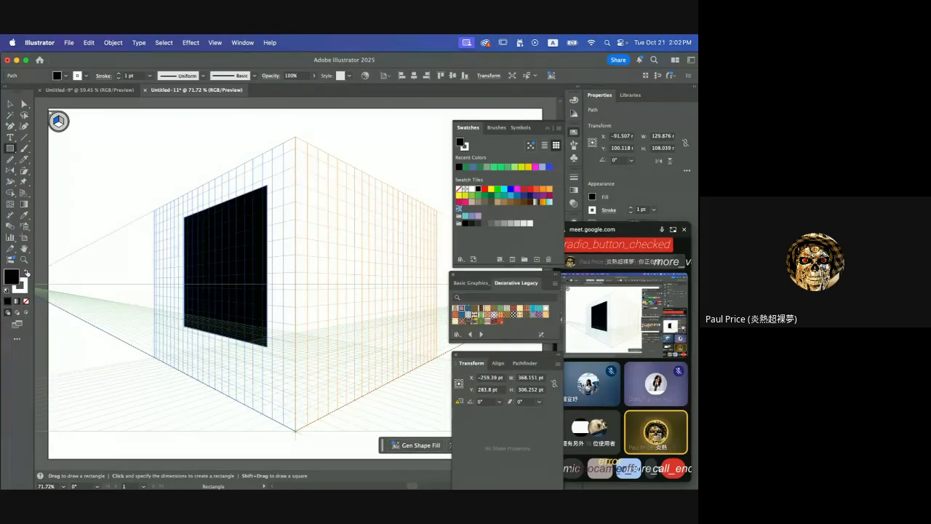
left_click(10, 104)
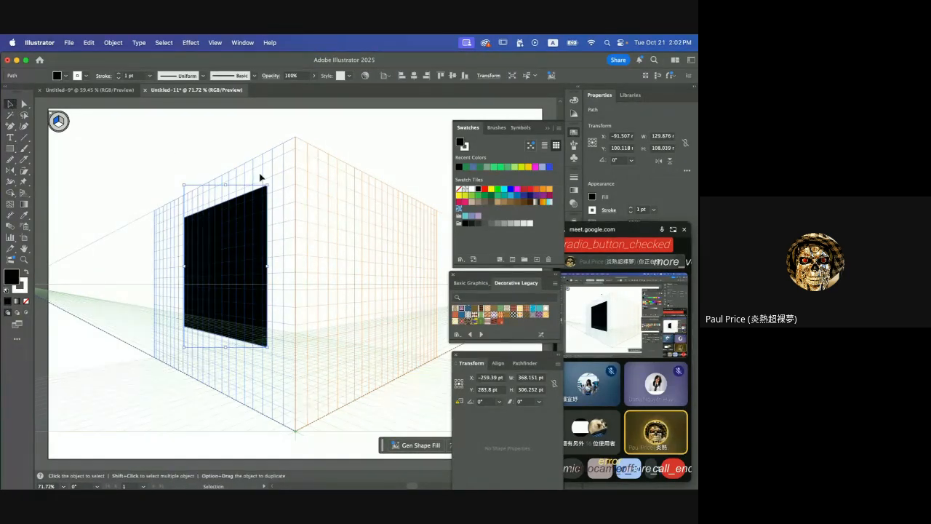
Hide the perspective grid while keeping the black shape, and activate the Perspective Grid tool.
left_click(26, 194)
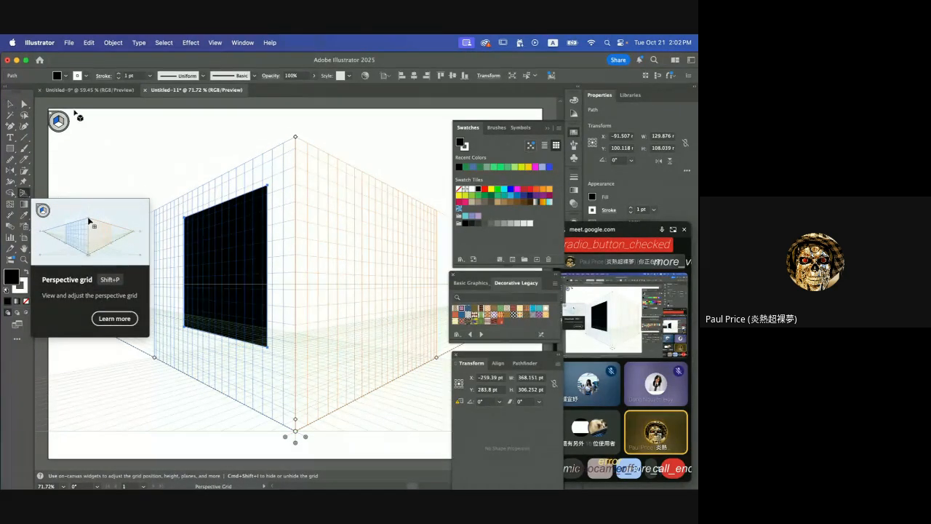
key("shift+v")
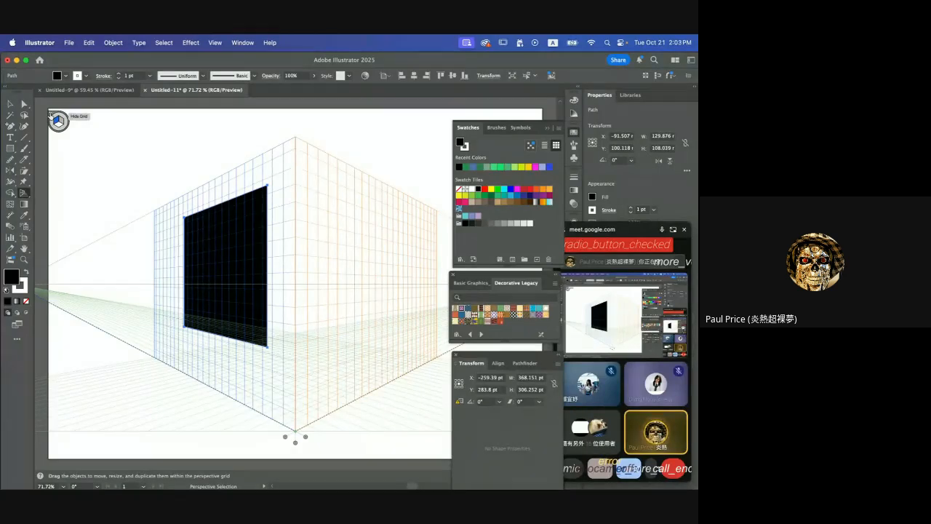
left_click(49, 114)
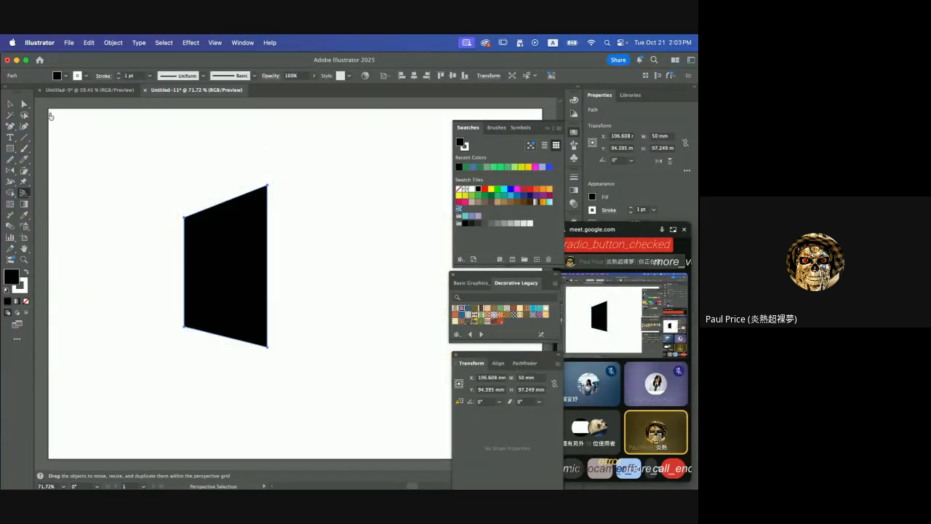
key("shift+p")
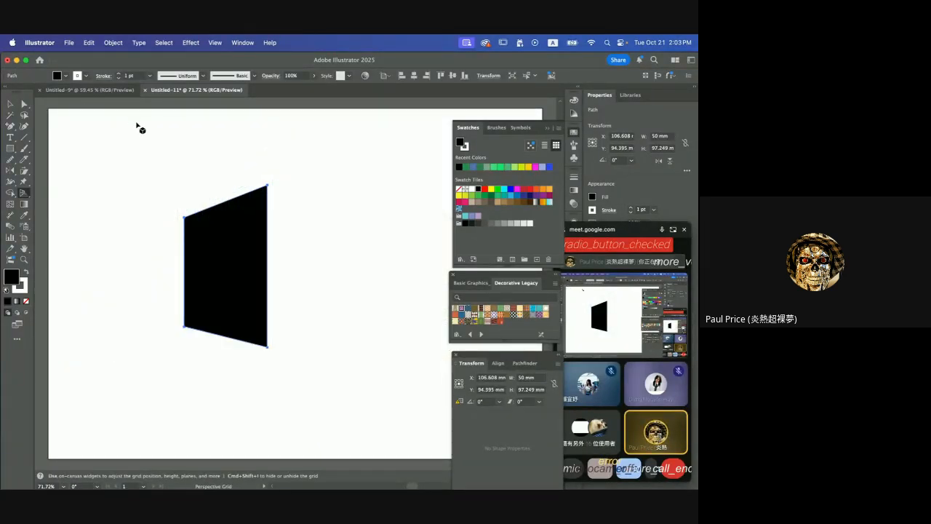
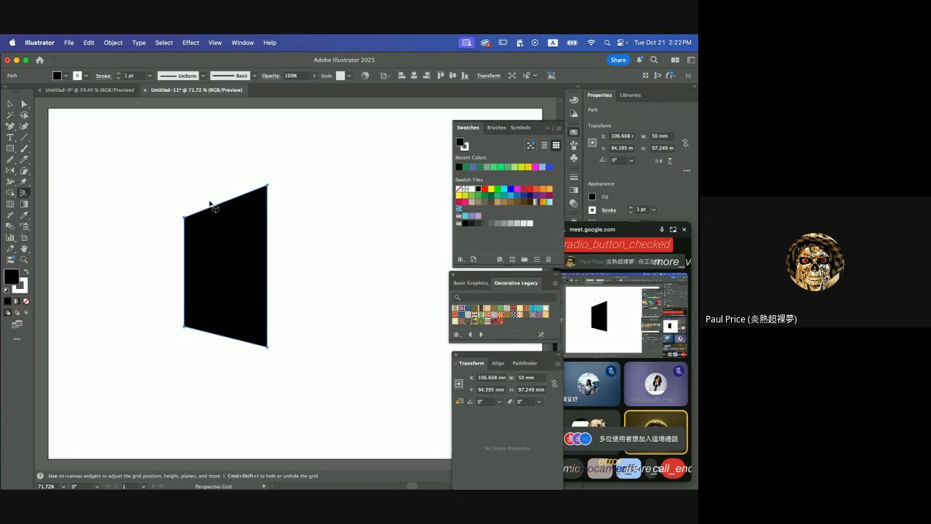
Switch to the Google Meet call in Chrome and view the people asking to join.
mouse_move(374, 483)
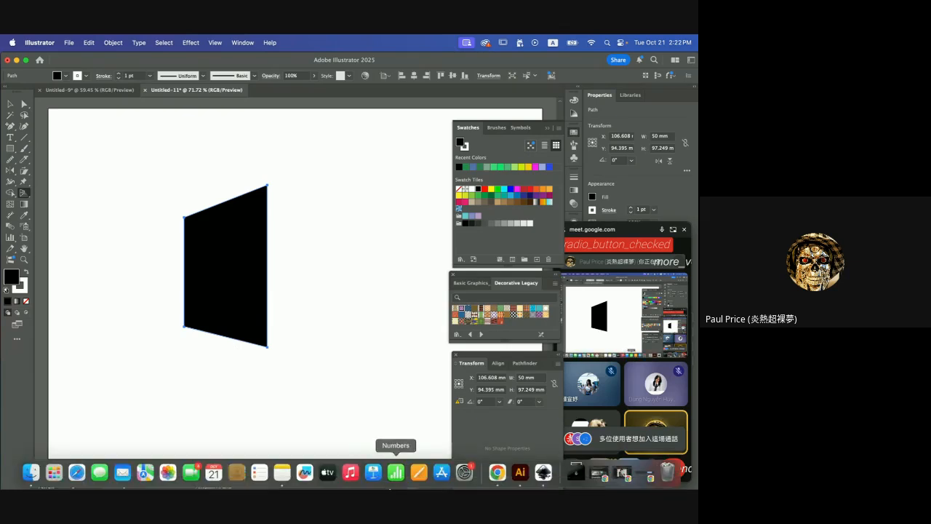
left_click(498, 474)
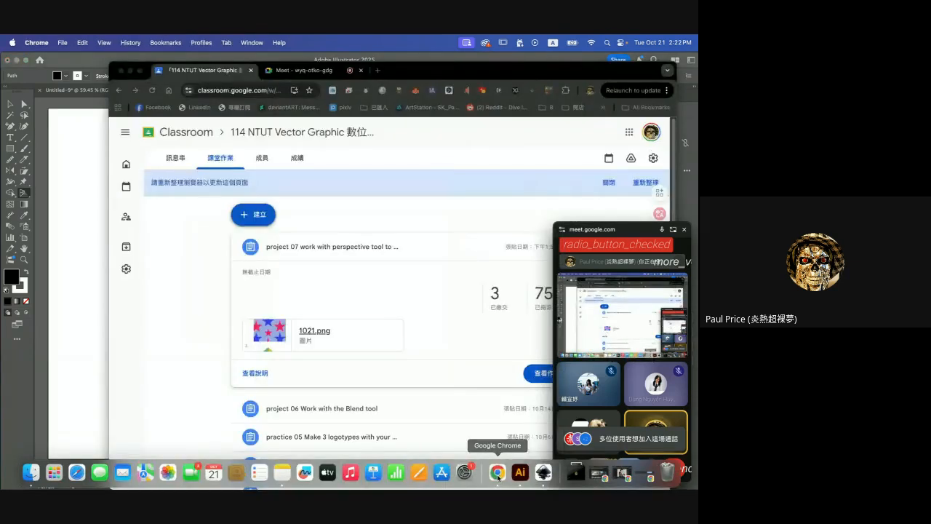
left_click(315, 71)
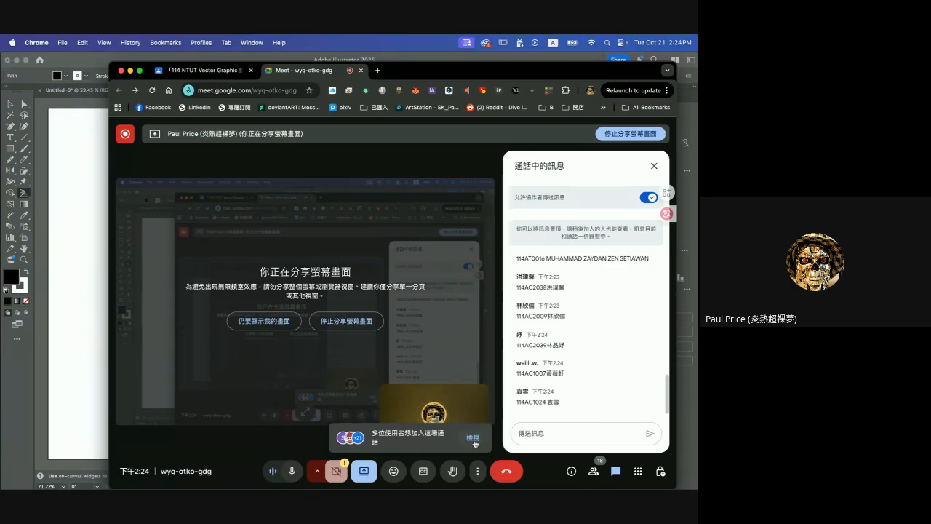
left_click(473, 437)
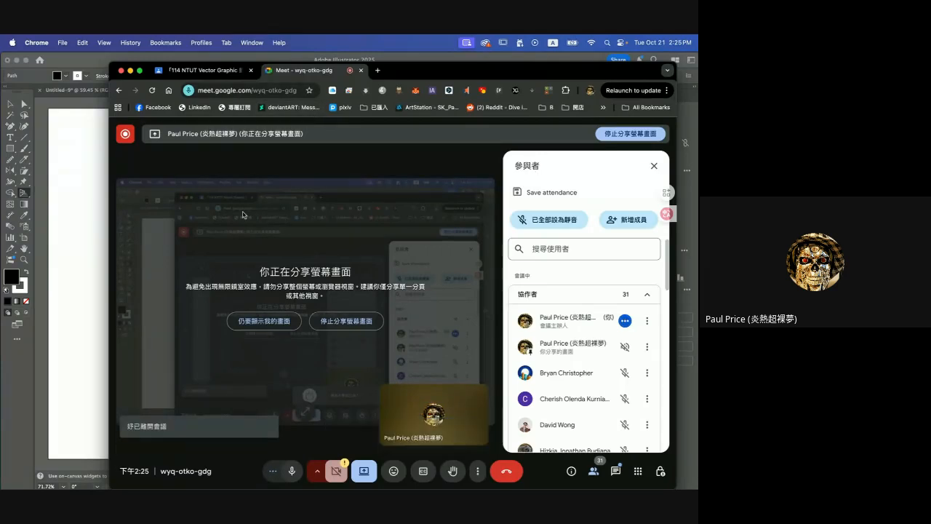
Raise the computer's sound volume by two steps.
mouse_move(351, 484)
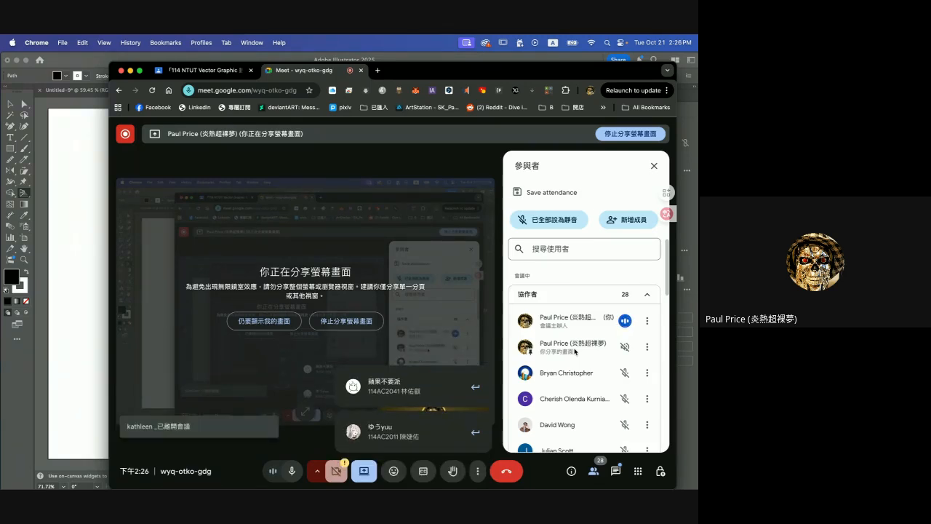
key("XF86AudioRaiseVolume")
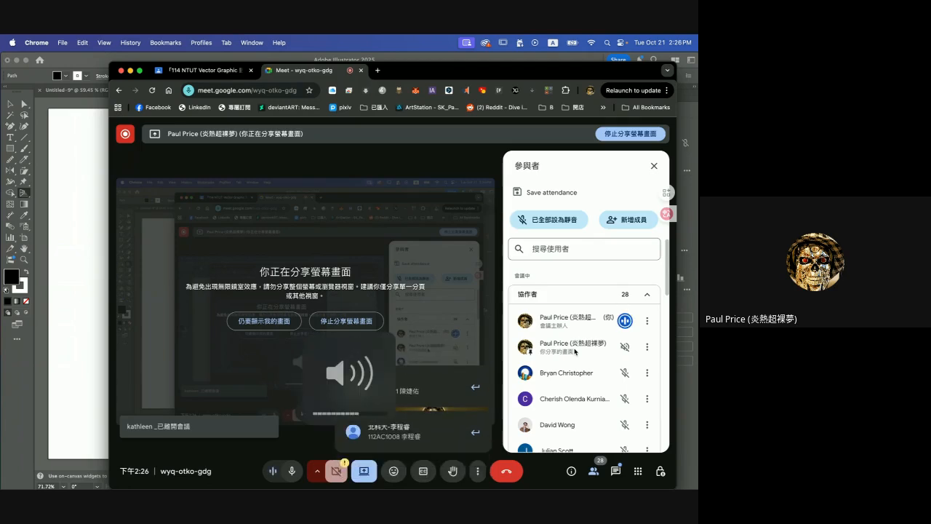
key("XF86AudioRaiseVolume")
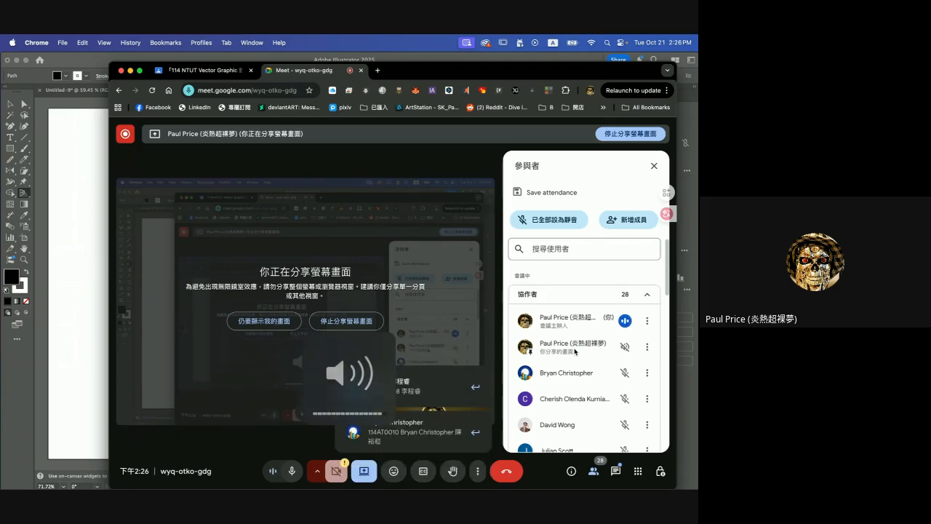
key("XF86AudioLowerVolume")
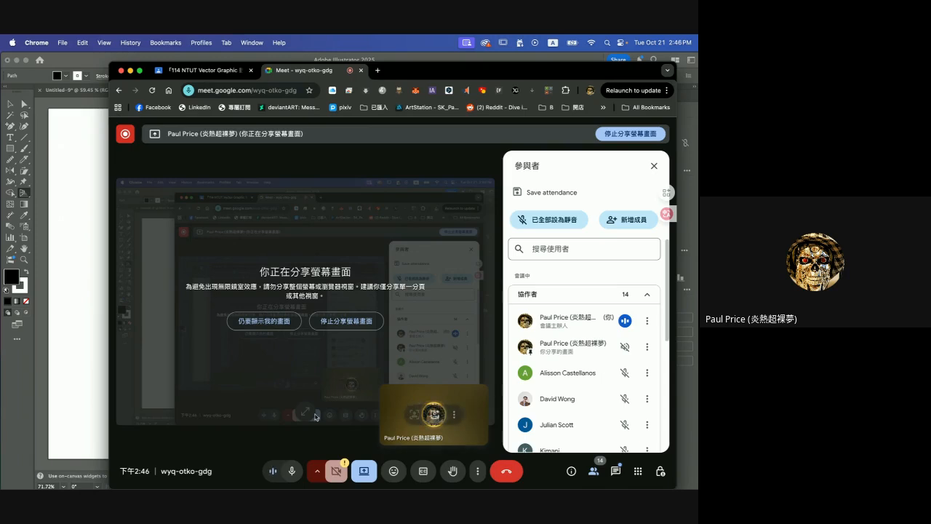
left_click(58, 364)
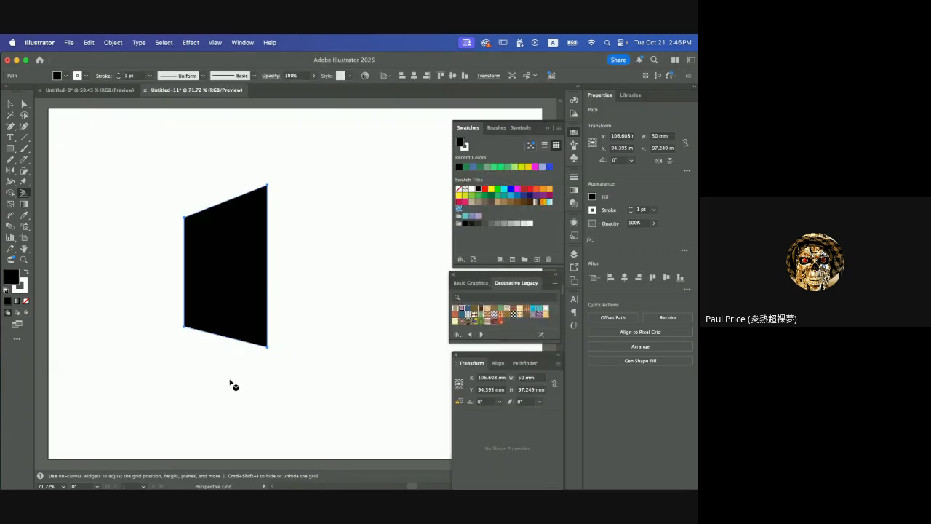
scroll(333, 338, "down", 2)
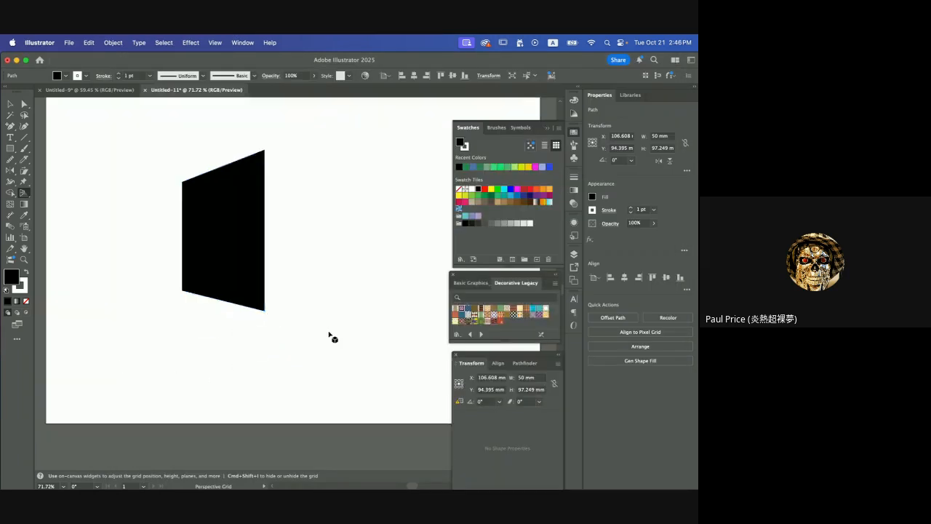
scroll(333, 338, "up", 3)
scroll(333, 337, "down", 2)
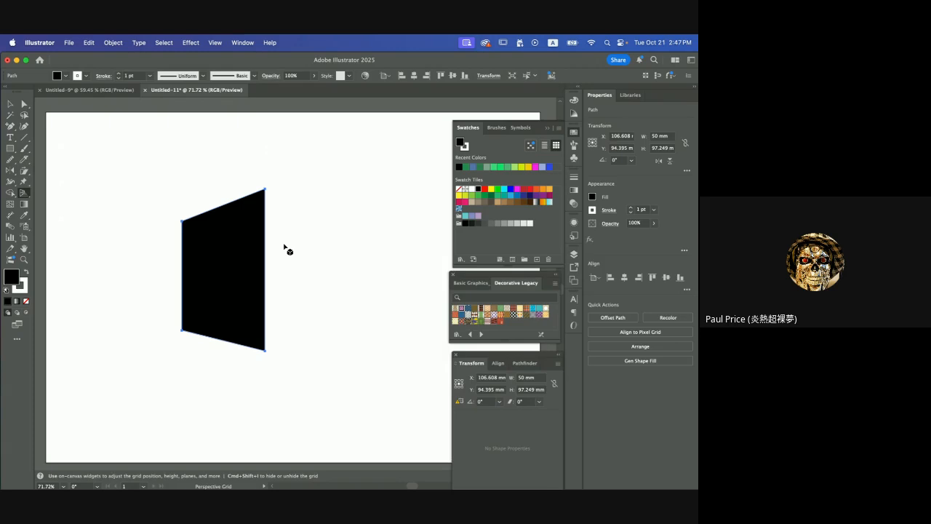
Return to Google Meet in Chrome, hide the screen-sharing notice and open the call's recording management options.
mouse_move(373, 487)
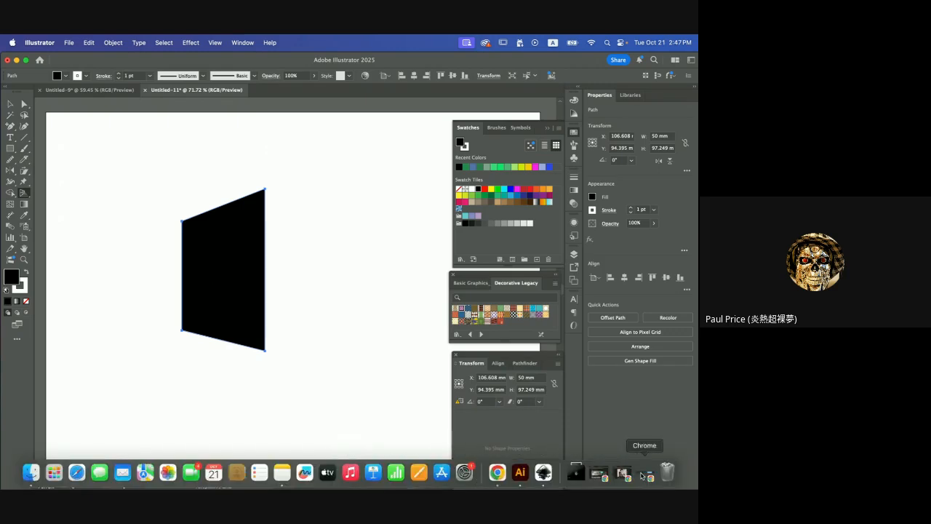
left_click(644, 475)
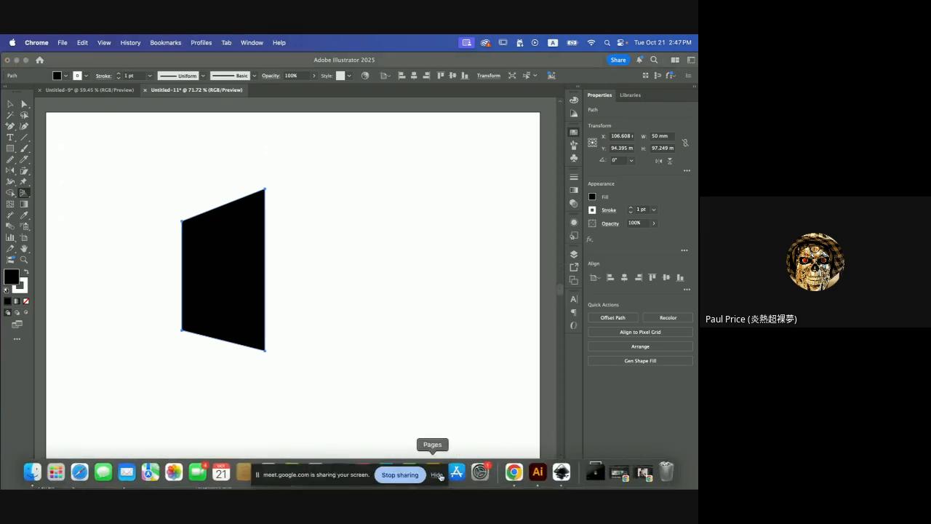
left_click(438, 474)
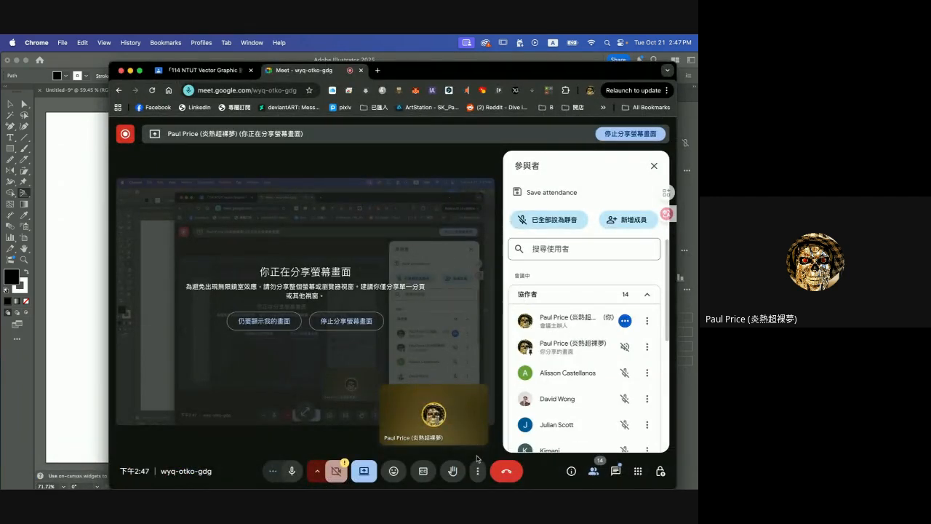
left_click(478, 475)
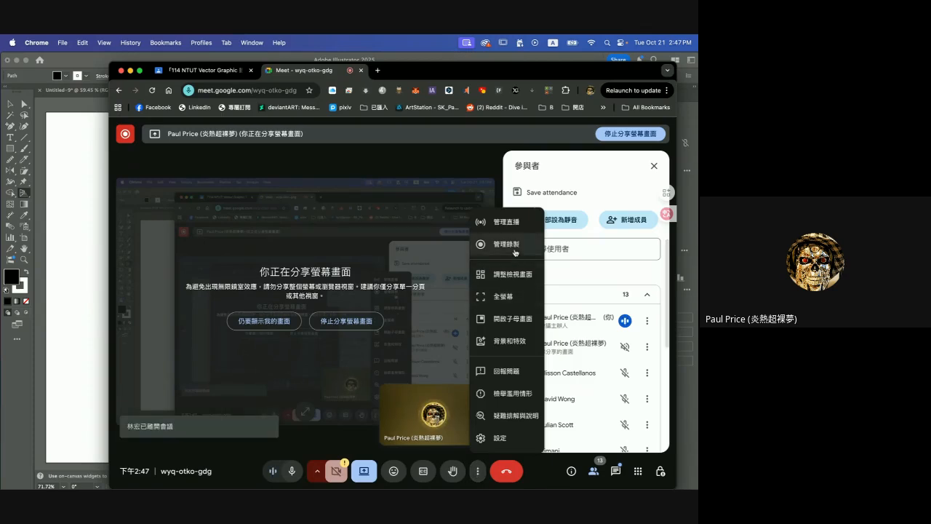
left_click(514, 252)
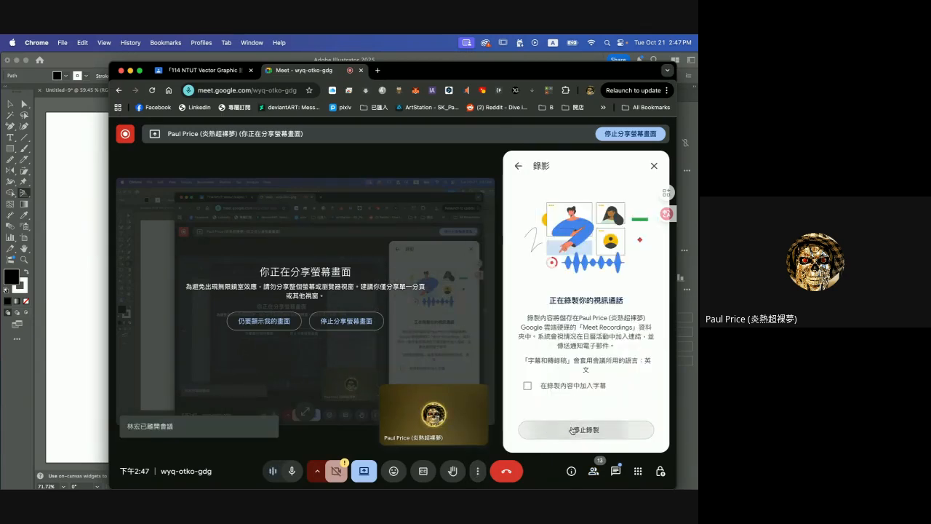